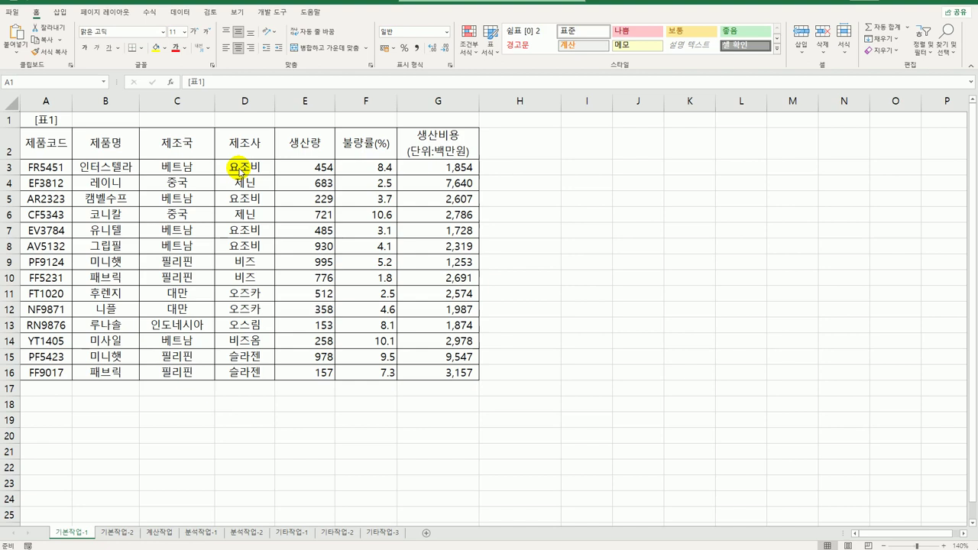
Enter the criteria heading 조건 in cell A19 below the product table.
{"action": "left_click_drag", "start_coordinate": [40, 417], "coordinate": [42, 438]}
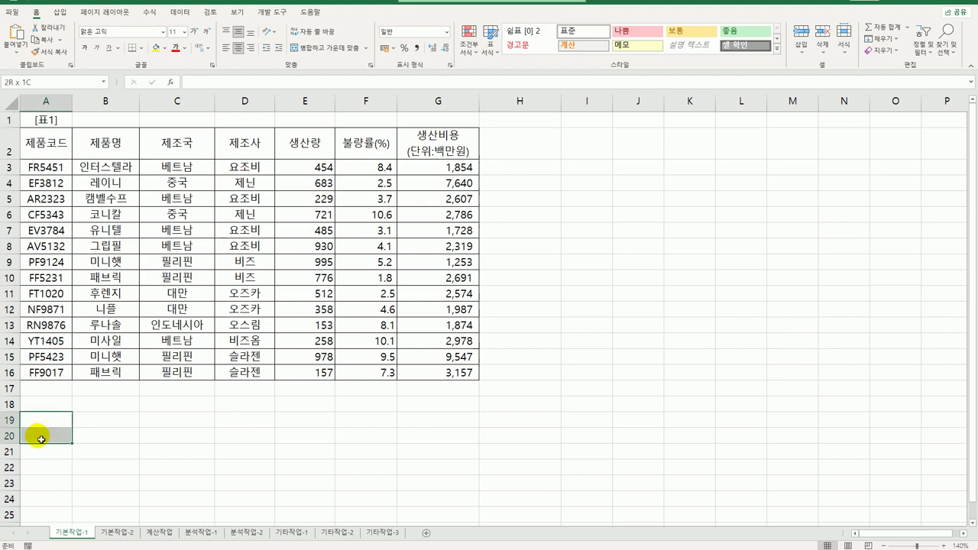
{"action": "left_click", "coordinate": [41, 487]}
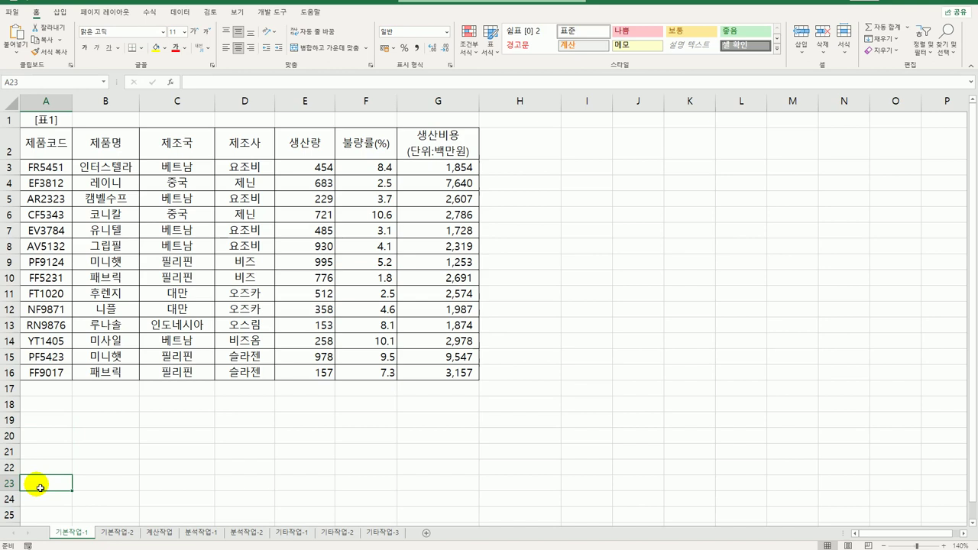
{"action": "left_click", "coordinate": [45, 423]}
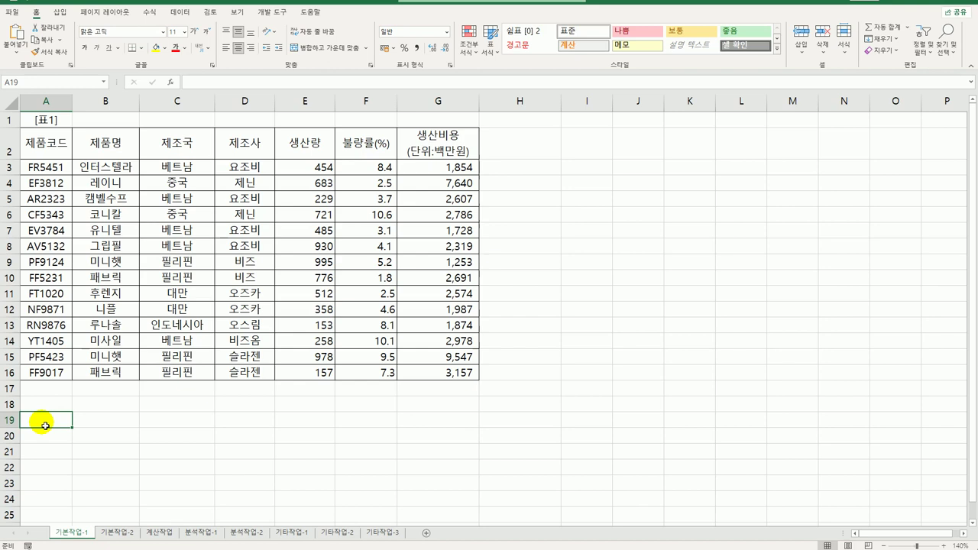
{"action": "type", "text": "ㅁ"}
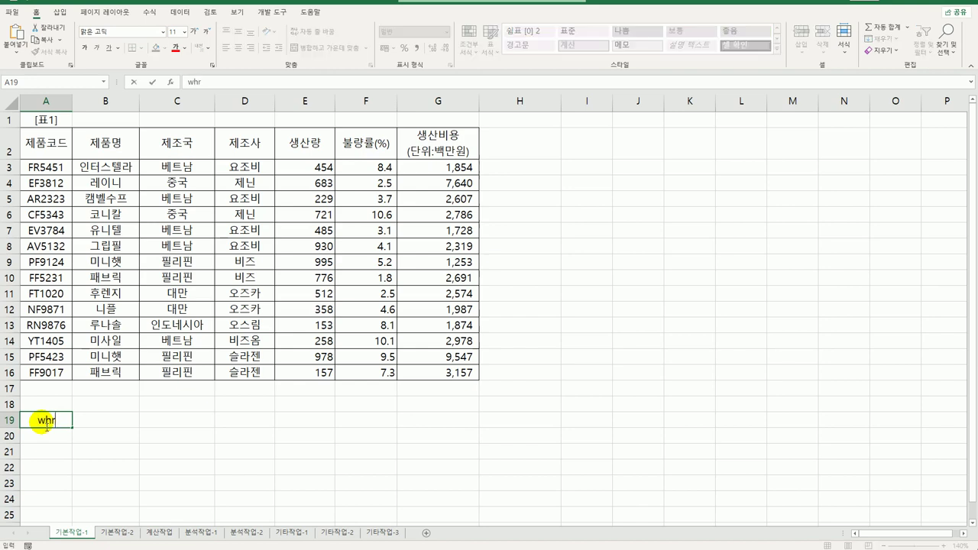
{"action": "key", "text": "BackSpace"}
{"action": "type", "text": "조건"}
{"action": "key", "text": "Return"}
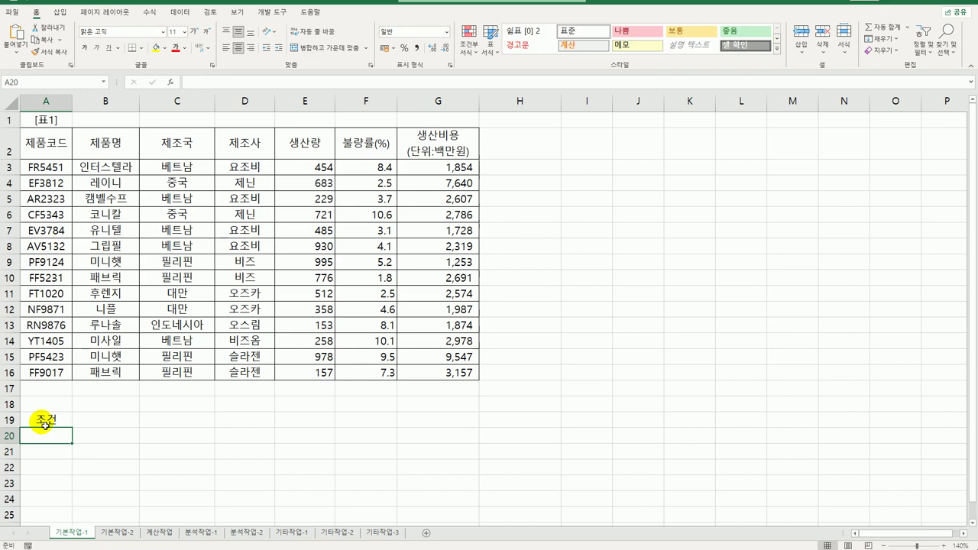
Begin an OR formula in A20 whose first condition is LEFT(A3,1)="A".
{"action": "type", "text": "="}
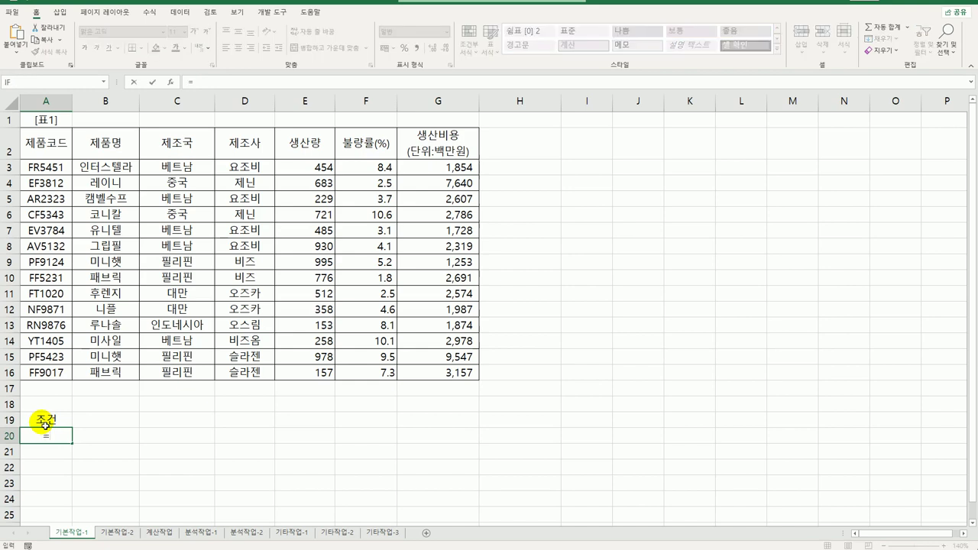
{"action": "type", "text": "or"}
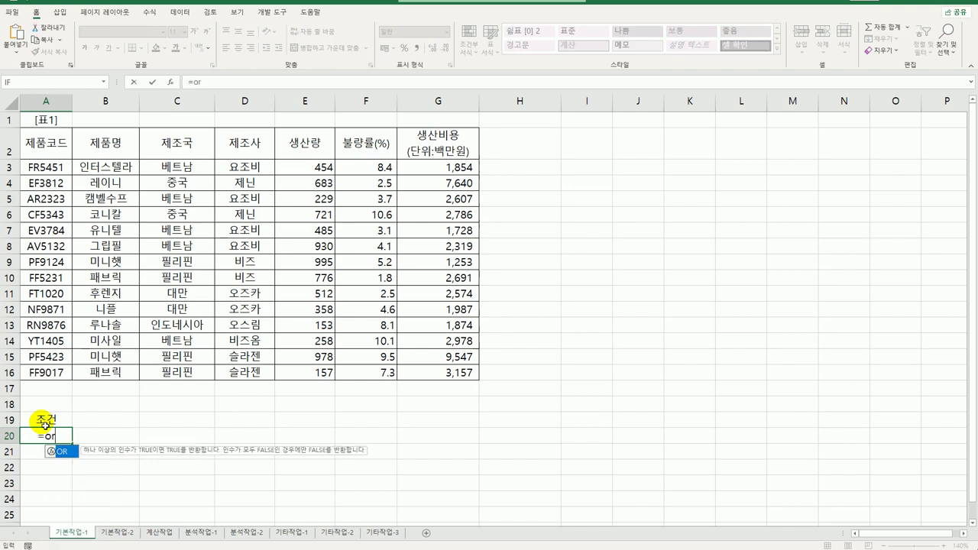
{"action": "type", "text": "(left("}
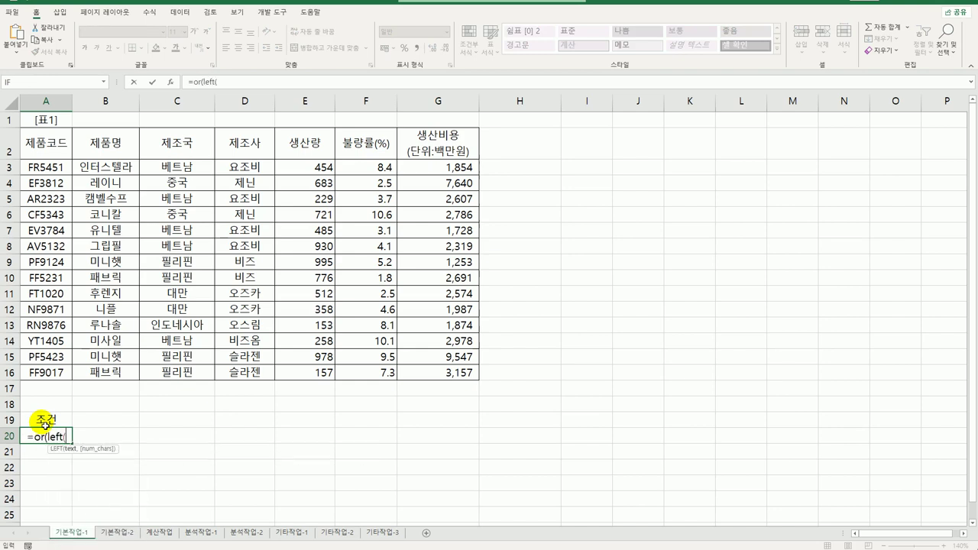
{"action": "left_click", "coordinate": [51, 168]}
{"action": "type", "text": ",1)="}
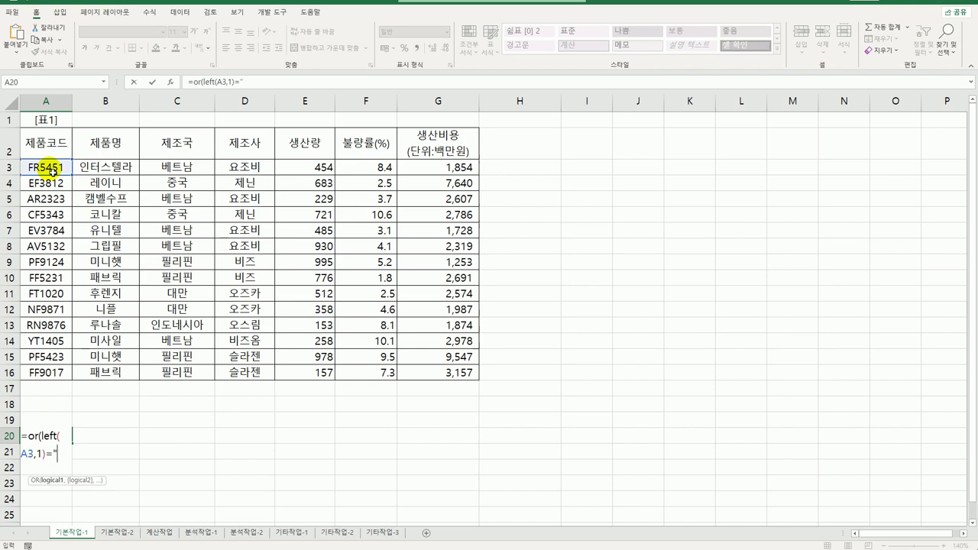
{"action": "type", "text": "\"A\","}
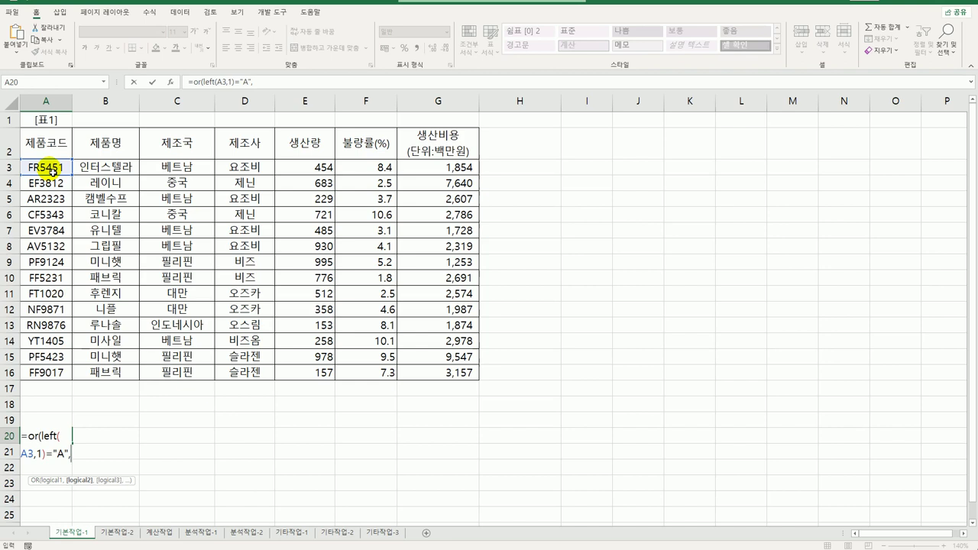
Add G3>=LARGE($G$3:$G$16,3) as the second condition and complete the OR formula in A20.
{"action": "left_click", "coordinate": [417, 171]}
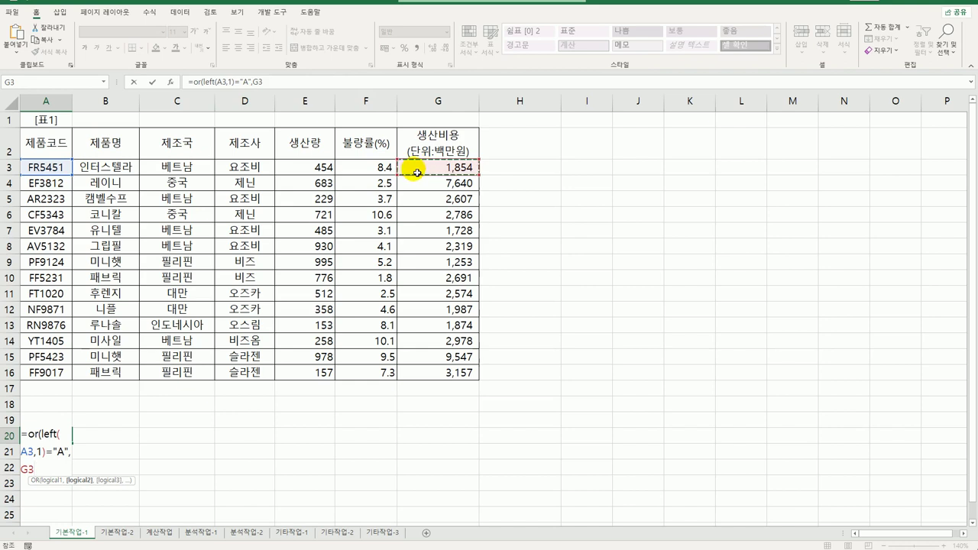
{"action": "type", "text": ">=lar"}
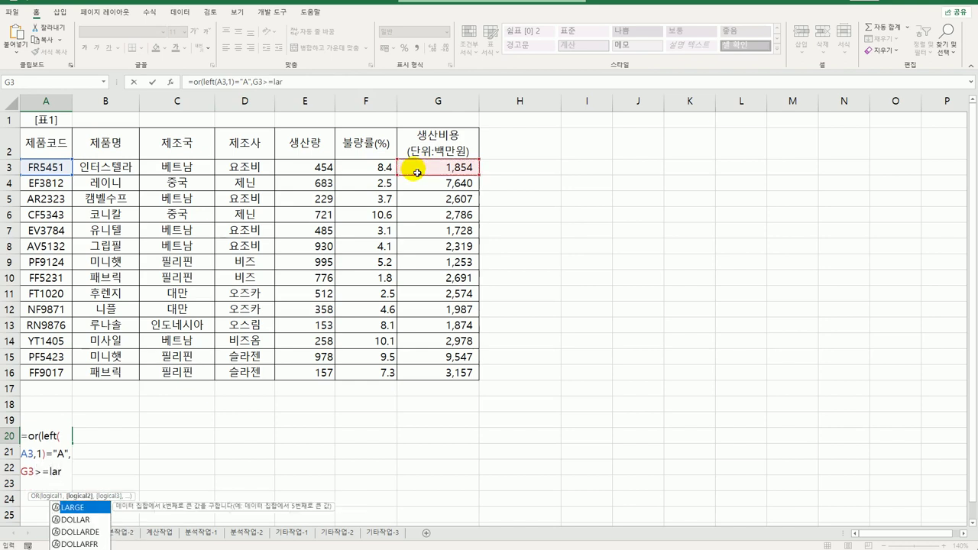
{"action": "key", "text": "Tab"}
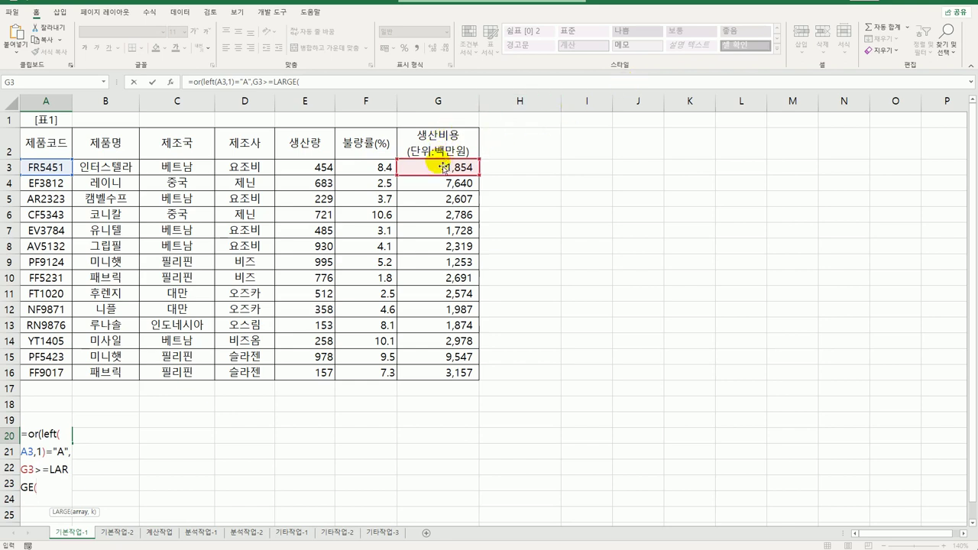
{"action": "left_click_drag", "start_coordinate": [438, 167], "coordinate": [425, 373]}
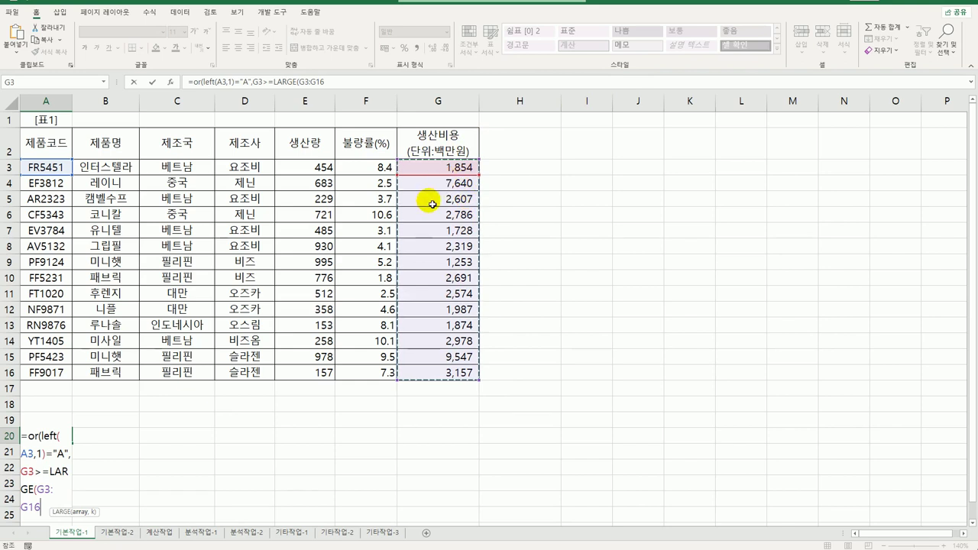
{"action": "key", "text": "F4"}
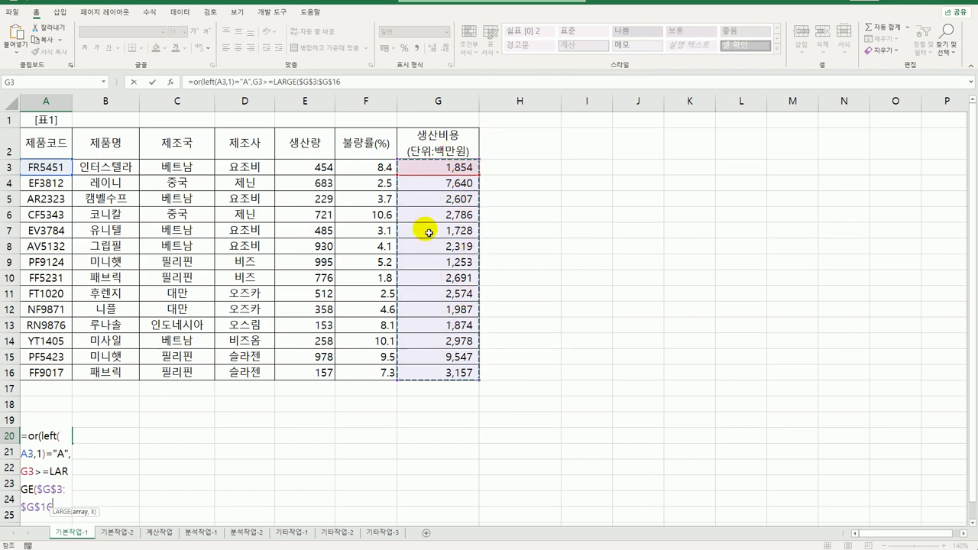
{"action": "type", "text": ",3)"}
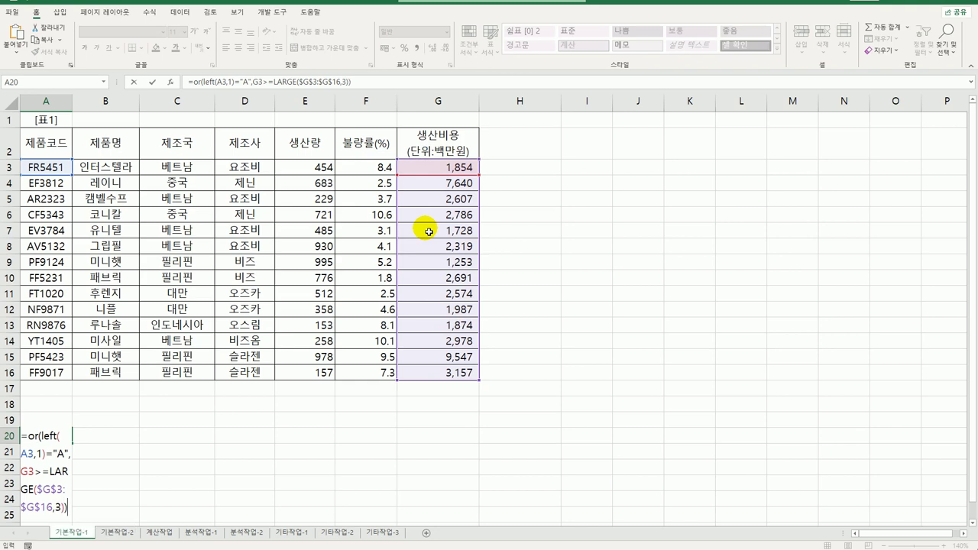
{"action": "key", "text": "Return"}
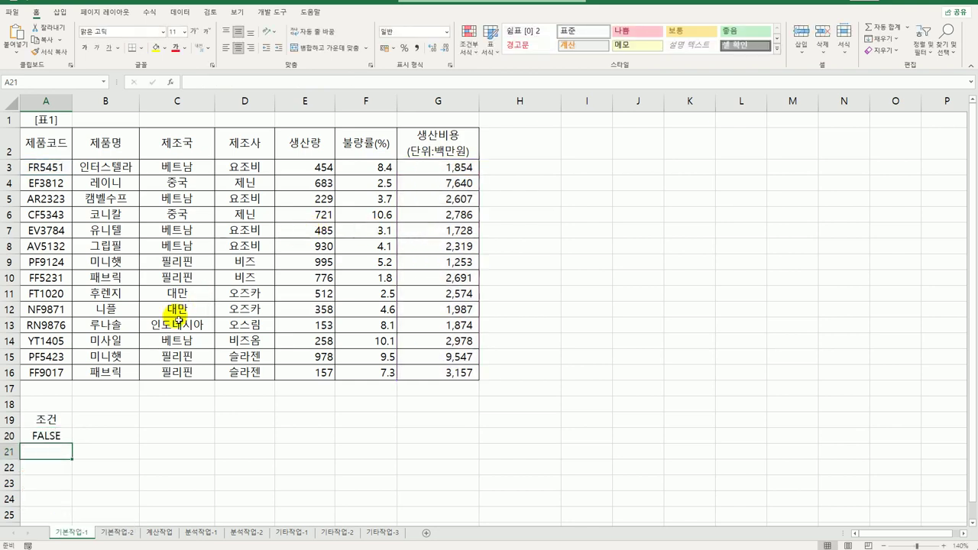
{"action": "left_click", "coordinate": [60, 443]}
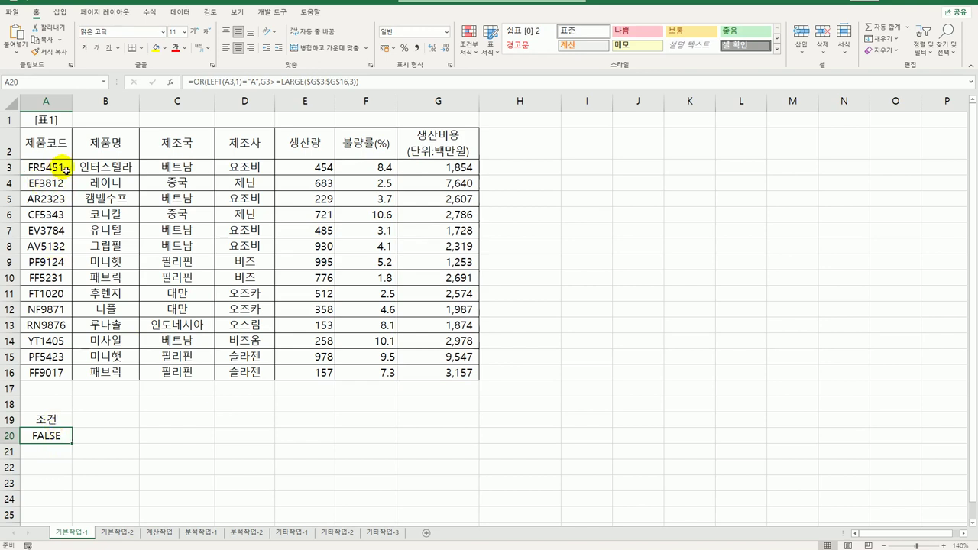
Set up an advanced filter on the product table A2:G16 with A19:A20 as the criteria range.
{"action": "left_click", "coordinate": [74, 229]}
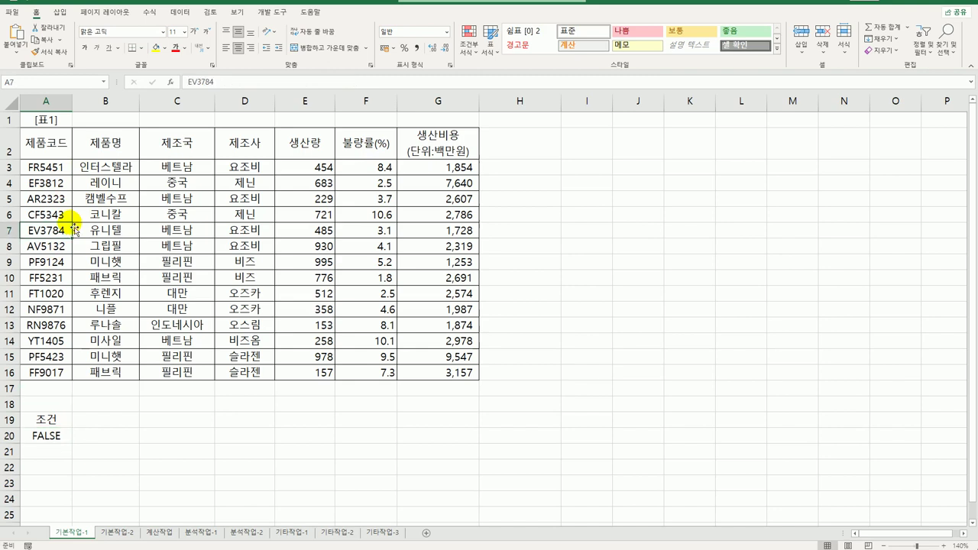
{"action": "left_click", "coordinate": [180, 12]}
{"action": "left_click", "coordinate": [326, 54]}
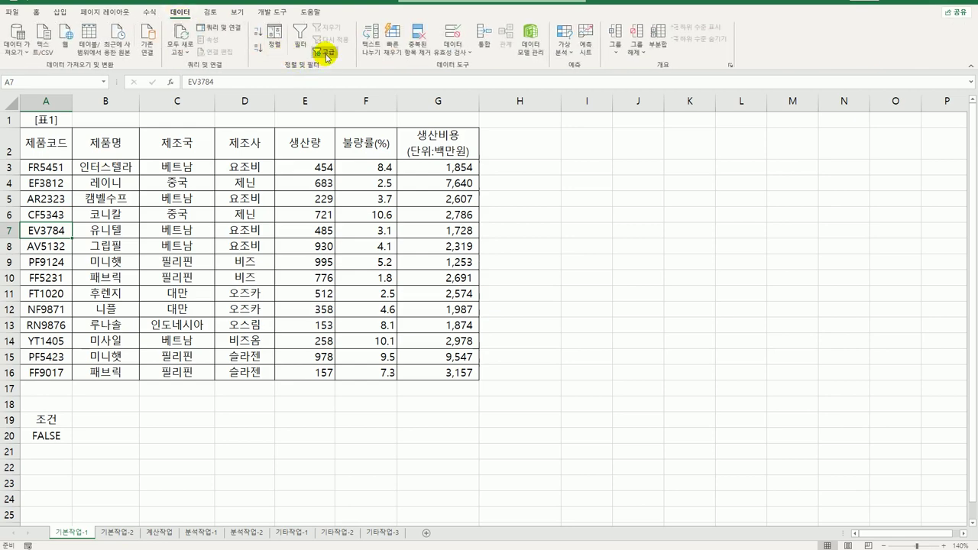
{"action": "left_click_drag", "start_coordinate": [626, 306], "coordinate": [580, 180]}
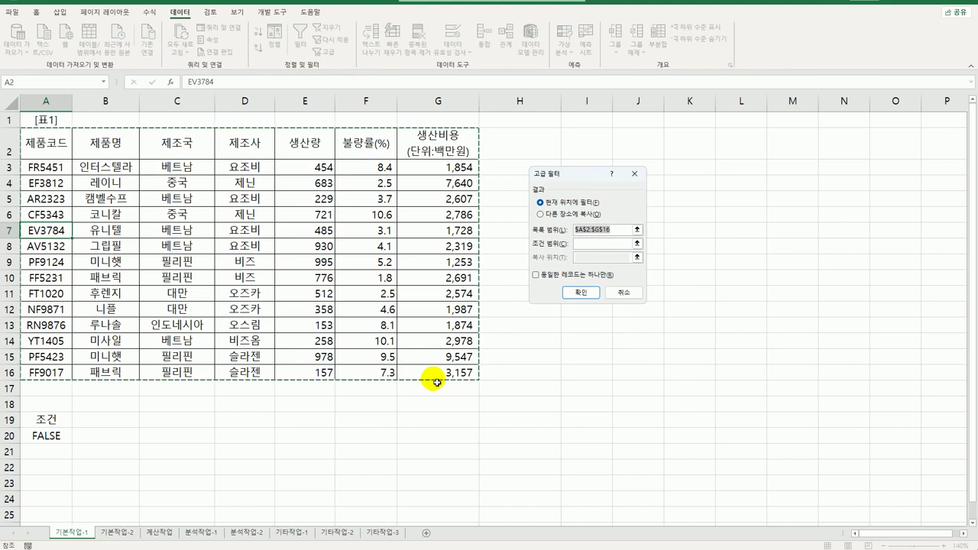
{"action": "left_click", "coordinate": [604, 243]}
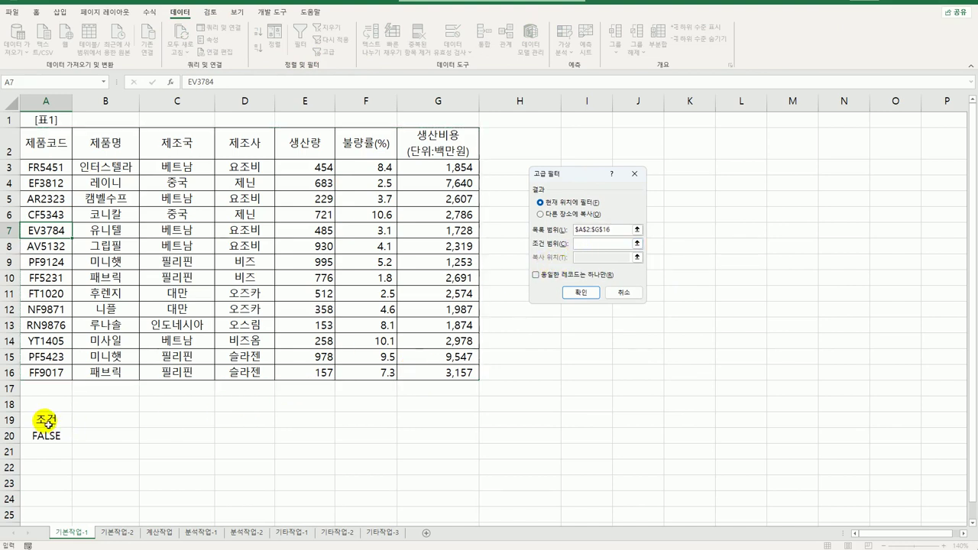
{"action": "left_click_drag", "start_coordinate": [45, 420], "coordinate": [46, 437]}
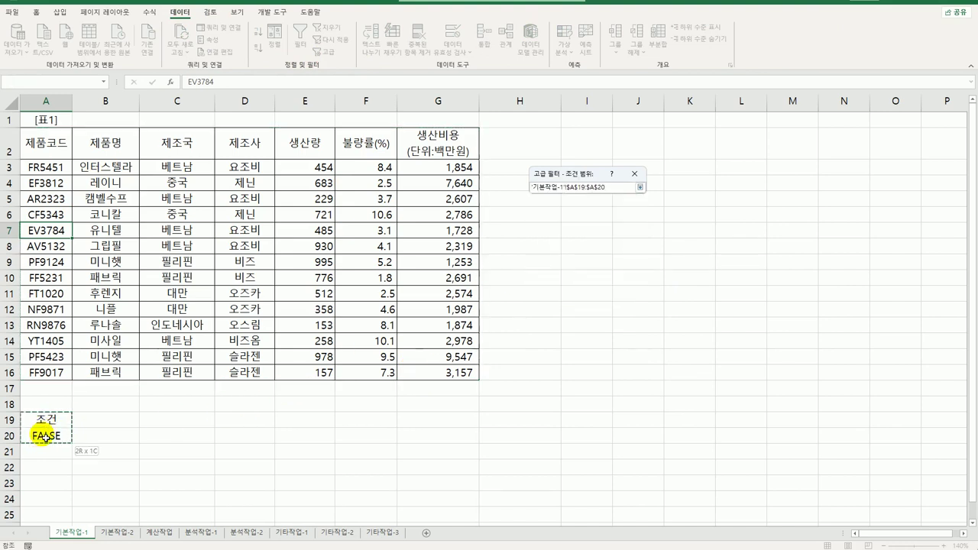
Have the advanced filter copy its results to another location starting at A23, and run it.
{"action": "left_click", "coordinate": [549, 220]}
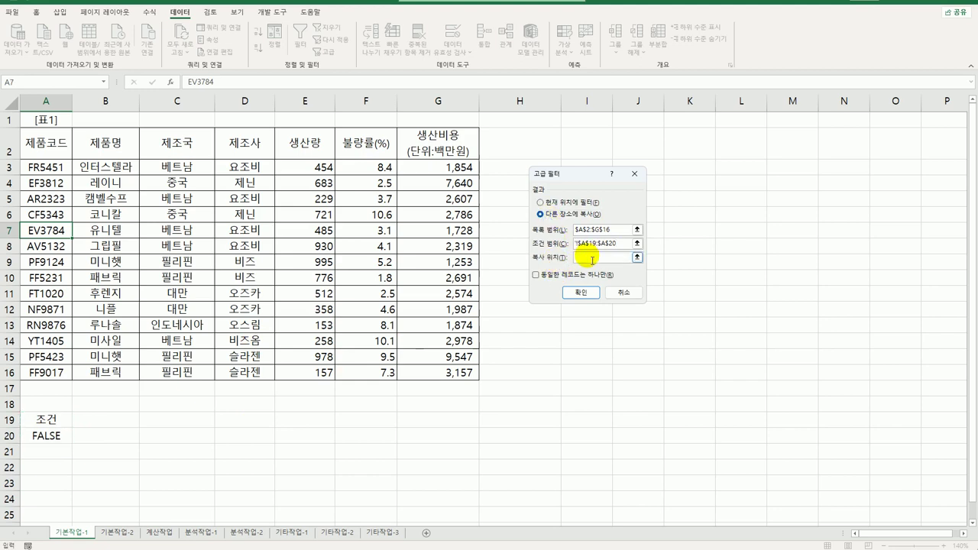
{"action": "left_click", "coordinate": [594, 258]}
{"action": "left_click", "coordinate": [52, 486]}
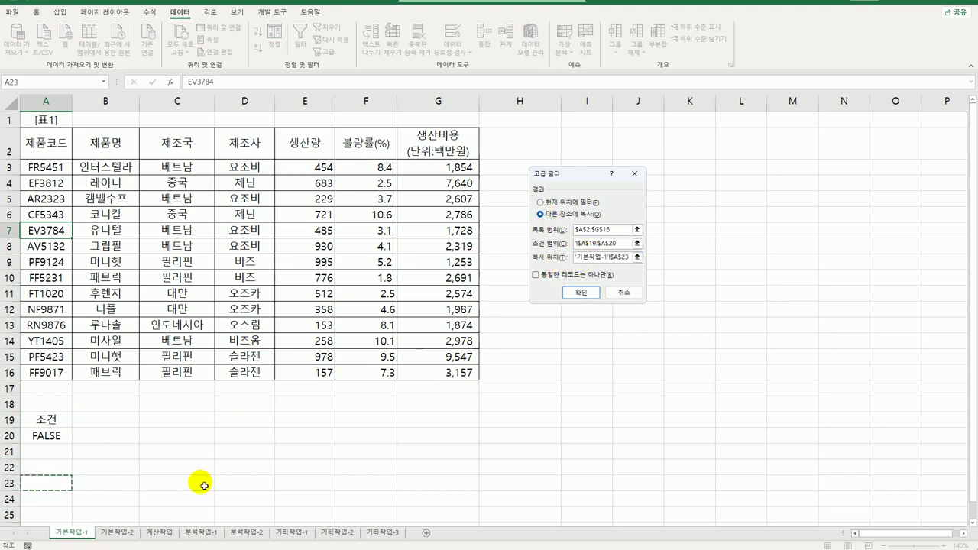
{"action": "left_click", "coordinate": [582, 292]}
{"action": "scroll", "coordinate": [390, 464], "scroll_direction": "down", "scroll_amount": 3}
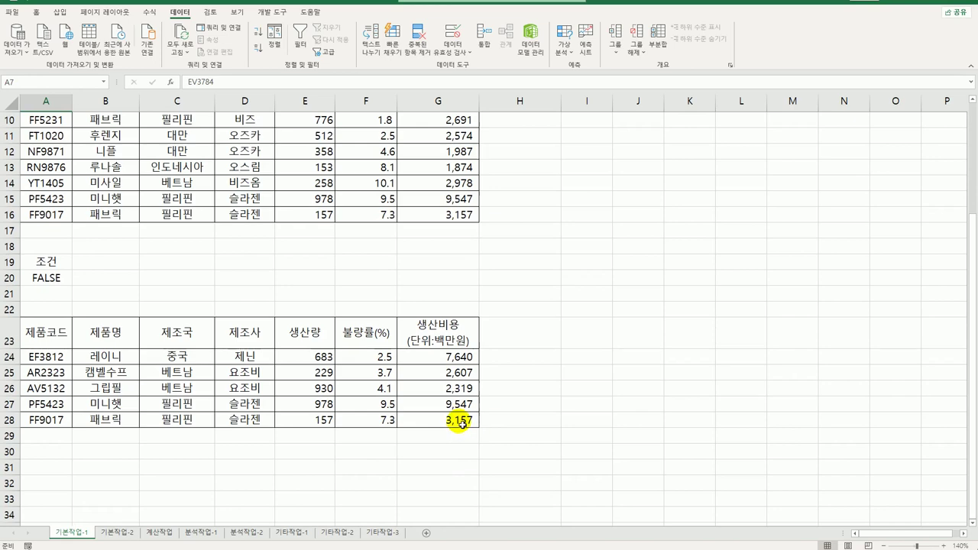
Start a new conditional formatting rule for A3:G16 that uses a formula to determine which cells to format.
{"action": "key", "text": "ctrl+Home"}
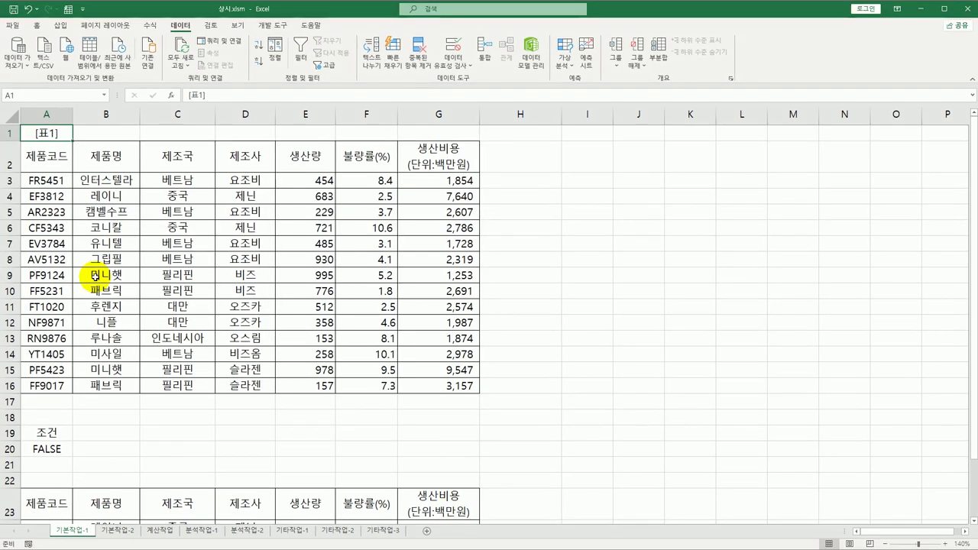
{"action": "left_click_drag", "start_coordinate": [34, 181], "coordinate": [424, 379]}
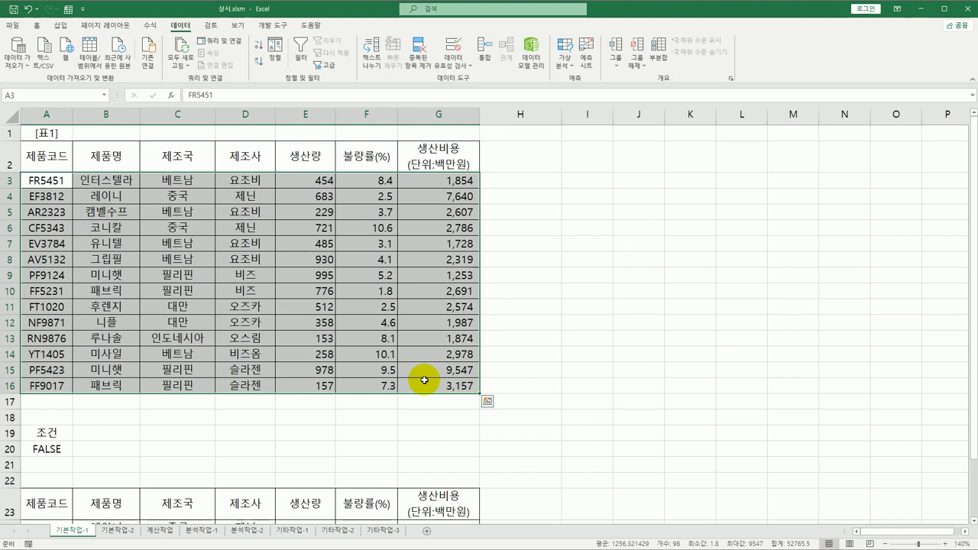
{"action": "left_click", "coordinate": [37, 27]}
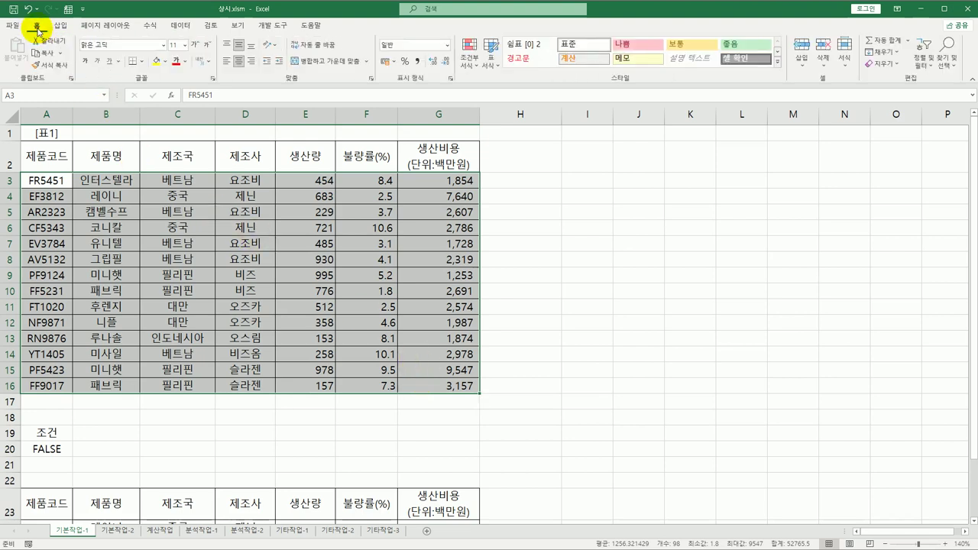
{"action": "left_click", "coordinate": [472, 66]}
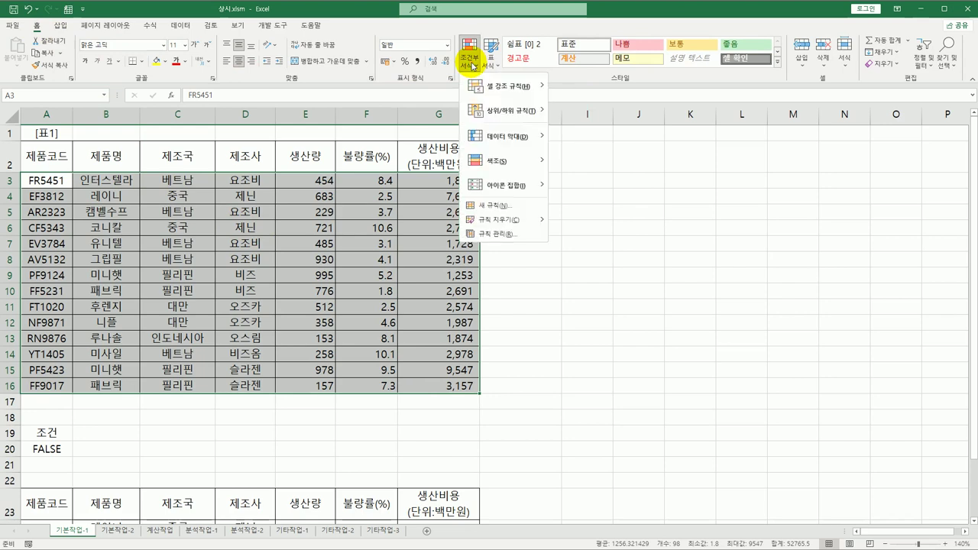
{"action": "left_click", "coordinate": [495, 207]}
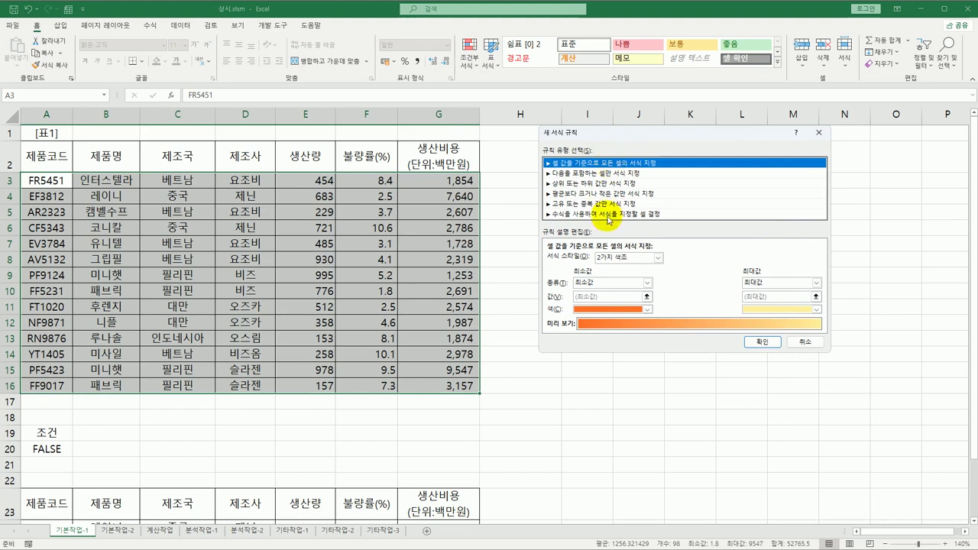
{"action": "left_click", "coordinate": [609, 215]}
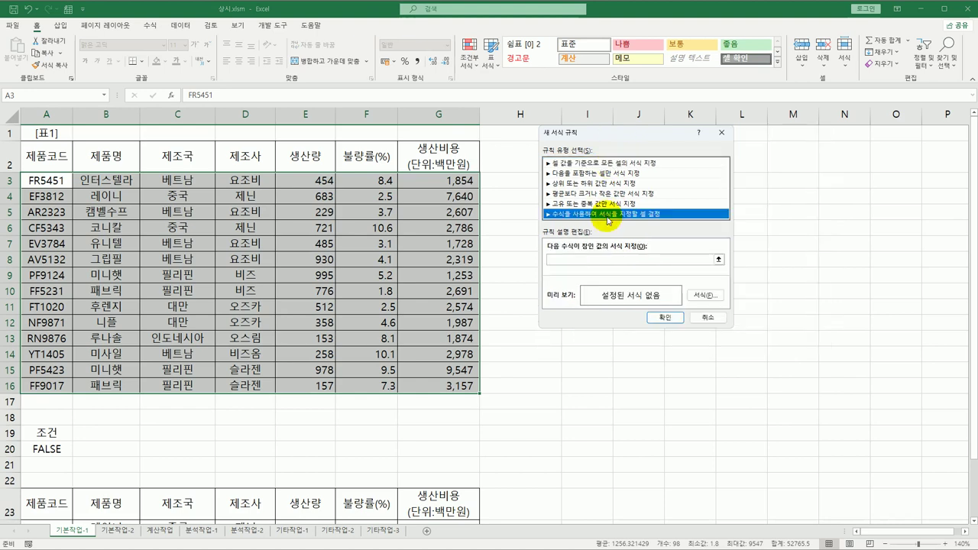
{"action": "left_click", "coordinate": [584, 260]}
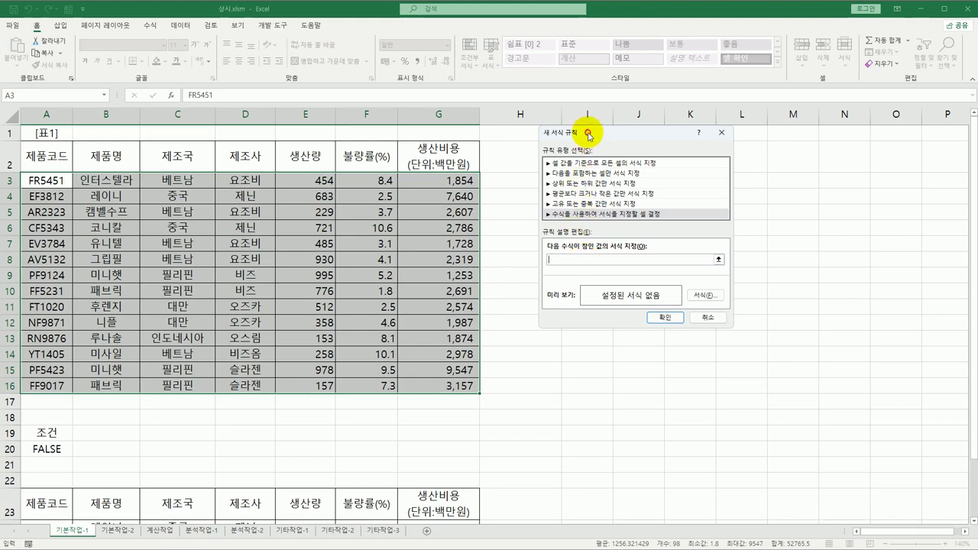
Begin the rule formula with a reference to E3, locking only its column as $E3.
{"action": "left_click_drag", "start_coordinate": [586, 133], "coordinate": [224, 210]}
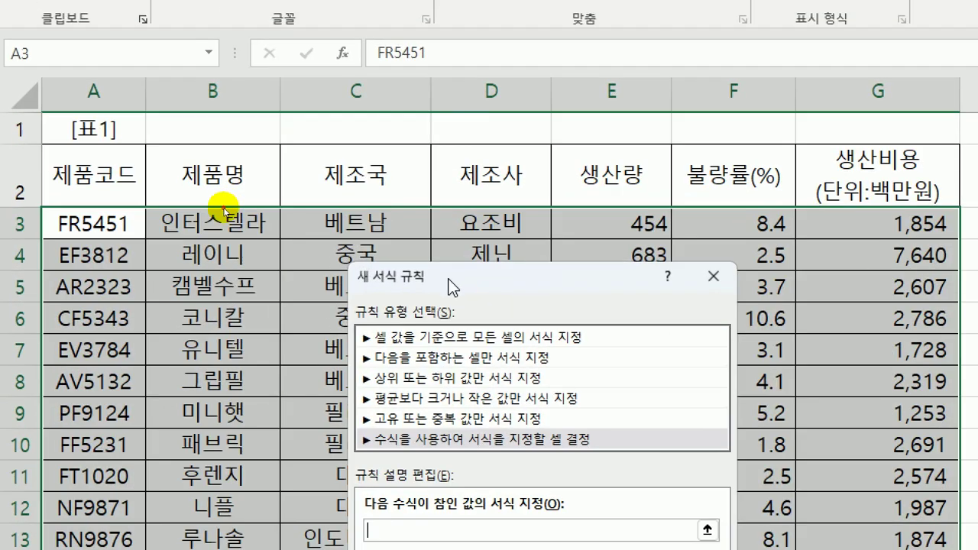
{"action": "left_click_drag", "start_coordinate": [224, 210], "coordinate": [117, 120]}
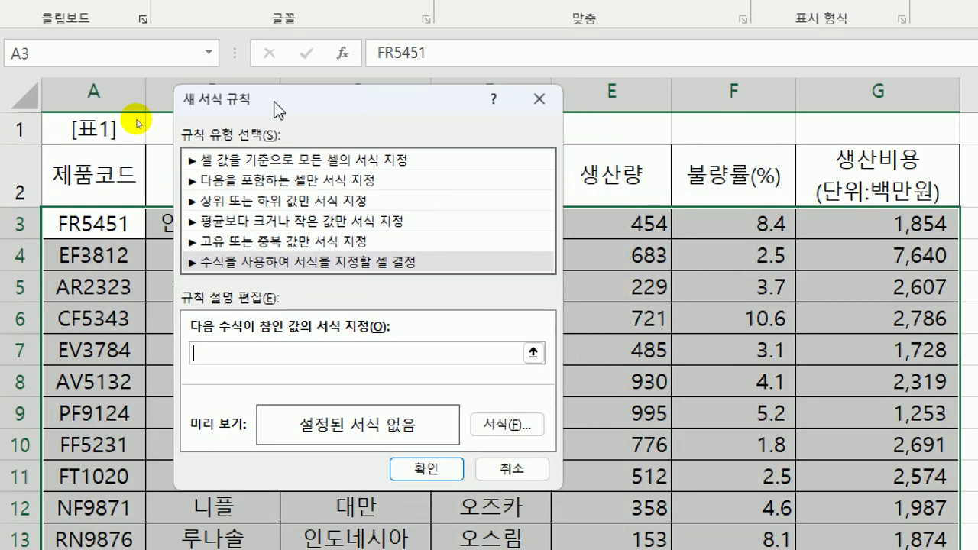
{"action": "type", "text": "="}
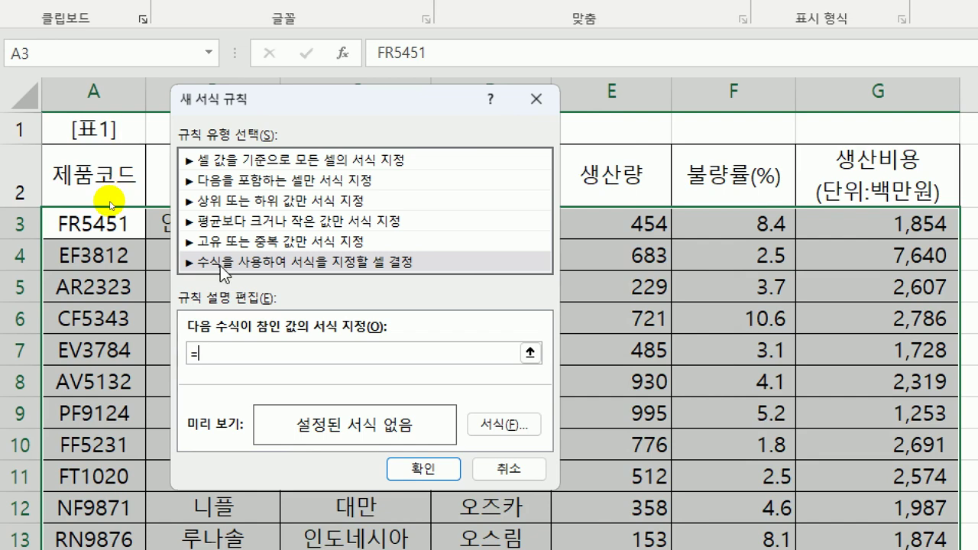
{"action": "left_click", "coordinate": [656, 227]}
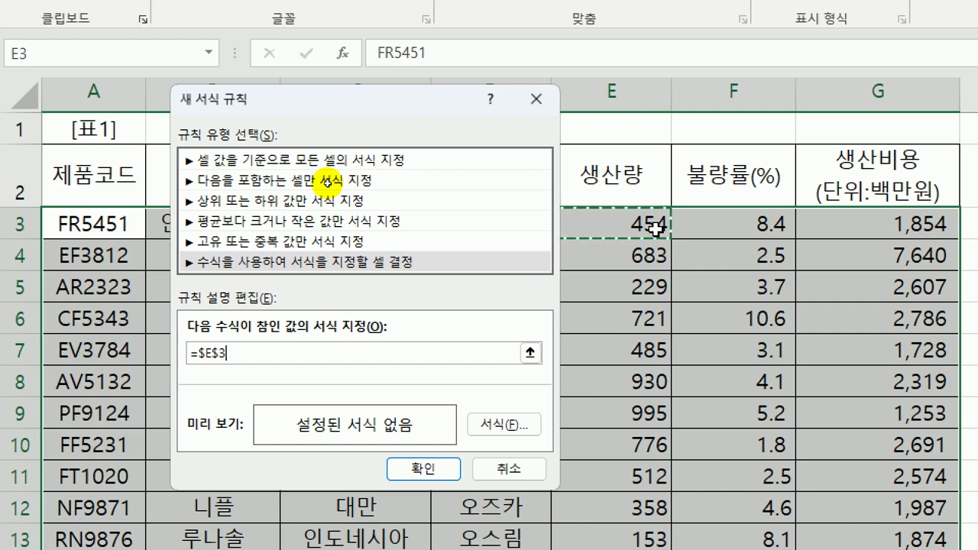
{"action": "key", "text": "F4"}
{"action": "key", "text": "F4"}
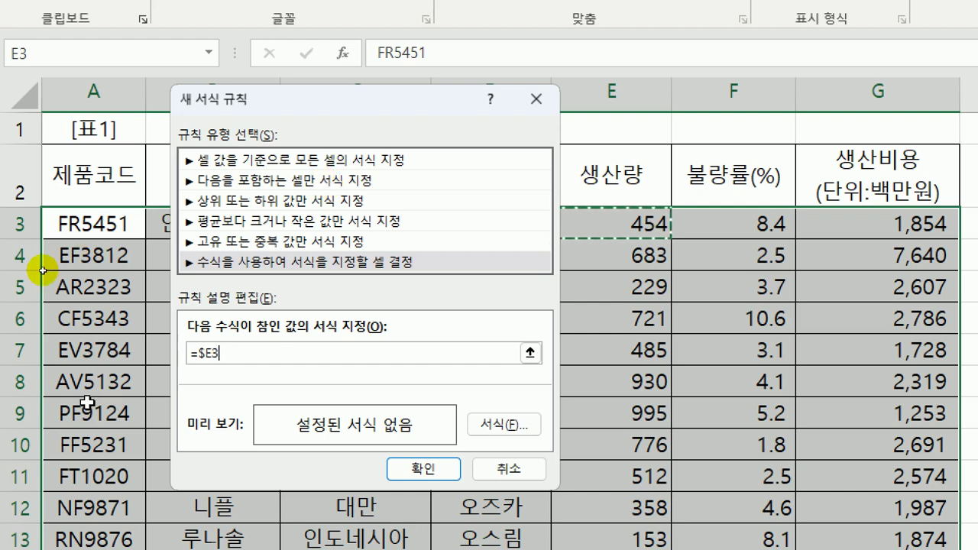
Complete the first condition of the rule formula as ($E3=max($E$3:$E$16)).
{"action": "left_click", "coordinate": [208, 356]}
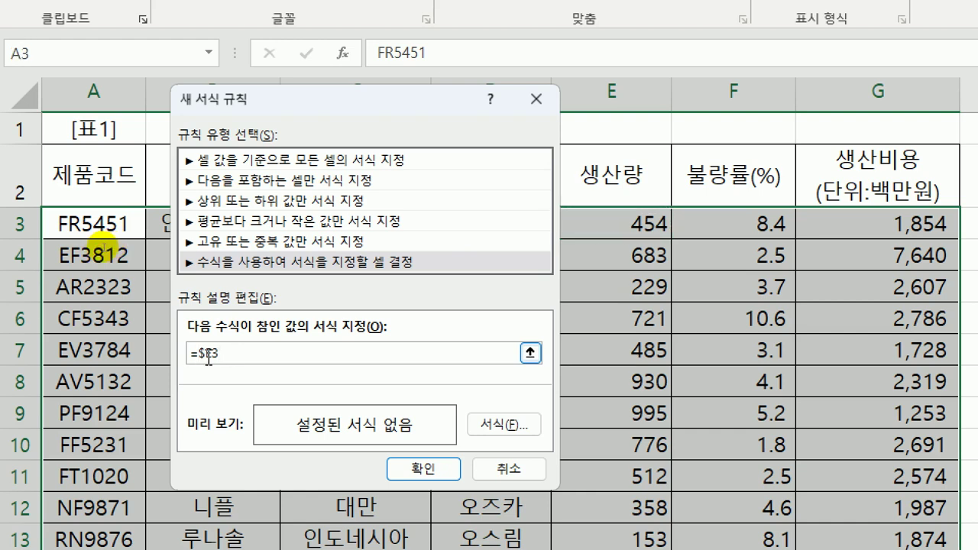
{"action": "type", "text": "("}
{"action": "left_click", "coordinate": [250, 351]}
{"action": "type", "text": "="}
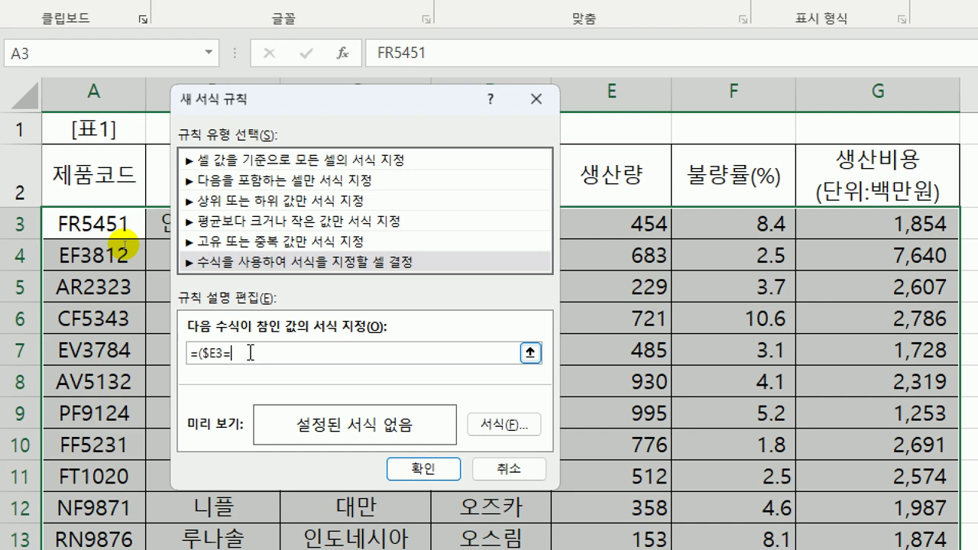
{"action": "type", "text": "max("}
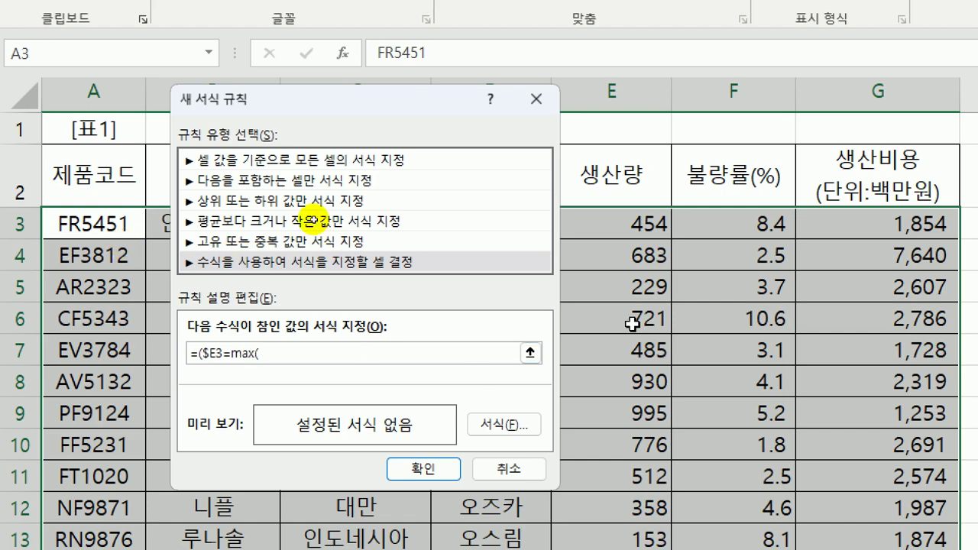
{"action": "left_click", "coordinate": [638, 223]}
{"action": "left_click_drag", "start_coordinate": [638, 223], "coordinate": [630, 478]}
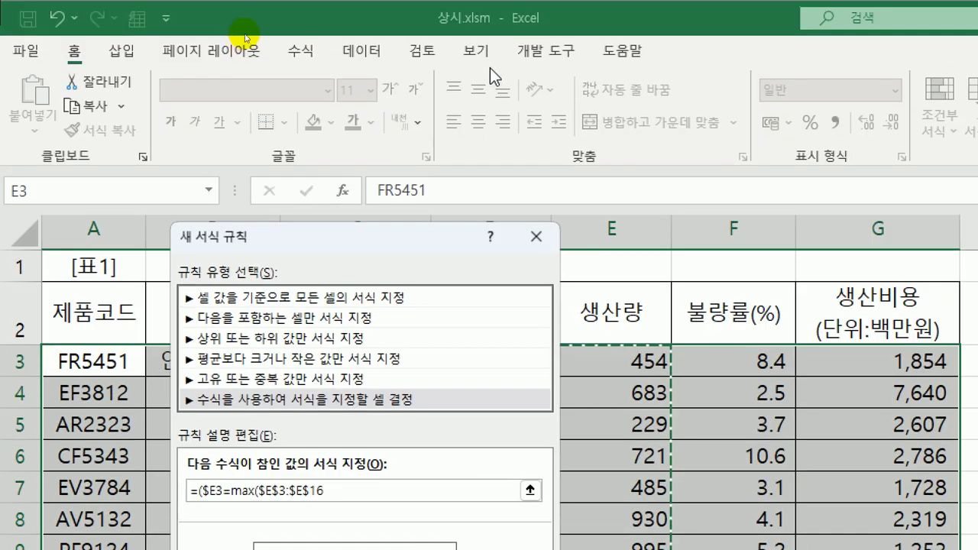
{"action": "left_click_drag", "start_coordinate": [343, 245], "coordinate": [273, 98]}
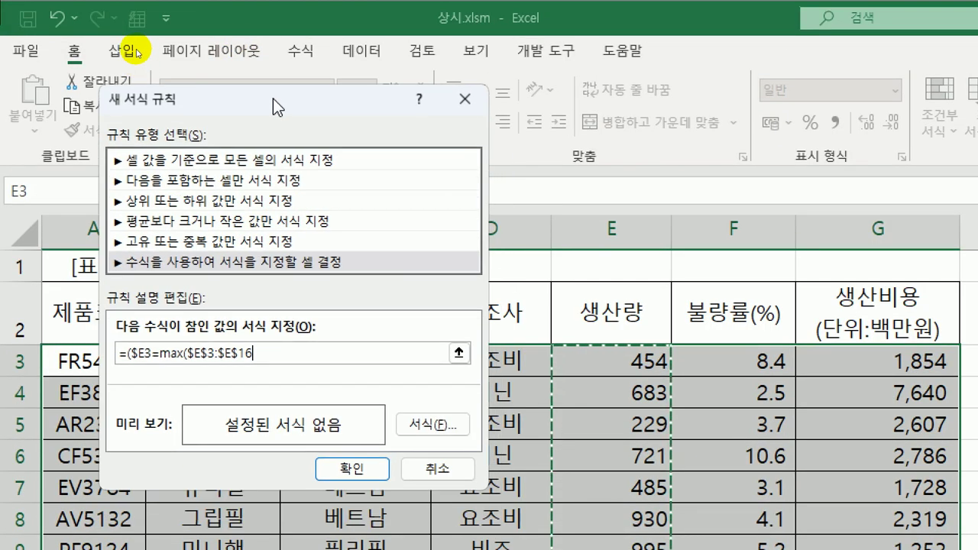
{"action": "type", "text": ")"}
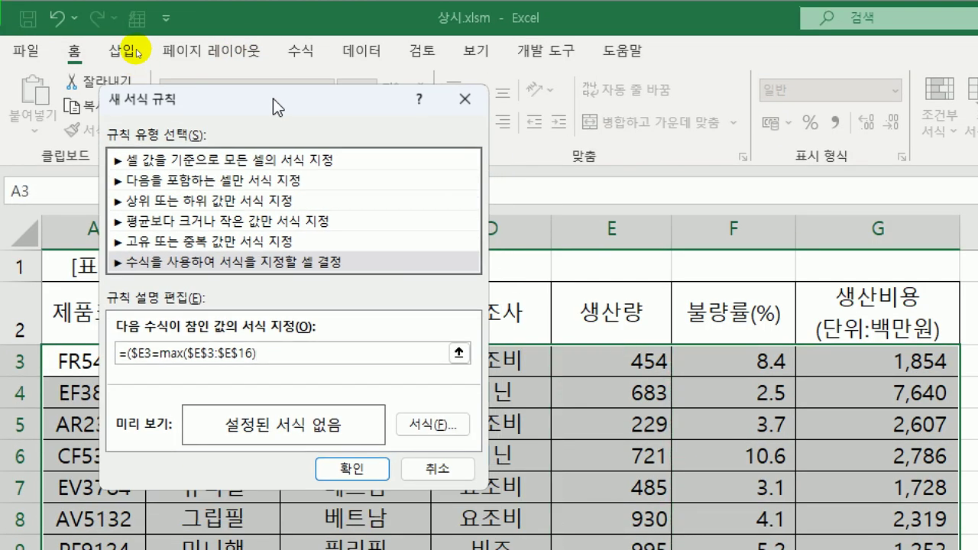
{"action": "type", "text": ")"}
Add the second condition to the rule formula with a plus sign: +($E3=min($E$3:$E$16)).
{"action": "type", "text": "+"}
{"action": "type", "text": "("}
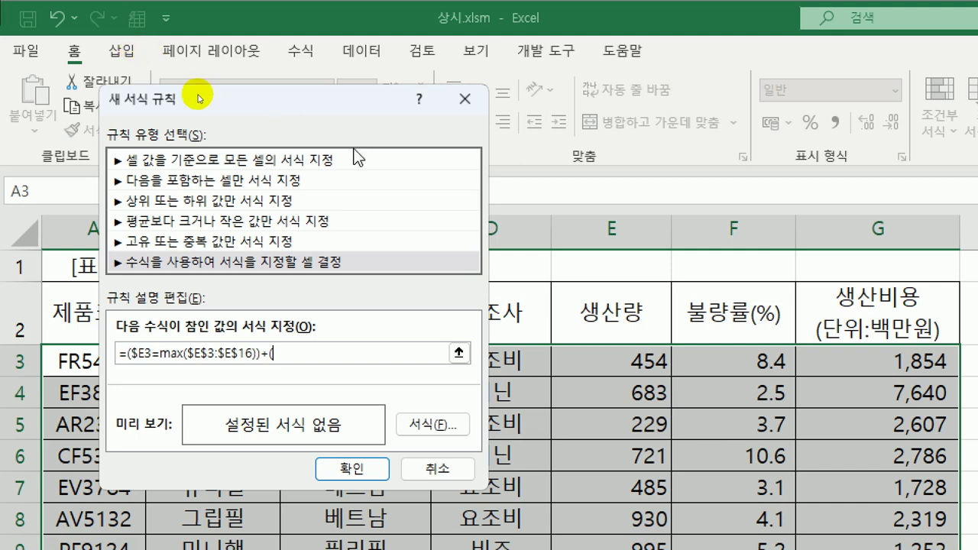
{"action": "left_click", "coordinate": [598, 362]}
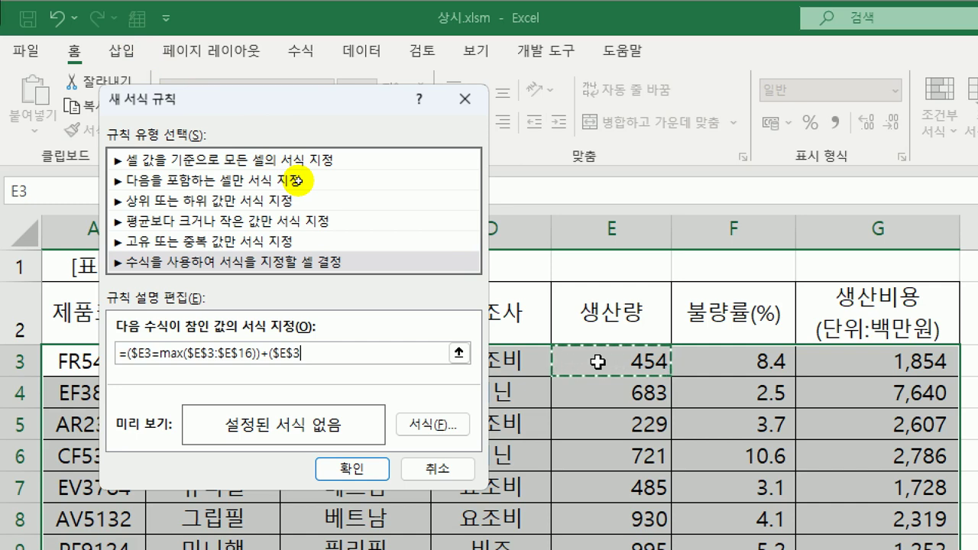
{"action": "left_click", "coordinate": [293, 353]}
{"action": "key", "text": "BackSpace"}
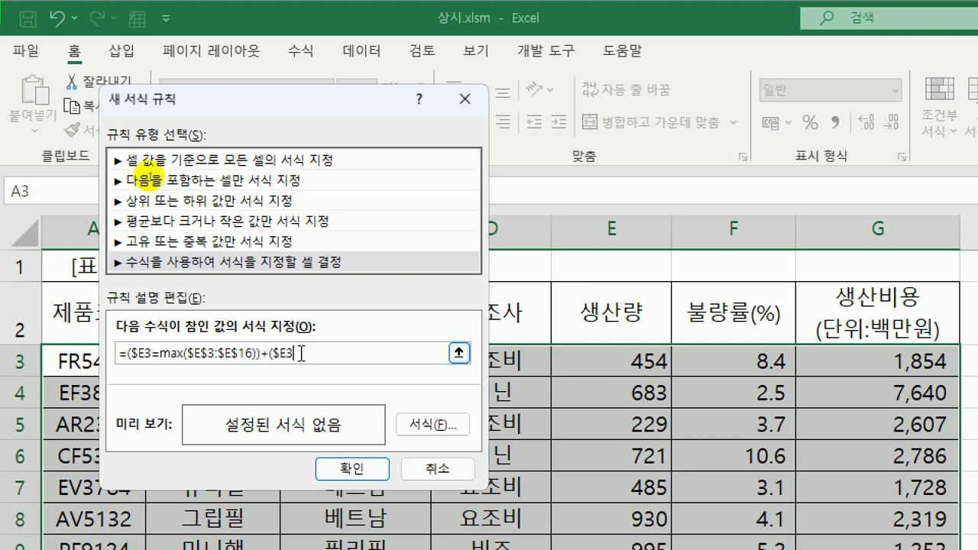
{"action": "type", "text": "=min("}
{"action": "left_click_drag", "start_coordinate": [603, 358], "coordinate": [616, 549]}
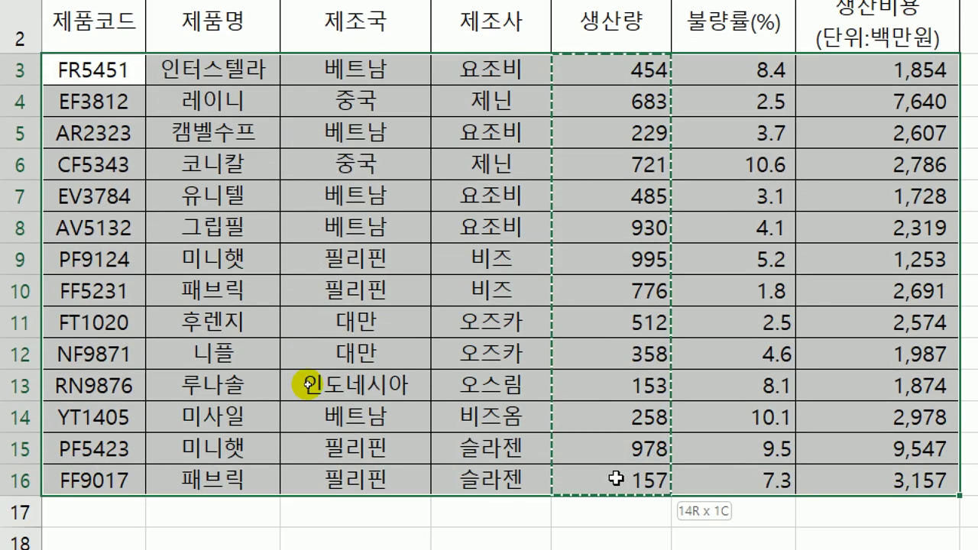
{"action": "left_click_drag", "start_coordinate": [616, 479], "coordinate": [616, 479]}
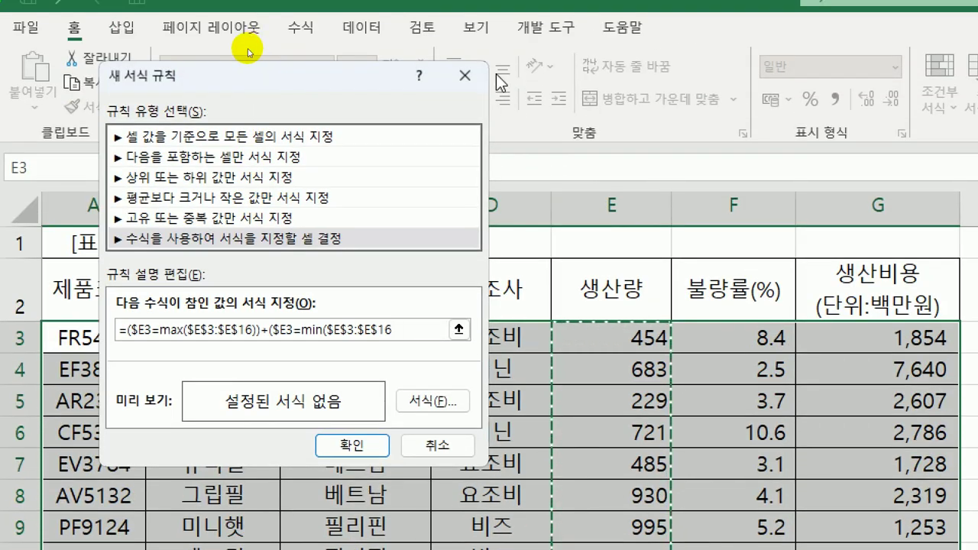
{"action": "type", "text": ")"}
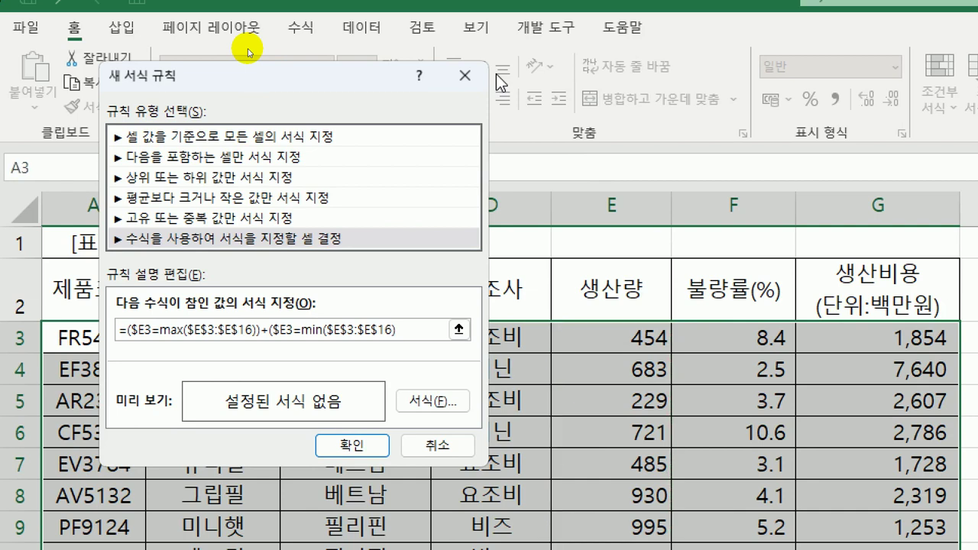
{"action": "type", "text": ")"}
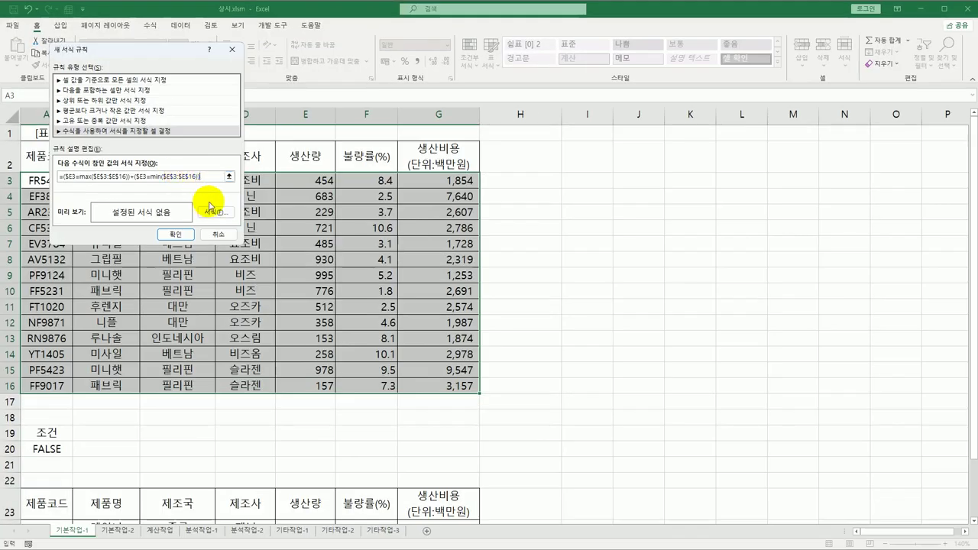
Set the rule's font format to bold italic (굵은 기울임꼴) in standard red and apply the rule.
{"action": "left_click", "coordinate": [212, 210]}
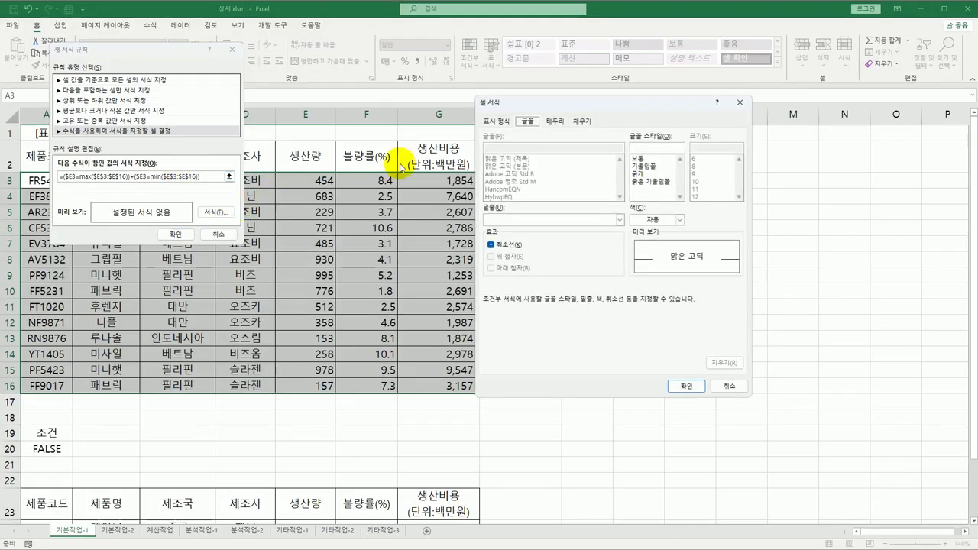
{"action": "left_click_drag", "start_coordinate": [531, 100], "coordinate": [370, 97]}
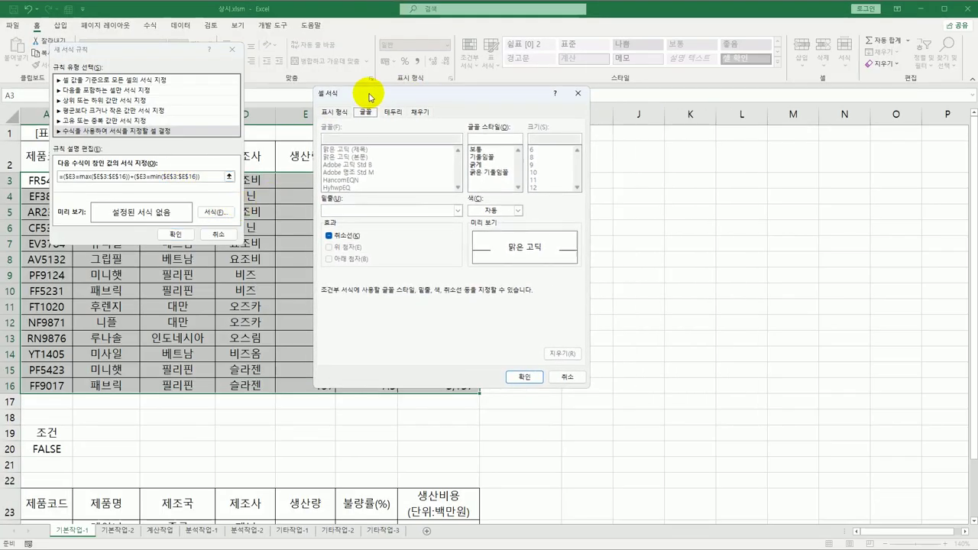
{"action": "left_click", "coordinate": [491, 173]}
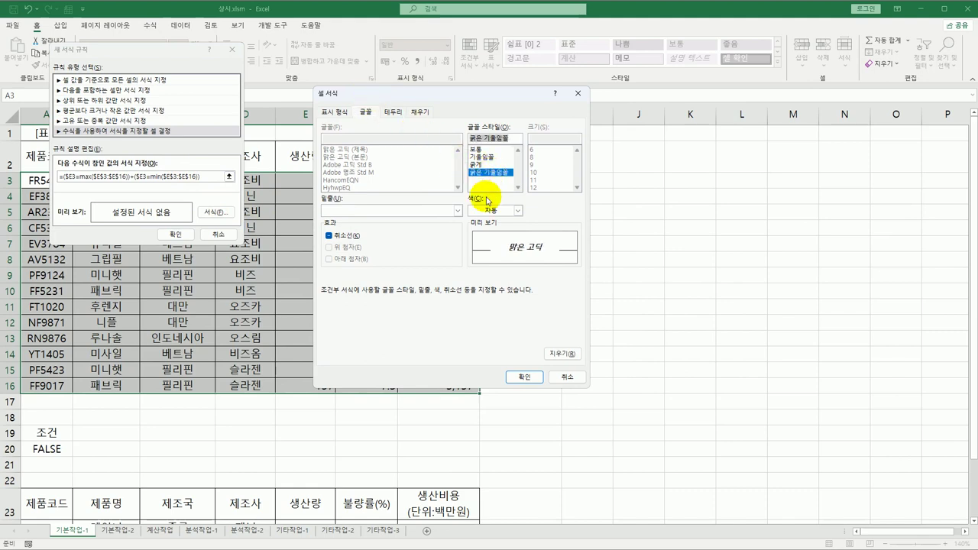
{"action": "left_click", "coordinate": [517, 211]}
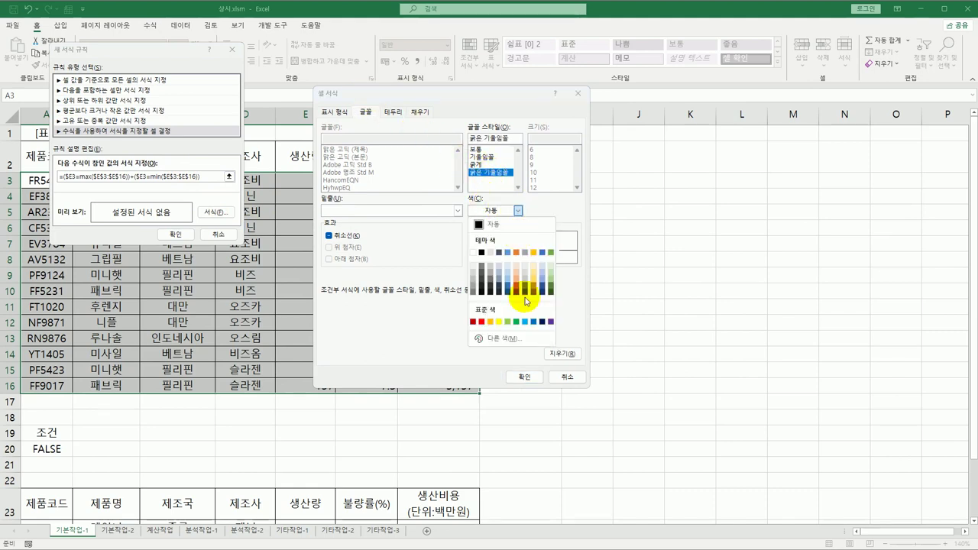
{"action": "left_click", "coordinate": [482, 322]}
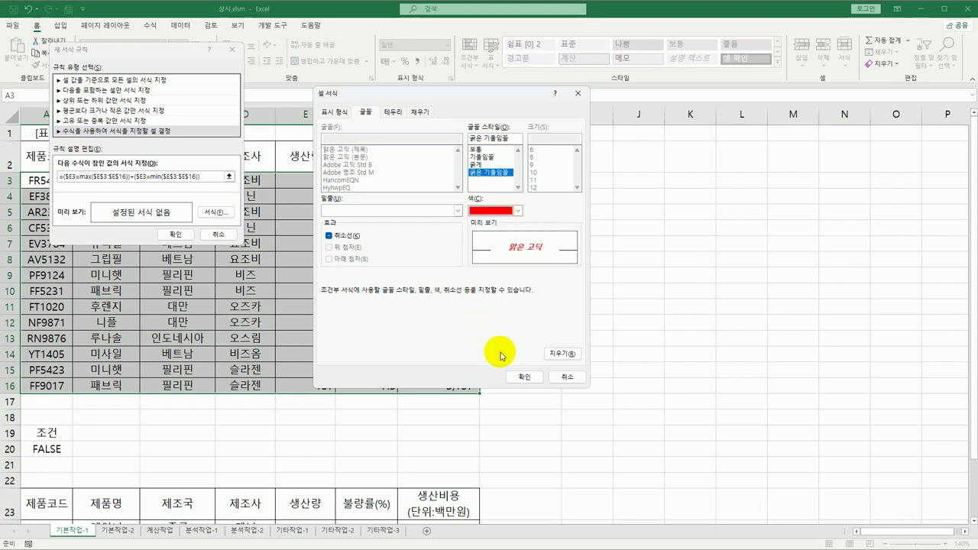
{"action": "left_click", "coordinate": [523, 377]}
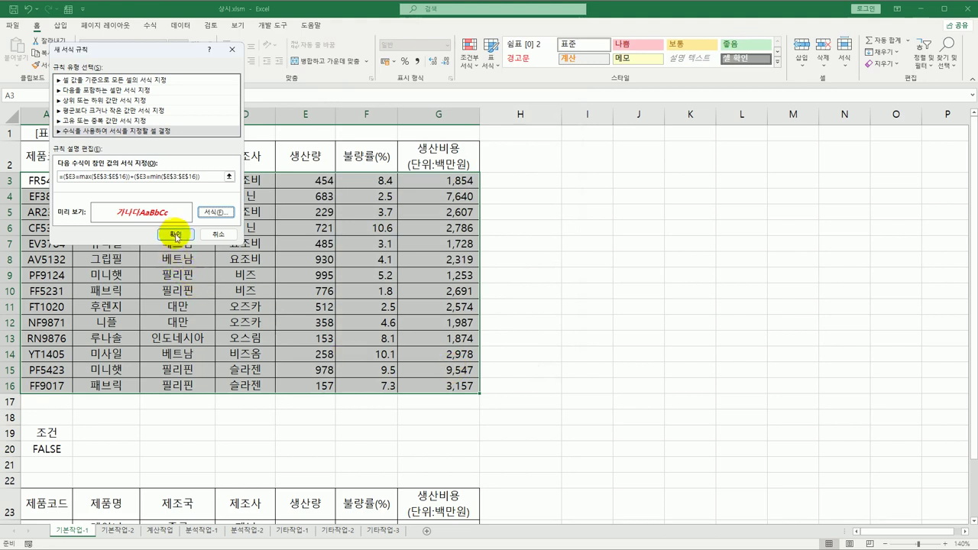
{"action": "left_click", "coordinate": [175, 234]}
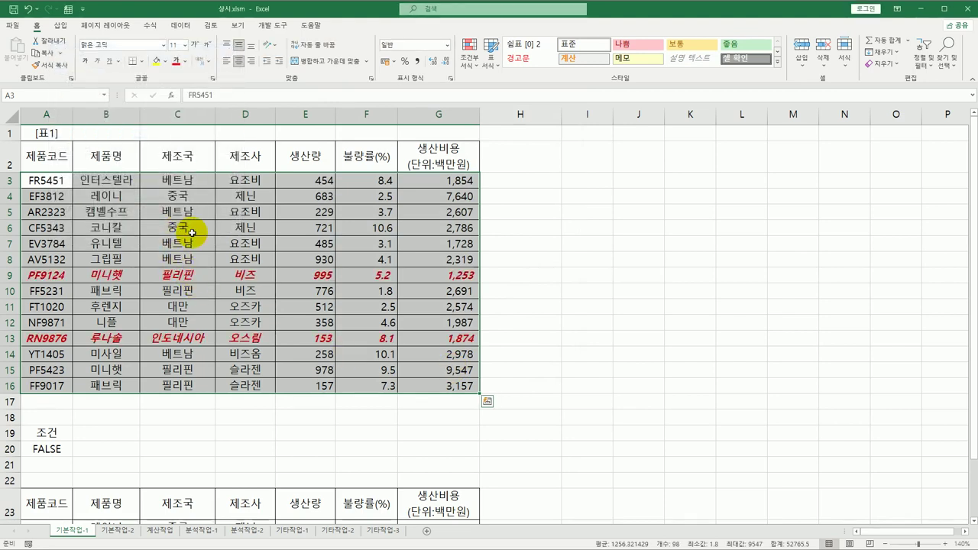
Check the production quantities in E9 and E13, and switch to the 기본작업-2 sheet.
{"action": "left_click", "coordinate": [309, 275]}
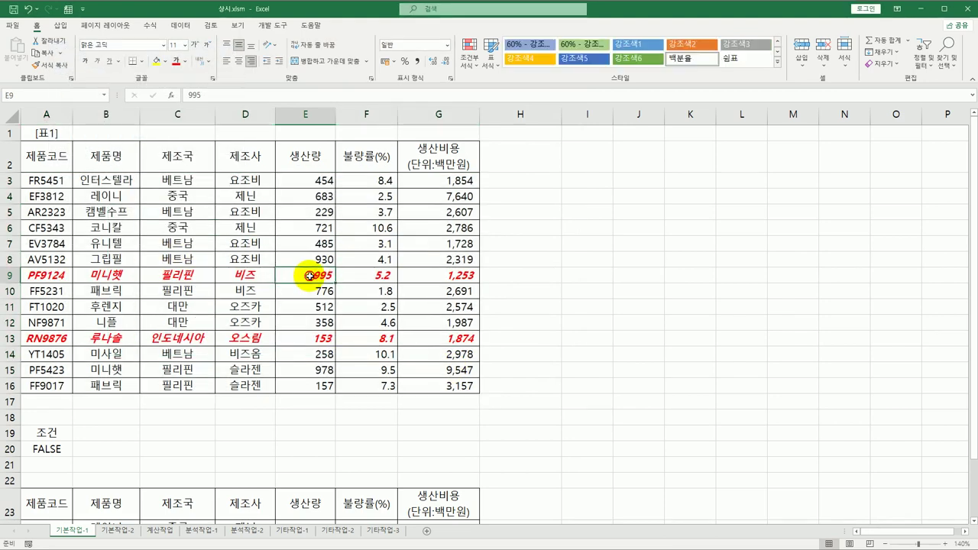
{"action": "left_click", "coordinate": [309, 340]}
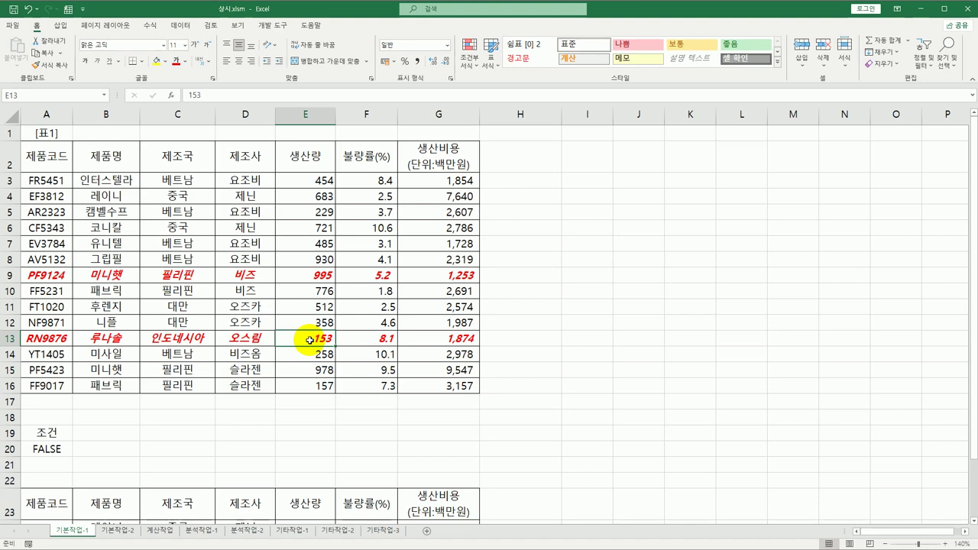
{"action": "left_click", "coordinate": [120, 530]}
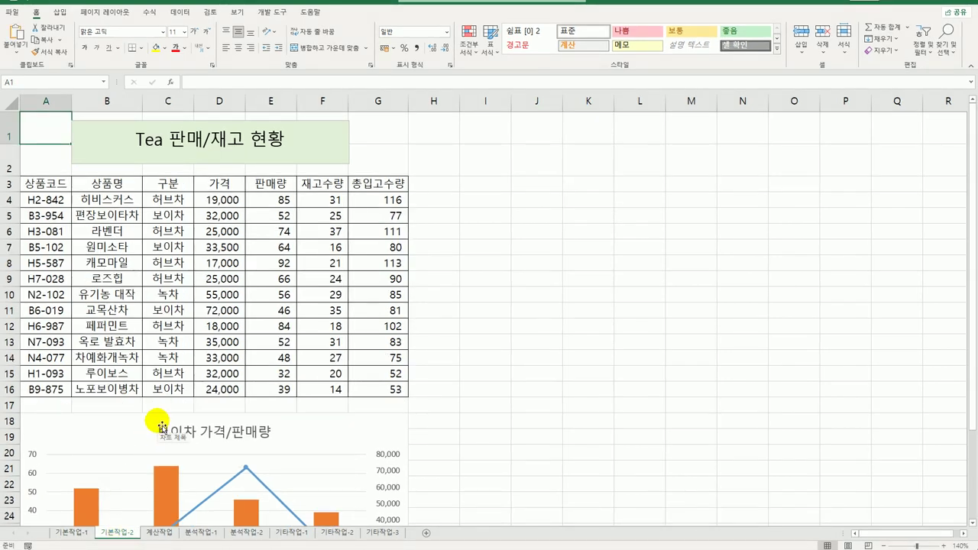
Clear the locked (잠금) protection setting for all cells of the 기본작업-2 sheet.
{"action": "left_click", "coordinate": [14, 104]}
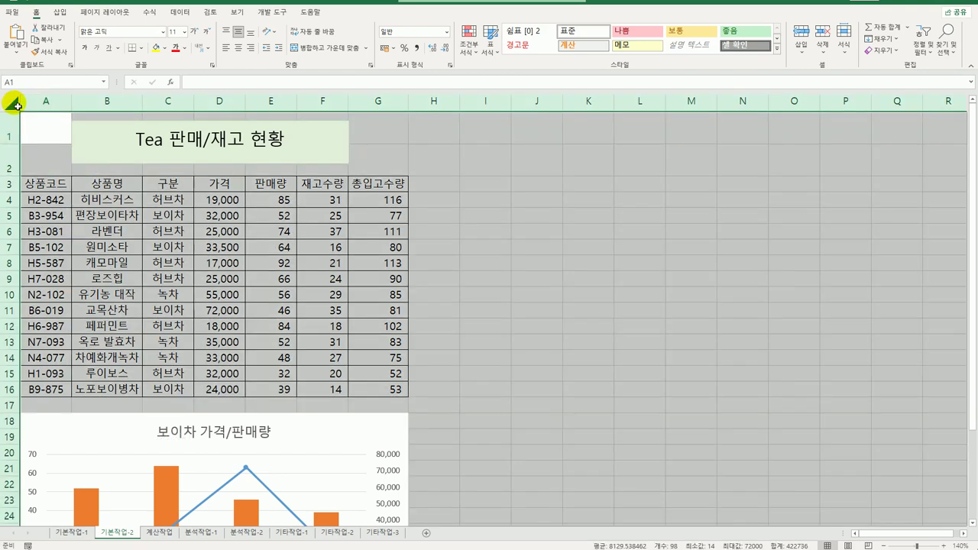
{"action": "right_click", "coordinate": [15, 105]}
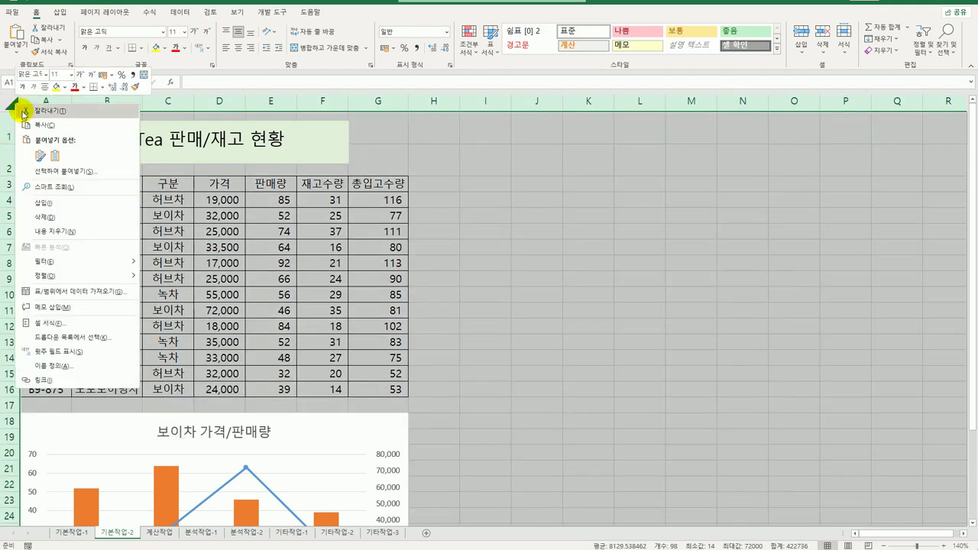
{"action": "left_click", "coordinate": [81, 327]}
{"action": "left_click_drag", "start_coordinate": [137, 201], "coordinate": [620, 139]}
{"action": "left_click", "coordinate": [599, 148]}
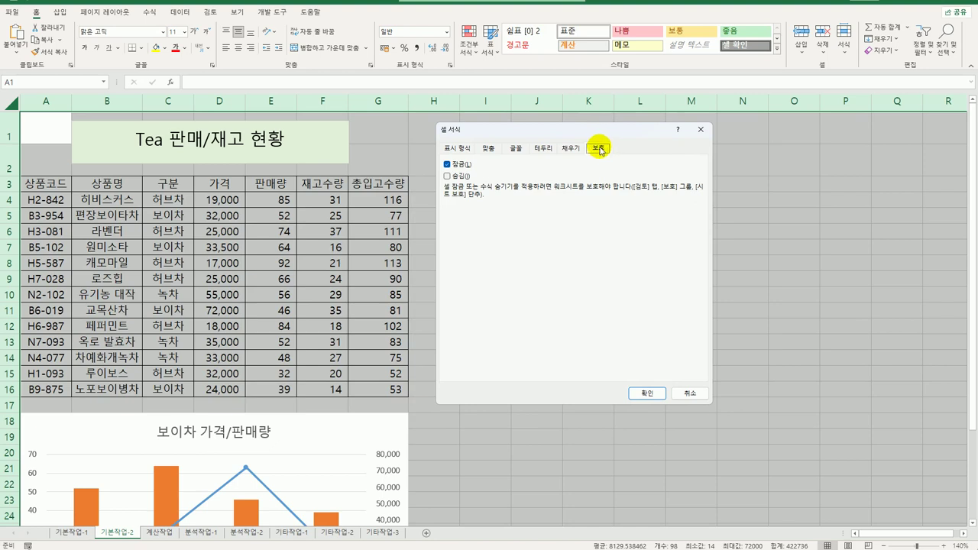
{"action": "left_click", "coordinate": [458, 165]}
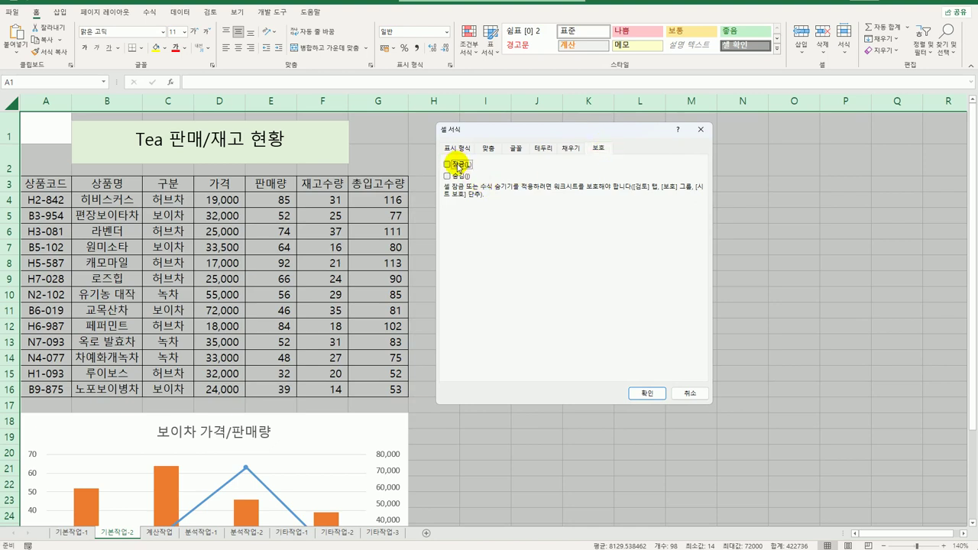
{"action": "left_click", "coordinate": [647, 393]}
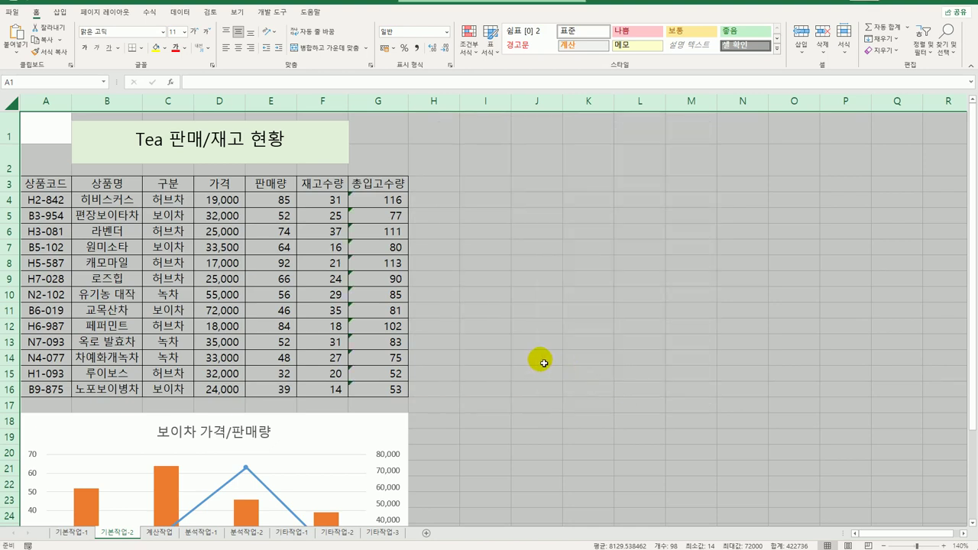
Check the lock (잠금) and text lock (텍스트 잠금) properties of the title text box in its shape formatting.
{"action": "key", "text": "alt+w"}
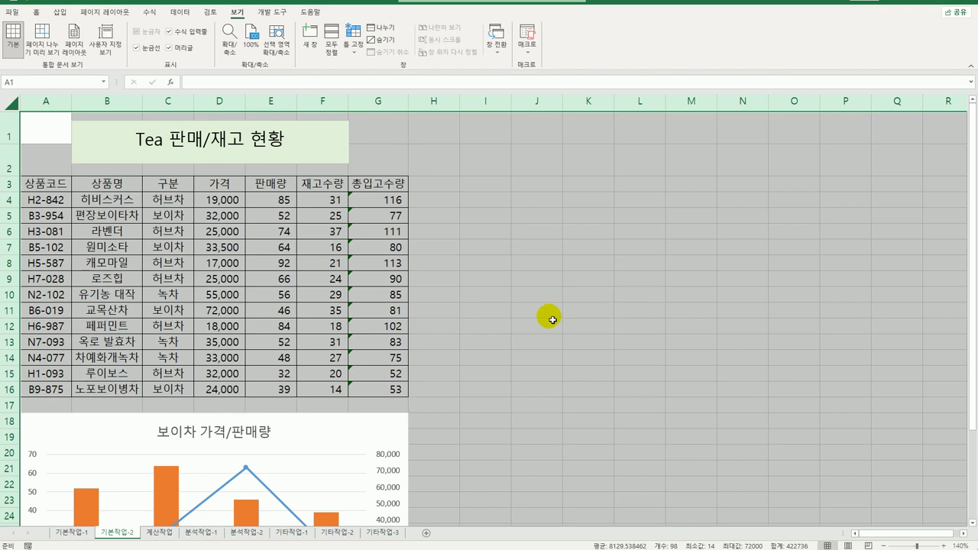
{"action": "left_click", "coordinate": [349, 146]}
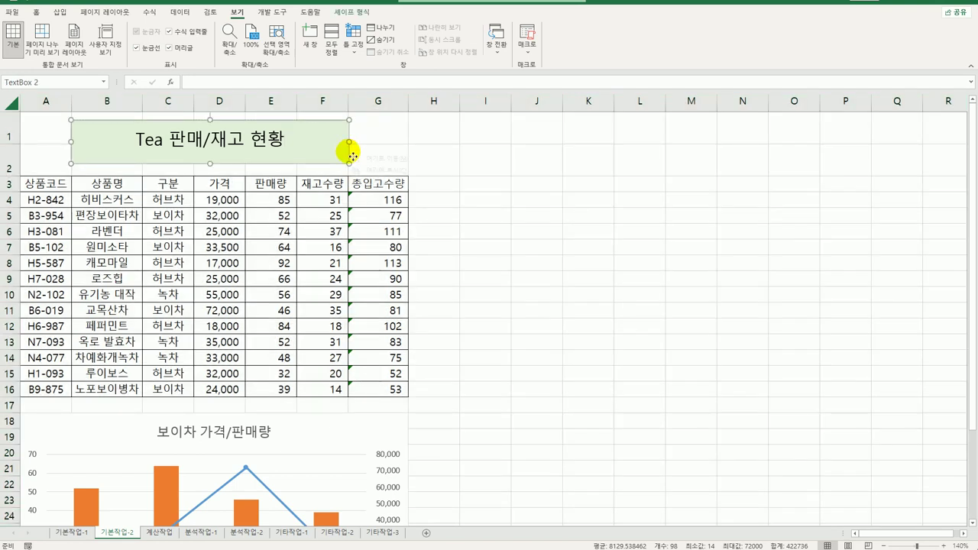
{"action": "right_click", "coordinate": [341, 158]}
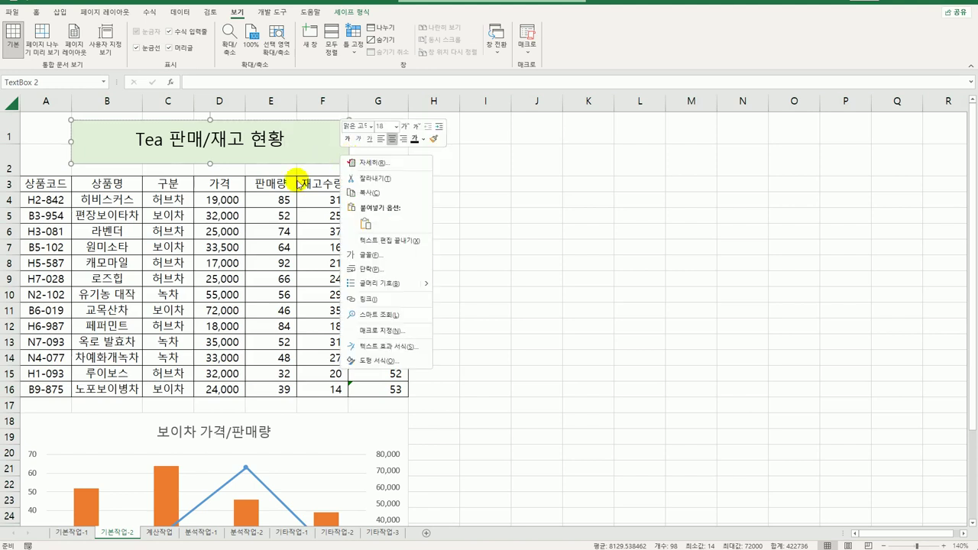
{"action": "key", "text": "Escape"}
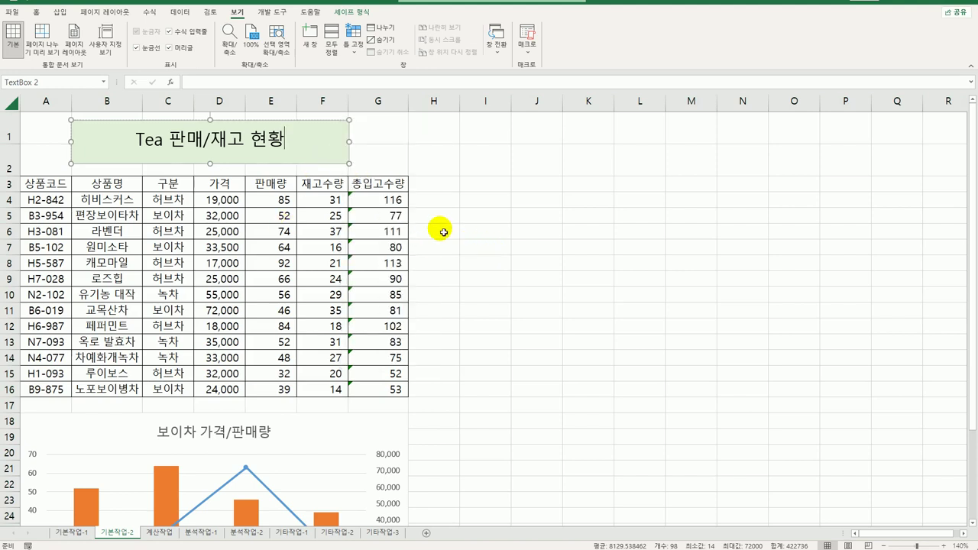
{"action": "left_click", "coordinate": [350, 154]}
{"action": "right_click", "coordinate": [351, 156]}
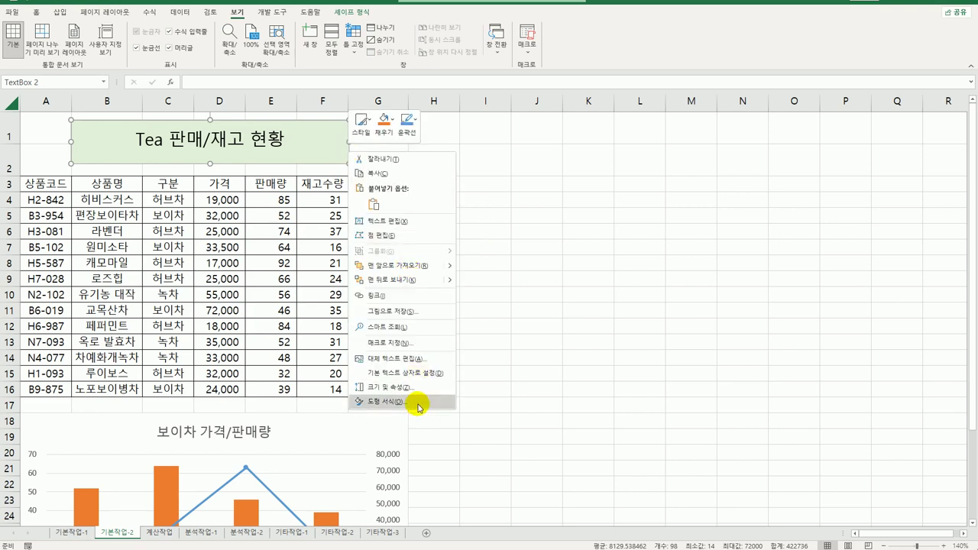
{"action": "left_click", "coordinate": [385, 402]}
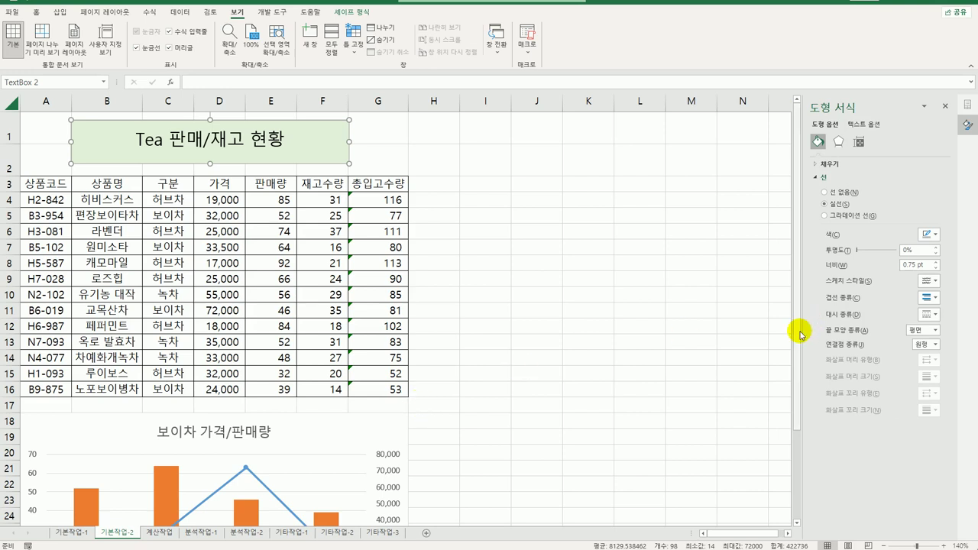
{"action": "left_click", "coordinate": [859, 144]}
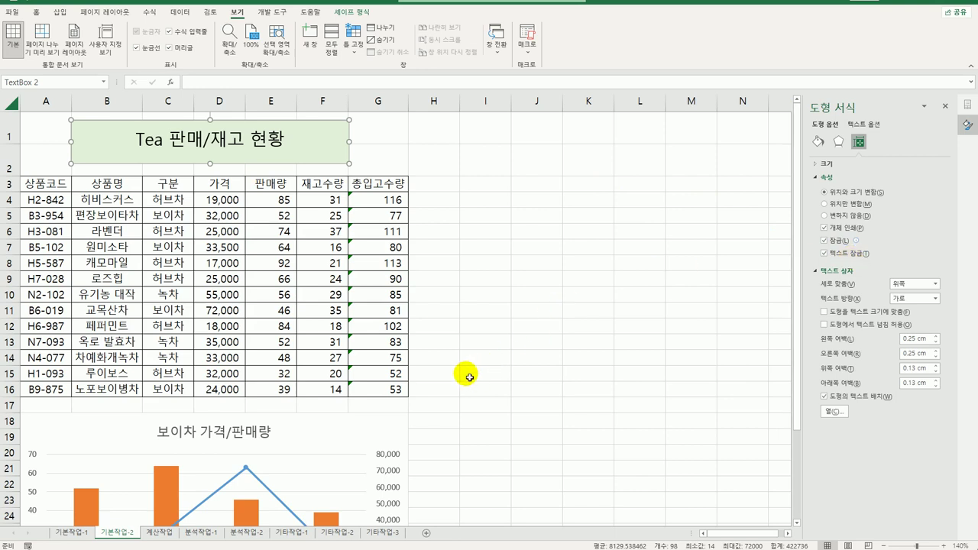
Check the lock (잠금) property of the 보이차 가격/판매량 chart area.
{"action": "left_click", "coordinate": [399, 425]}
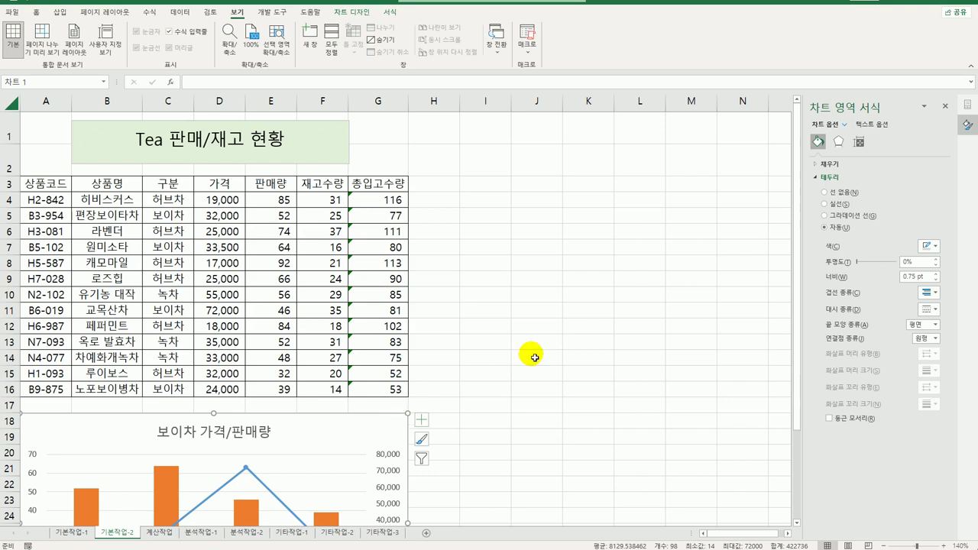
{"action": "left_click", "coordinate": [860, 144]}
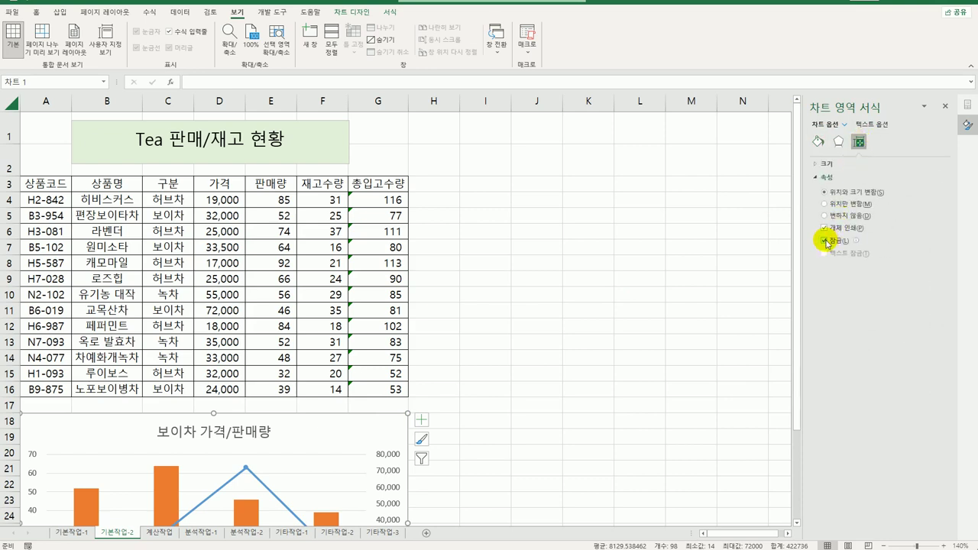
{"action": "left_click", "coordinate": [506, 269]}
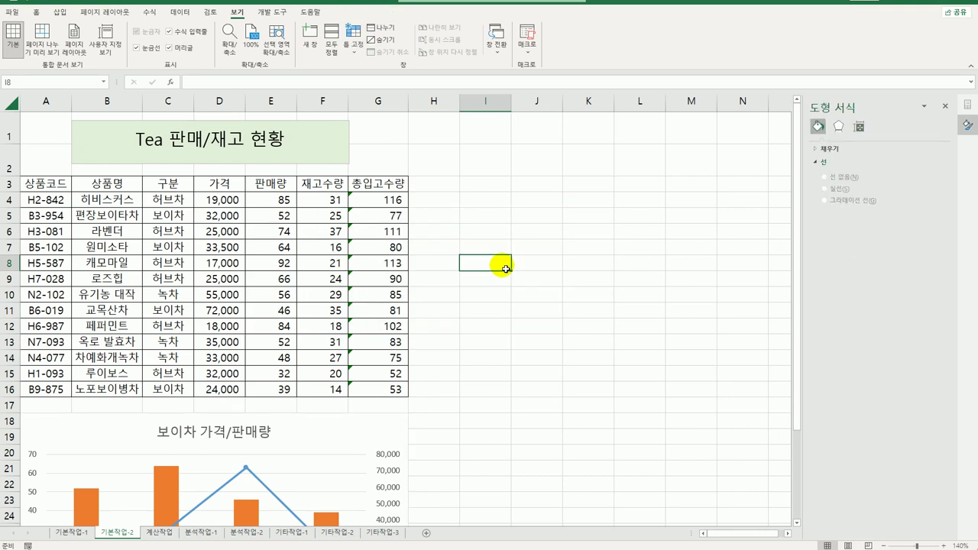
Set the 총입고수량 cells G4:G16 to locked (잠금) and hidden (숨김) in their cell protection format.
{"action": "left_click_drag", "start_coordinate": [360, 197], "coordinate": [369, 393]}
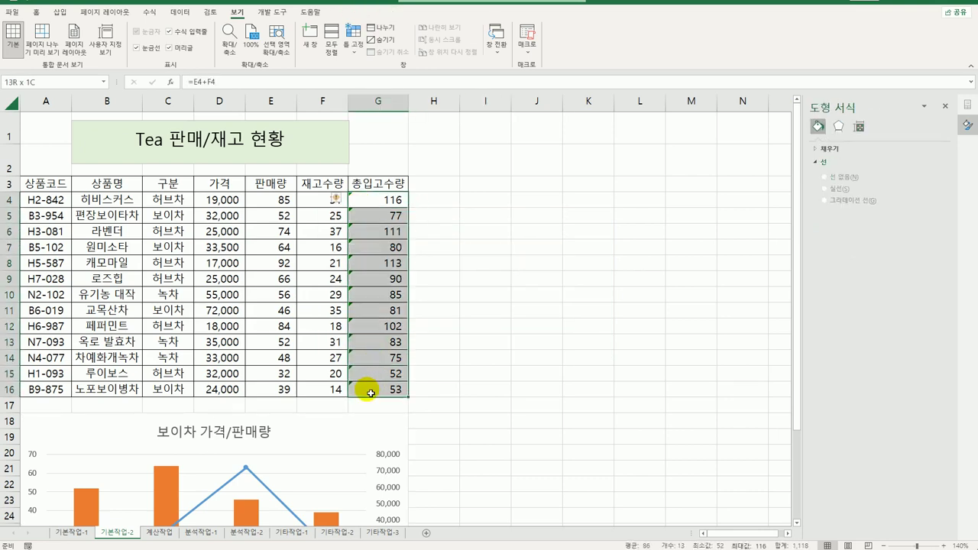
{"action": "left_click_drag", "start_coordinate": [370, 392], "coordinate": [370, 393]}
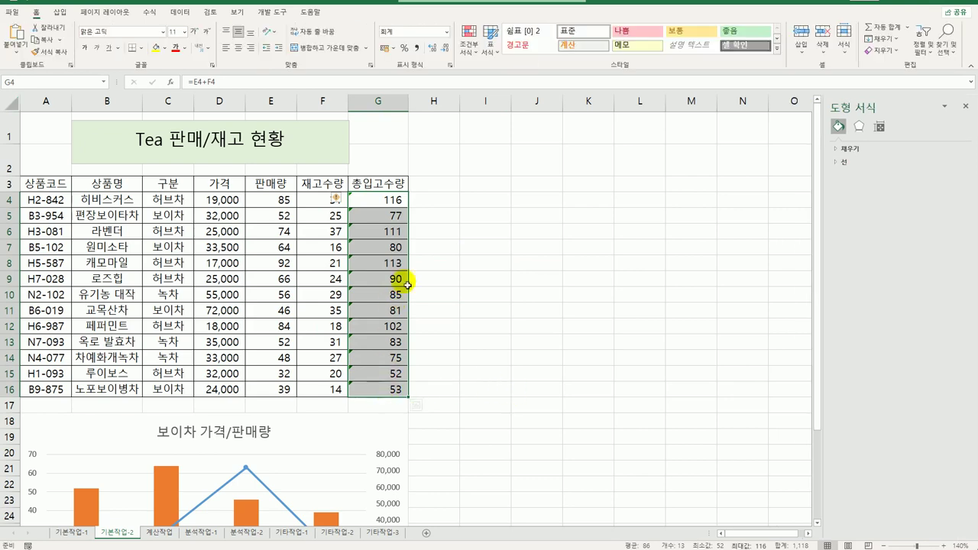
{"action": "right_click", "coordinate": [379, 207]}
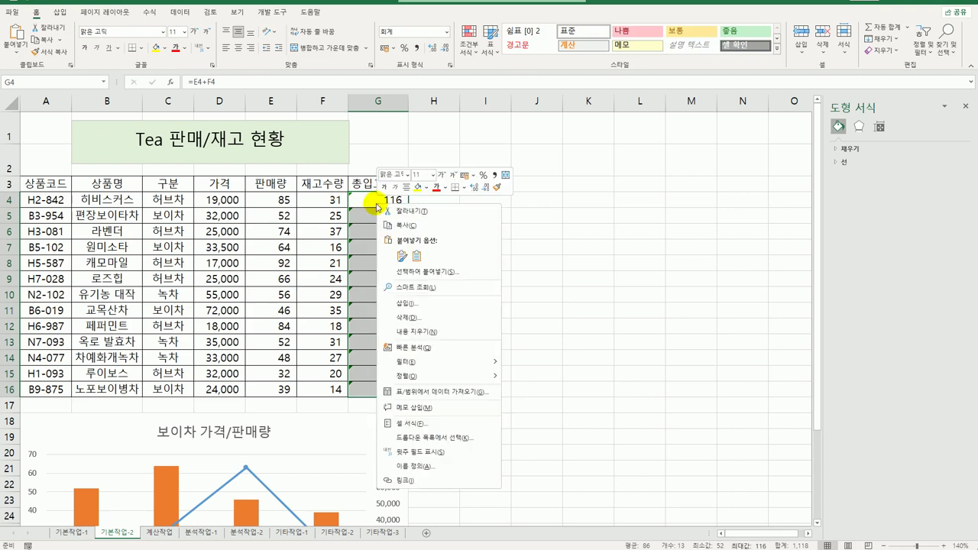
{"action": "left_click", "coordinate": [440, 432]}
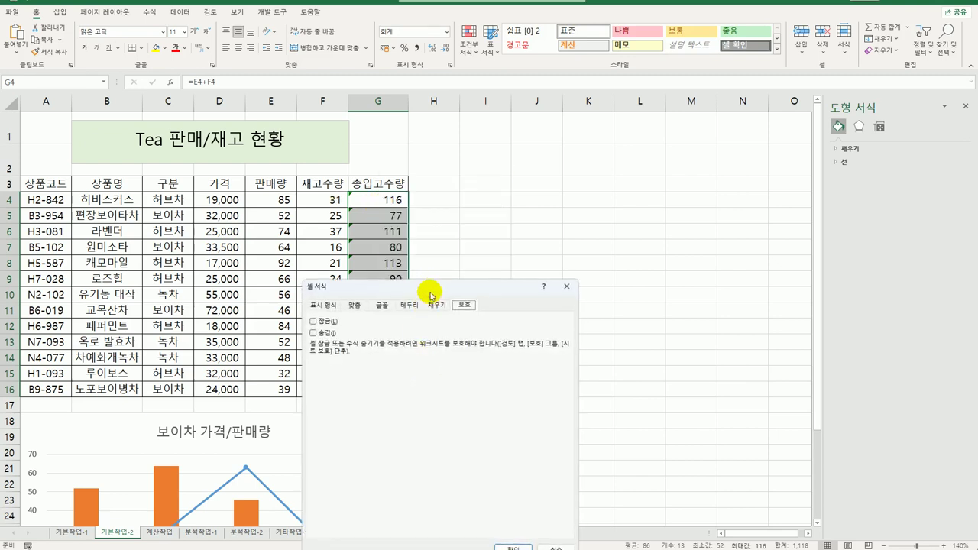
{"action": "left_click_drag", "start_coordinate": [433, 288], "coordinate": [576, 159]}
{"action": "left_click", "coordinate": [468, 192]}
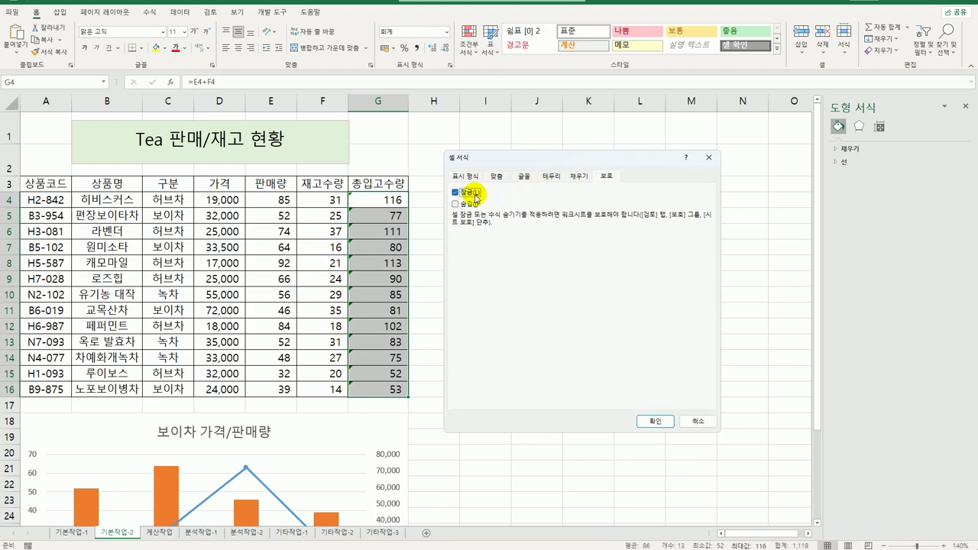
{"action": "left_click", "coordinate": [471, 204]}
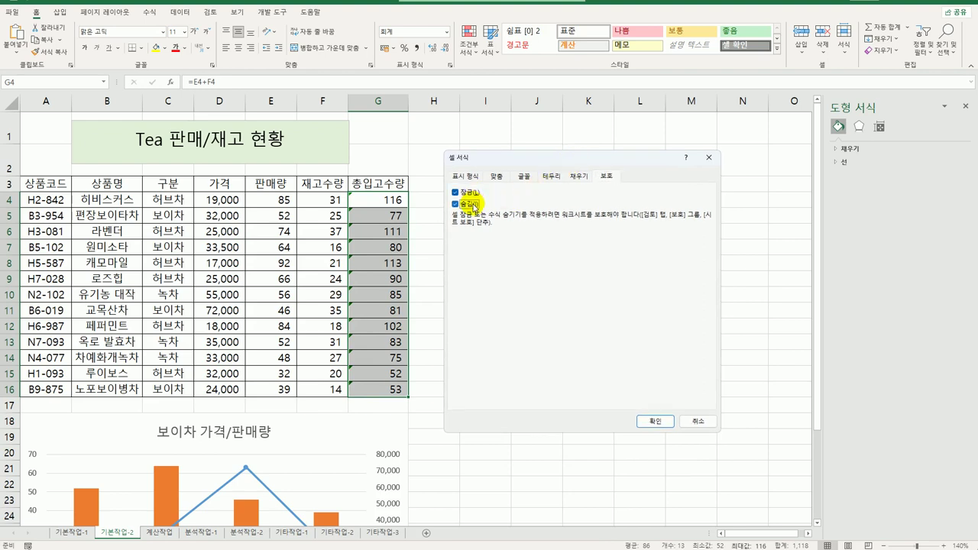
{"action": "left_click", "coordinate": [651, 421]}
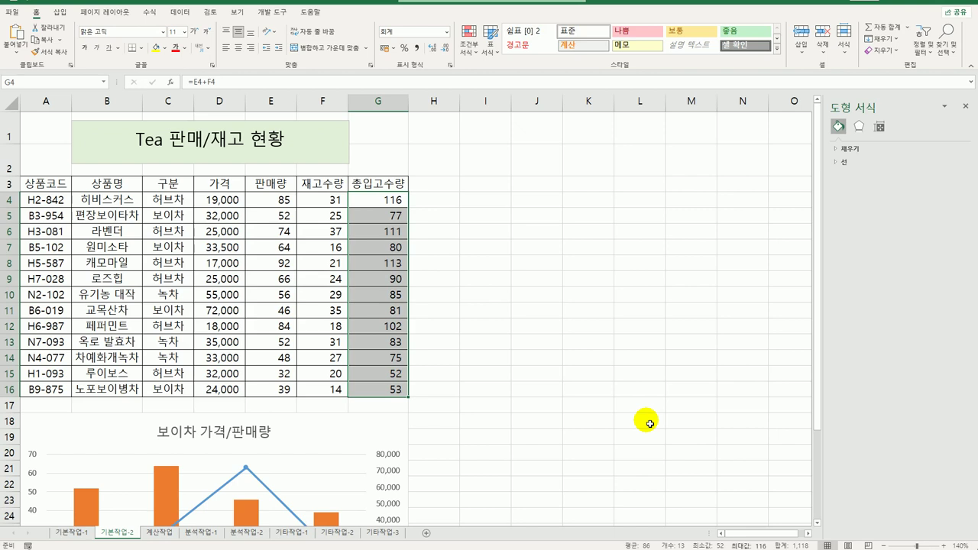
Protect the sheet without a password, allowing only the selection of locked and unlocked cells.
{"action": "left_click", "coordinate": [586, 390]}
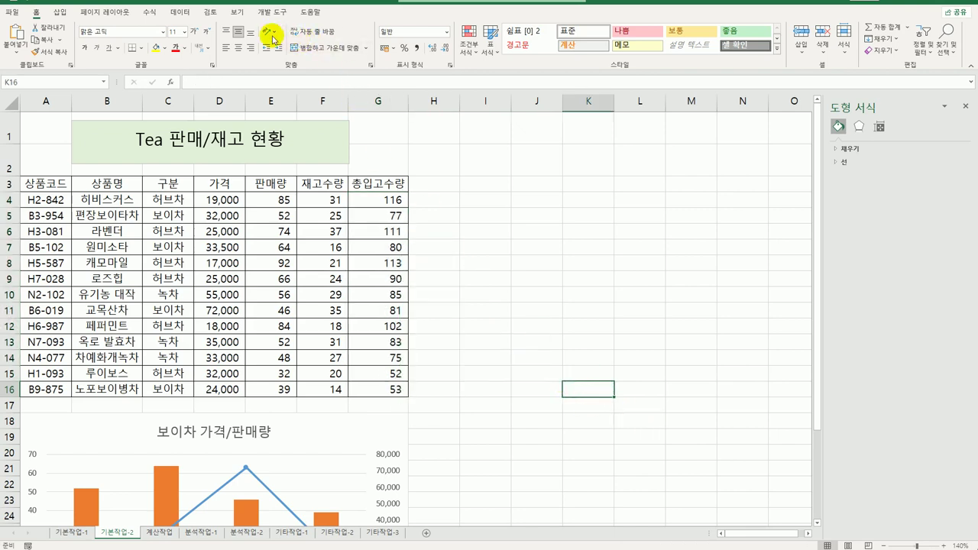
{"action": "left_click", "coordinate": [210, 11]}
{"action": "left_click", "coordinate": [357, 36]}
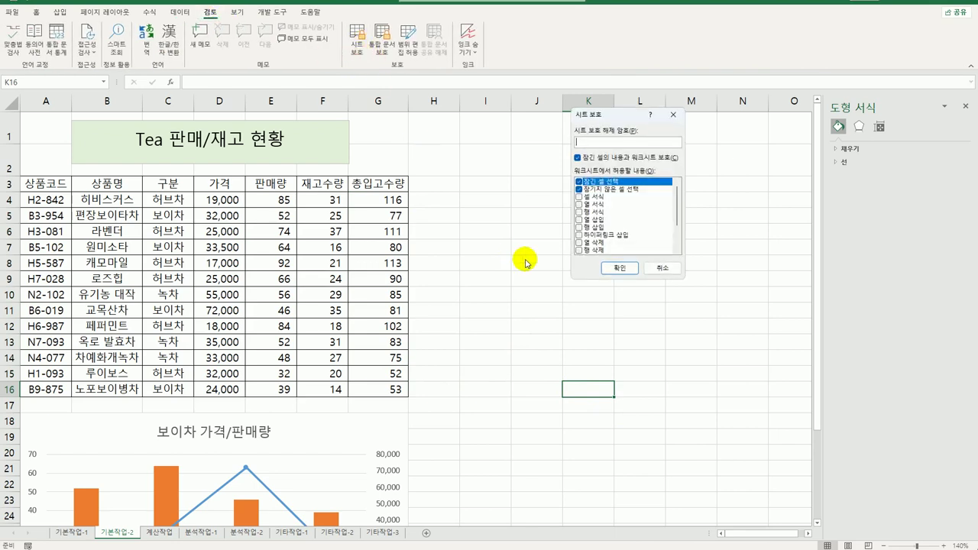
{"action": "left_click_drag", "start_coordinate": [615, 115], "coordinate": [575, 151]}
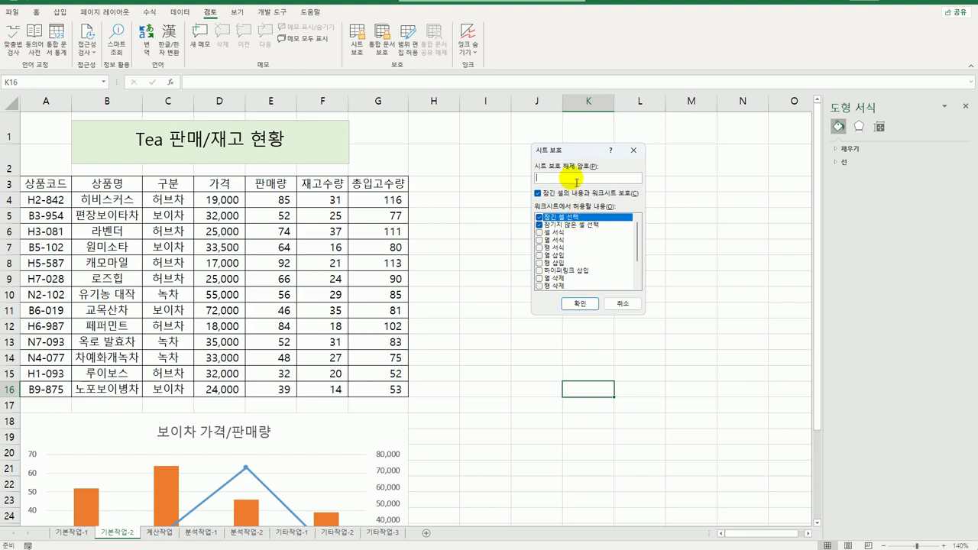
{"action": "left_click", "coordinate": [590, 305]}
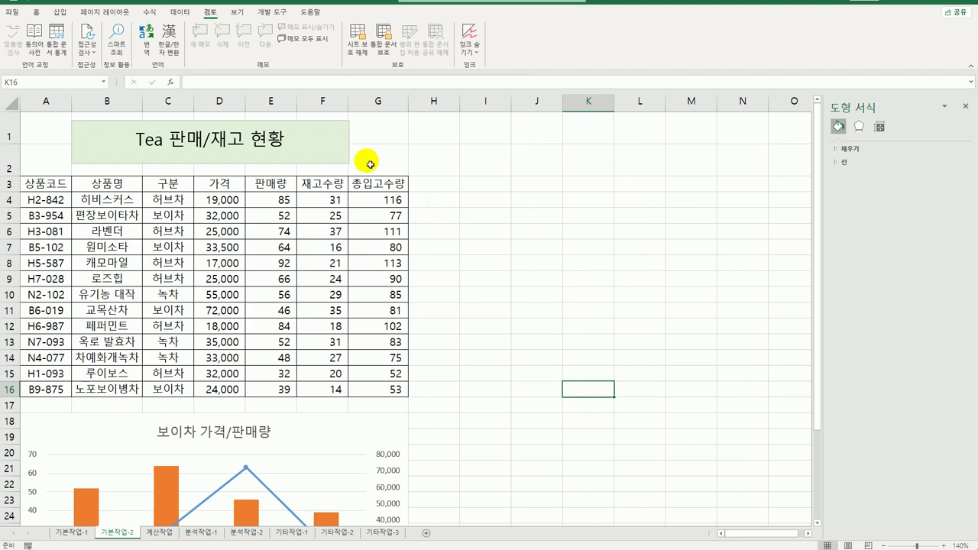
Show the sheet in page break preview and shrink the page 1 print area to A1:G31.
{"action": "left_click", "coordinate": [238, 13]}
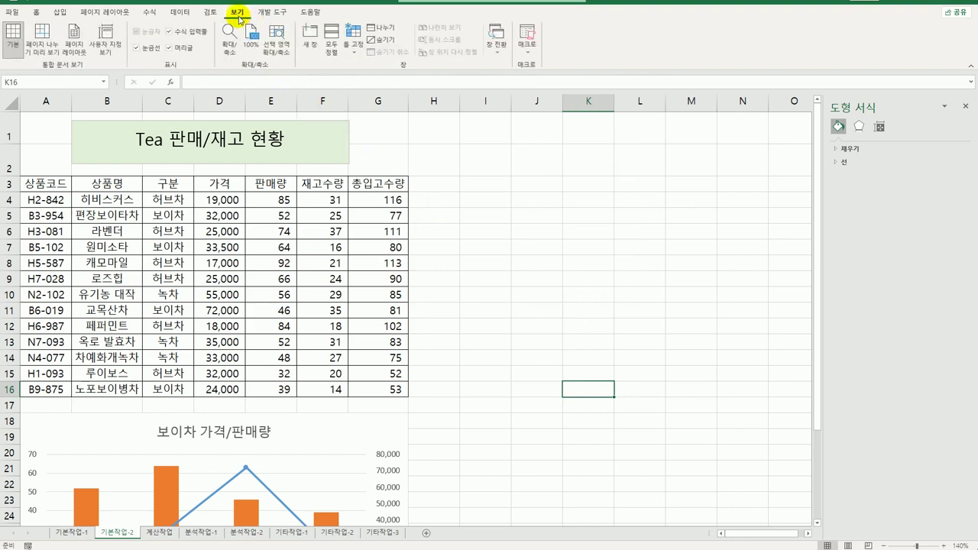
{"action": "left_click", "coordinate": [43, 47]}
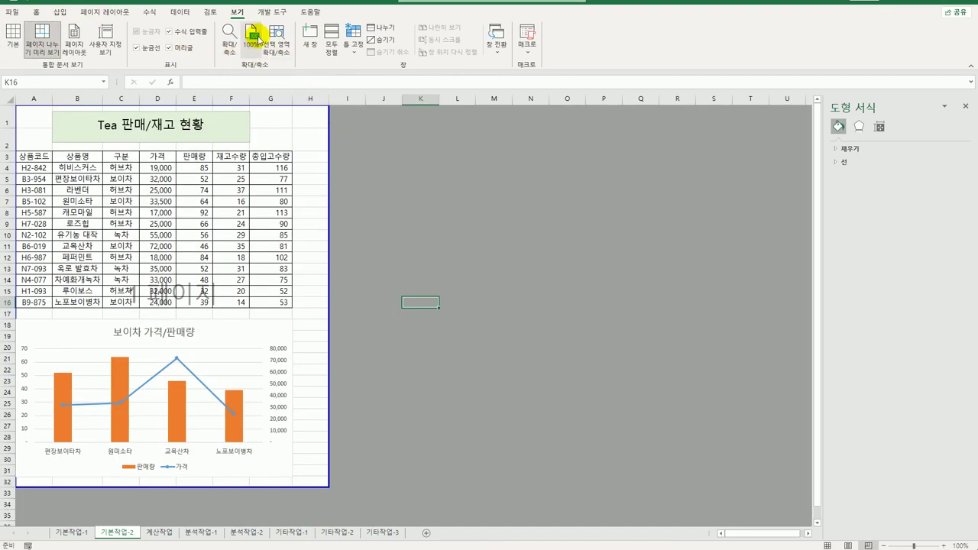
{"action": "left_click", "coordinate": [259, 42]}
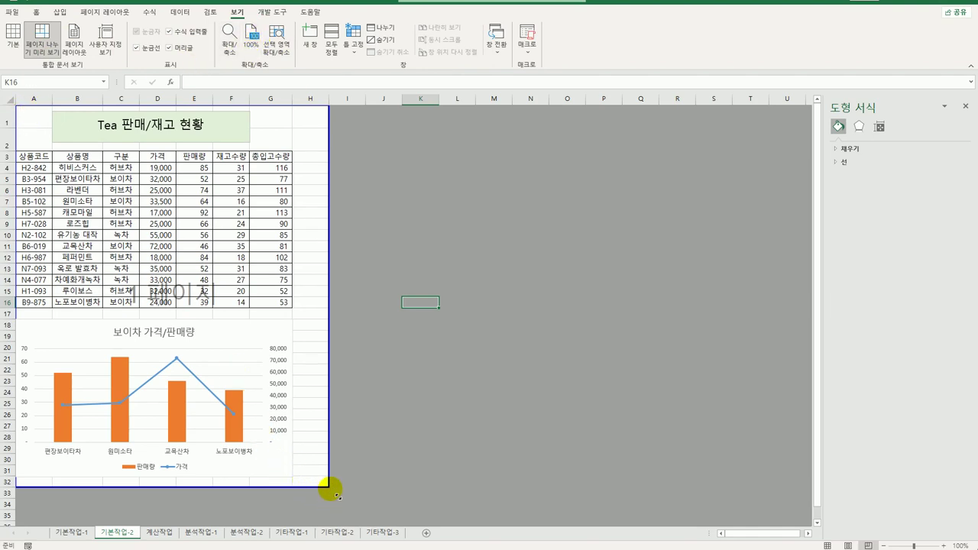
{"action": "left_click_drag", "start_coordinate": [328, 486], "coordinate": [303, 480]}
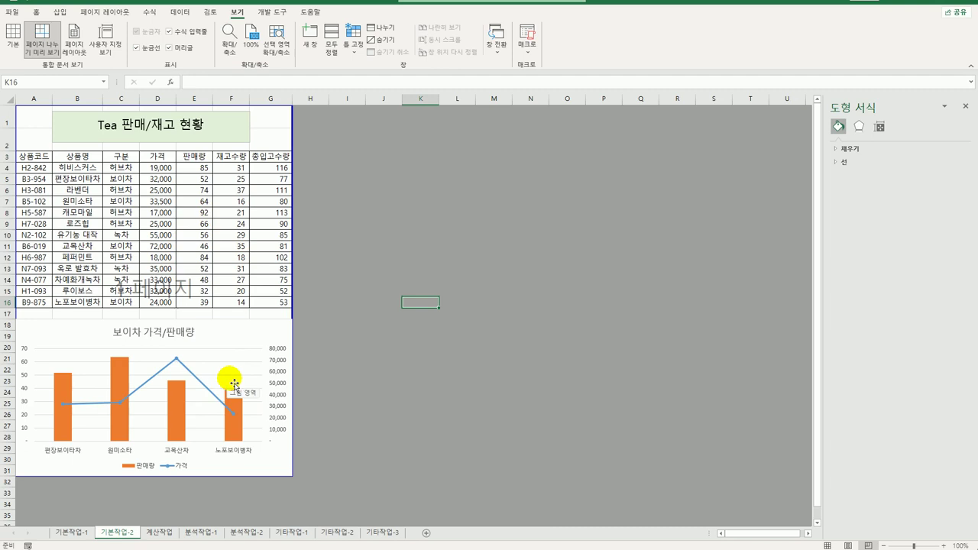
{"action": "left_click", "coordinate": [348, 402]}
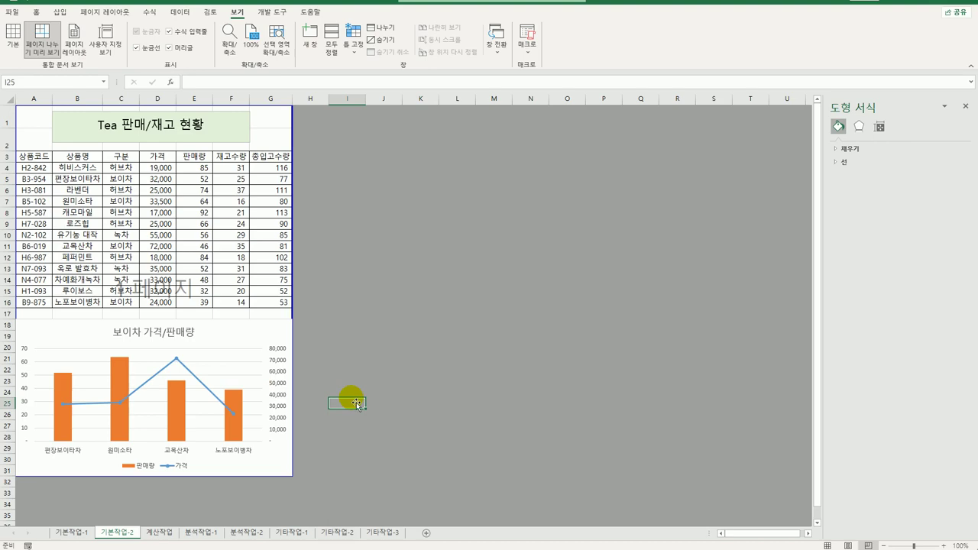
Switch to the 계산작업 sheet and examine the asset codes in 표1 together with the reference tables below it.
{"action": "left_click", "coordinate": [966, 107]}
{"action": "left_click", "coordinate": [162, 535]}
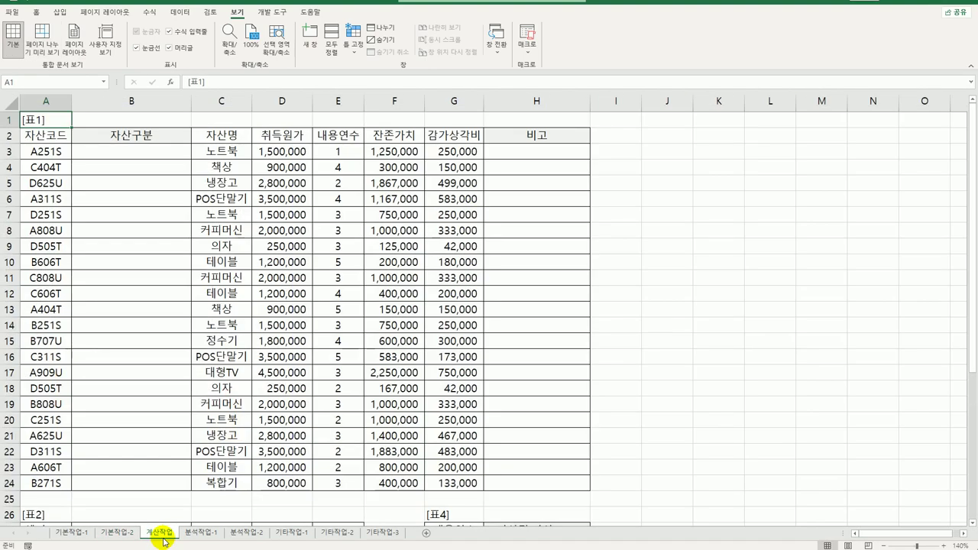
{"action": "left_click", "coordinate": [114, 155]}
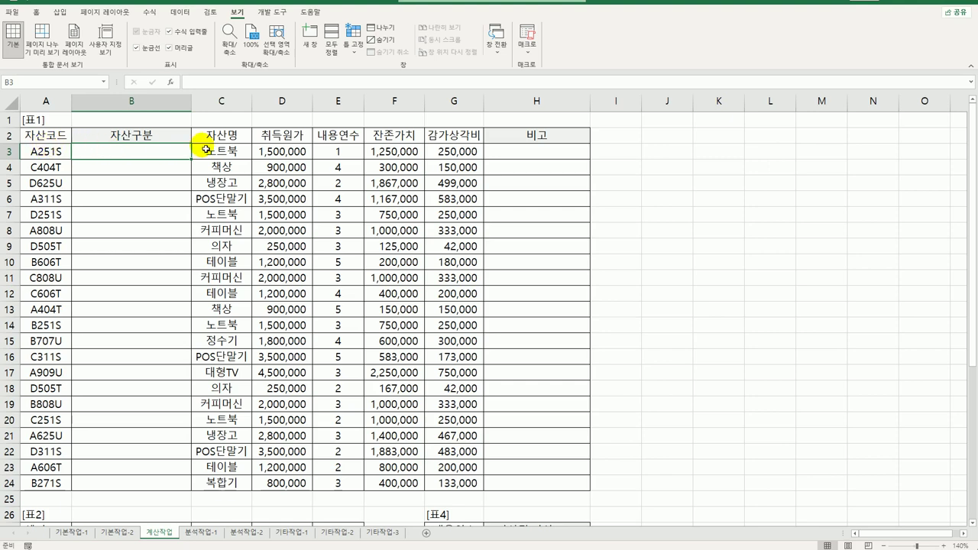
{"action": "left_click", "coordinate": [60, 152]}
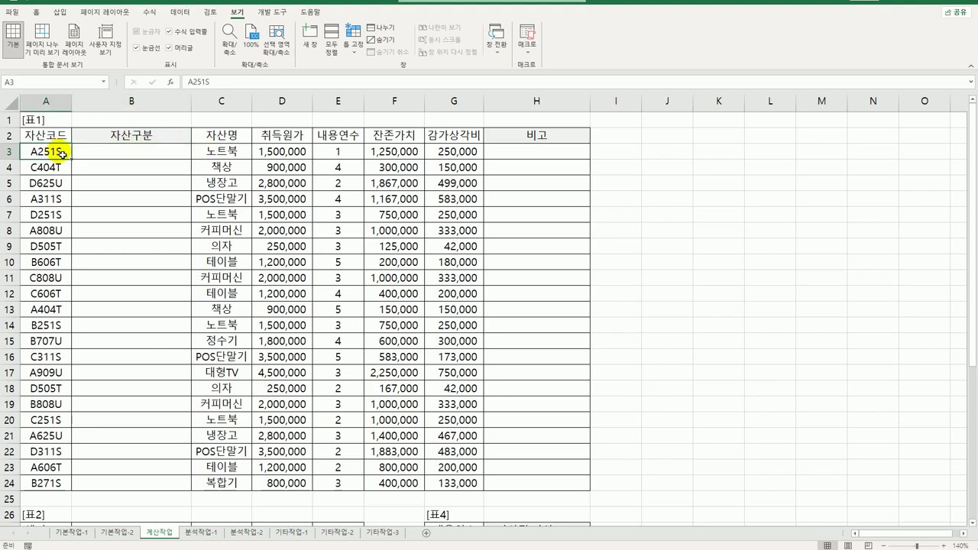
{"action": "scroll", "coordinate": [352, 263], "scroll_direction": "down", "scroll_amount": 3}
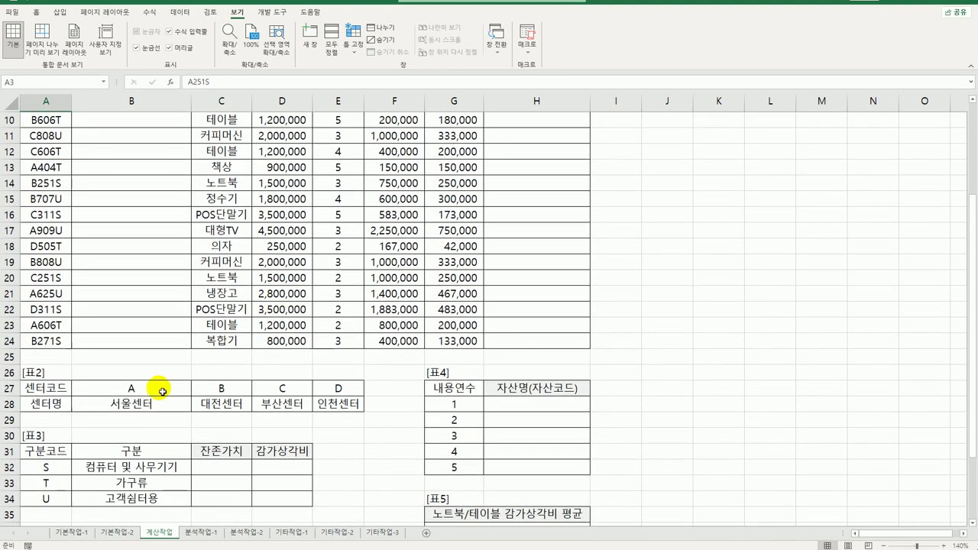
Examine the center codes and center names in 표2 and the asset names in 표1 needed for the 자산구분 column.
{"action": "left_click", "coordinate": [145, 395]}
{"action": "left_click", "coordinate": [131, 400]}
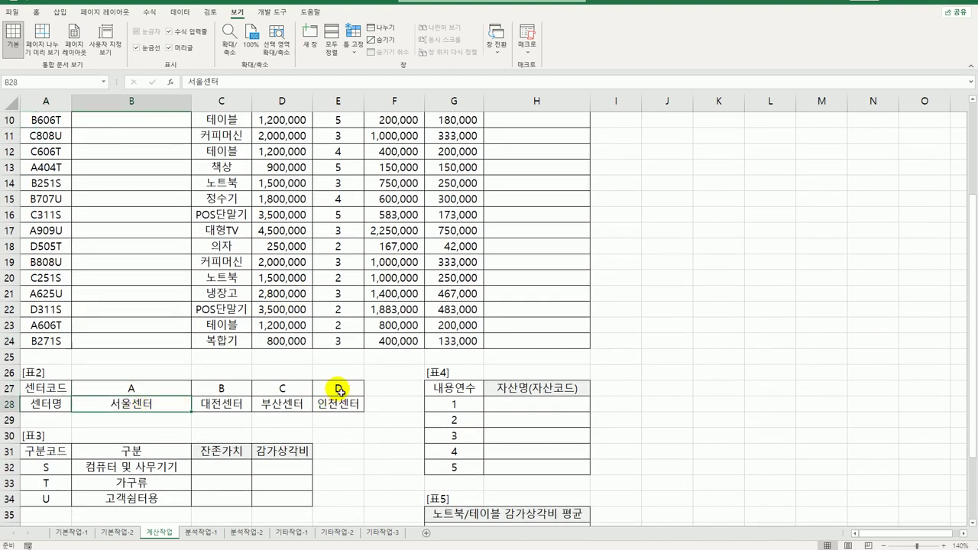
{"action": "left_click", "coordinate": [344, 408]}
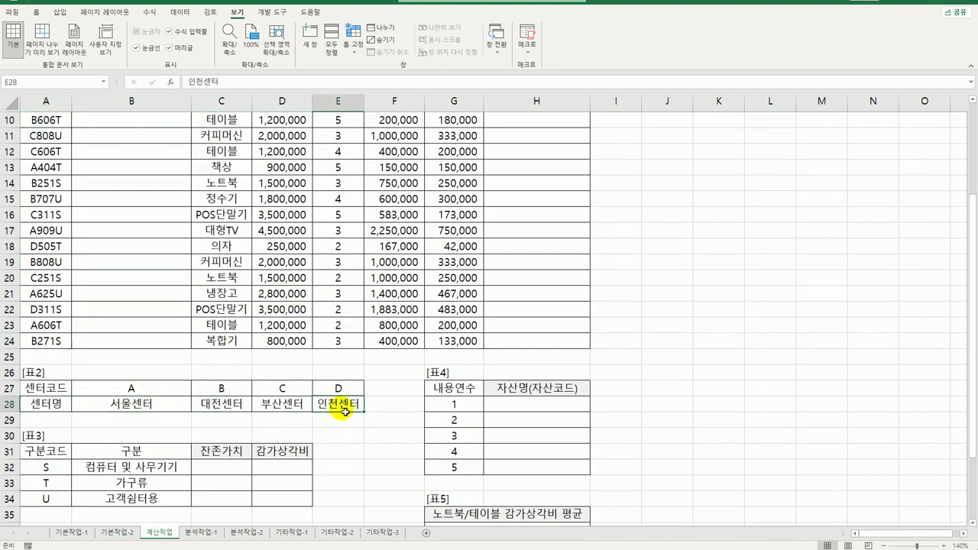
{"action": "scroll", "coordinate": [344, 409], "scroll_direction": "up", "scroll_amount": 3}
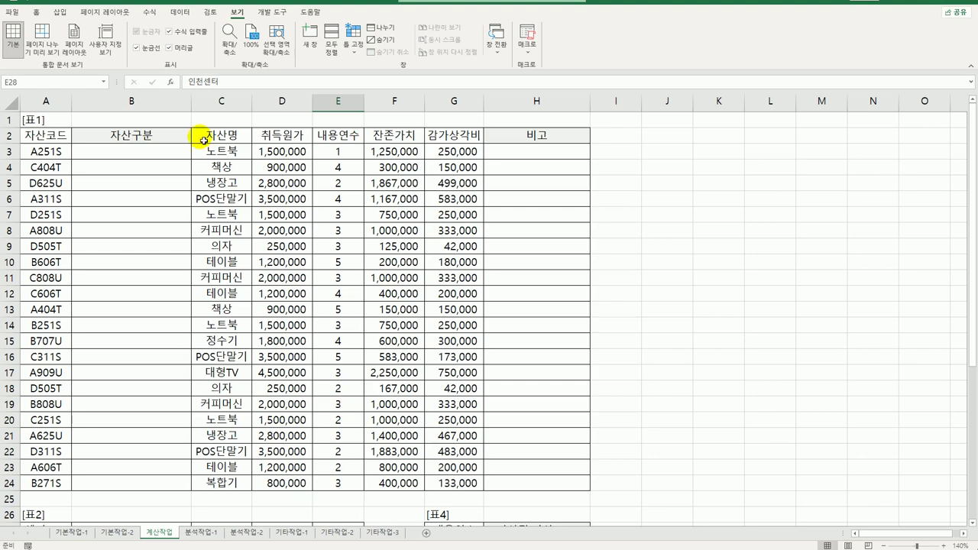
{"action": "left_click", "coordinate": [233, 153]}
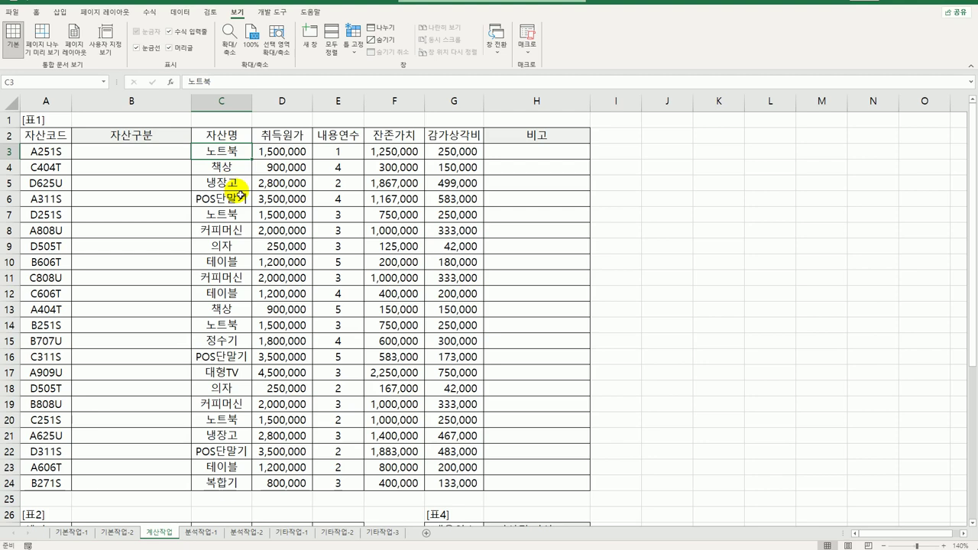
{"action": "left_click", "coordinate": [159, 156]}
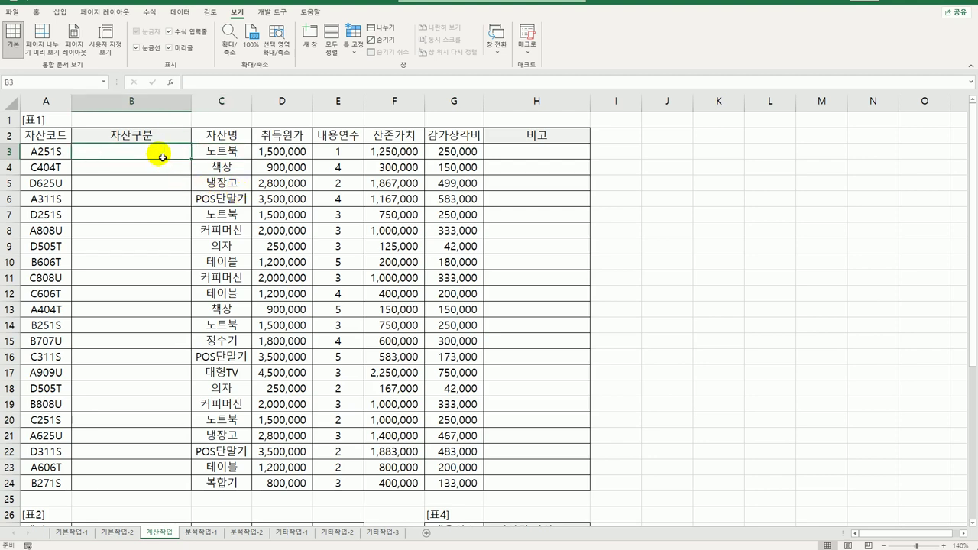
{"action": "scroll", "coordinate": [163, 157], "scroll_direction": "down", "scroll_amount": 3}
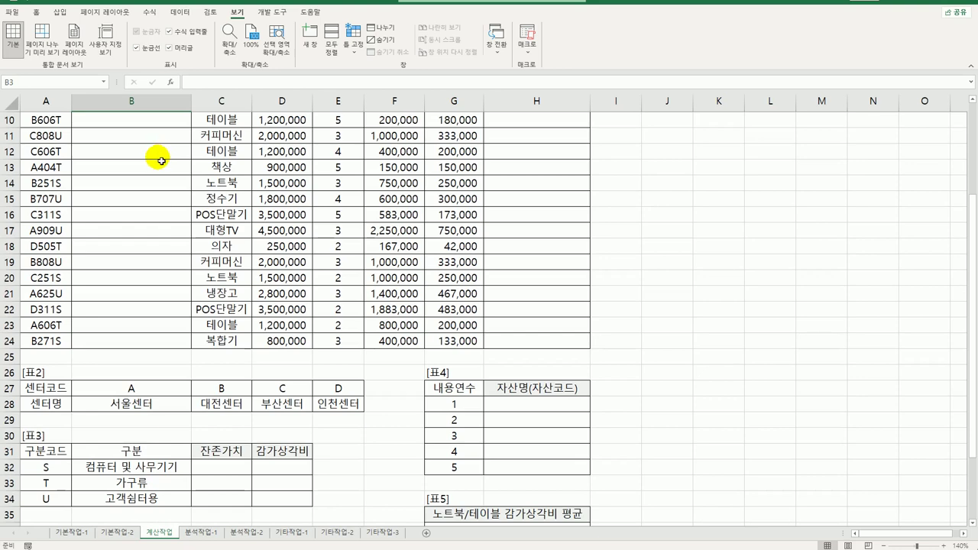
{"action": "scroll", "coordinate": [162, 158], "scroll_direction": "up", "scroll_amount": 3}
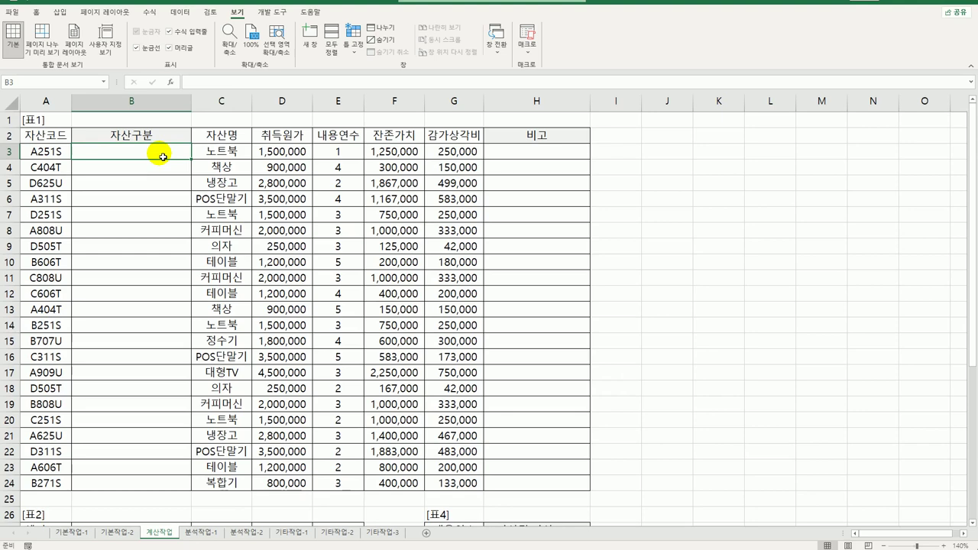
Enter =LEFT(A3,1) in 자산구분 cell B3 to extract the center code, and fill it down to B24.
{"action": "type", "text": "=lef"}
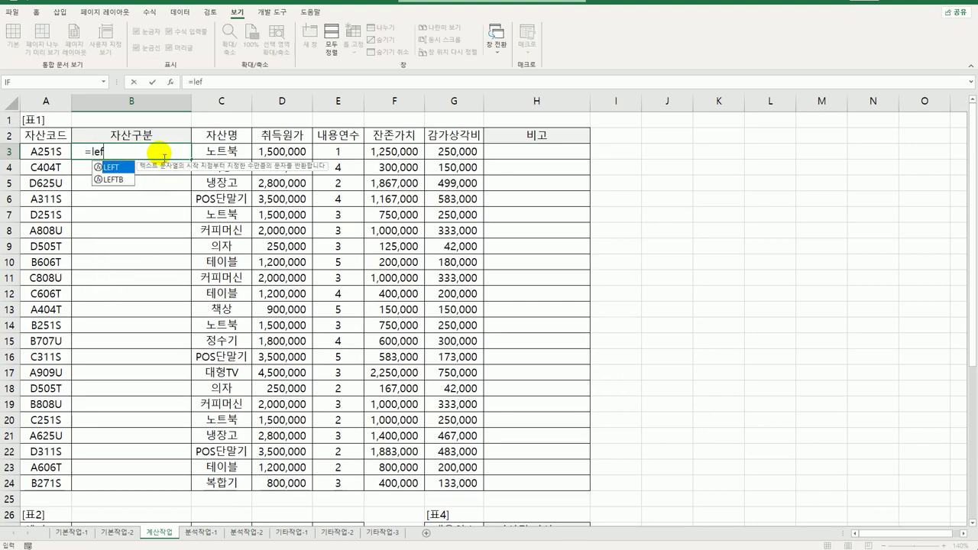
{"action": "key", "text": "Tab"}
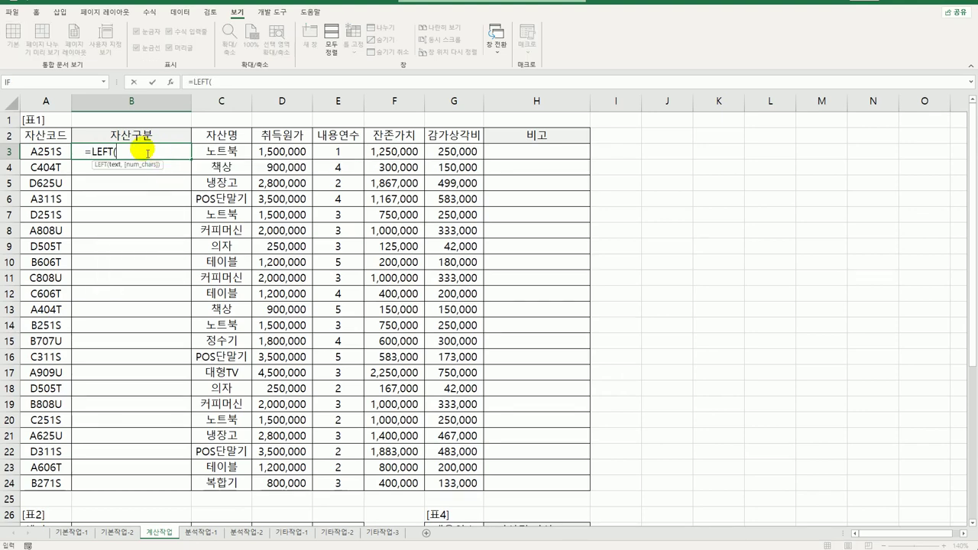
{"action": "left_click", "coordinate": [66, 153]}
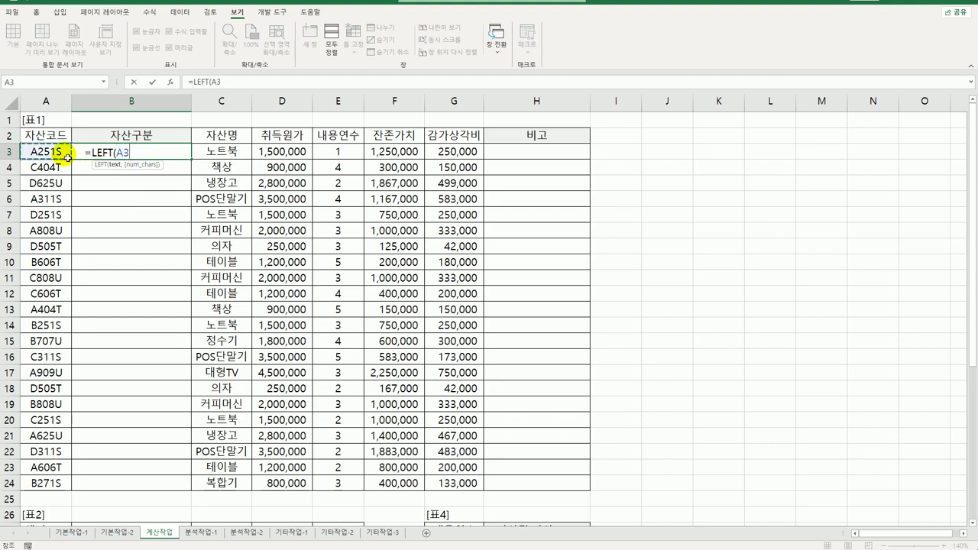
{"action": "type", "text": ",1"}
{"action": "key", "text": "ctrl+Return"}
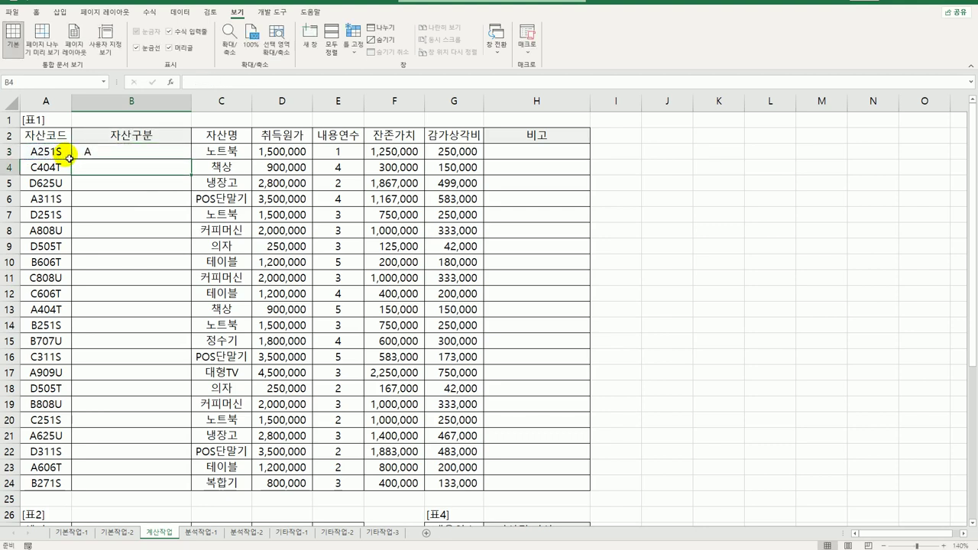
{"action": "double_click", "coordinate": [187, 162]}
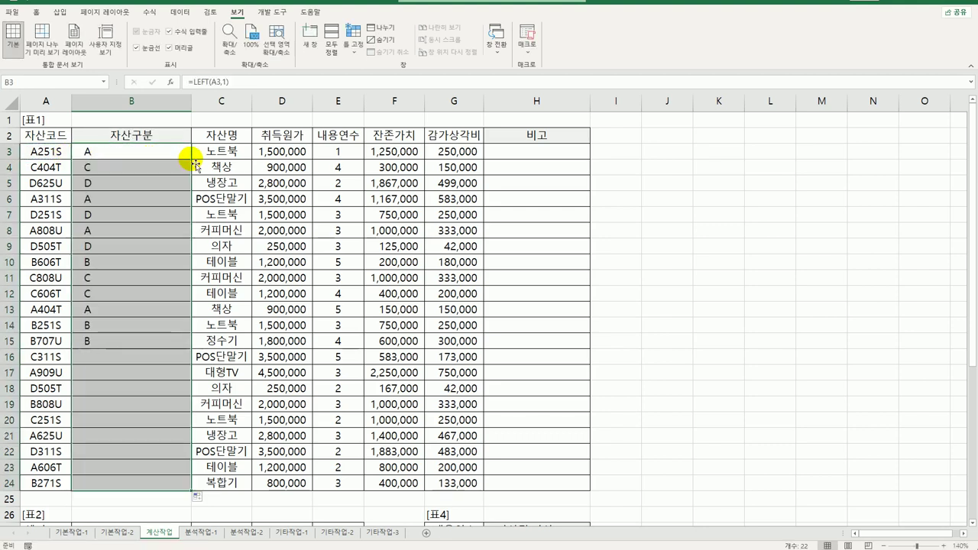
Wrap B3's LEFT formula in HLOOKUP as the lookup value, using the absolute range $B$27:$E$28 of 표2 as its table.
{"action": "double_click", "coordinate": [88, 153]}
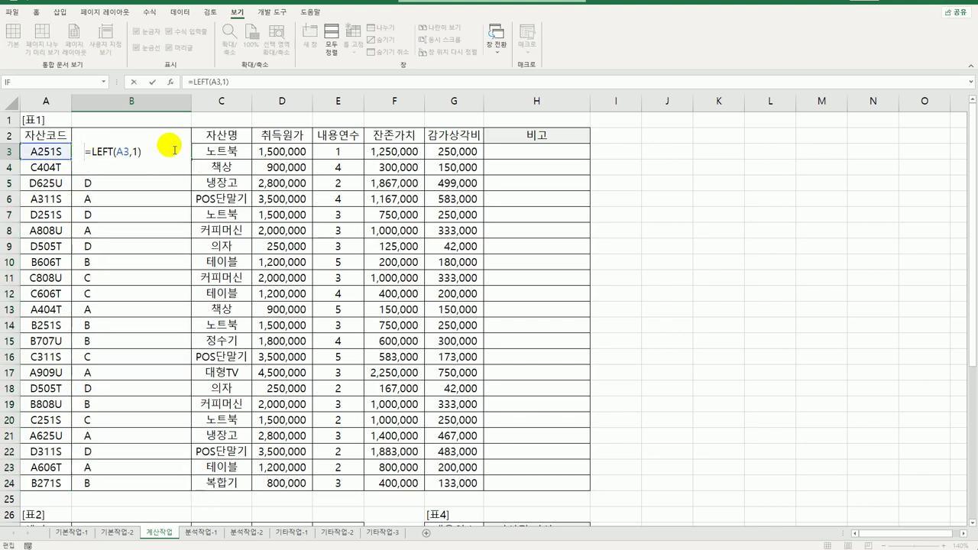
{"action": "key", "text": "Right"}
{"action": "type", "text": "hlo"}
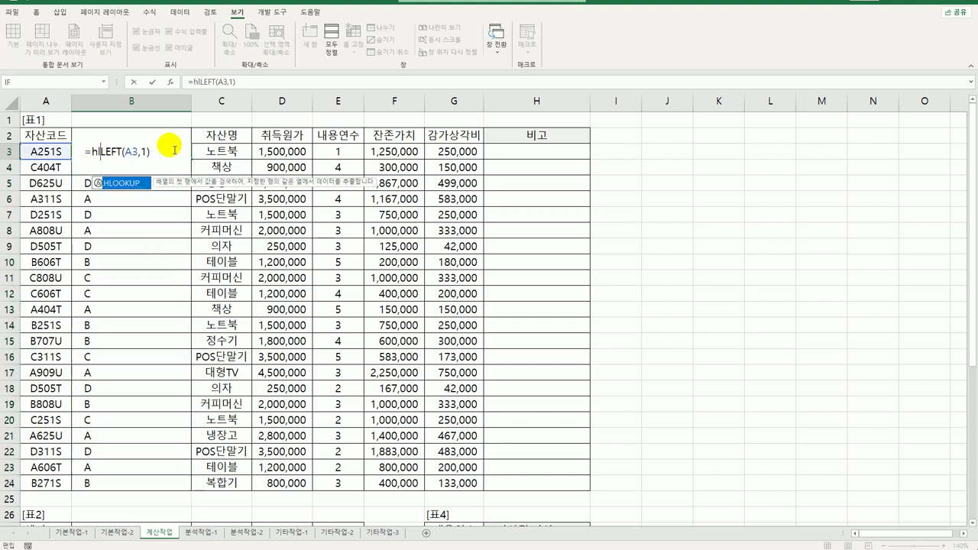
{"action": "key", "text": "Tab"}
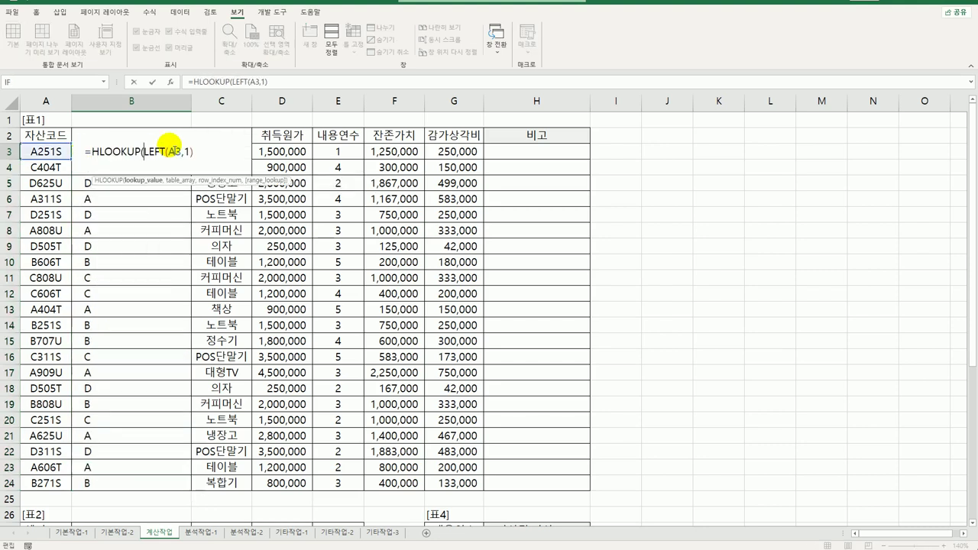
{"action": "left_click", "coordinate": [200, 156]}
{"action": "type", "text": ","}
{"action": "scroll", "coordinate": [187, 294], "scroll_direction": "down", "scroll_amount": 6}
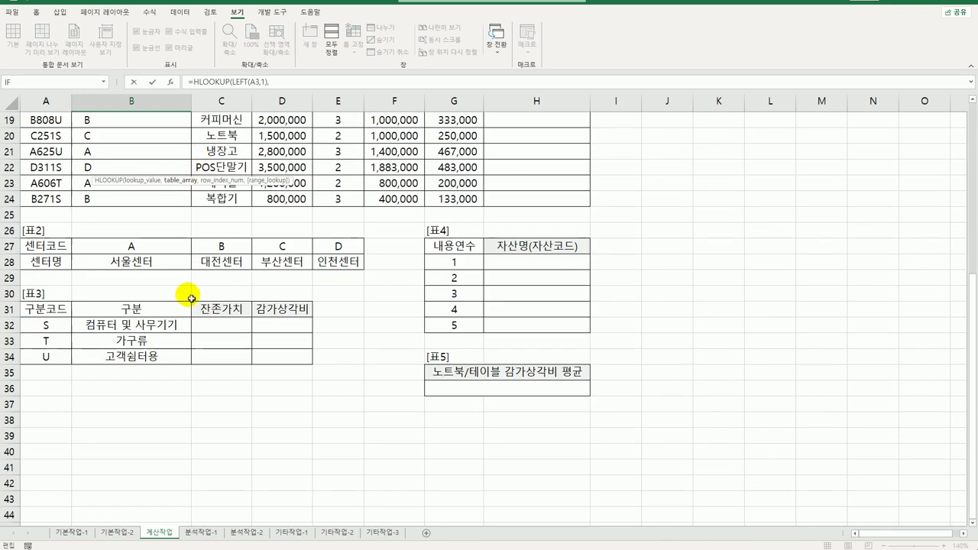
{"action": "left_click_drag", "start_coordinate": [135, 247], "coordinate": [332, 262]}
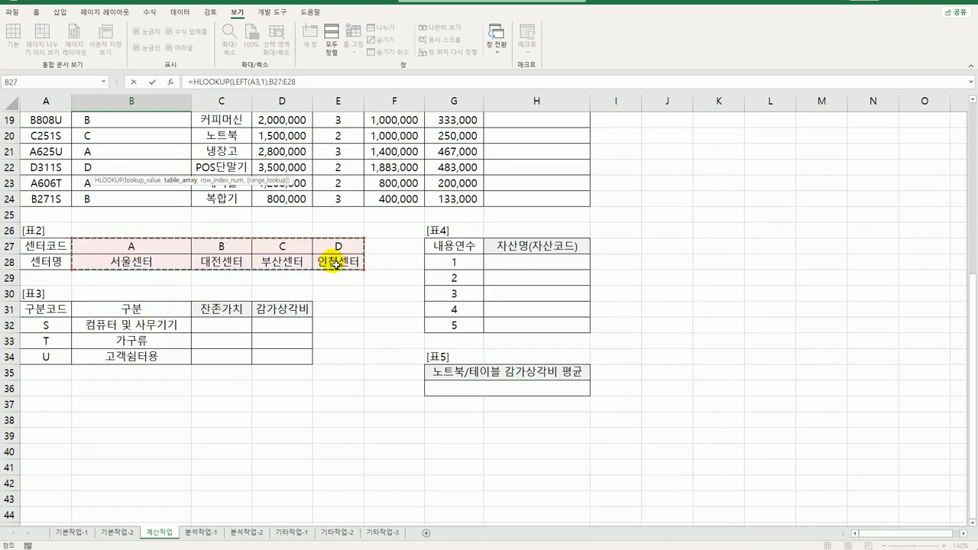
{"action": "key", "text": "F4"}
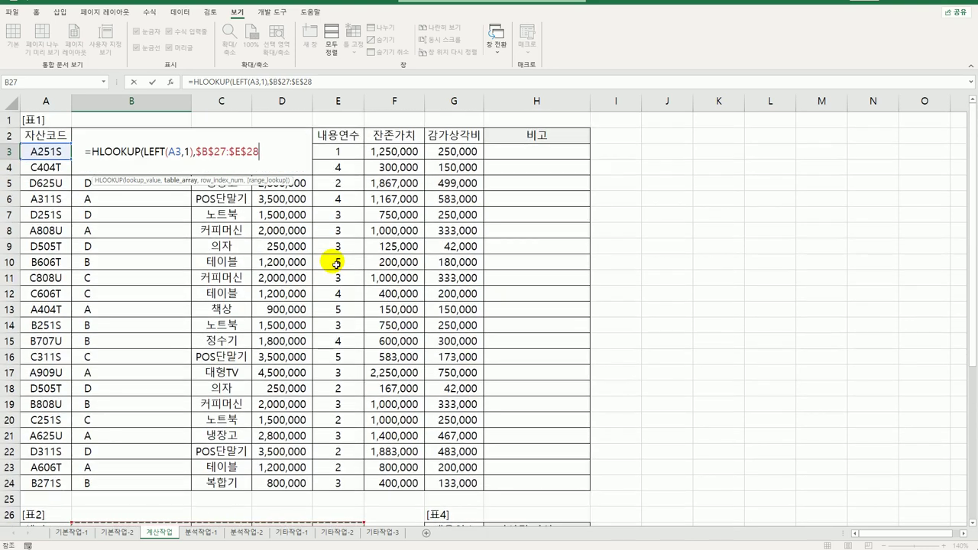
Complete B3's HLOOKUP with row index 2 and exact match (FALSE), and fill the formula down to B24.
{"action": "type", "text": ",2"}
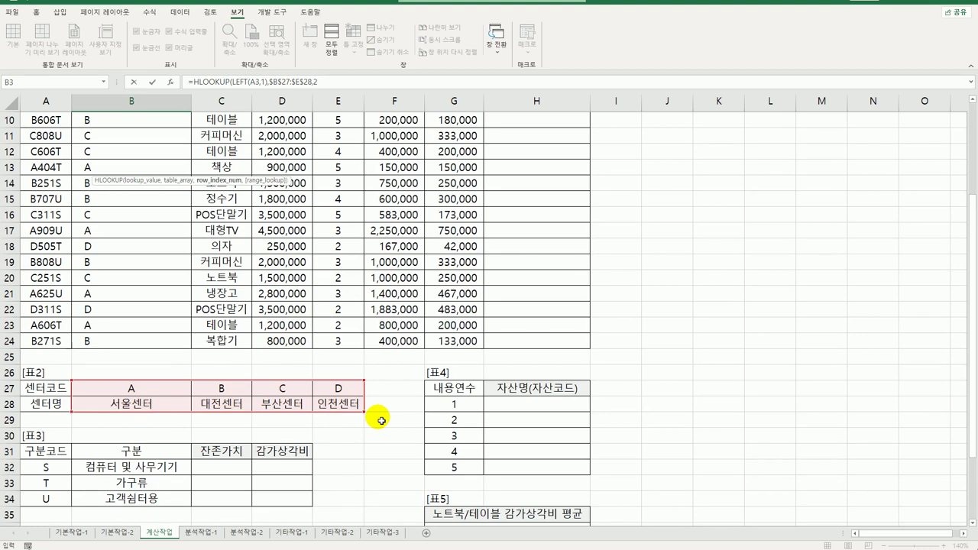
{"action": "type", "text": ","}
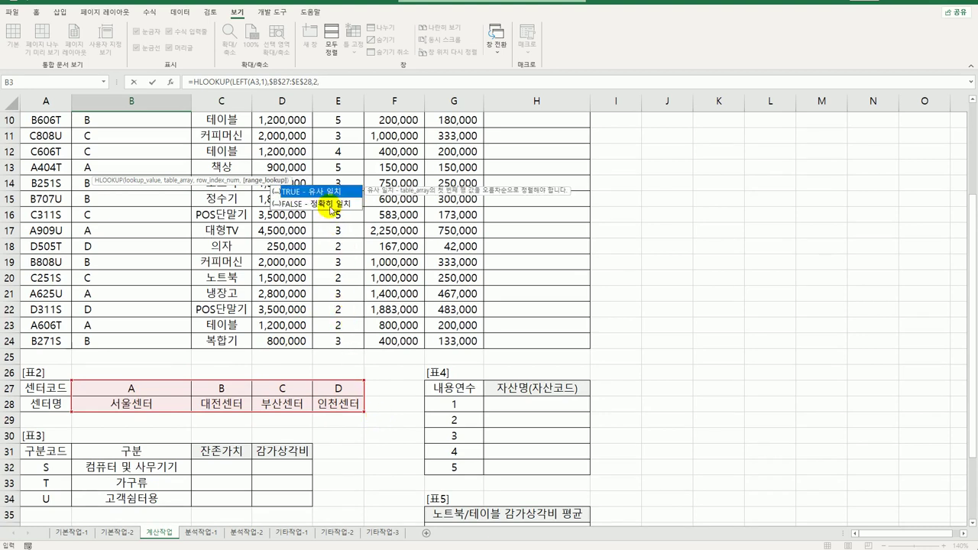
{"action": "double_click", "coordinate": [331, 205]}
{"action": "key", "text": "Return"}
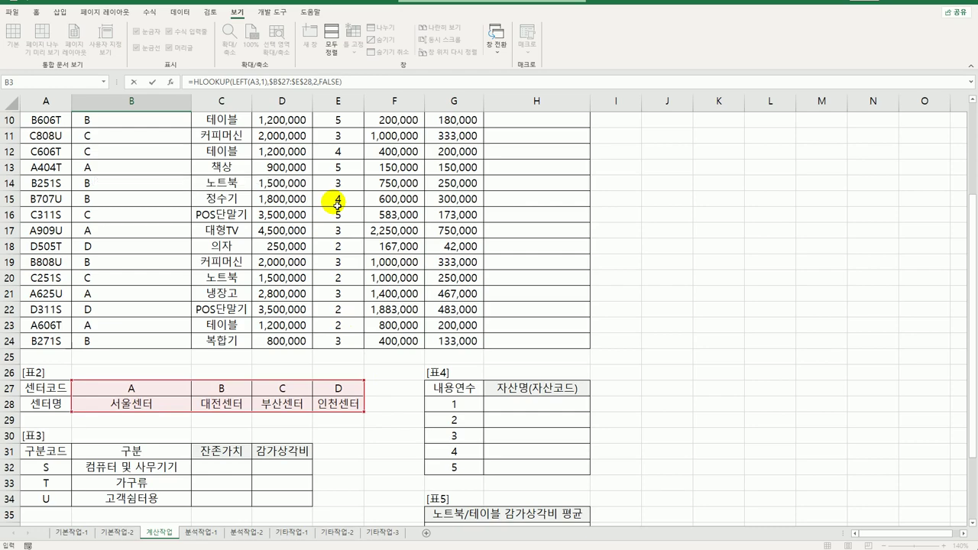
{"action": "scroll", "coordinate": [209, 200], "scroll_direction": "down", "scroll_amount": 2}
{"action": "scroll", "coordinate": [131, 135], "scroll_direction": "up", "scroll_amount": 3}
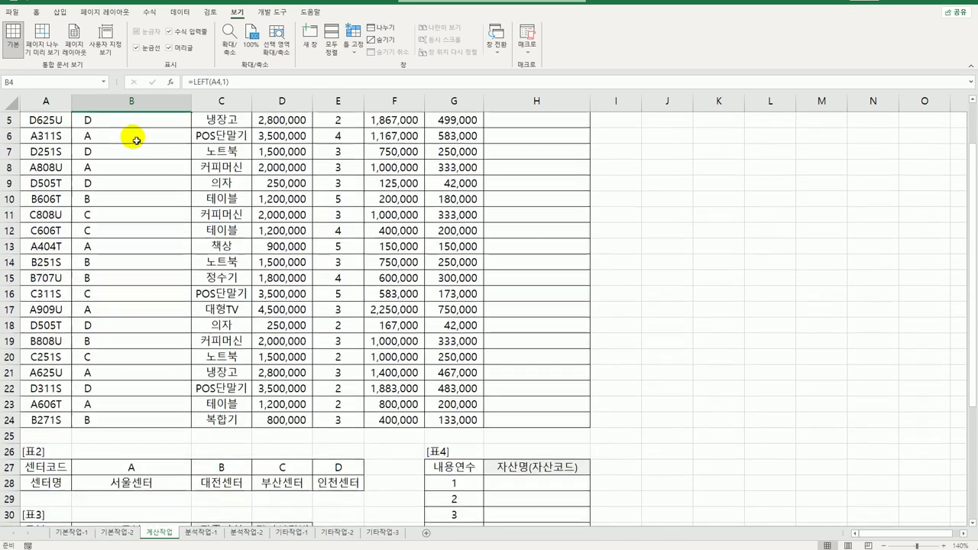
{"action": "left_click", "coordinate": [135, 150]}
{"action": "left_click_drag", "start_coordinate": [192, 161], "coordinate": [161, 499]}
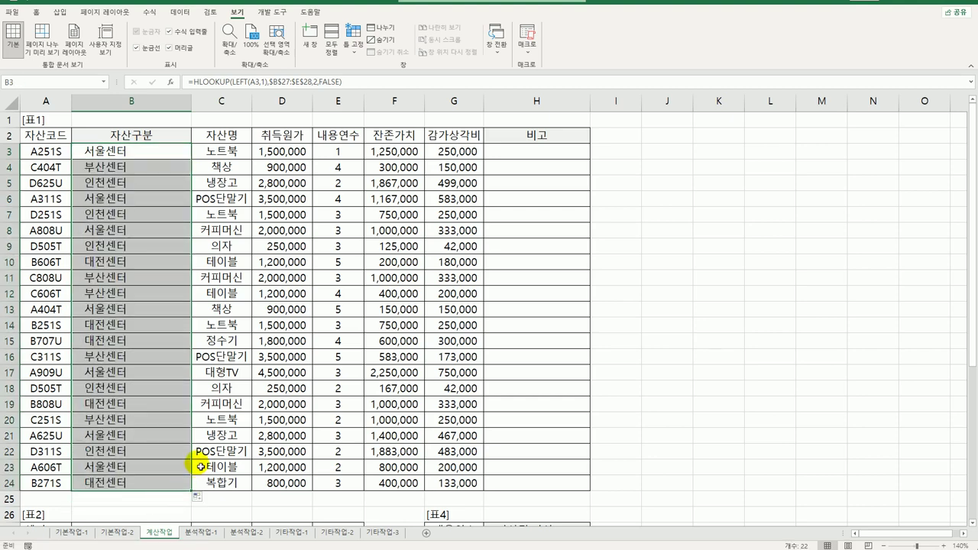
Wrap B3's HLOOKUP in CONCAT to append "-" and the asset name from C3, and fill the formula down to B24.
{"action": "left_click", "coordinate": [116, 153]}
{"action": "double_click", "coordinate": [116, 152]}
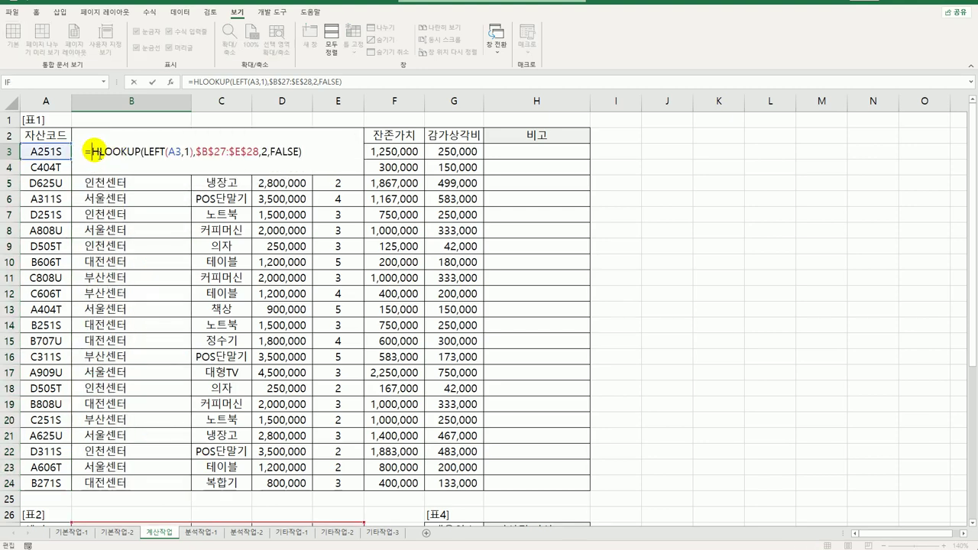
{"action": "type", "text": "con"}
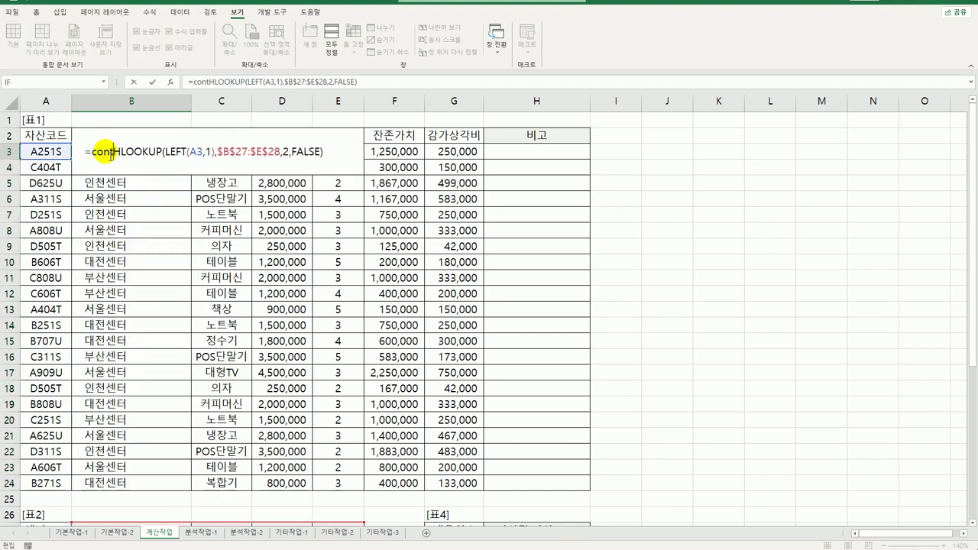
{"action": "key", "text": "Tab"}
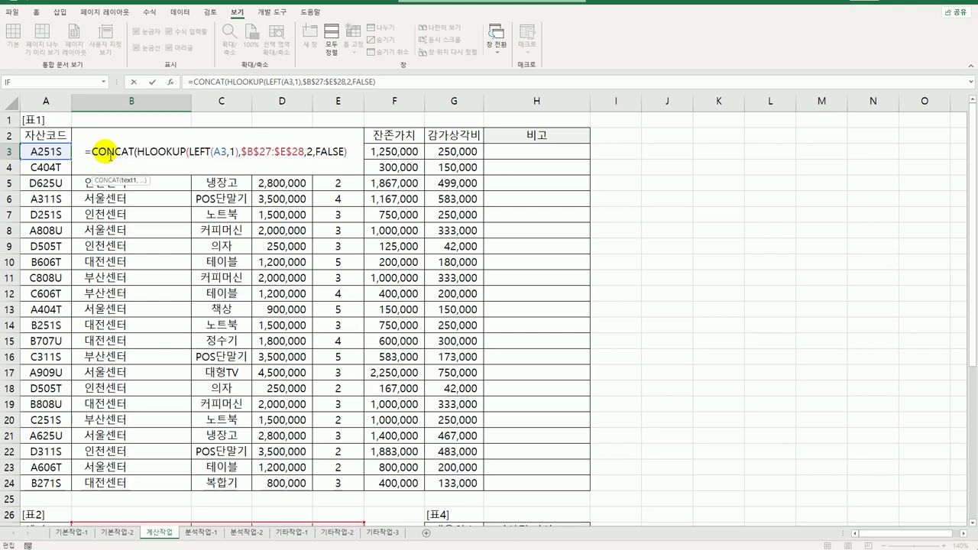
{"action": "key", "text": "End"}
{"action": "type", "text": ",\"-\""}
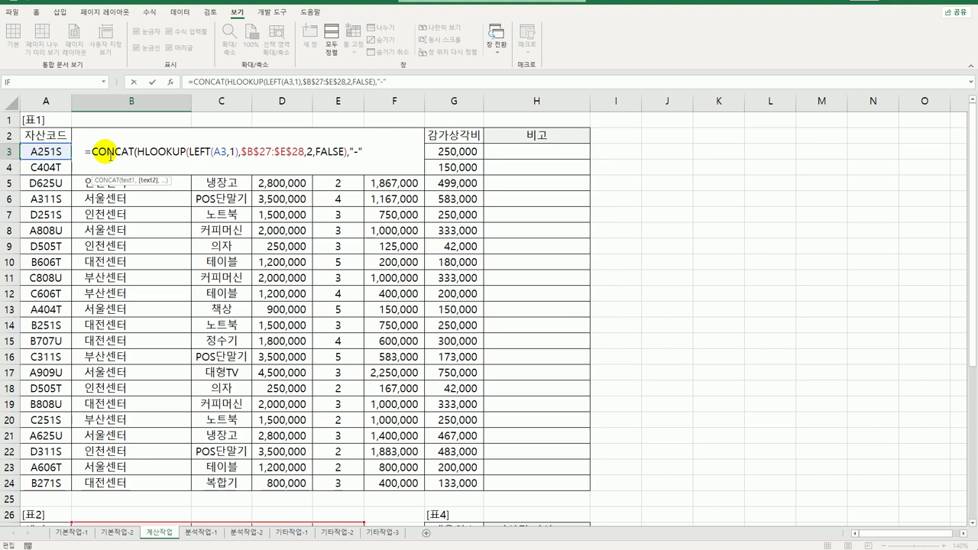
{"action": "type", "text": ",c3)"}
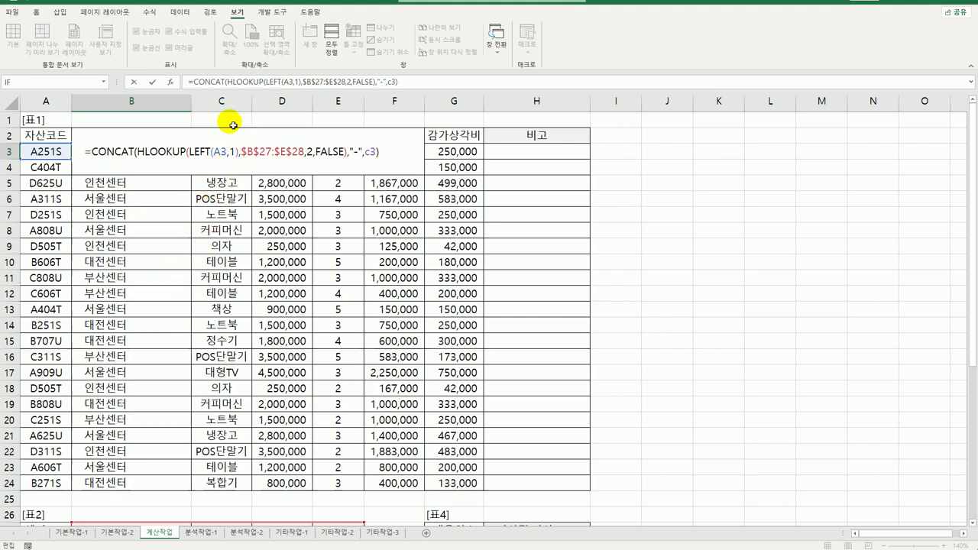
{"action": "key", "text": "Return"}
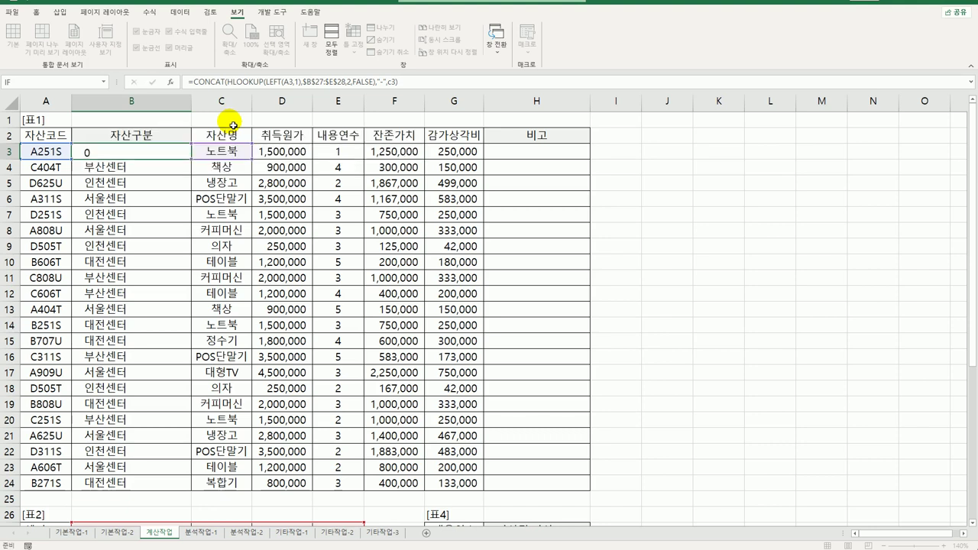
{"action": "left_click", "coordinate": [177, 149]}
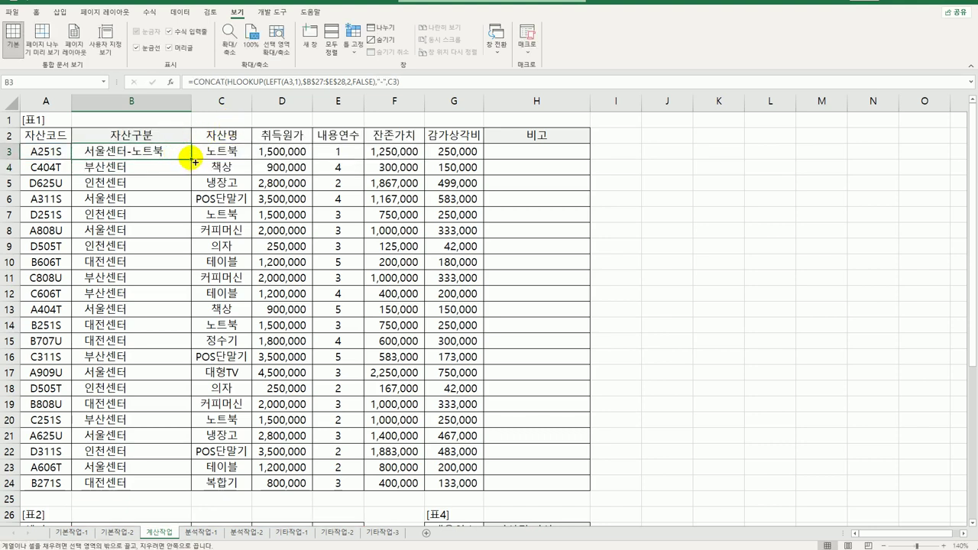
{"action": "double_click", "coordinate": [192, 158]}
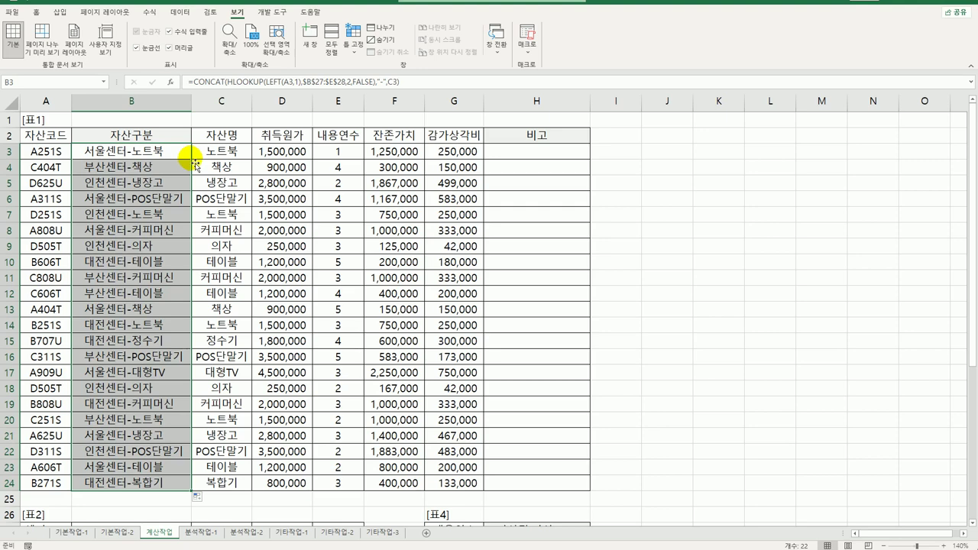
Start a SUM formula in 표3's 잔존가치 cell C32 with RIGHT($A$3:$A$24,1) to extract each asset code's last character.
{"action": "scroll", "coordinate": [191, 162], "scroll_direction": "down", "scroll_amount": 3}
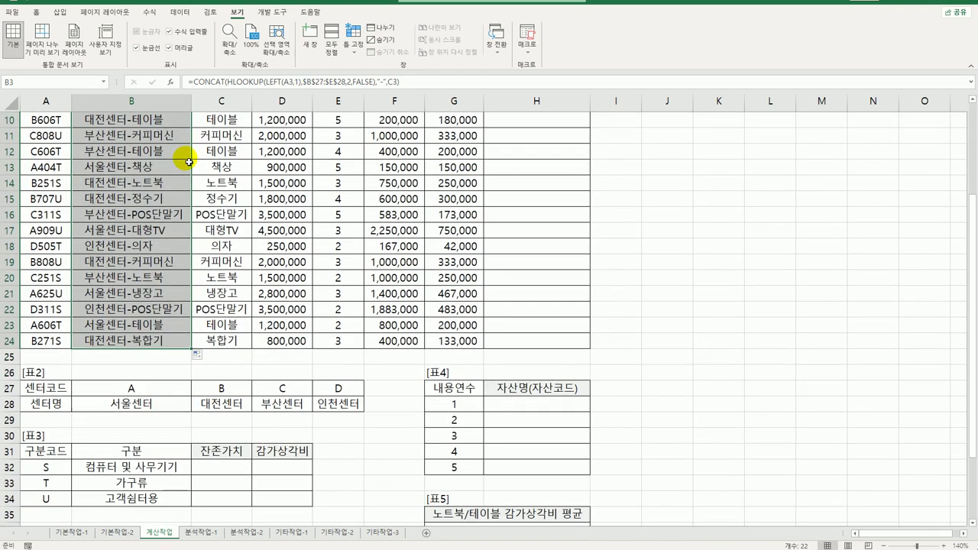
{"action": "scroll", "coordinate": [189, 162], "scroll_direction": "up", "scroll_amount": 3}
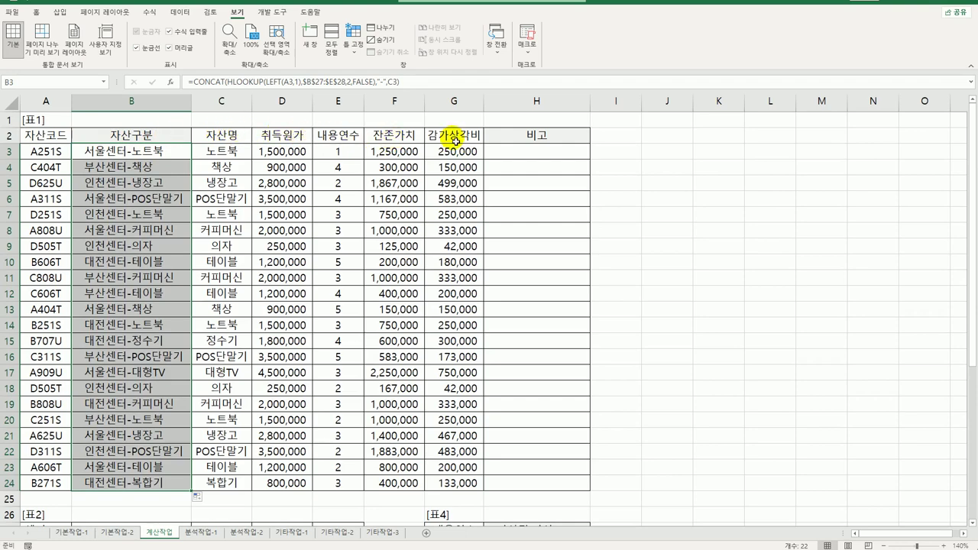
{"action": "scroll", "coordinate": [421, 152], "scroll_direction": "down", "scroll_amount": 3}
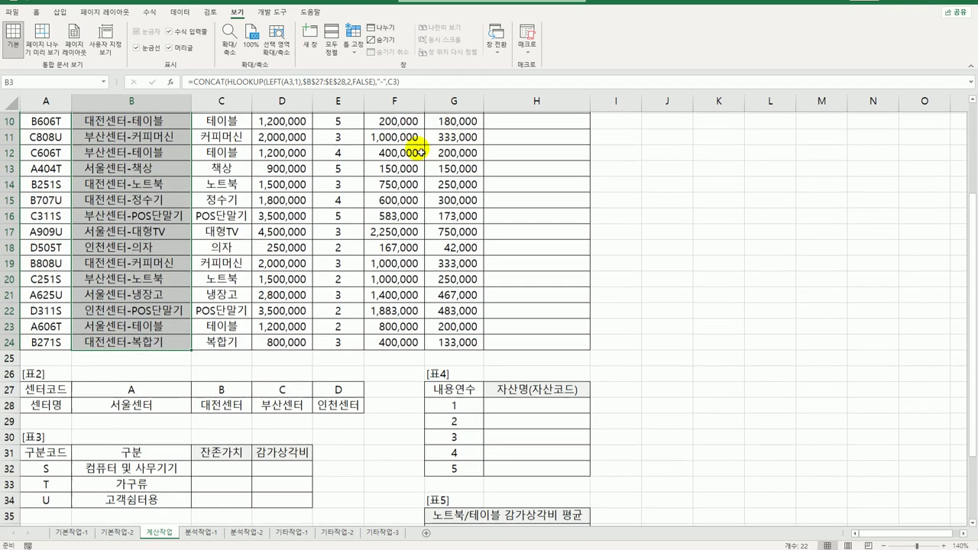
{"action": "scroll", "coordinate": [229, 411], "scroll_direction": "down", "scroll_amount": 3}
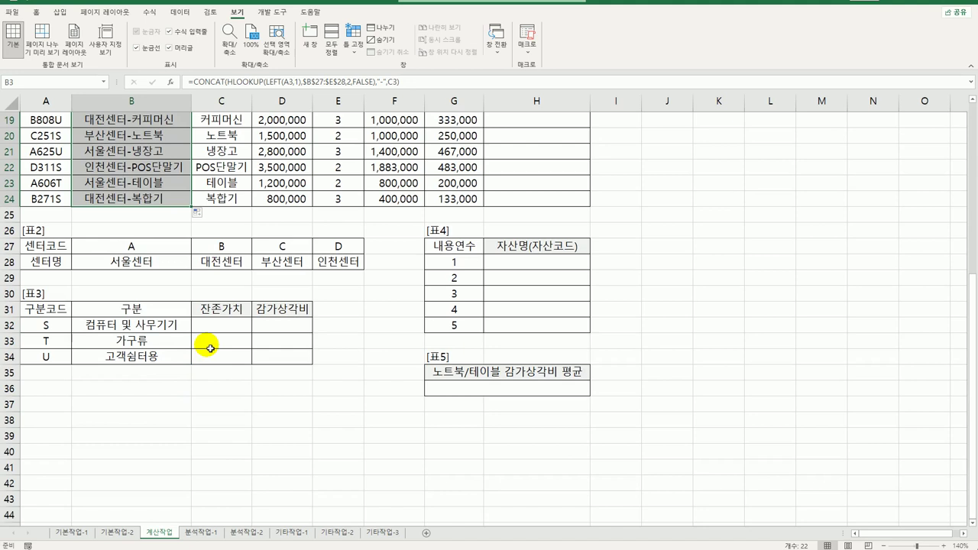
{"action": "left_click", "coordinate": [222, 331]}
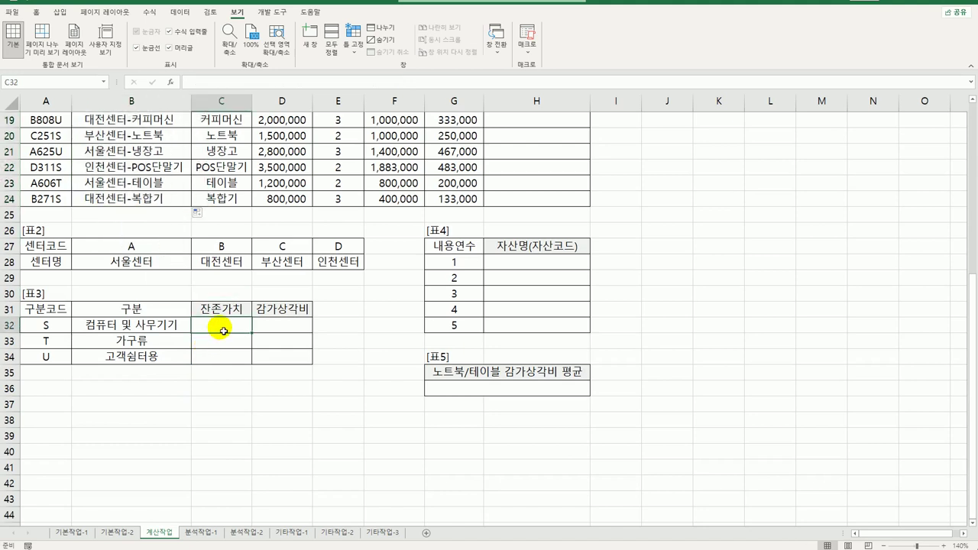
{"action": "left_click_drag", "start_coordinate": [223, 330], "coordinate": [264, 357]}
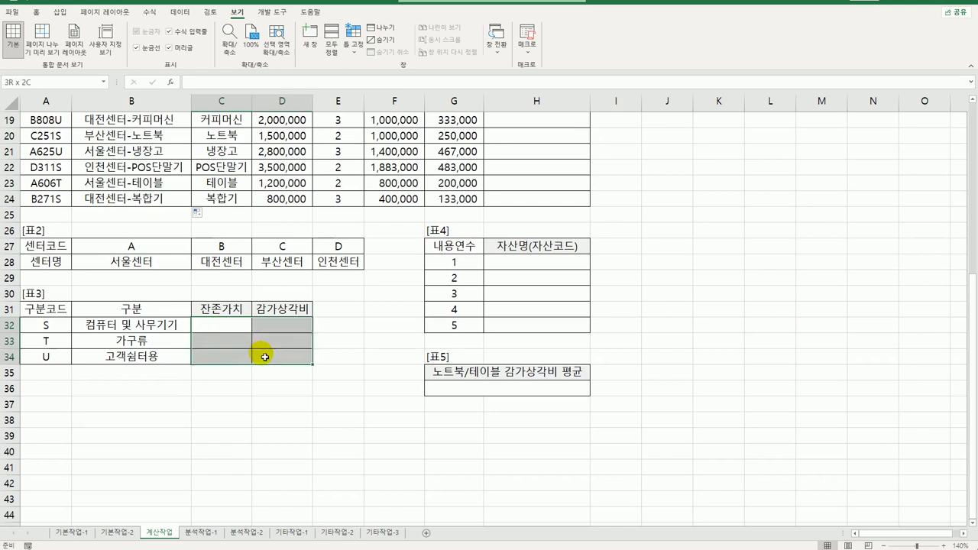
{"action": "left_click", "coordinate": [215, 325]}
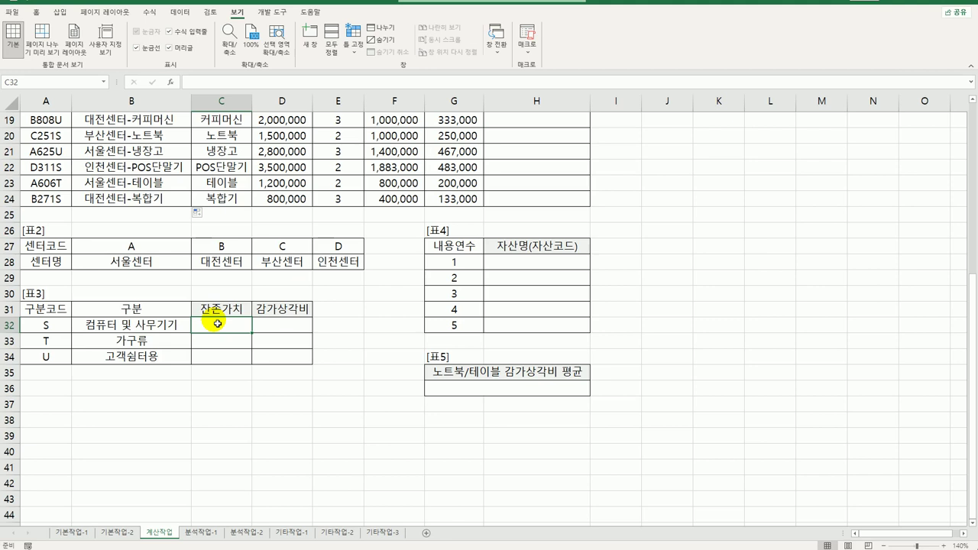
{"action": "type", "text": "="}
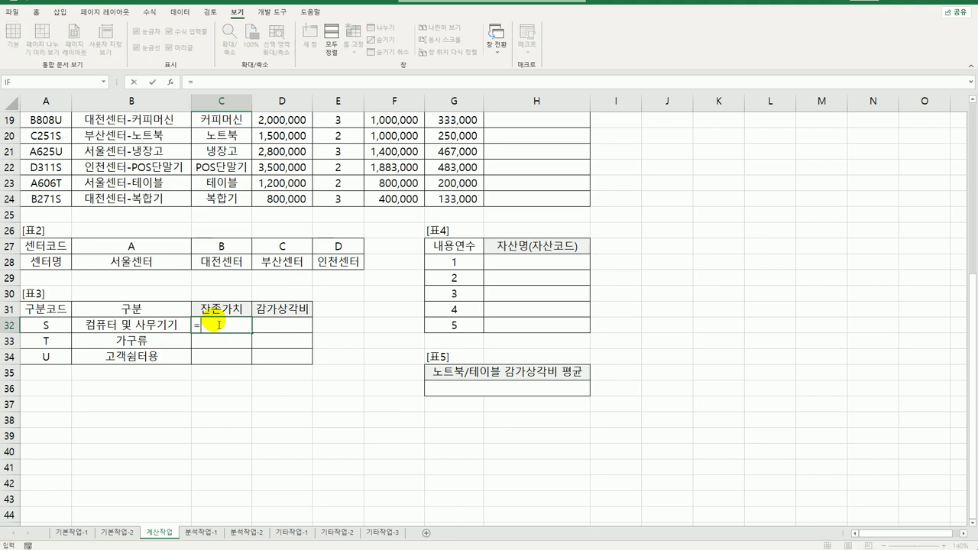
{"action": "type", "text": "sum("}
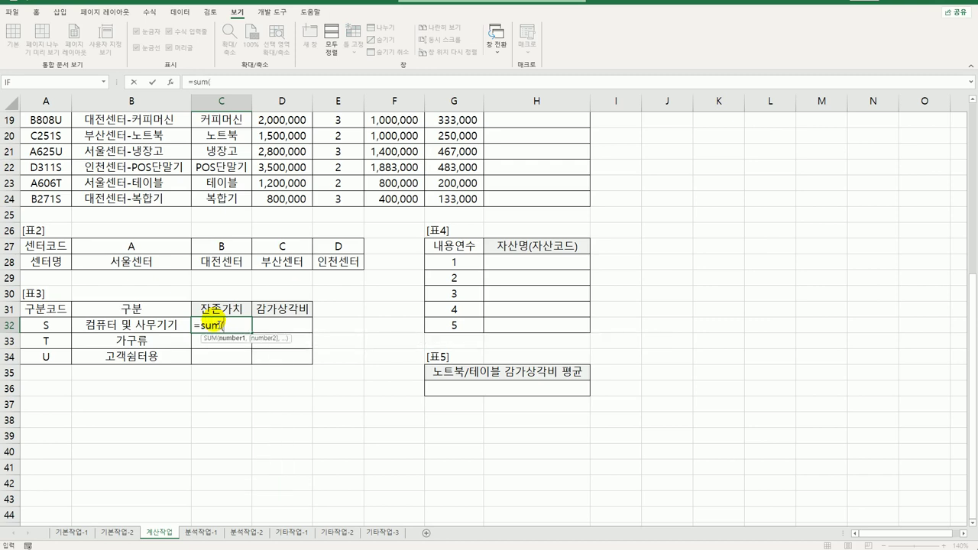
{"action": "type", "text": "(ri"}
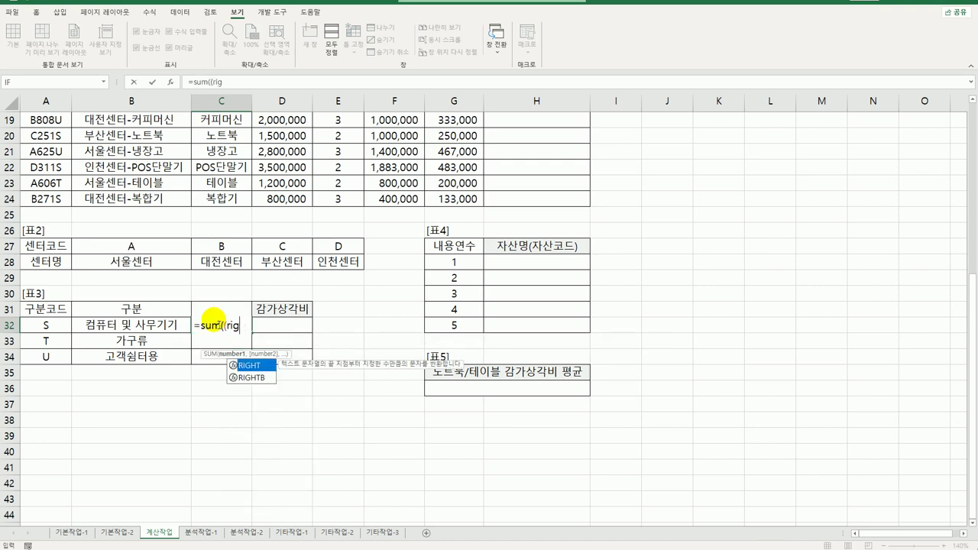
{"action": "key", "text": "Tab"}
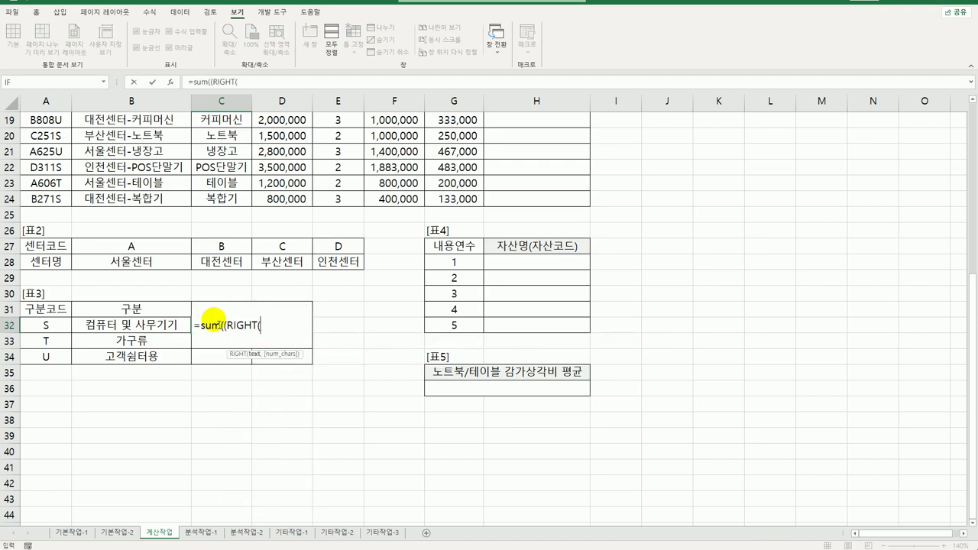
{"action": "scroll", "coordinate": [150, 300], "scroll_direction": "up", "scroll_amount": 6}
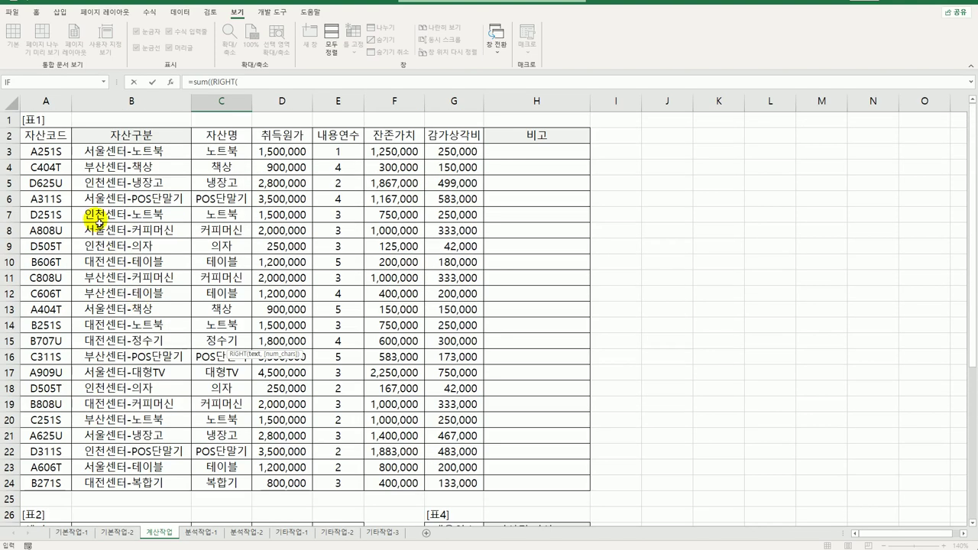
{"action": "left_click_drag", "start_coordinate": [46, 150], "coordinate": [63, 477]}
{"action": "key", "text": "F4"}
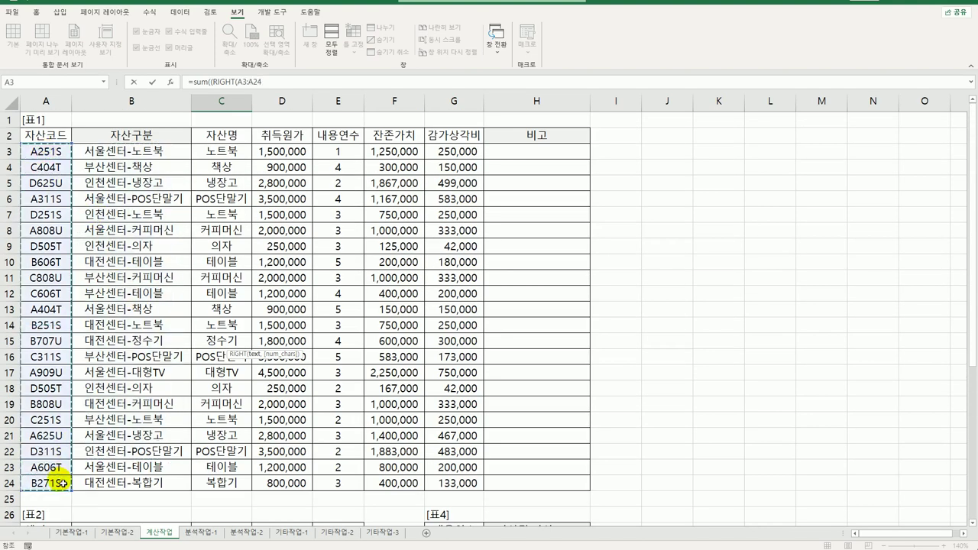
{"action": "scroll", "coordinate": [62, 478], "scroll_direction": "down", "scroll_amount": 6}
{"action": "type", "text": ",1)+"}
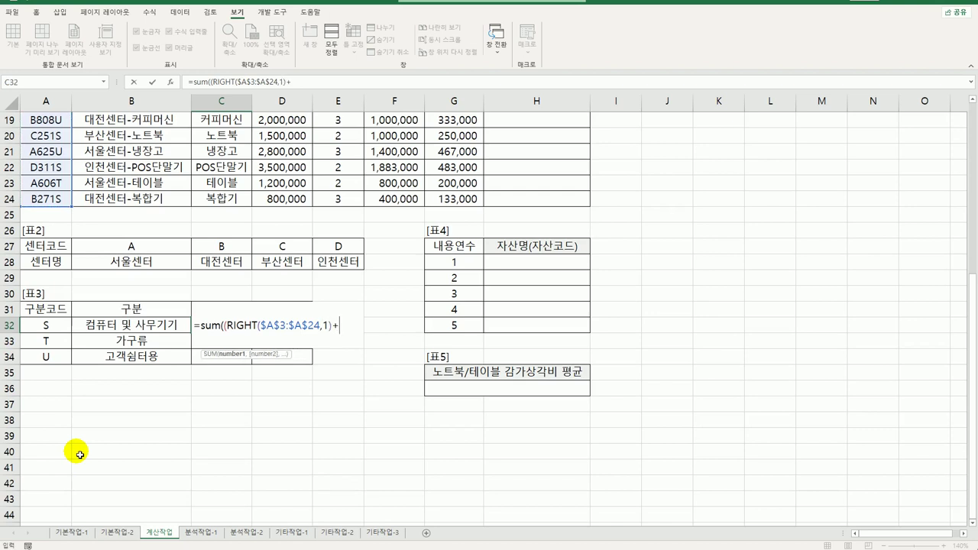
Compare the RIGHT result in C32's formula with the 구분코드 in $A32, closing the condition and adding the multiplication operator.
{"action": "key", "text": "BackSpace"}
{"action": "type", "text": "="}
{"action": "key", "text": "Left"}
{"action": "key", "text": "Left"}
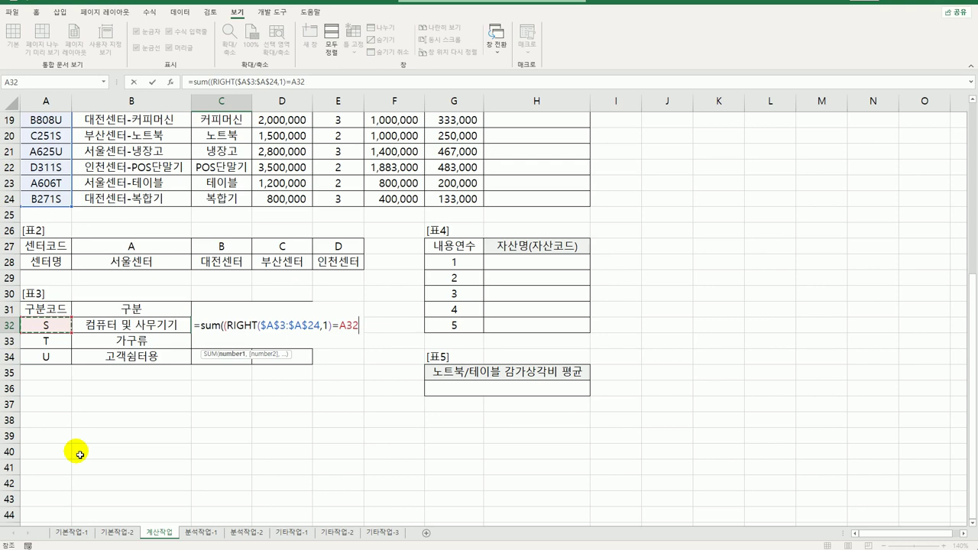
{"action": "key", "text": "F4"}
{"action": "key", "text": "F4"}
{"action": "key", "text": "F4"}
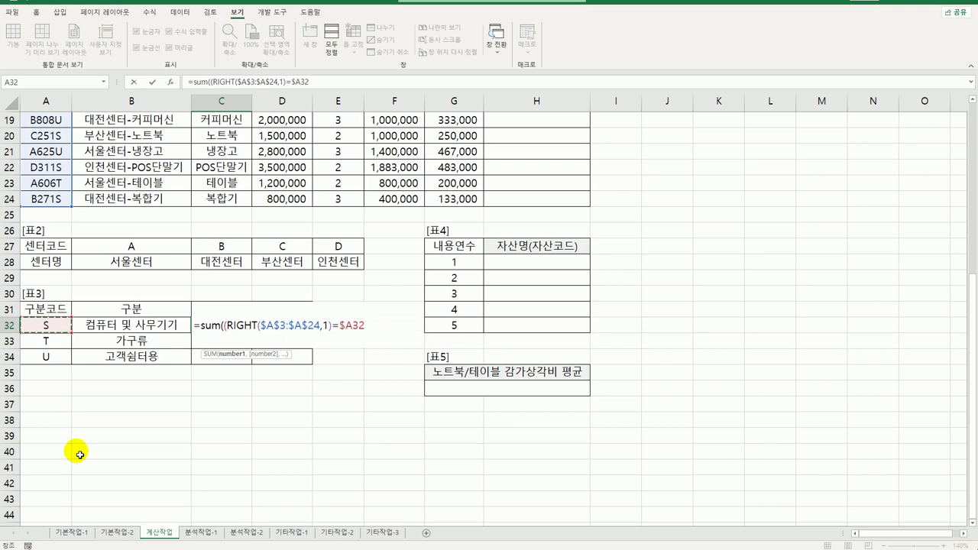
{"action": "type", "text": ")*"}
Multiply C32's condition by 표1's 잔존가치 range F$3:F$24 and enter the SUM as an array formula.
{"action": "scroll", "coordinate": [79, 455], "scroll_direction": "up", "scroll_amount": 6}
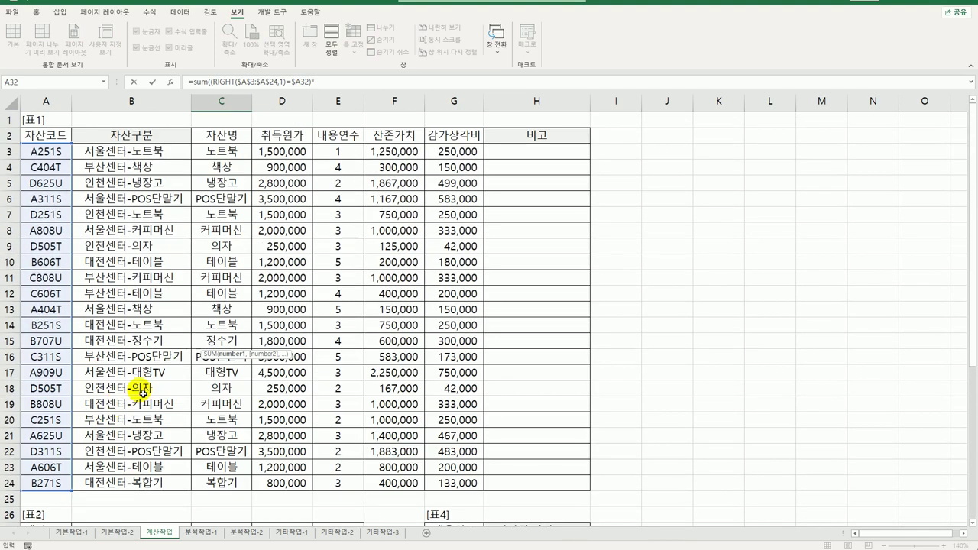
{"action": "left_click_drag", "start_coordinate": [389, 152], "coordinate": [391, 166]}
{"action": "left_click_drag", "start_coordinate": [391, 299], "coordinate": [396, 483]}
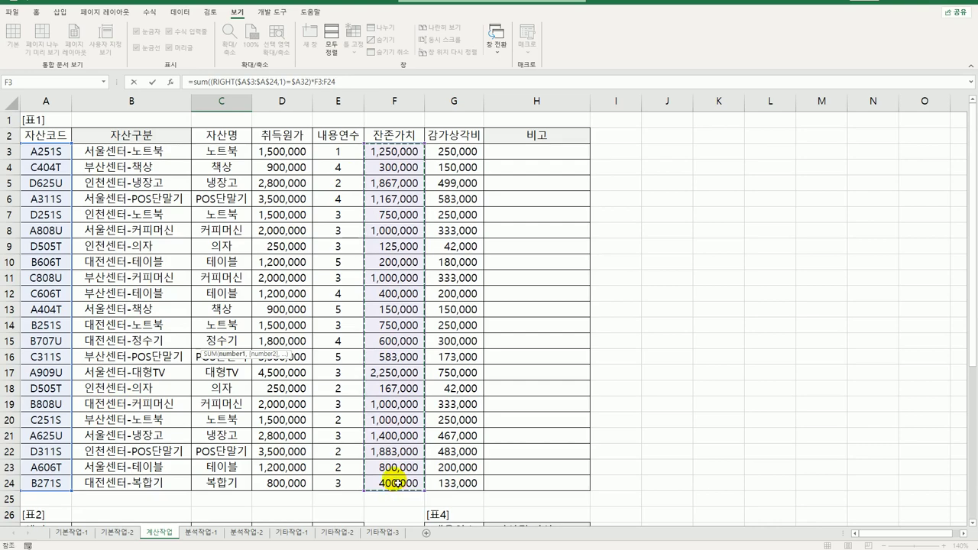
{"action": "scroll", "coordinate": [397, 481], "scroll_direction": "down", "scroll_amount": 3}
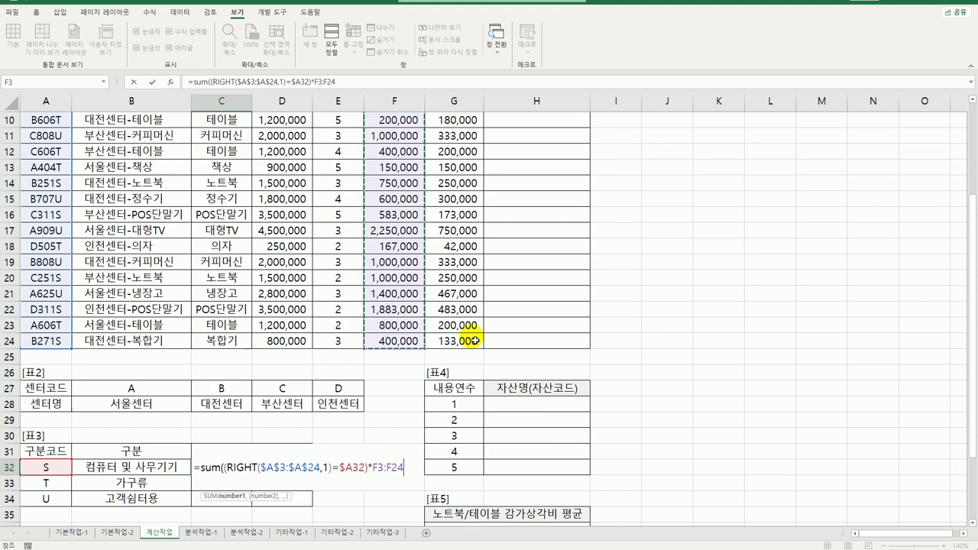
{"action": "key", "text": "F4"}
{"action": "key", "text": "F4"}
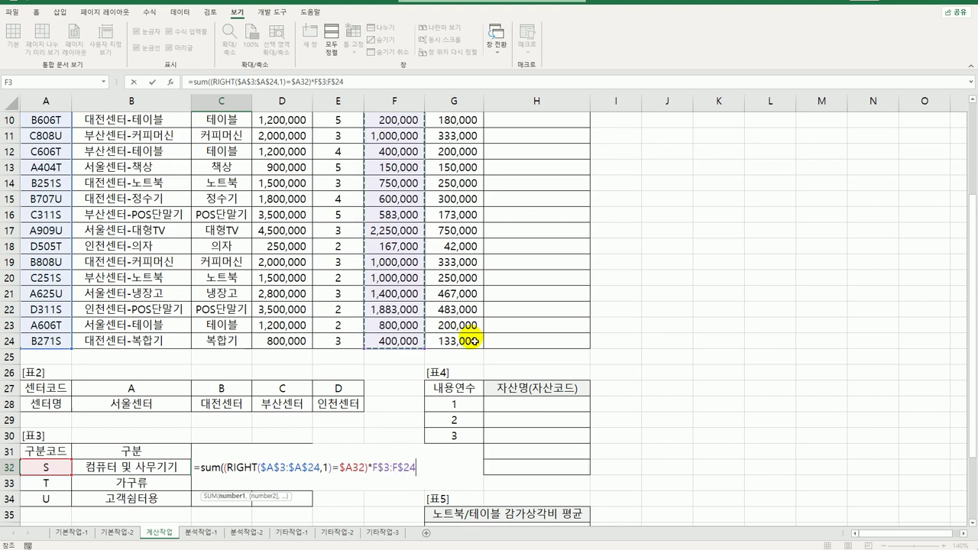
{"action": "type", "text": ")"}
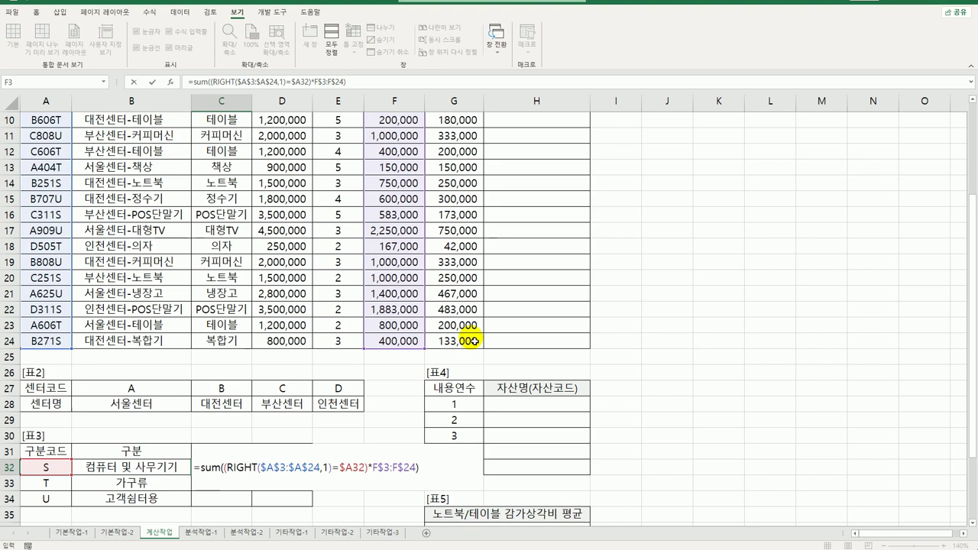
{"action": "key", "text": "ctrl+shift+Return"}
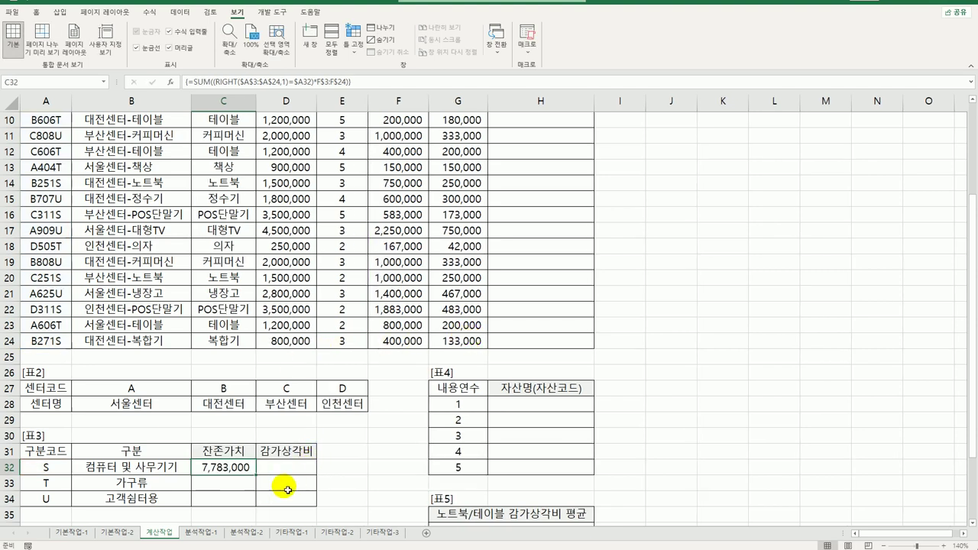
Fill C32's array formula across C32:D34 in 표3 and check the copied formula in D32.
{"action": "left_click_drag", "start_coordinate": [257, 473], "coordinate": [309, 510]}
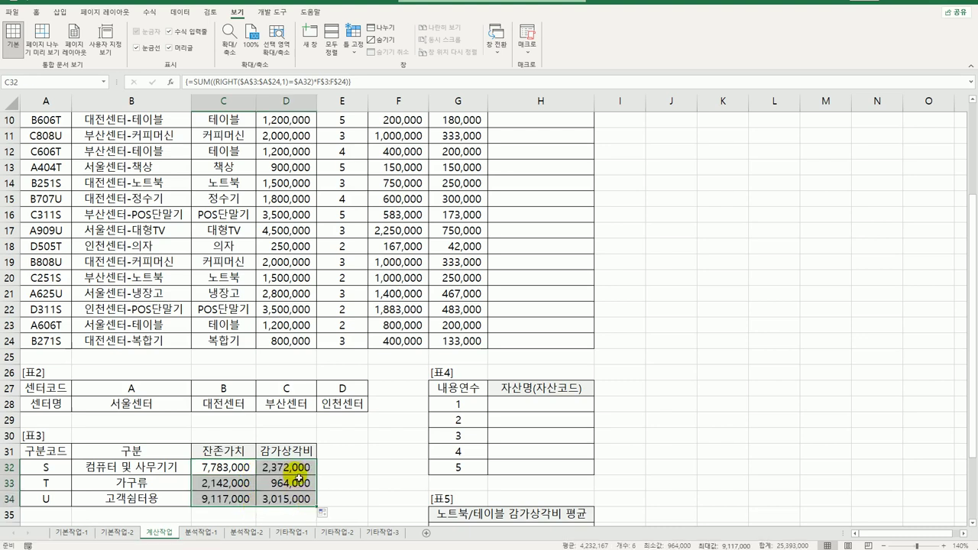
{"action": "left_click", "coordinate": [299, 468]}
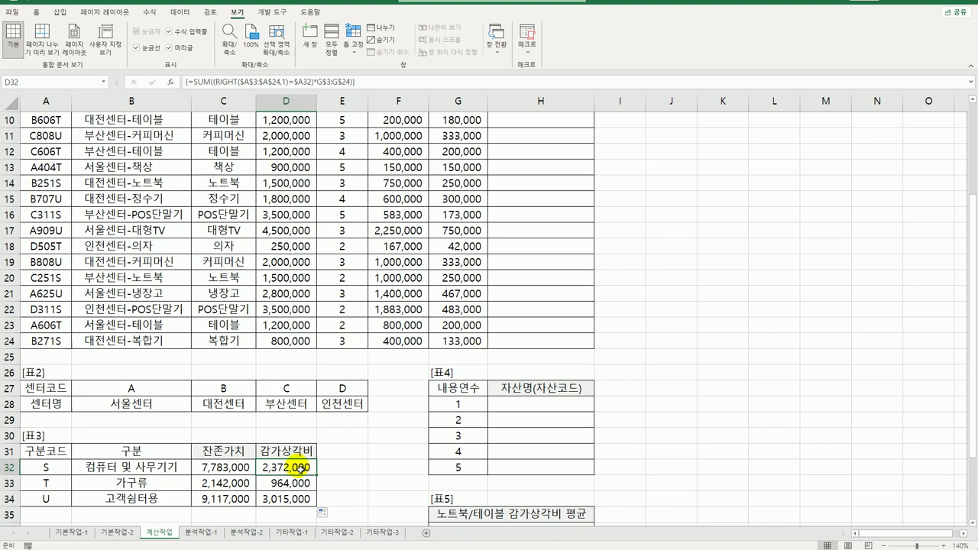
{"action": "left_click", "coordinate": [249, 468]}
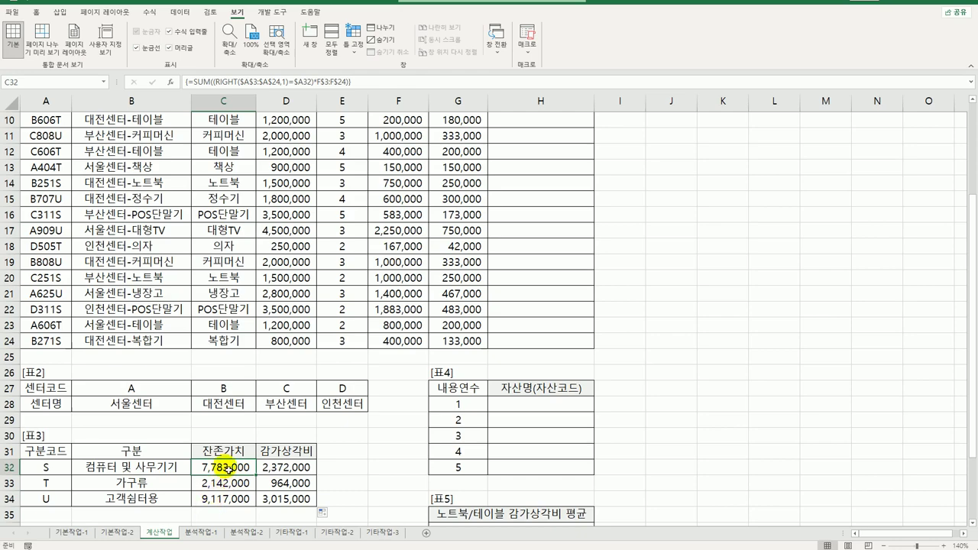
Examine 표1's 자산명 and 내용연수 columns, the empty 표4 and 표5, and the free area G38:H40 below 표5.
{"action": "scroll", "coordinate": [227, 439], "scroll_direction": "up", "scroll_amount": 3}
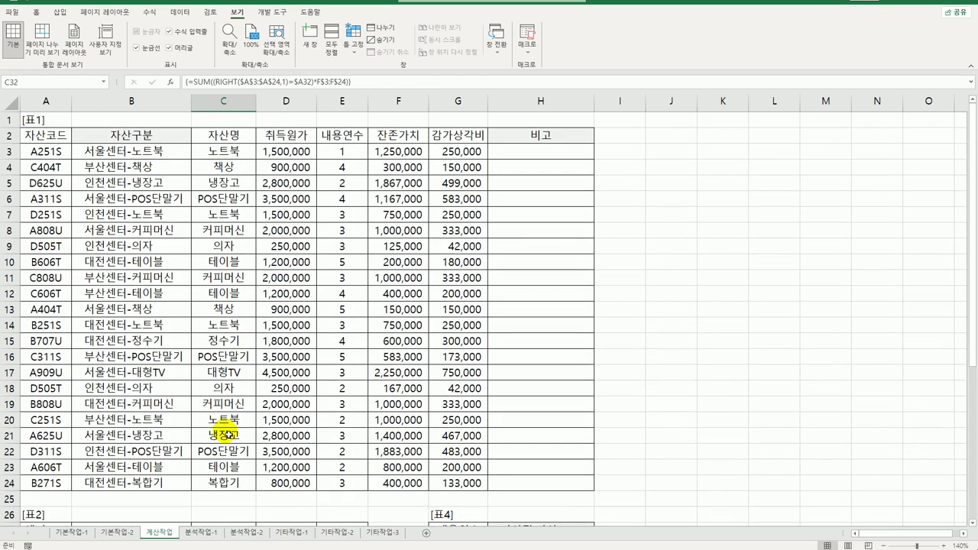
{"action": "scroll", "coordinate": [227, 435], "scroll_direction": "down", "scroll_amount": 3}
{"action": "scroll", "coordinate": [229, 374], "scroll_direction": "up", "scroll_amount": 3}
{"action": "left_click", "coordinate": [204, 155]}
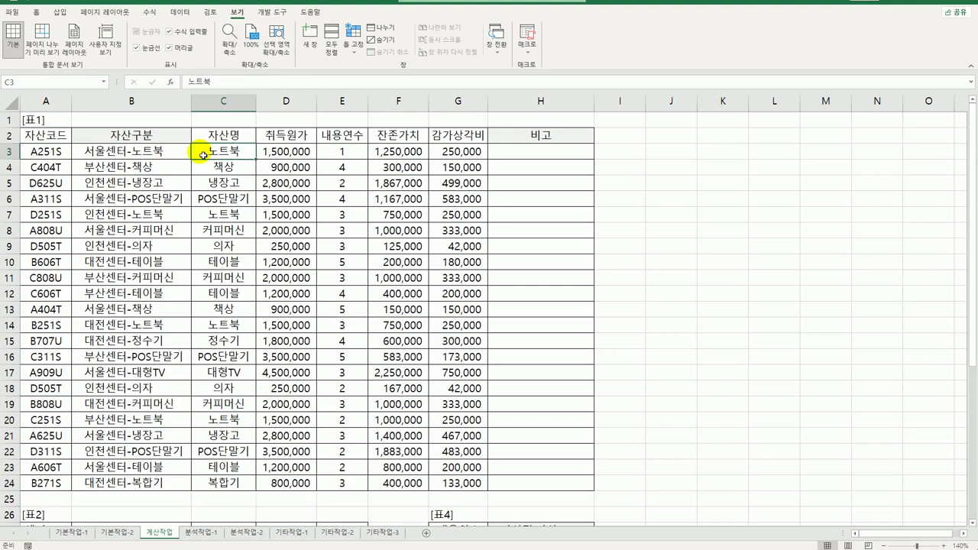
{"action": "left_click", "coordinate": [358, 150]}
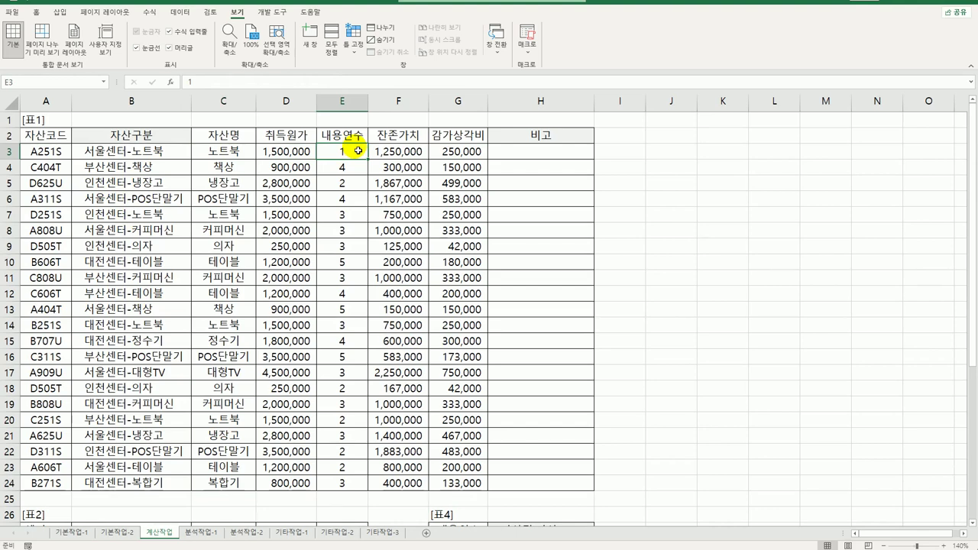
{"action": "scroll", "coordinate": [437, 183], "scroll_direction": "down", "scroll_amount": 3}
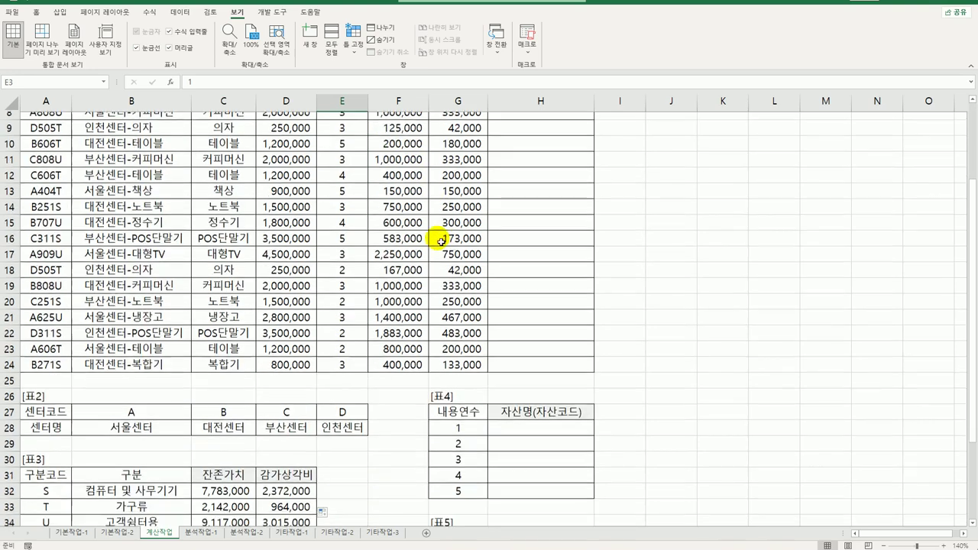
{"action": "scroll", "coordinate": [509, 402], "scroll_direction": "down", "scroll_amount": 3}
{"action": "left_click", "coordinate": [508, 393]}
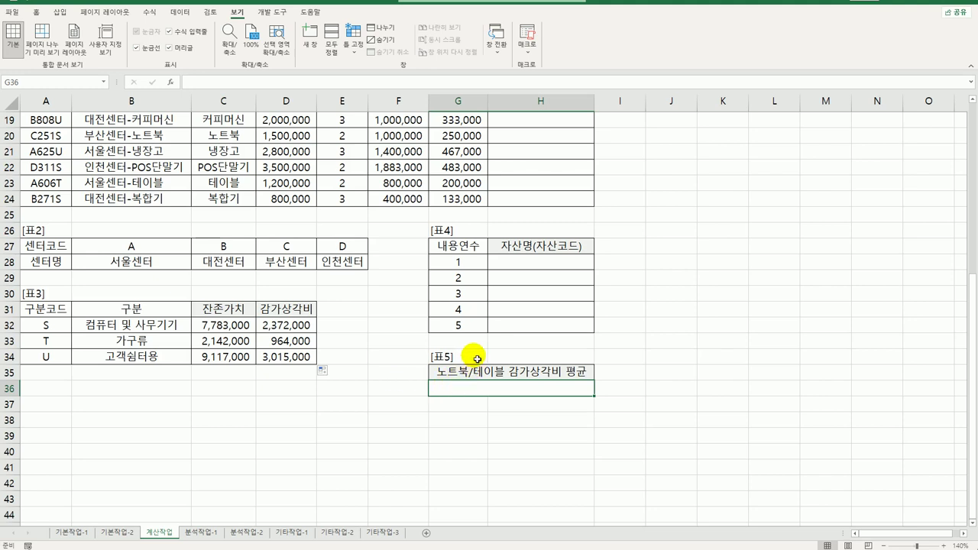
{"action": "left_click", "coordinate": [467, 408]}
{"action": "left_click", "coordinate": [463, 423]}
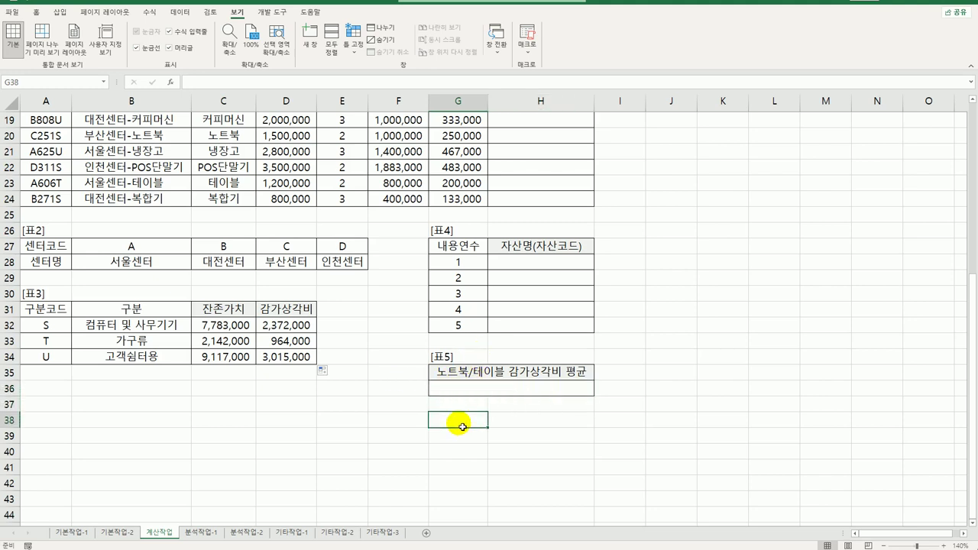
{"action": "left_click_drag", "start_coordinate": [462, 426], "coordinate": [518, 448]}
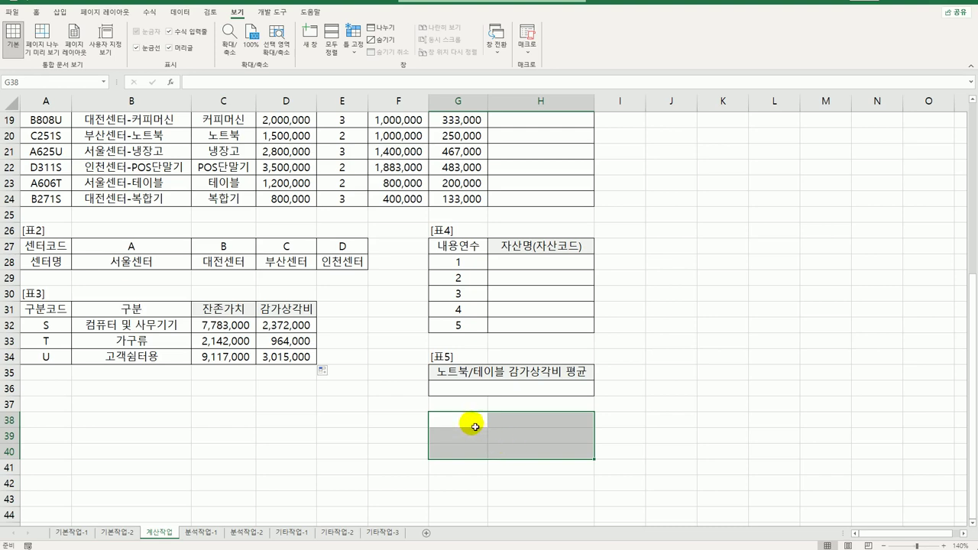
Copy the 자산명 heading with the 노트북 and 테이블 entries from 표1 into G38:G40 below 표5.
{"action": "scroll", "coordinate": [458, 394], "scroll_direction": "up", "scroll_amount": 6}
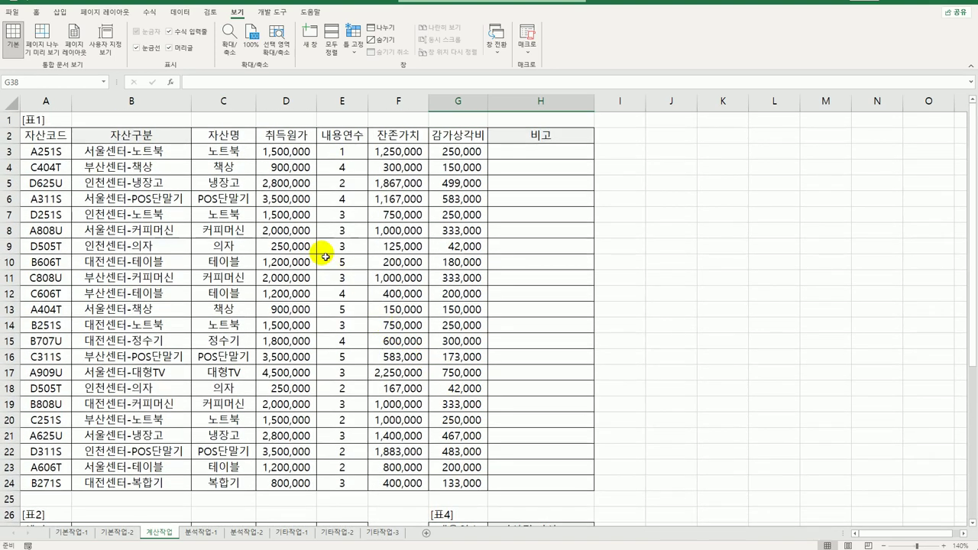
{"action": "left_click", "coordinate": [246, 139]}
{"action": "left_click_drag", "start_coordinate": [249, 144], "coordinate": [246, 152]}
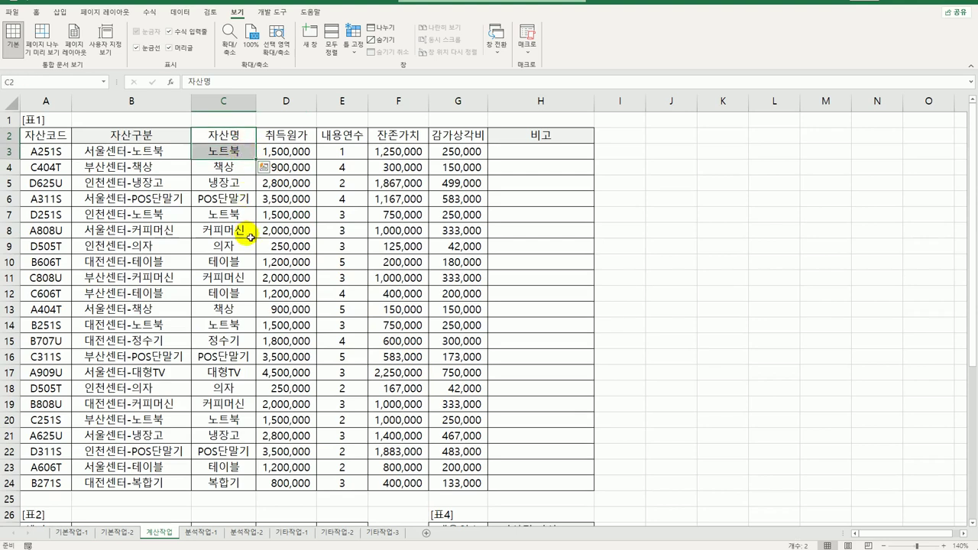
{"action": "left_click", "coordinate": [248, 263], "text": "ctrl"}
{"action": "key", "text": "ctrl+c"}
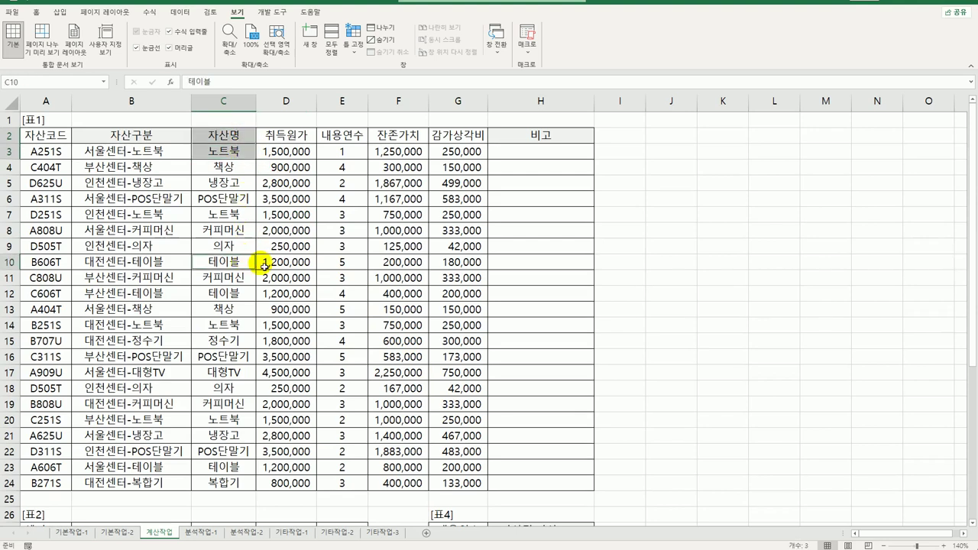
{"action": "scroll", "coordinate": [458, 359], "scroll_direction": "down", "scroll_amount": 6}
{"action": "left_click", "coordinate": [468, 420]}
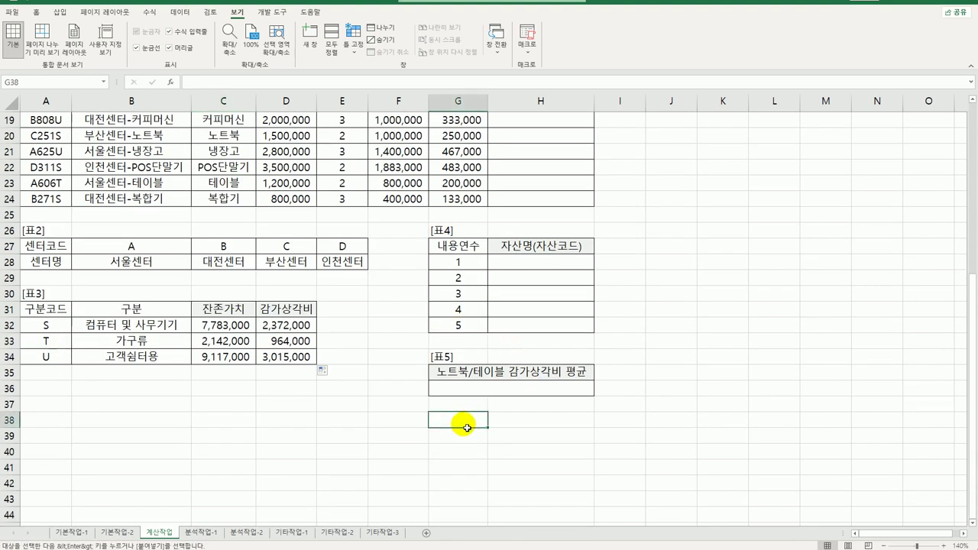
{"action": "key", "text": "ctrl+v"}
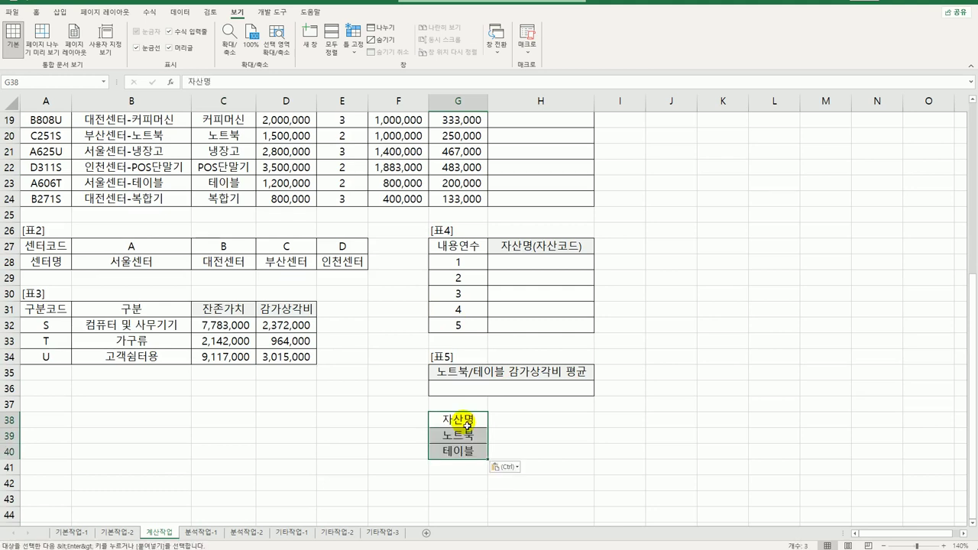
Enter 최빈값 as the heading in H38 of the criteria range.
{"action": "left_click", "coordinate": [501, 420]}
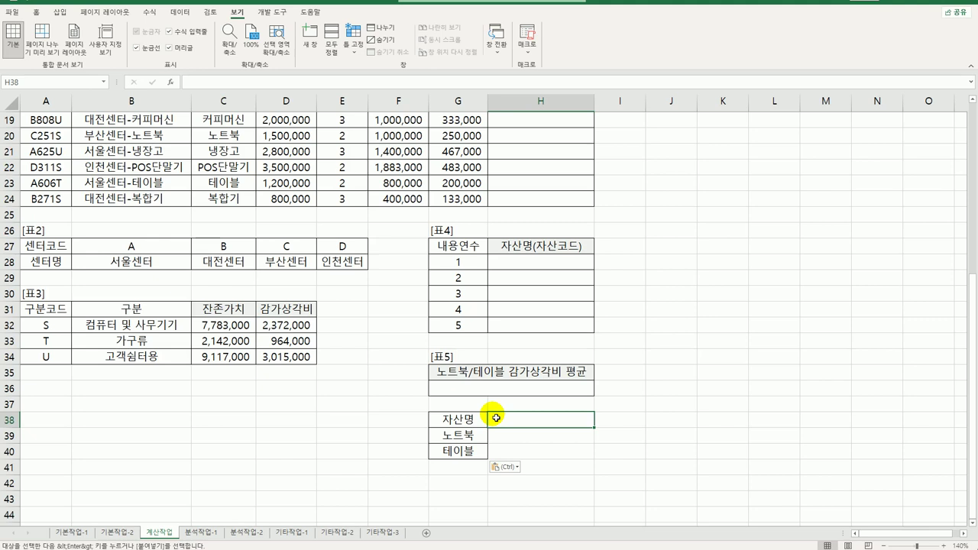
{"action": "key", "text": "Escape"}
{"action": "type", "text": "ㅇ"}
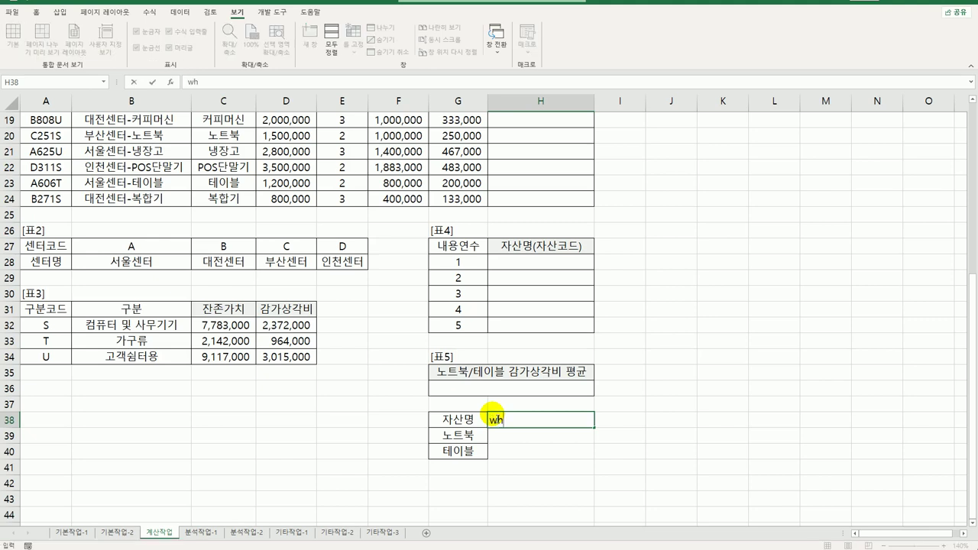
{"action": "type", "text": "최빈값"}
{"action": "key", "text": "Return"}
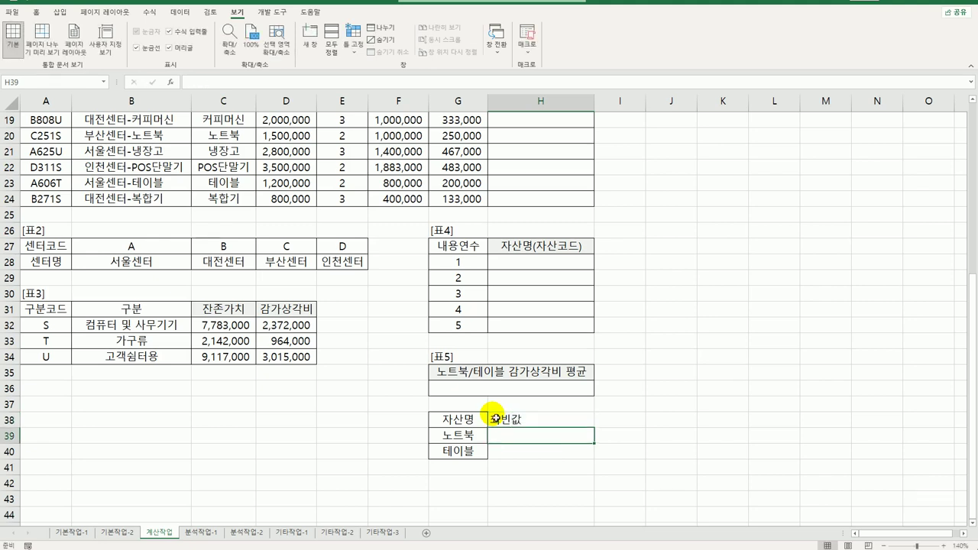
Set H38's criteria heading to 조건.
{"action": "left_click", "coordinate": [495, 417]}
{"action": "type", "text": "조건"}
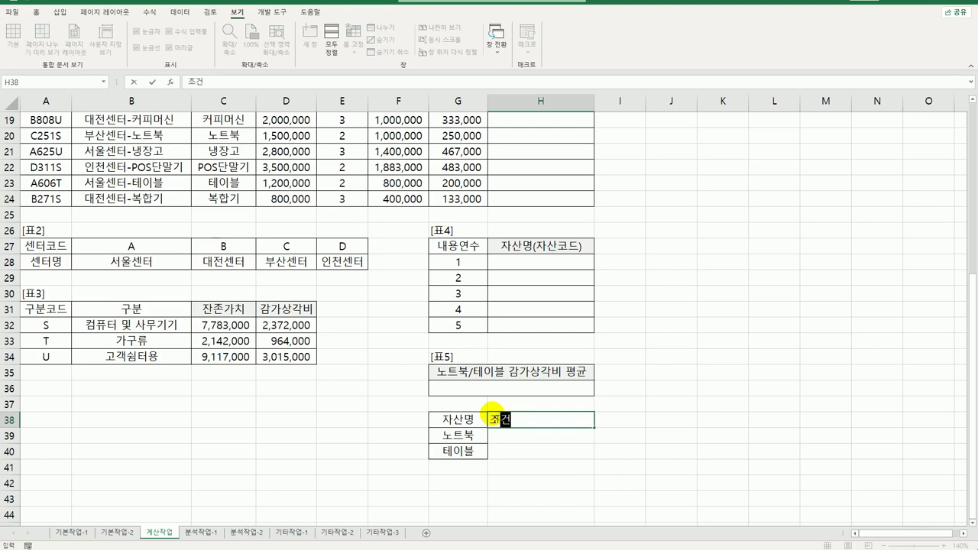
{"action": "key", "text": "Return"}
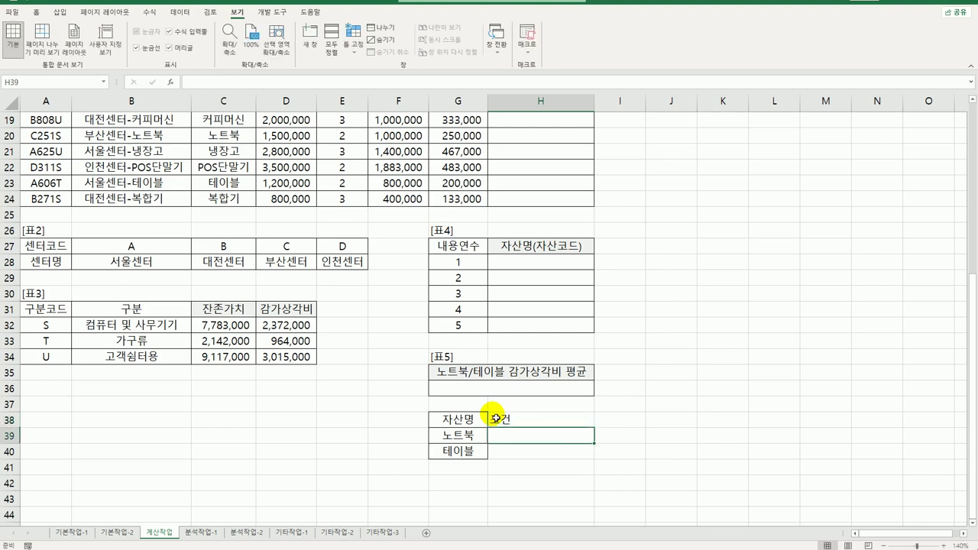
Start H39's condition for 노트북, testing whether 내용연수 E3 is less than or equal to a MODE.SNGL result.
{"action": "type", "text": "="}
{"action": "scroll", "coordinate": [489, 405], "scroll_direction": "up", "scroll_amount": 6}
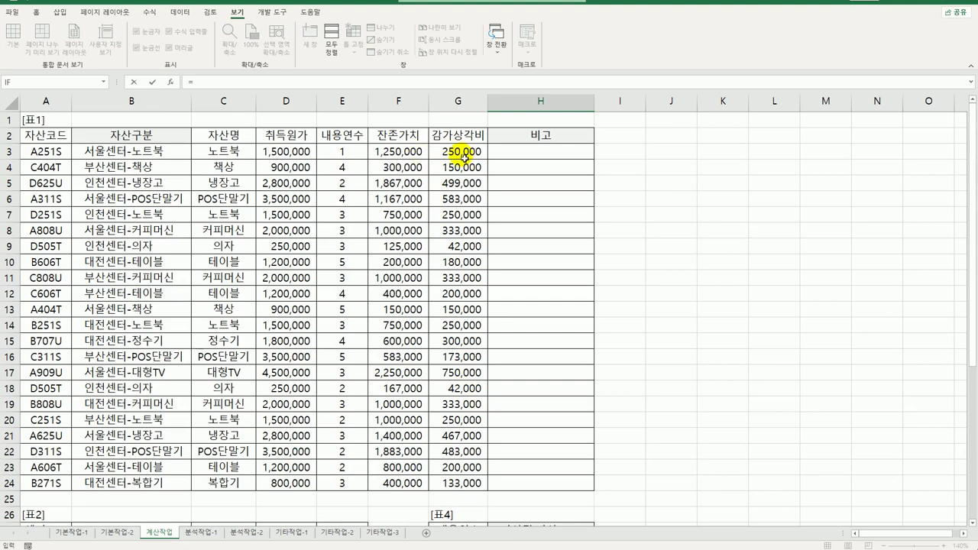
{"action": "left_click", "coordinate": [340, 158]}
{"action": "scroll", "coordinate": [399, 212], "scroll_direction": "down", "scroll_amount": 6}
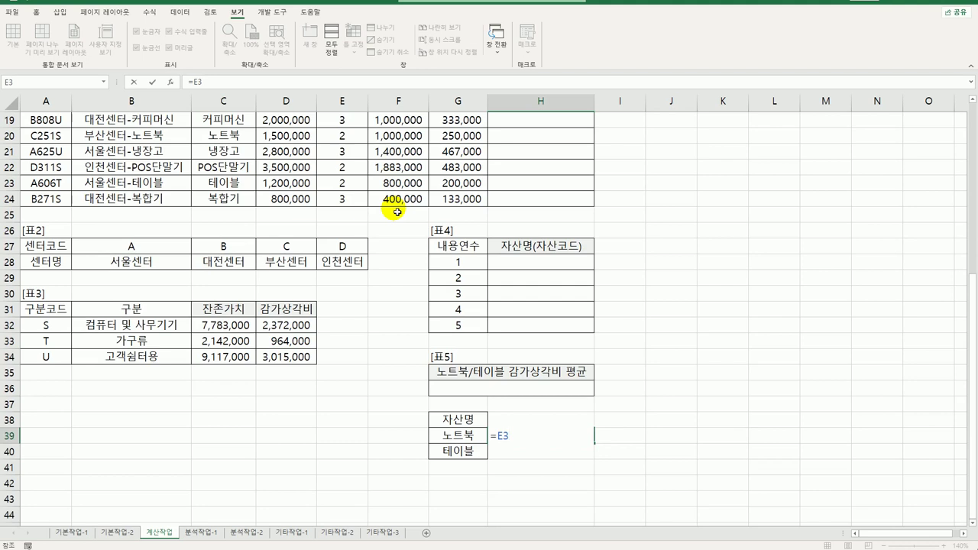
{"action": "type", "text": "<=mode"}
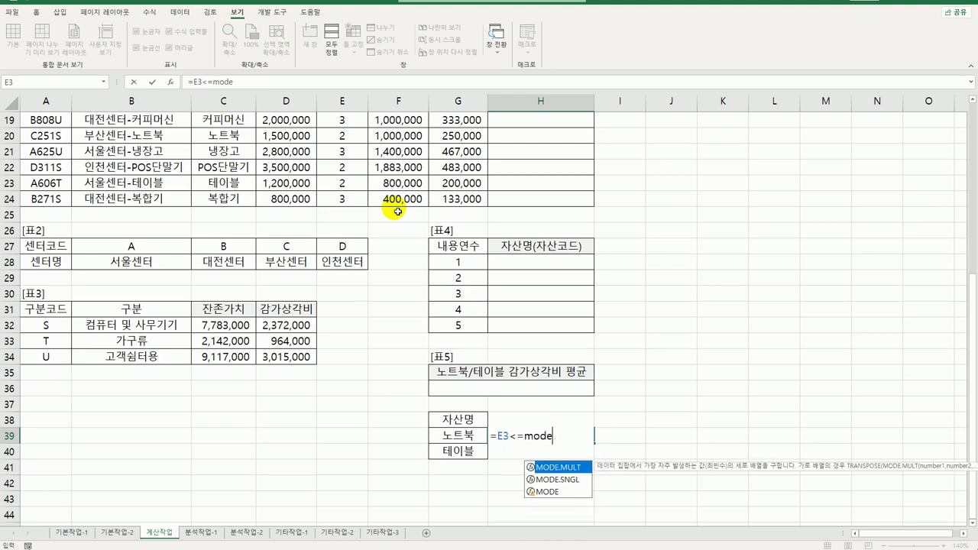
{"action": "key", "text": "Down"}
{"action": "key", "text": "Tab"}
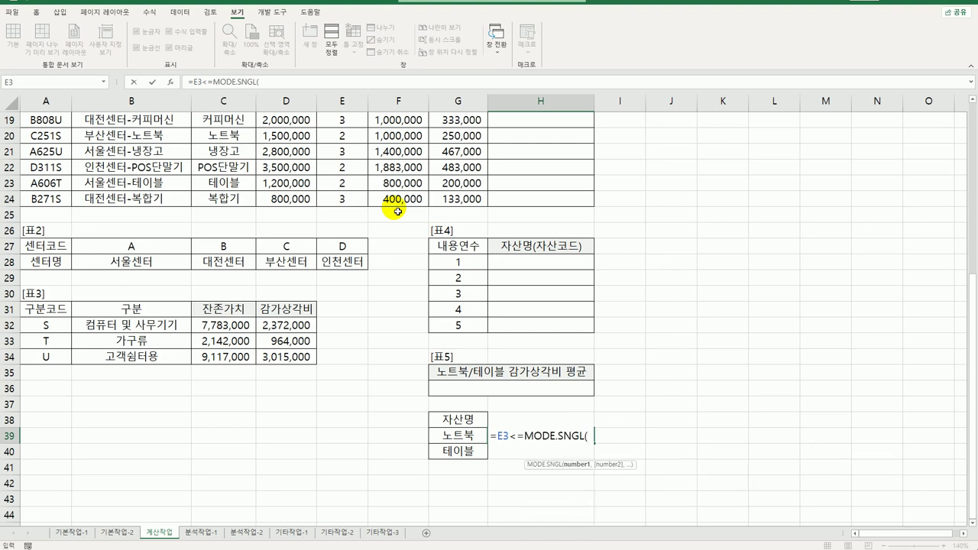
Give H39's MODE.SNGL the absolute 내용연수 range $E$3:$E$24 and complete the condition.
{"action": "scroll", "coordinate": [388, 166], "scroll_direction": "up", "scroll_amount": 6}
{"action": "left_click_drag", "start_coordinate": [342, 153], "coordinate": [347, 483]}
{"action": "key", "text": "F4"}
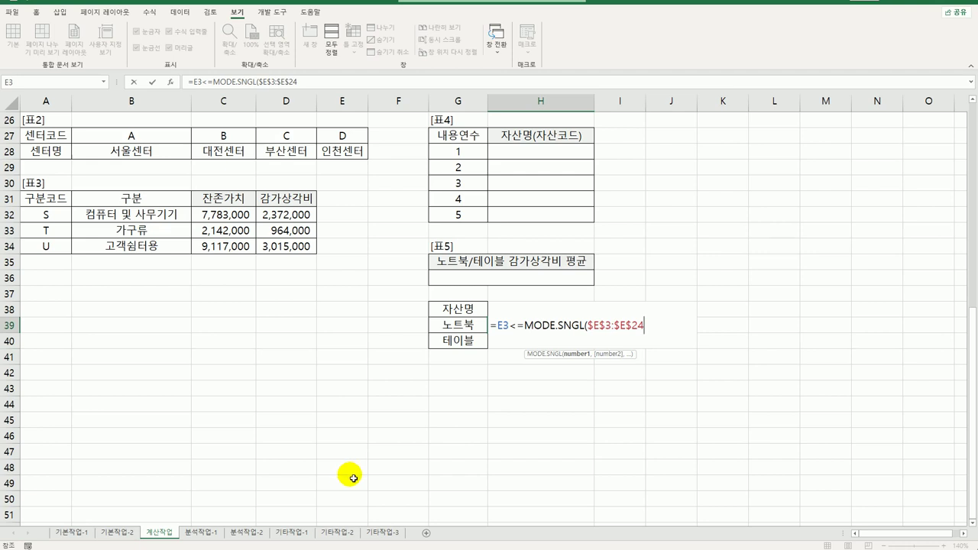
{"action": "type", "text": ")"}
{"action": "key", "text": "Return"}
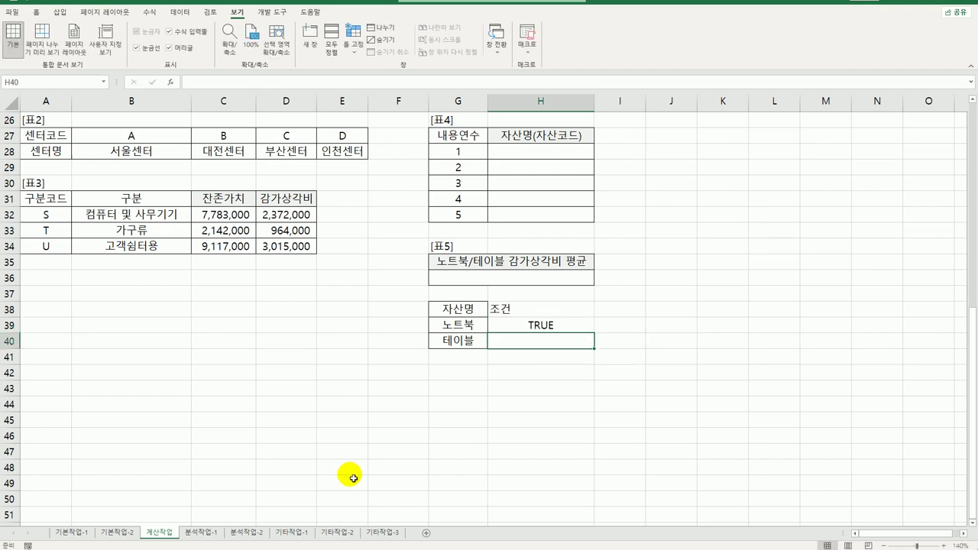
Check H39's condition and start the same E3<=MODE.SNGL( comparison in H40 for 테이블.
{"action": "left_click", "coordinate": [466, 327]}
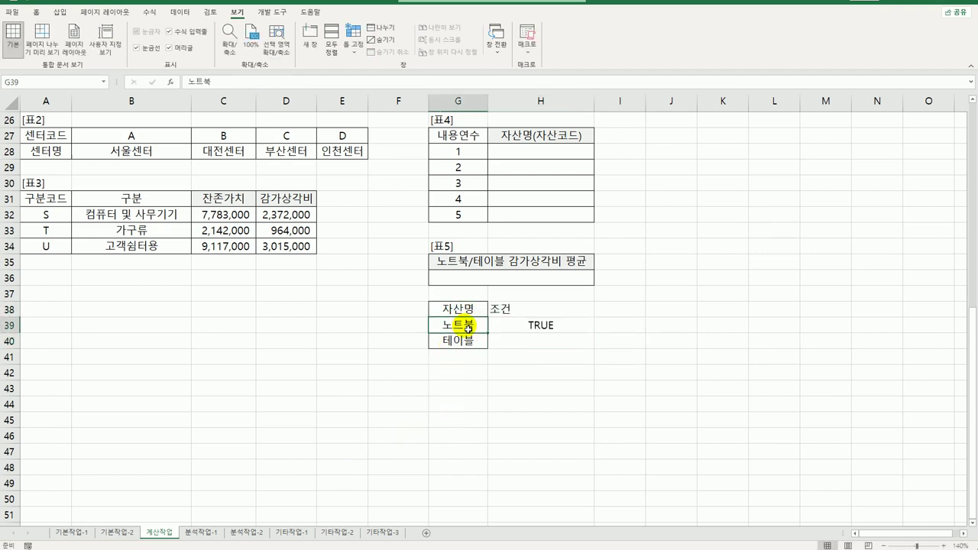
{"action": "left_click", "coordinate": [527, 326]}
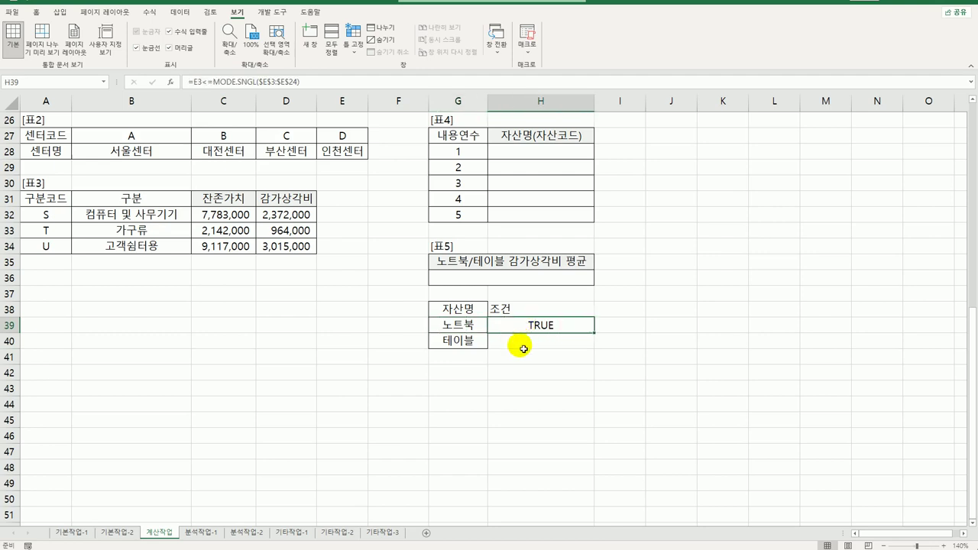
{"action": "left_click", "coordinate": [521, 346]}
{"action": "type", "text": "="}
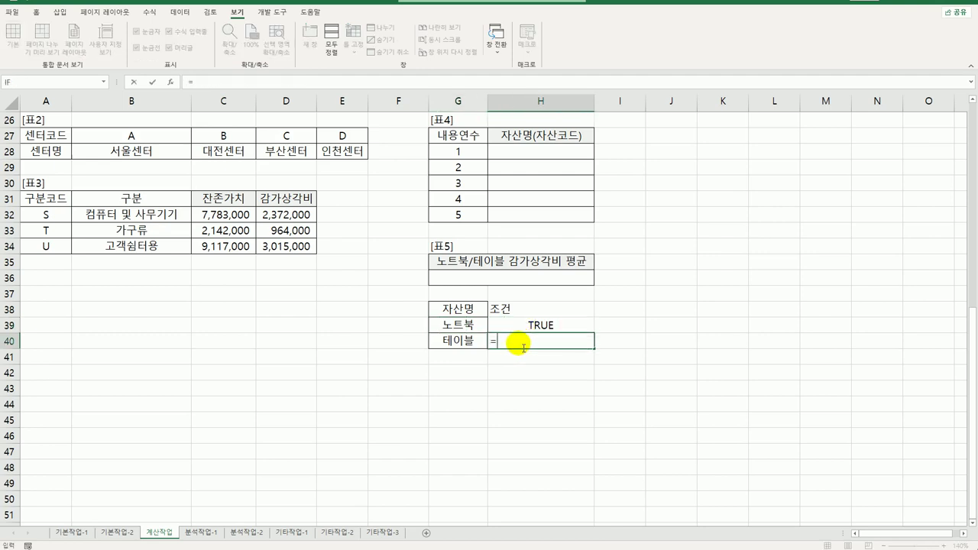
{"action": "scroll", "coordinate": [523, 345], "scroll_direction": "up", "scroll_amount": 8}
{"action": "left_click", "coordinate": [353, 151]}
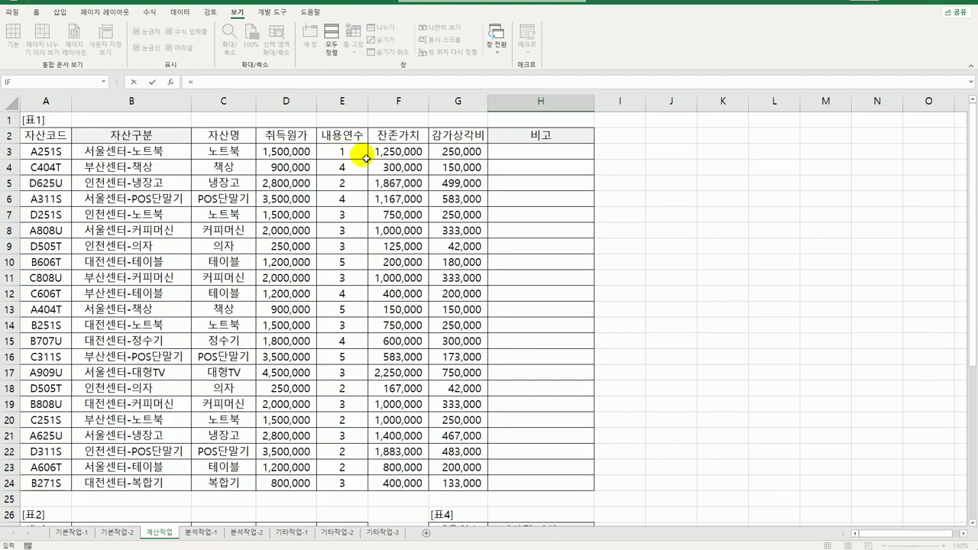
{"action": "scroll", "coordinate": [375, 215], "scroll_direction": "down", "scroll_amount": 6}
{"action": "type", "text": "<"}
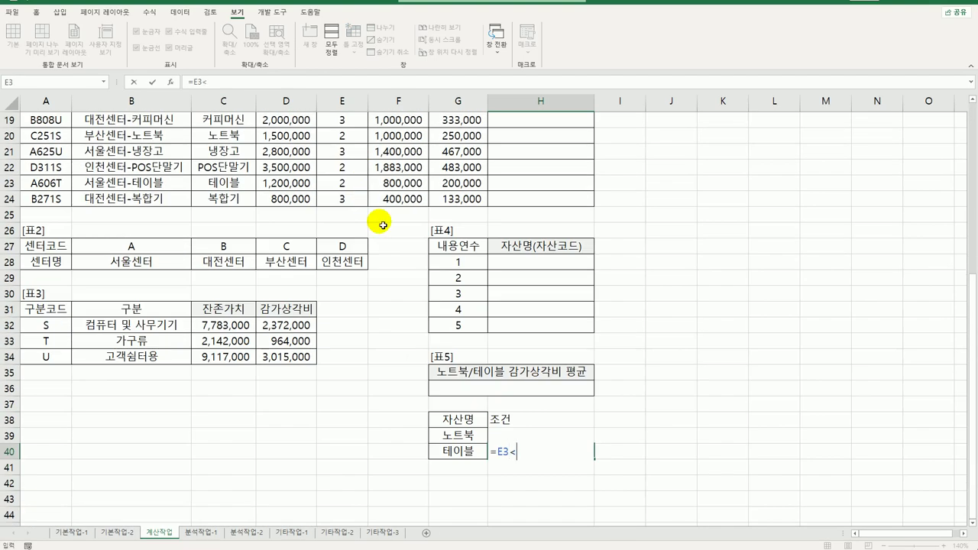
{"action": "type", "text": "=mode."}
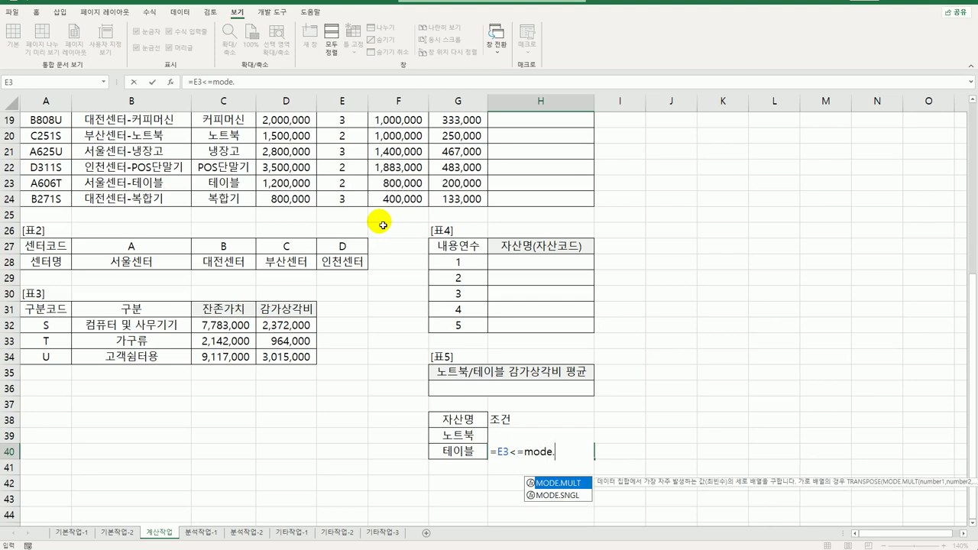
{"action": "key", "text": "Down"}
{"action": "key", "text": "Tab"}
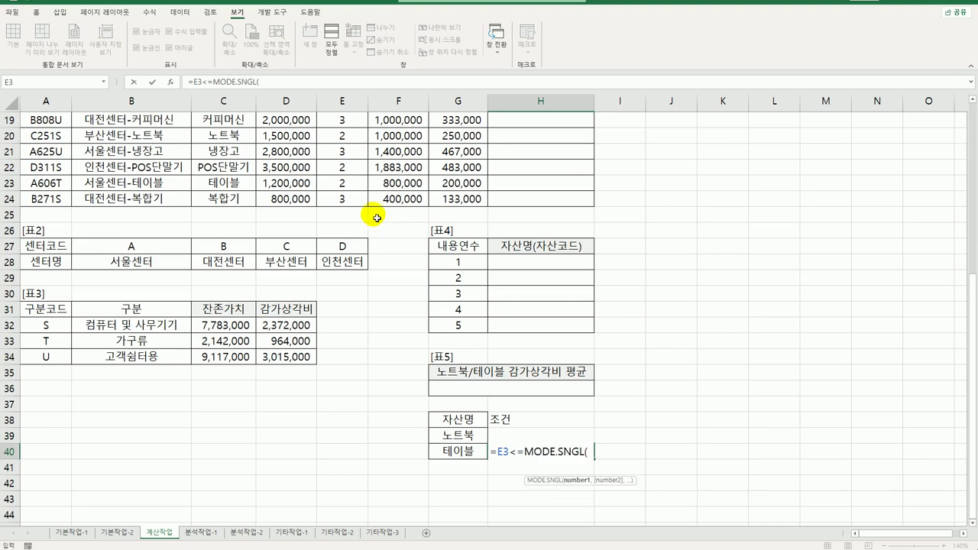
Use the absolute range $E$3:$E$24 as H40's MODE.SNGL argument and complete the condition.
{"action": "scroll", "coordinate": [418, 135], "scroll_direction": "up", "scroll_amount": 6}
{"action": "left_click_drag", "start_coordinate": [341, 151], "coordinate": [340, 483]}
{"action": "key", "text": "F4"}
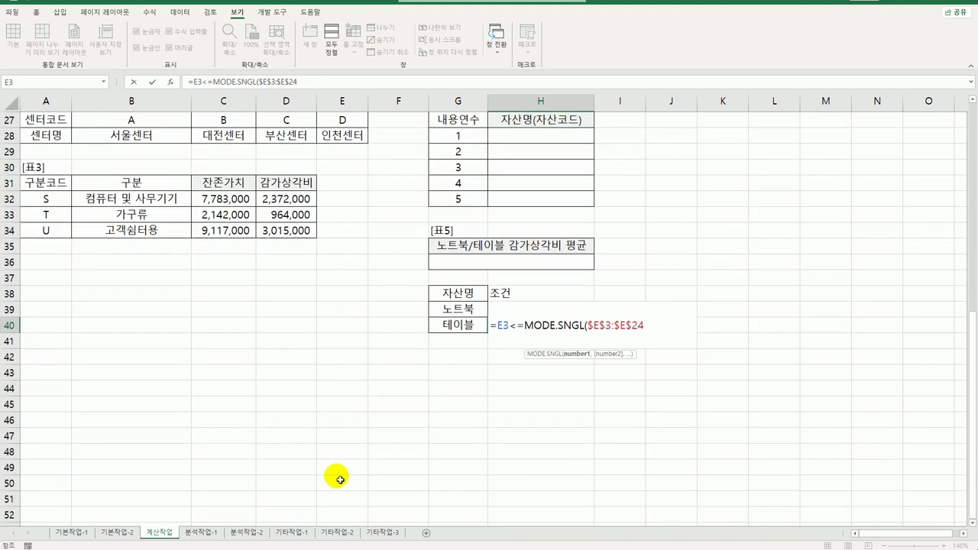
{"action": "type", "text": ")"}
{"action": "key", "text": "Return"}
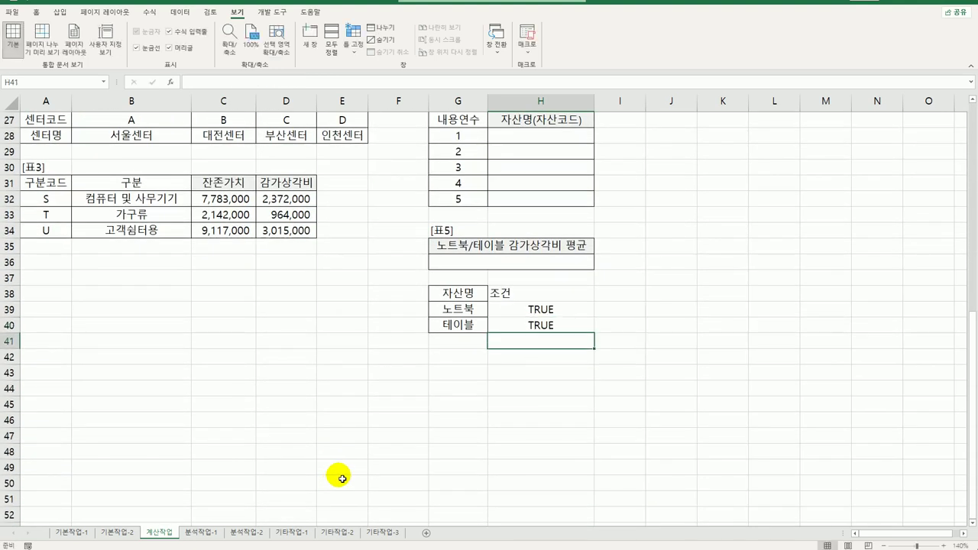
Start a DAVERAGE formula in 표5's cell G36 with 표1's range A2:G24 as the database.
{"action": "left_click_drag", "start_coordinate": [476, 314], "coordinate": [552, 325]}
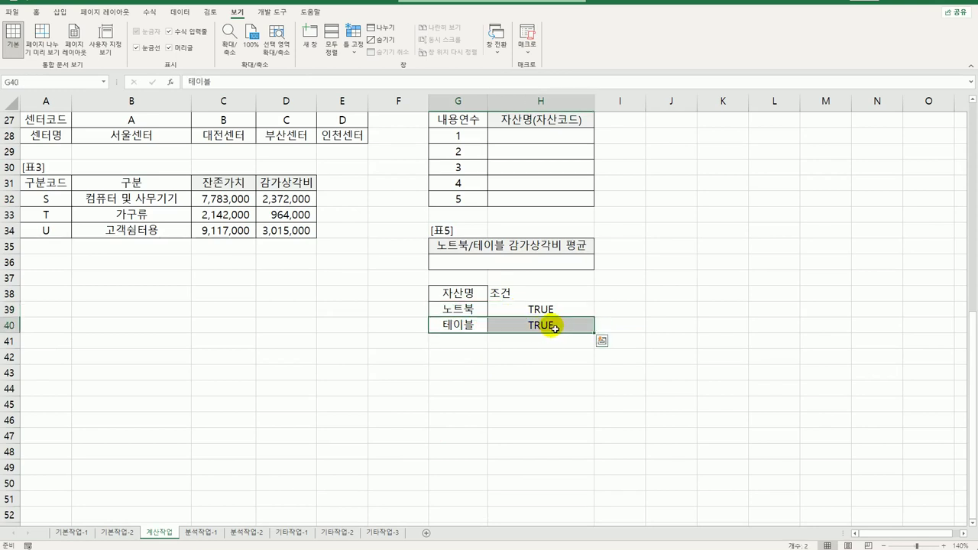
{"action": "left_click", "coordinate": [525, 267]}
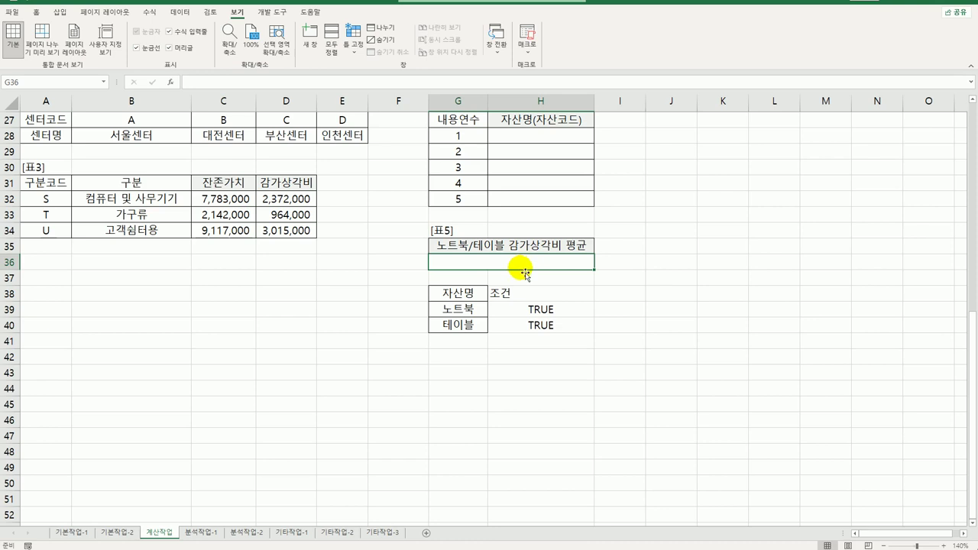
{"action": "type", "text": "=dav"}
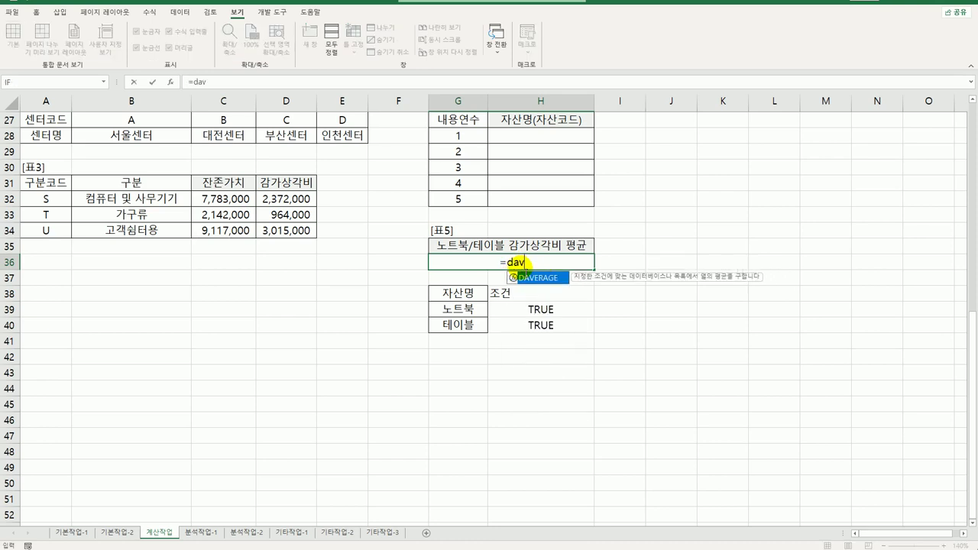
{"action": "double_click", "coordinate": [527, 277]}
{"action": "scroll", "coordinate": [456, 264], "scroll_direction": "up", "scroll_amount": 9}
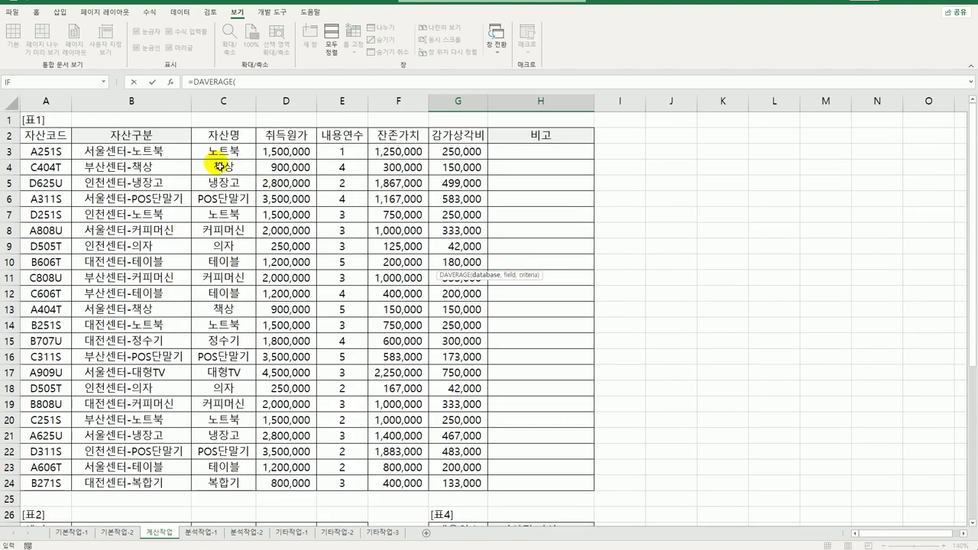
{"action": "left_click_drag", "start_coordinate": [46, 134], "coordinate": [453, 483]}
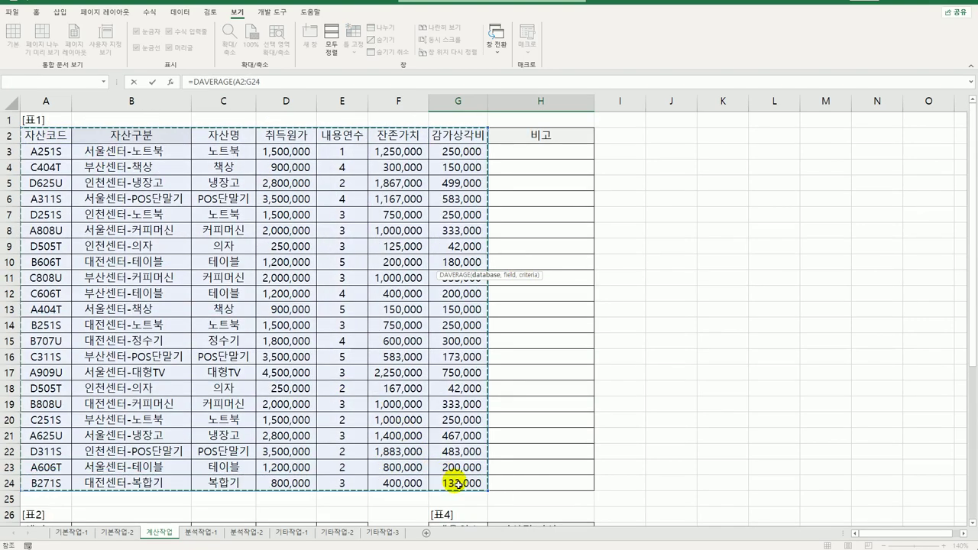
{"action": "type", "text": ","}
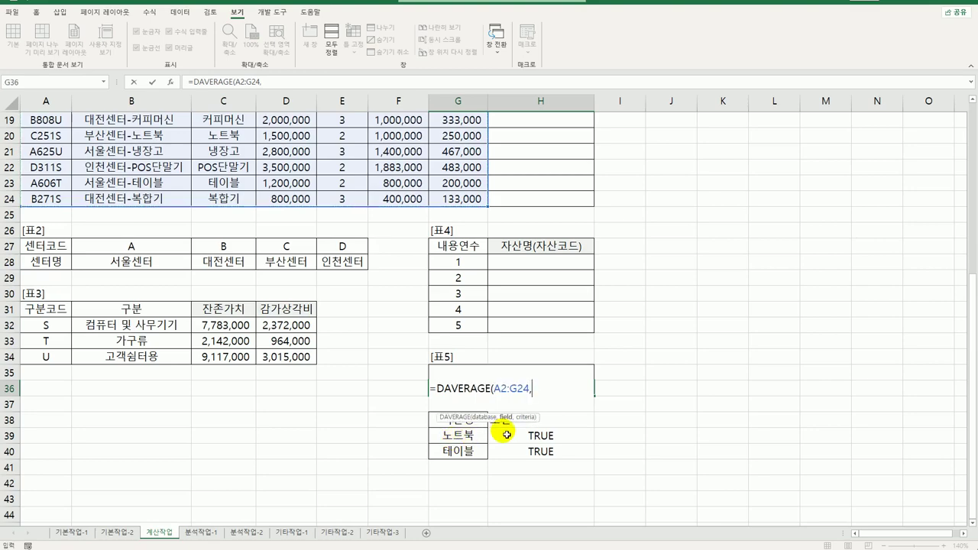
Complete G36's DAVERAGE with the 감가상각비 heading G2 as field and G38:H40 as criteria.
{"action": "scroll", "coordinate": [507, 434], "scroll_direction": "up", "scroll_amount": 6}
{"action": "left_click", "coordinate": [461, 138]}
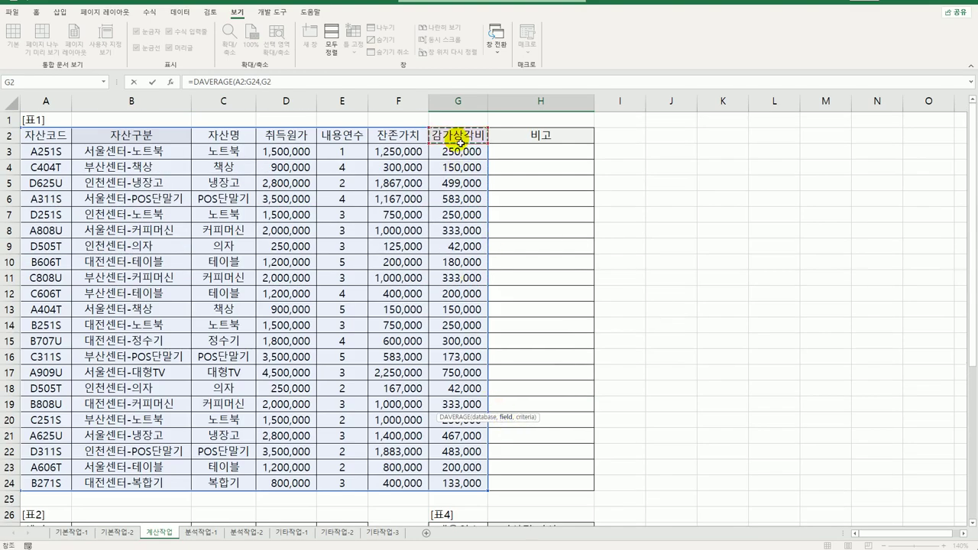
{"action": "type", "text": ","}
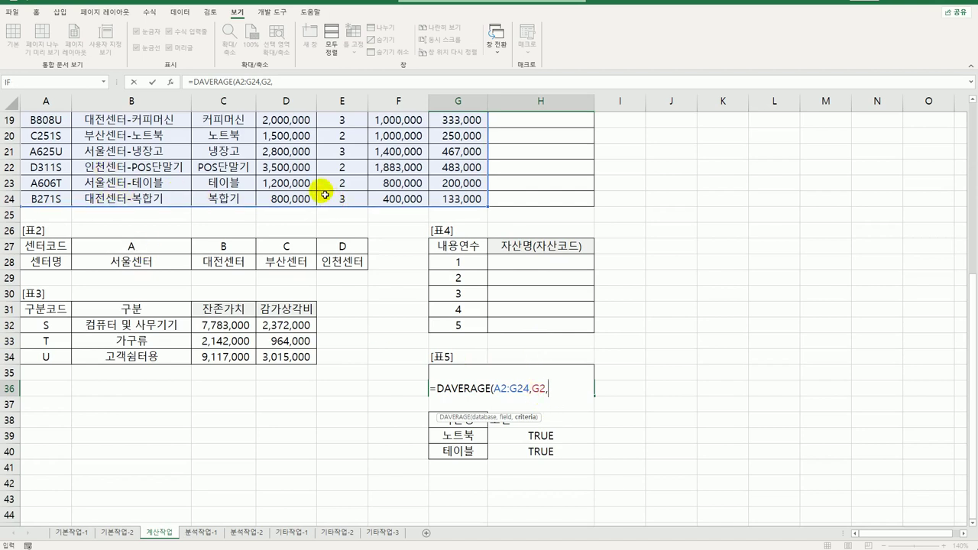
{"action": "left_click_drag", "start_coordinate": [459, 420], "coordinate": [521, 455]}
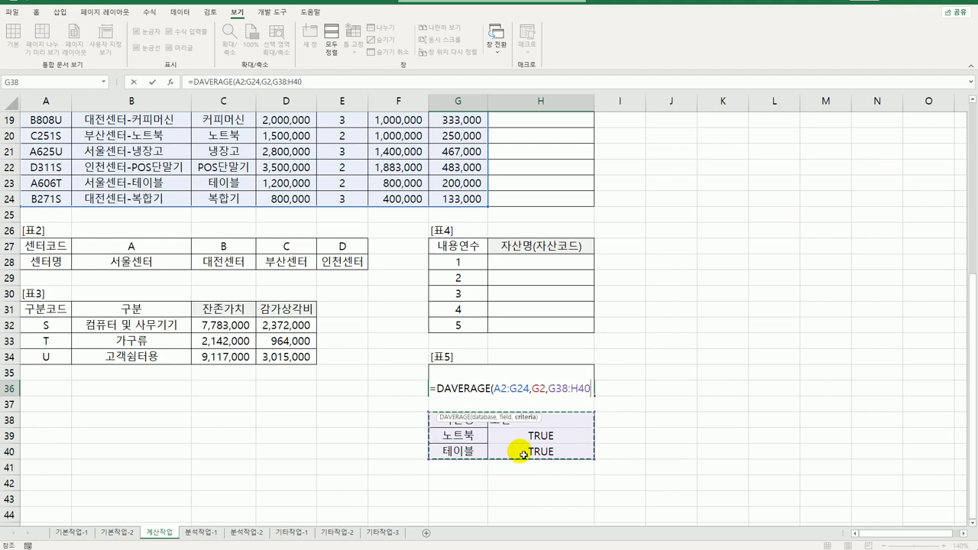
{"action": "key", "text": "Return"}
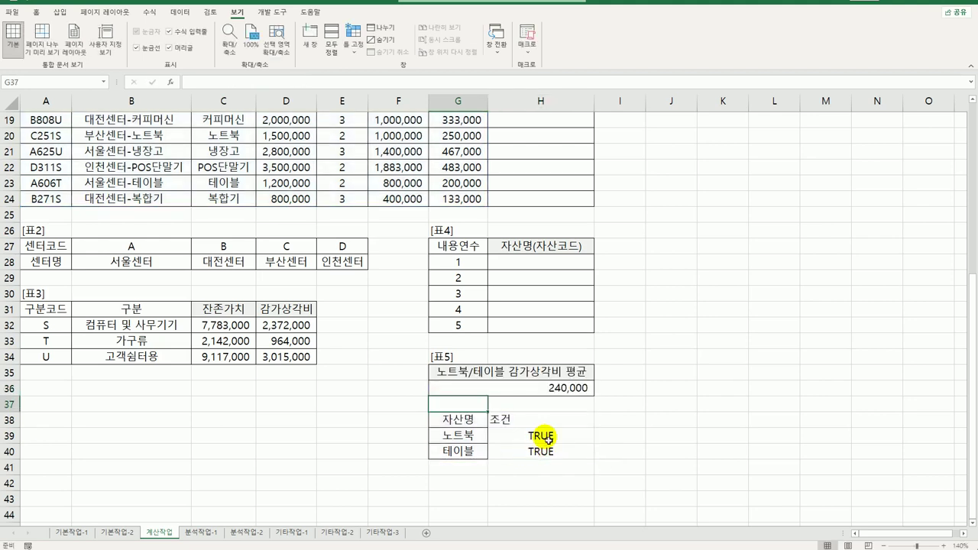
Wrap G36's DAVERAGE formula in ROUNDUP with -3 as the number of digits.
{"action": "left_click", "coordinate": [547, 389]}
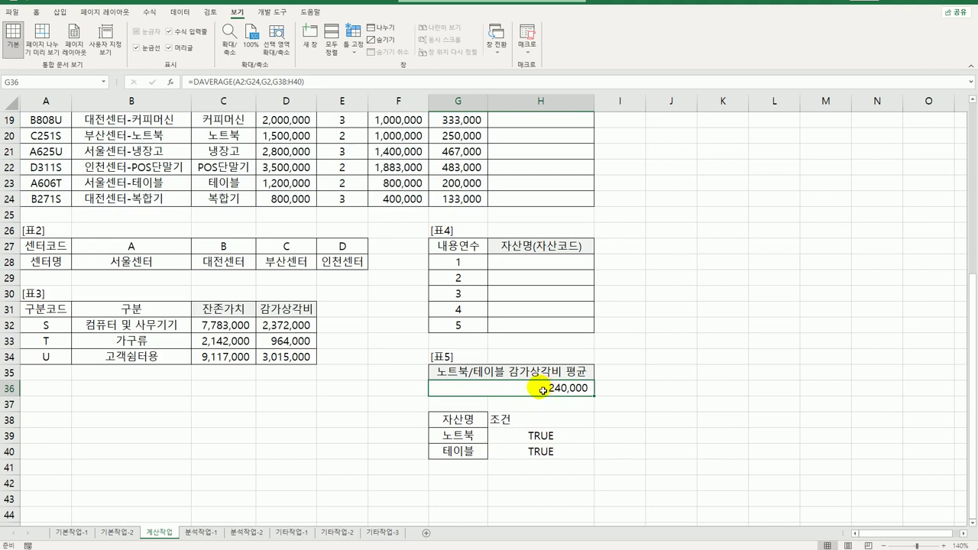
{"action": "double_click", "coordinate": [542, 391]}
{"action": "left_click", "coordinate": [441, 389]}
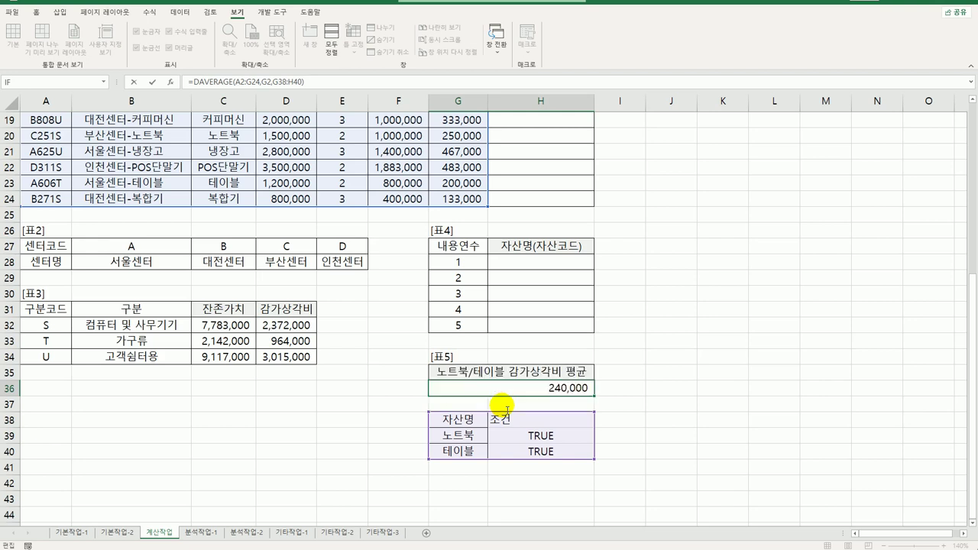
{"action": "type", "text": "round"}
{"action": "key", "text": "Down"}
{"action": "key", "text": "Down"}
{"action": "key", "text": "Tab"}
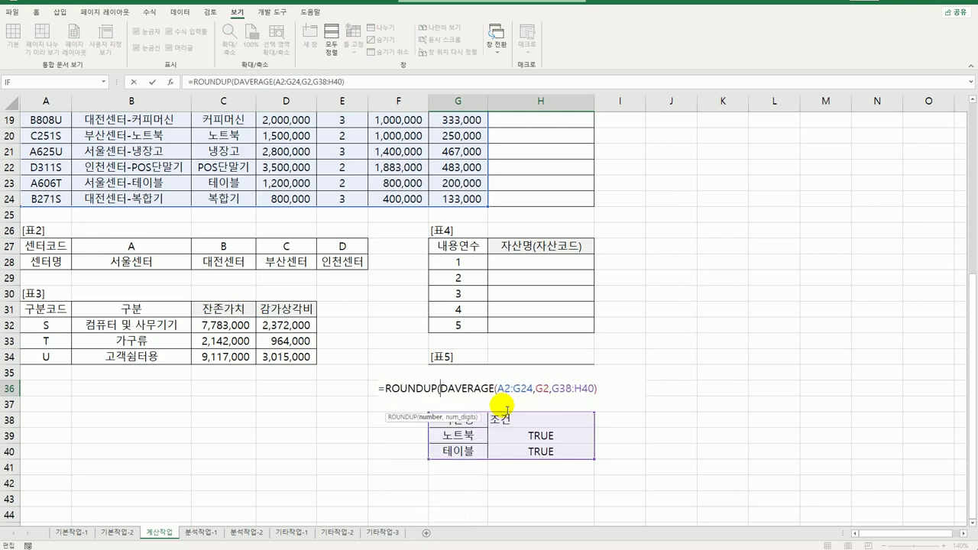
{"action": "key", "text": "End"}
{"action": "type", "text": ",-2"}
{"action": "key", "text": "BackSpace"}
{"action": "type", "text": "3)"}
{"action": "key", "text": "Return"}
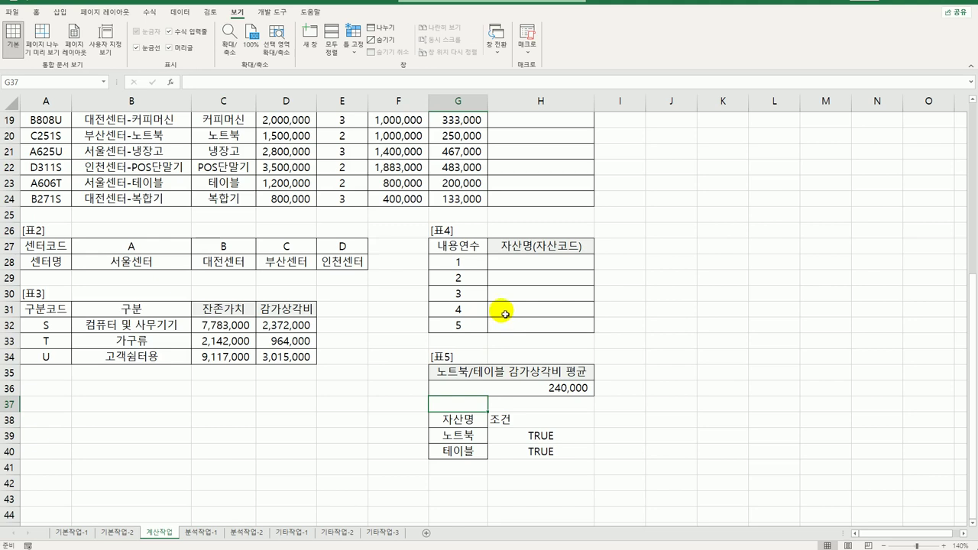
Start an INDEX formula in 표4's cell H28 with the absolute 자산명 range $C$3:$C$24 as the array.
{"action": "left_click", "coordinate": [508, 269]}
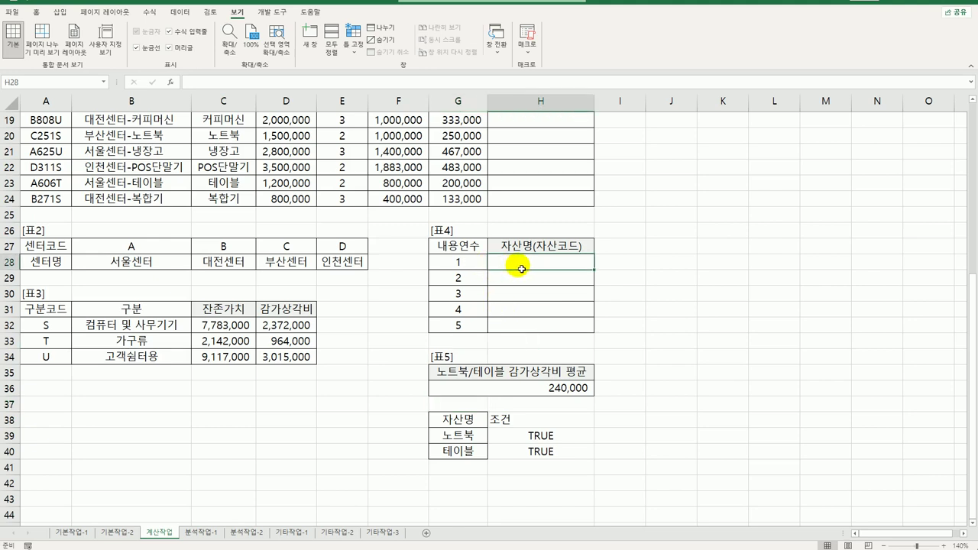
{"action": "left_click_drag", "start_coordinate": [509, 269], "coordinate": [512, 332]}
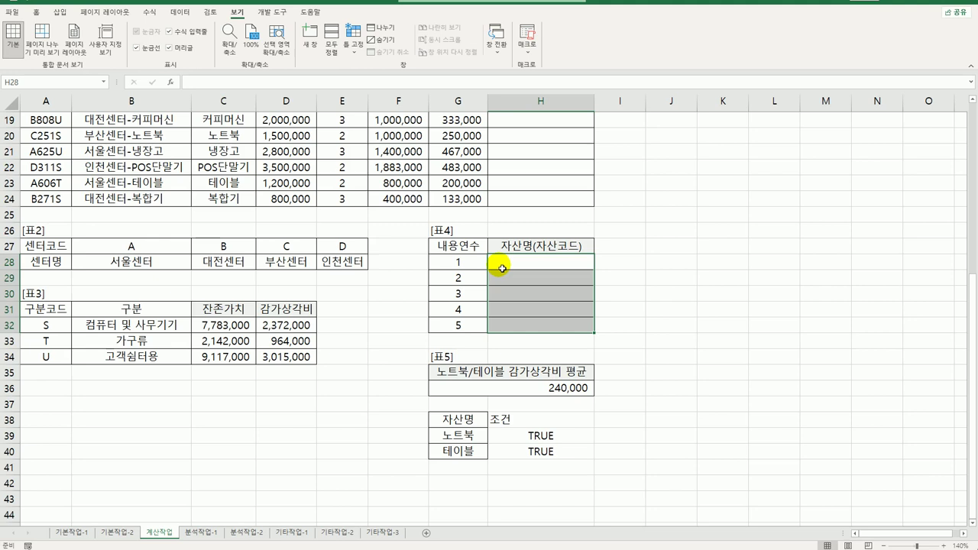
{"action": "left_click", "coordinate": [502, 268]}
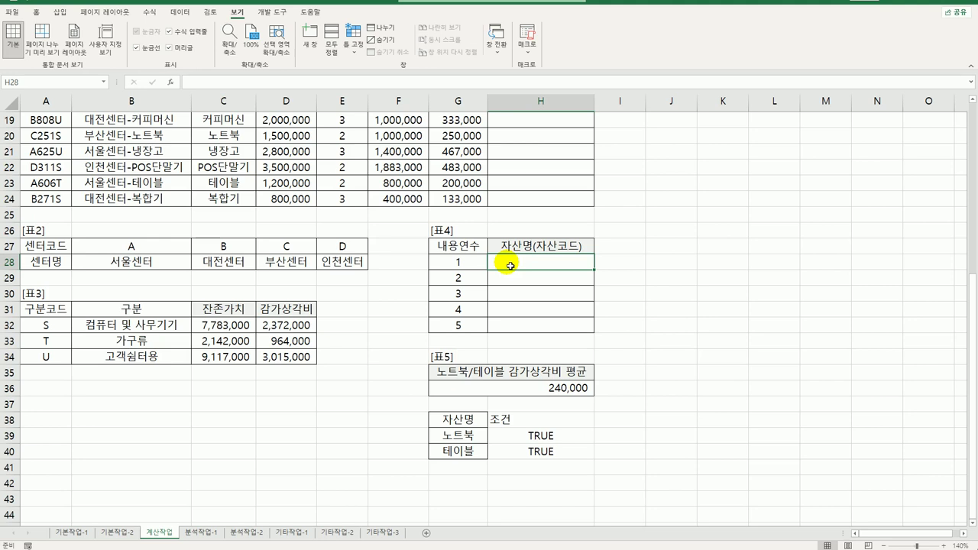
{"action": "type", "text": "="}
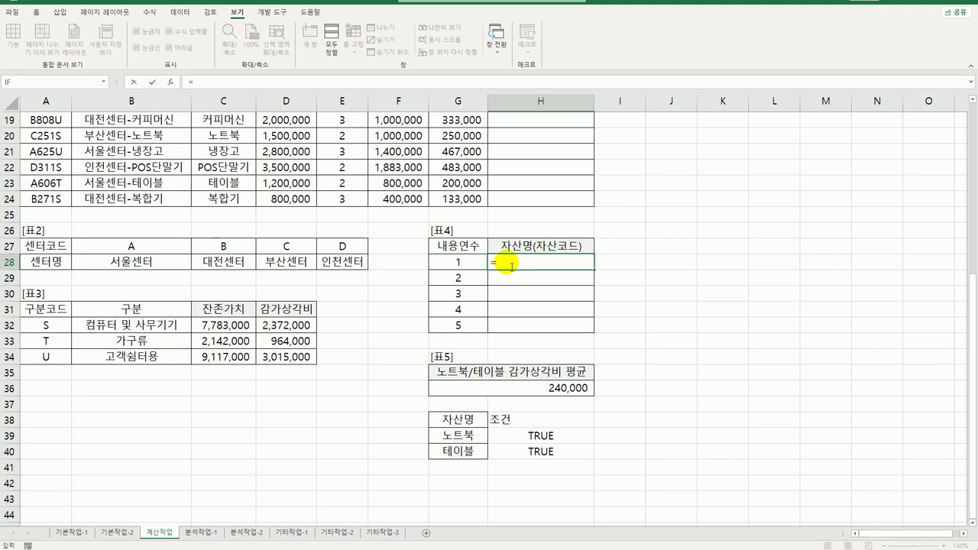
{"action": "type", "text": "ind"}
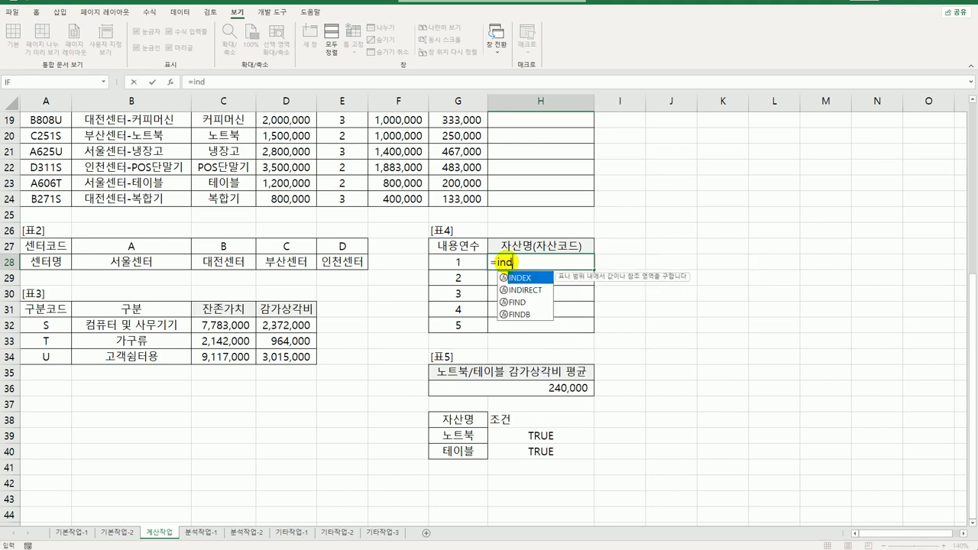
{"action": "key", "text": "Tab"}
{"action": "scroll", "coordinate": [275, 257], "scroll_direction": "up", "scroll_amount": 6}
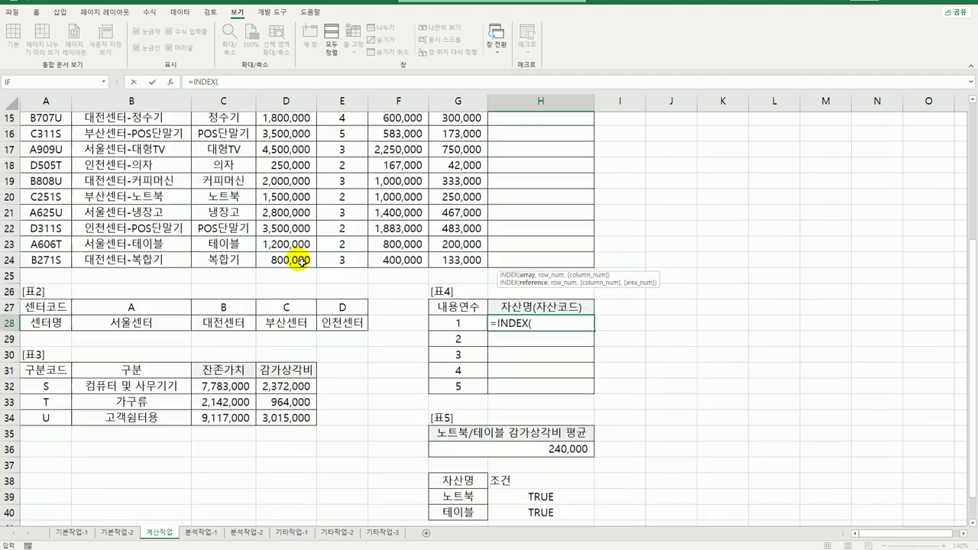
{"action": "left_click_drag", "start_coordinate": [214, 160], "coordinate": [250, 487]}
{"action": "key", "text": "F4"}
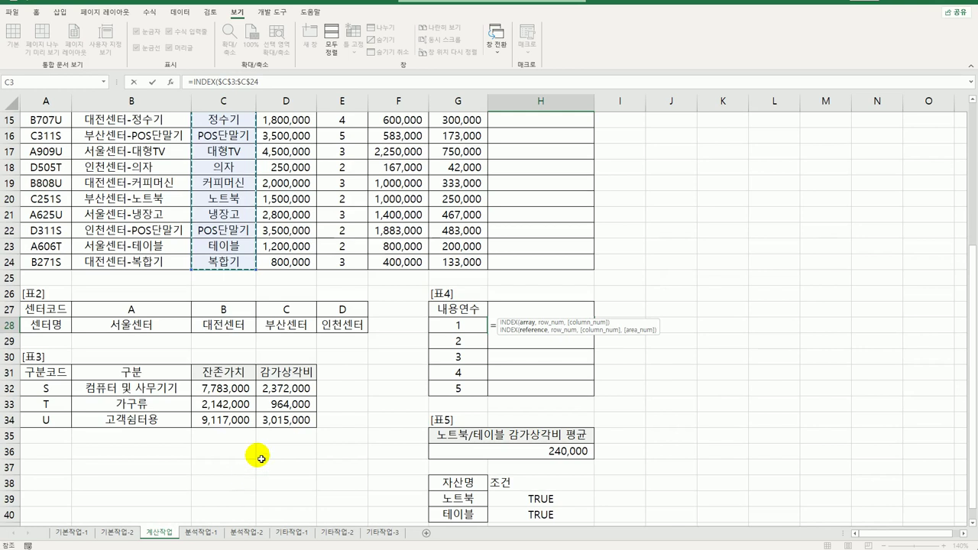
{"action": "type", "text": ","}
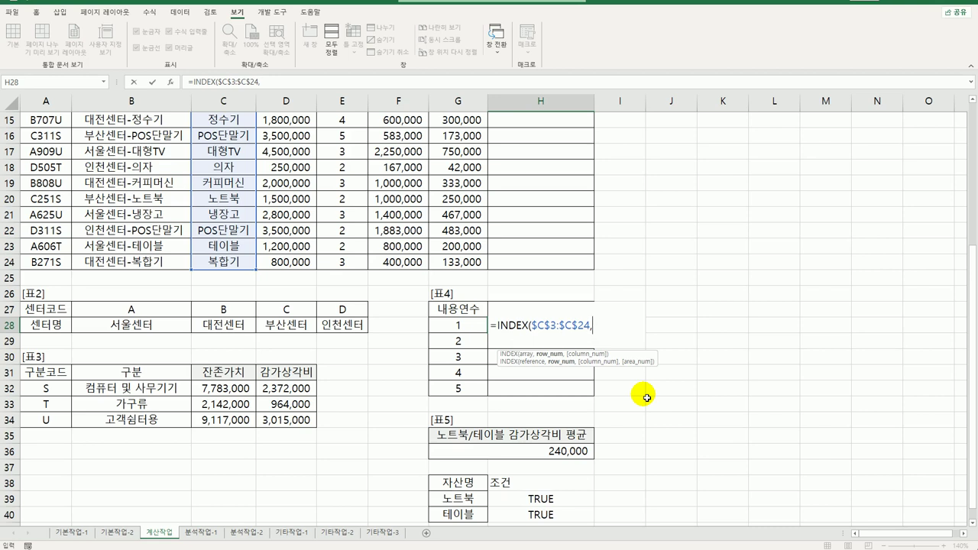
Nest MATCH and MAX as H28's row number, beginning MAX with the comparison ($E$3:$E$24=G28.
{"action": "type", "text": "match"}
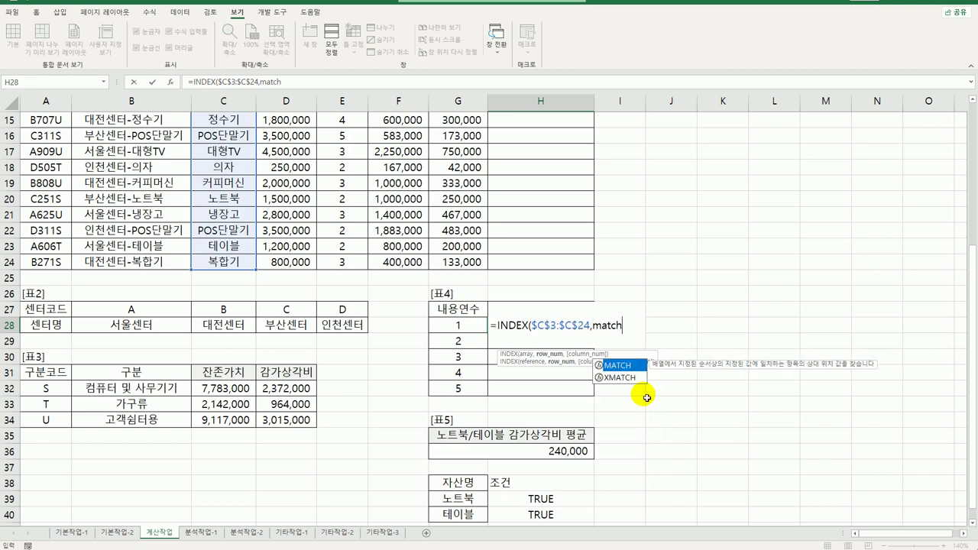
{"action": "key", "text": "Tab"}
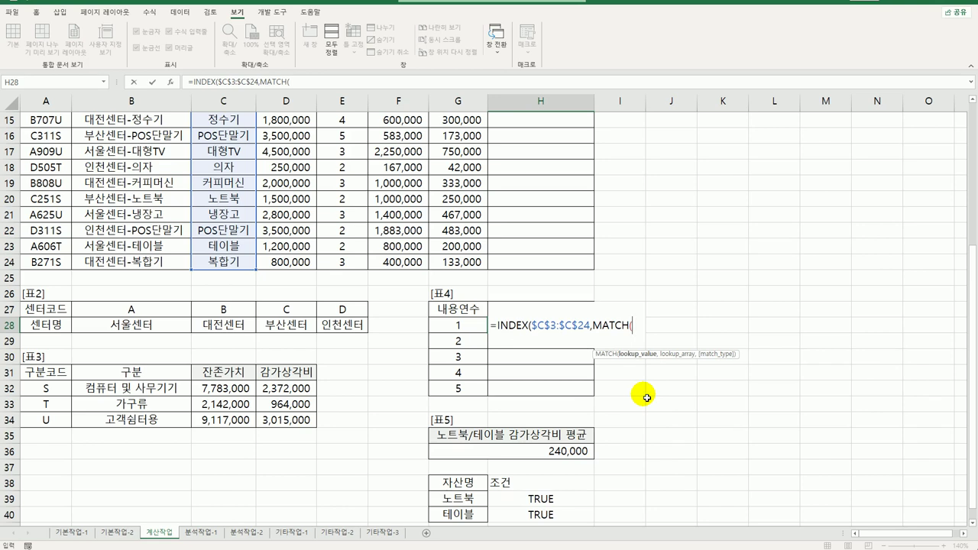
{"action": "type", "text": "max(("}
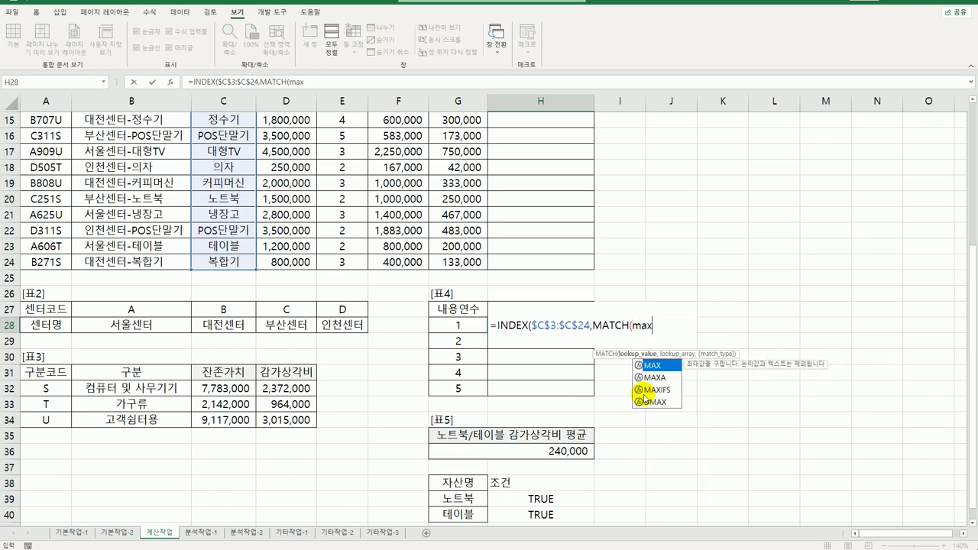
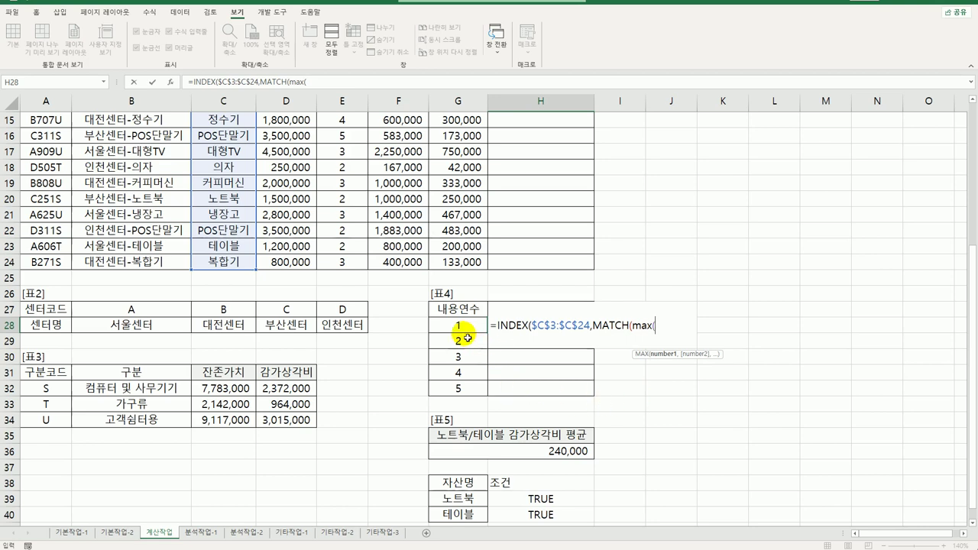
{"action": "type", "text": "("}
{"action": "scroll", "coordinate": [458, 306], "scroll_direction": "up", "scroll_amount": 5}
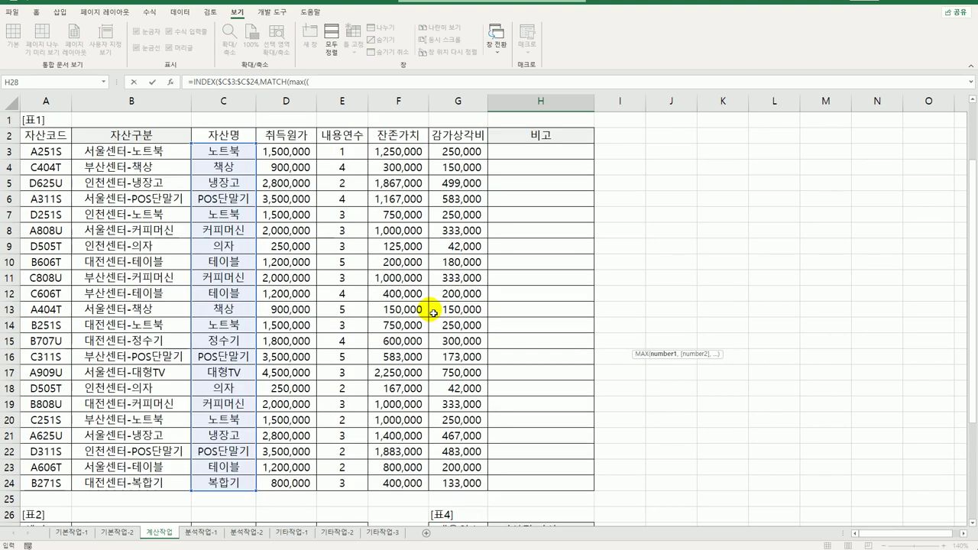
{"action": "left_click_drag", "start_coordinate": [341, 151], "coordinate": [344, 487]}
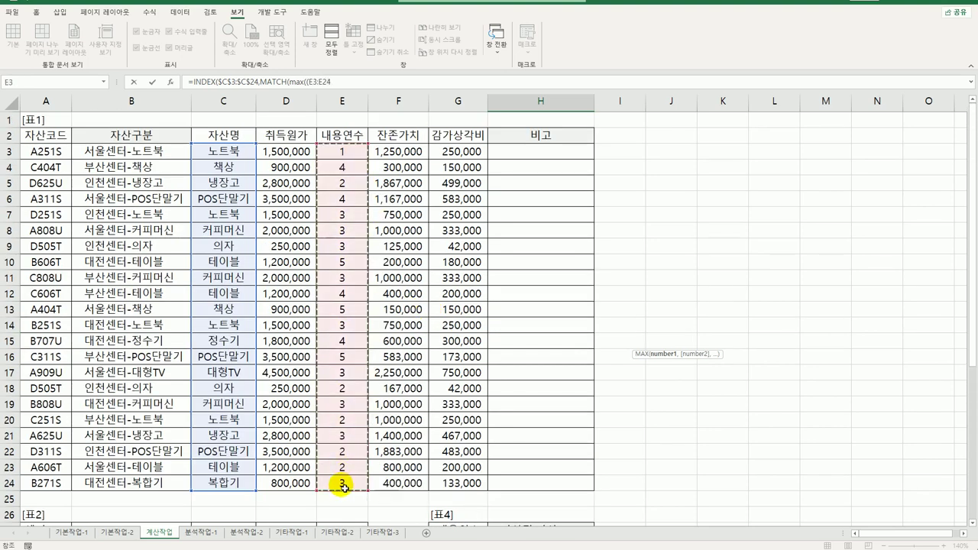
{"action": "scroll", "coordinate": [342, 486], "scroll_direction": "down", "scroll_amount": 5}
{"action": "key", "text": "F4"}
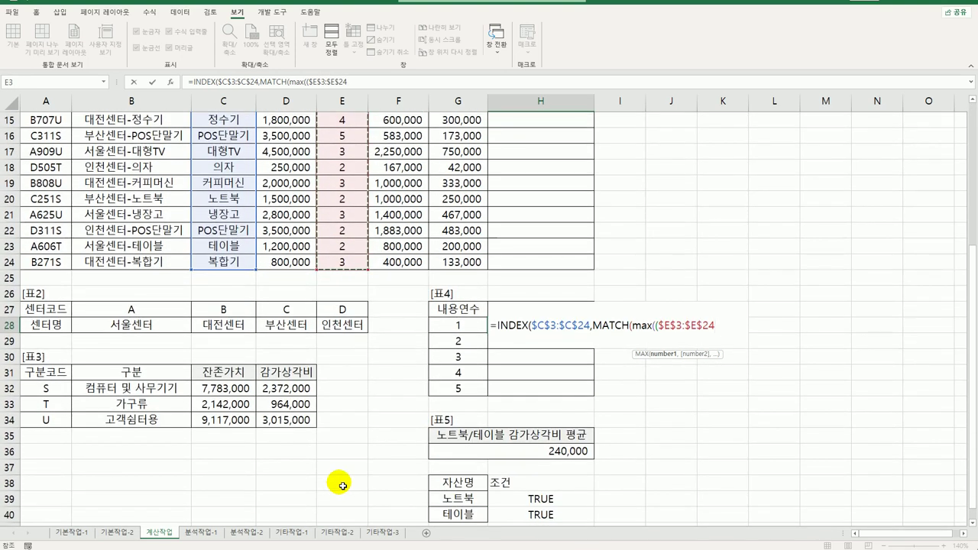
{"action": "type", "text": "="}
{"action": "key", "text": "Left"}
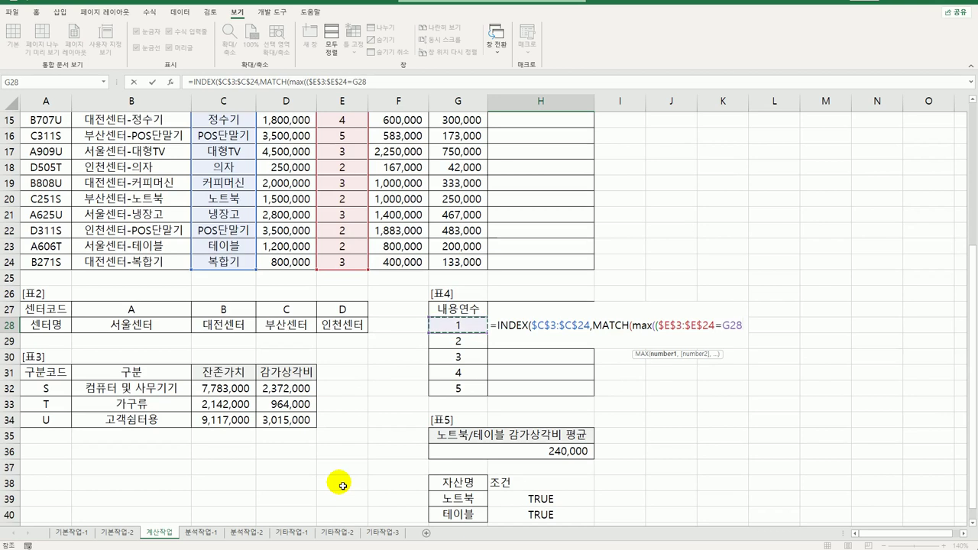
Close the comparison, multiply it by the absolute 감가상각비 range $G$3:$G$24, and close H28's MAX function.
{"action": "type", "text": ")*"}
{"action": "scroll", "coordinate": [390, 357], "scroll_direction": "up", "scroll_amount": 4}
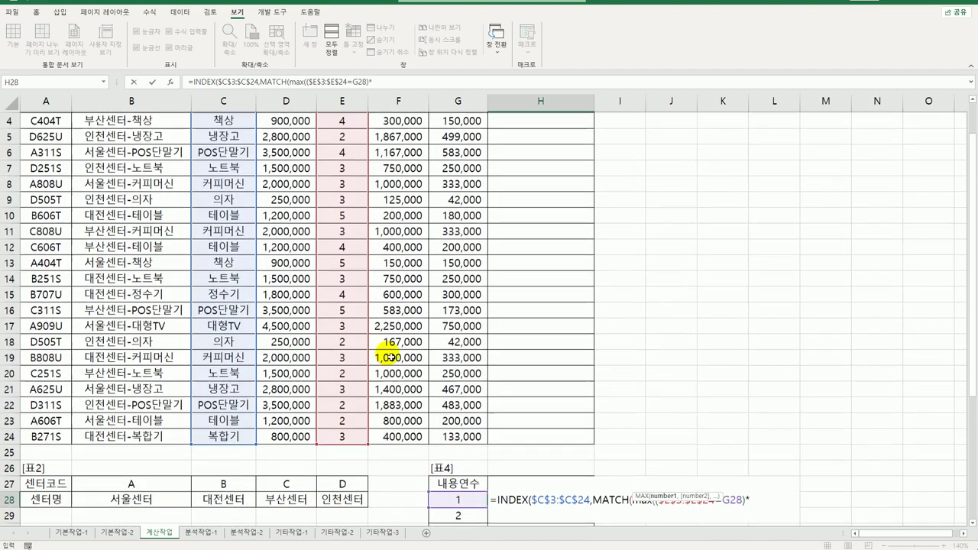
{"action": "scroll", "coordinate": [390, 356], "scroll_direction": "up", "scroll_amount": 1}
{"action": "left_click_drag", "start_coordinate": [463, 153], "coordinate": [460, 489]}
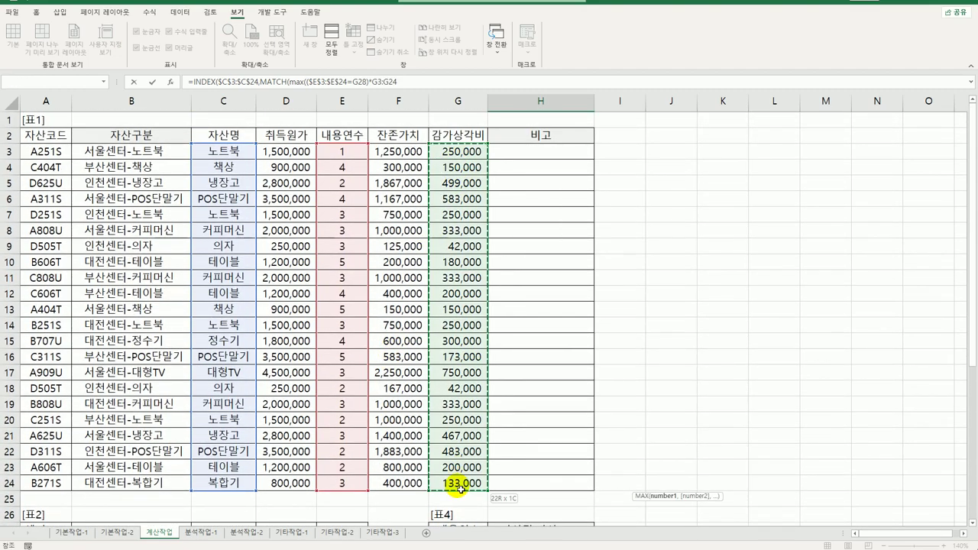
{"action": "key", "text": "F4"}
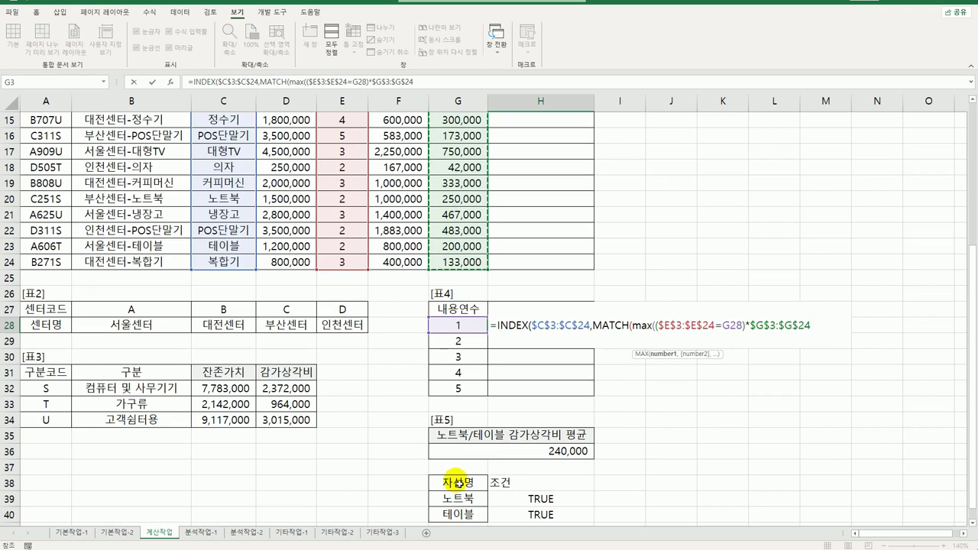
{"action": "type", "text": ")"}
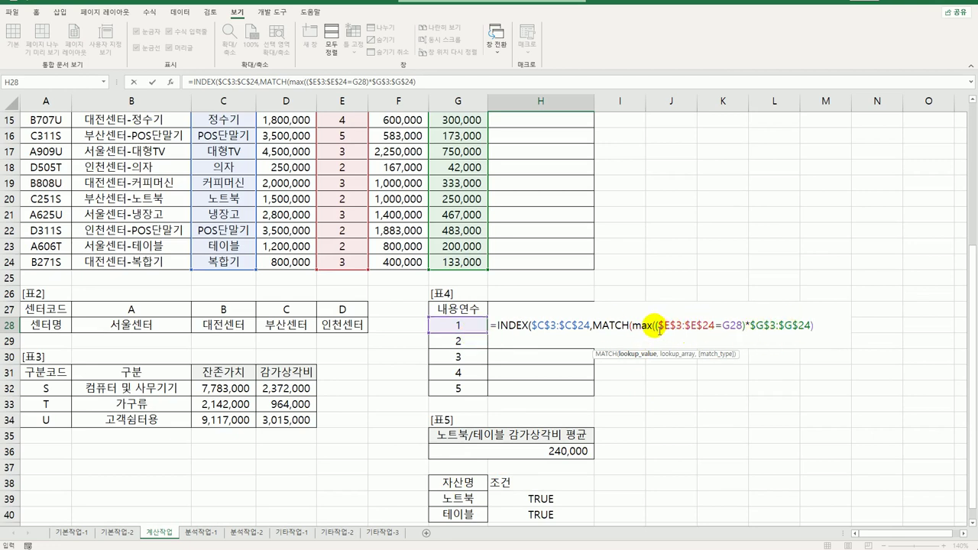
Reuse ($E$3:$E$24=G28)*$G$3:$G$24 as MATCH's lookup array with match type 0, enter H28's formula, and fill it down to H32.
{"action": "left_click_drag", "start_coordinate": [659, 330], "coordinate": [813, 330]}
{"action": "key", "text": "ctrl+c"}
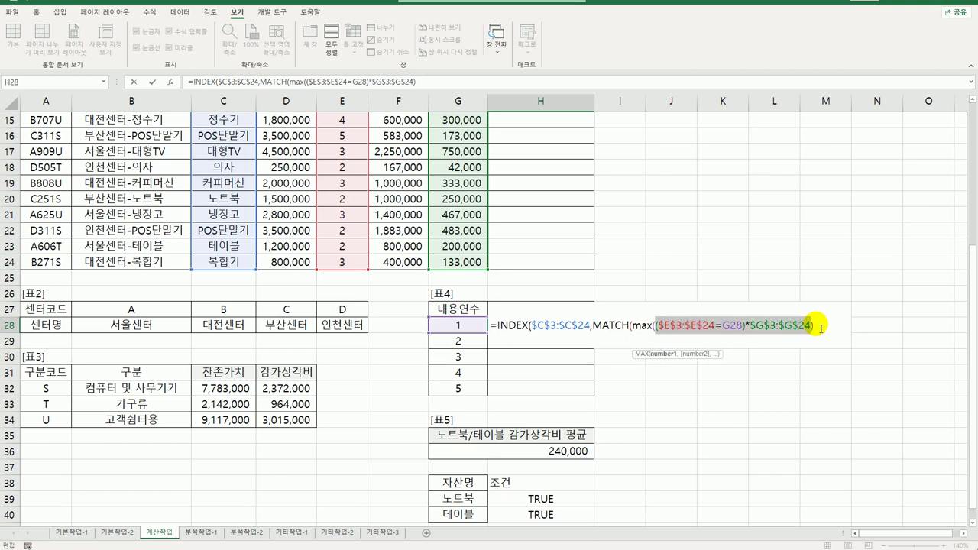
{"action": "left_click", "coordinate": [821, 330]}
{"action": "type", "text": ","}
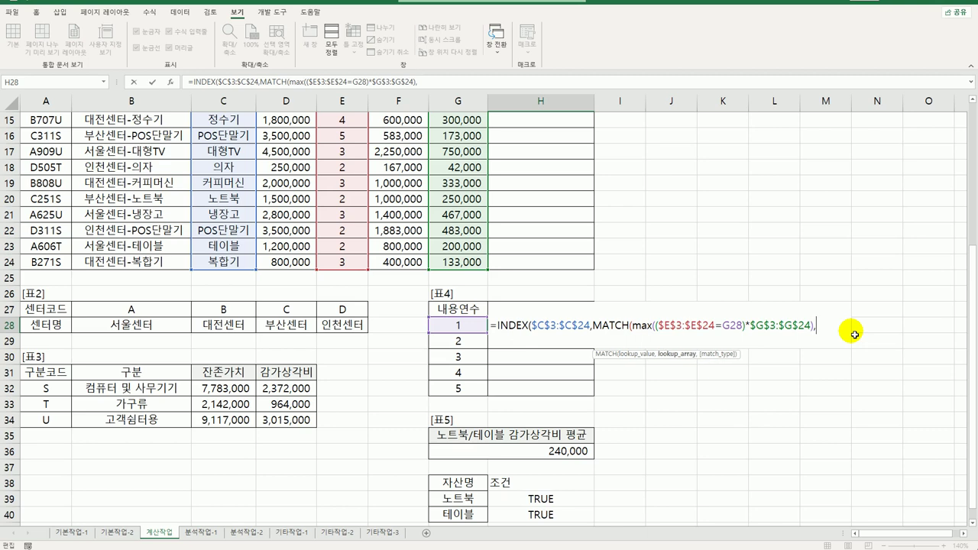
{"action": "key", "text": "ctrl+v"}
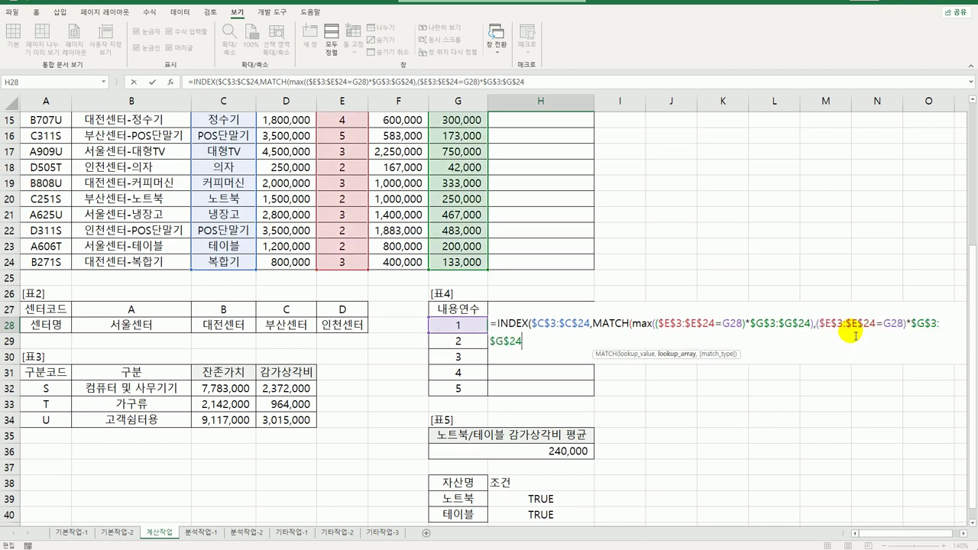
{"action": "type", "text": ","}
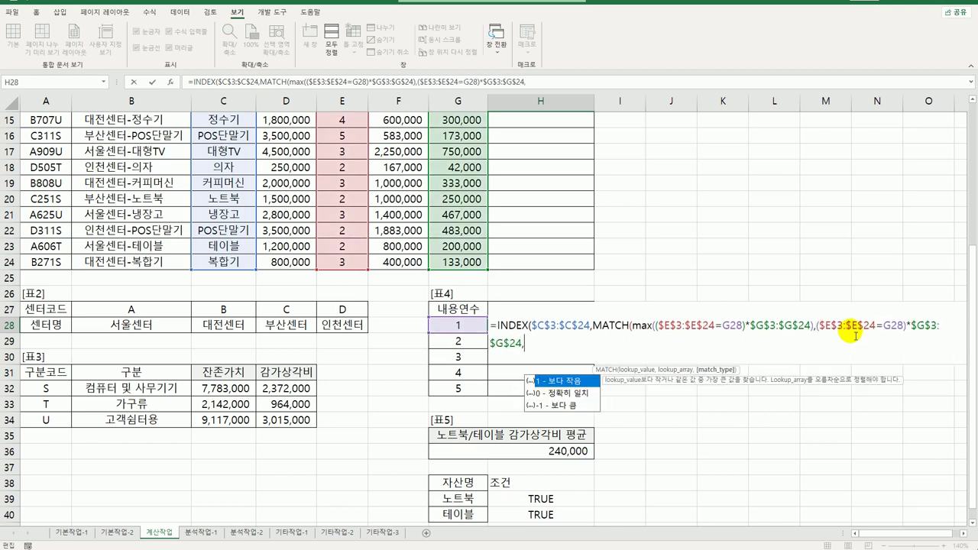
{"action": "type", "text": "0)"}
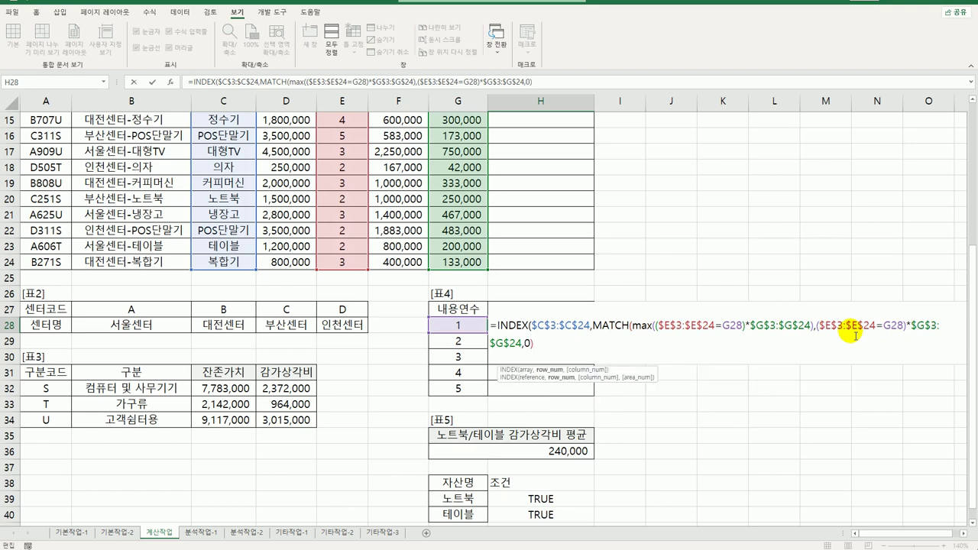
{"action": "type", "text": ")"}
{"action": "key", "text": "ctrl+Return"}
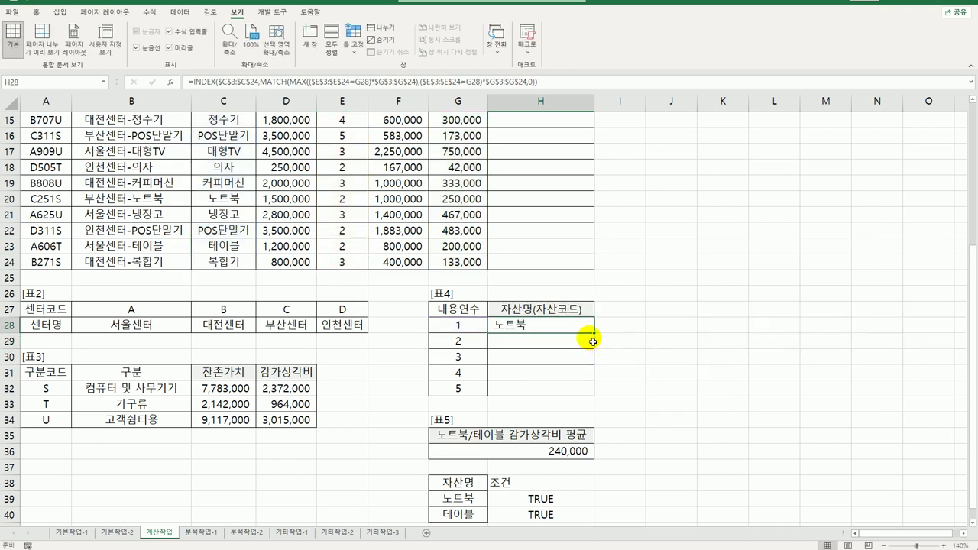
{"action": "left_click_drag", "start_coordinate": [593, 333], "coordinate": [590, 395]}
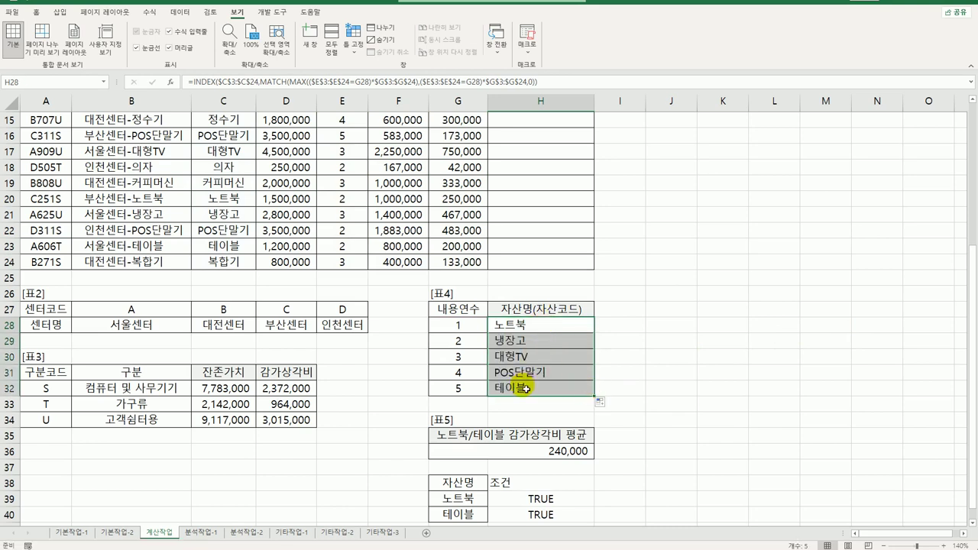
Extend H28's formula with &"("& followed by a copy of its existing INDEX/MATCH expression.
{"action": "left_click", "coordinate": [539, 328]}
{"action": "double_click", "coordinate": [543, 326]}
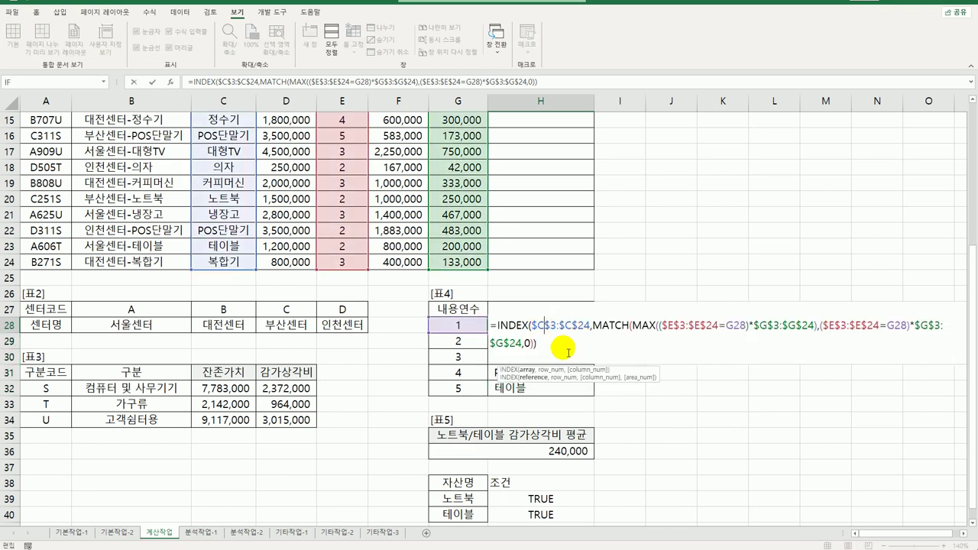
{"action": "left_click", "coordinate": [568, 351]}
{"action": "type", "text": "&"}
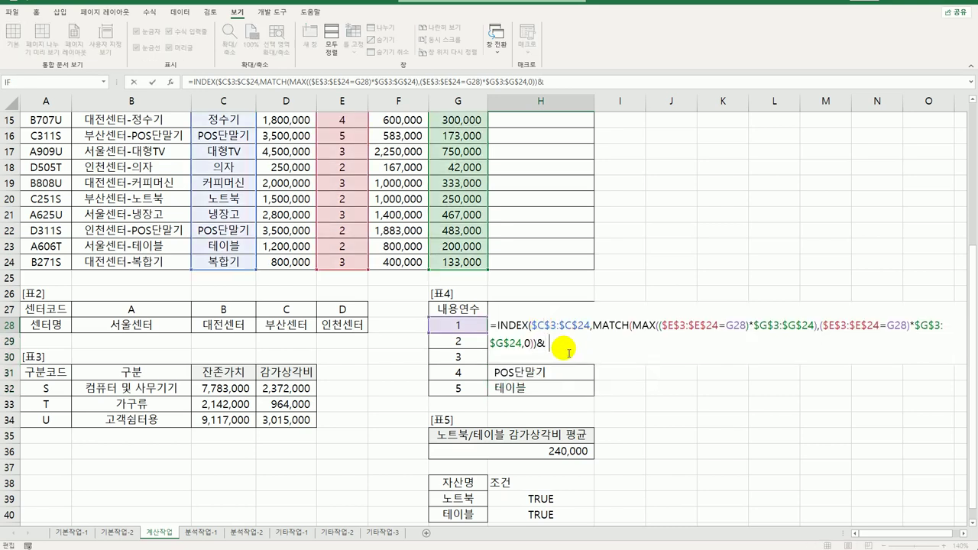
{"action": "key", "text": "BackSpace"}
{"action": "type", "text": "\"(\""}
{"action": "type", "text": "&"}
{"action": "left_click_drag", "start_coordinate": [489, 325], "coordinate": [525, 343]}
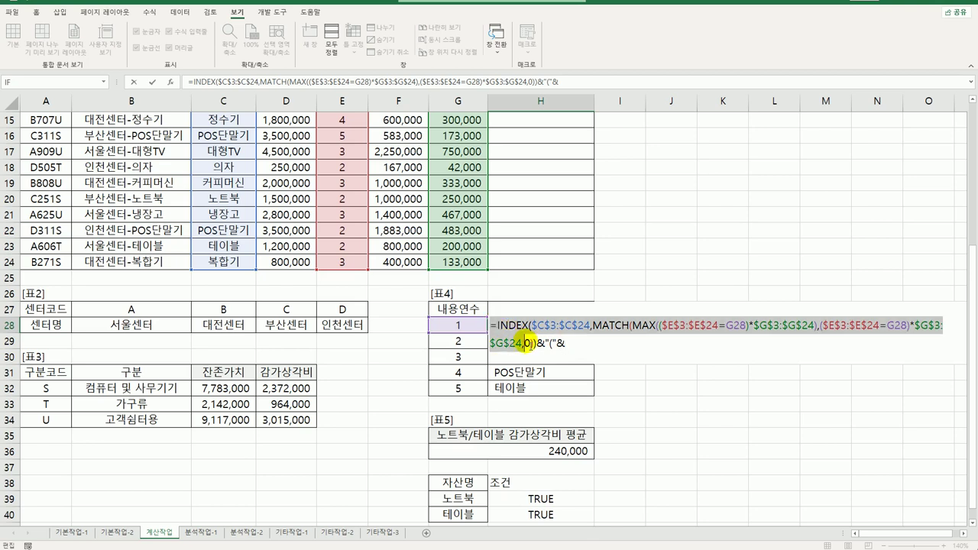
{"action": "left_click", "coordinate": [578, 348]}
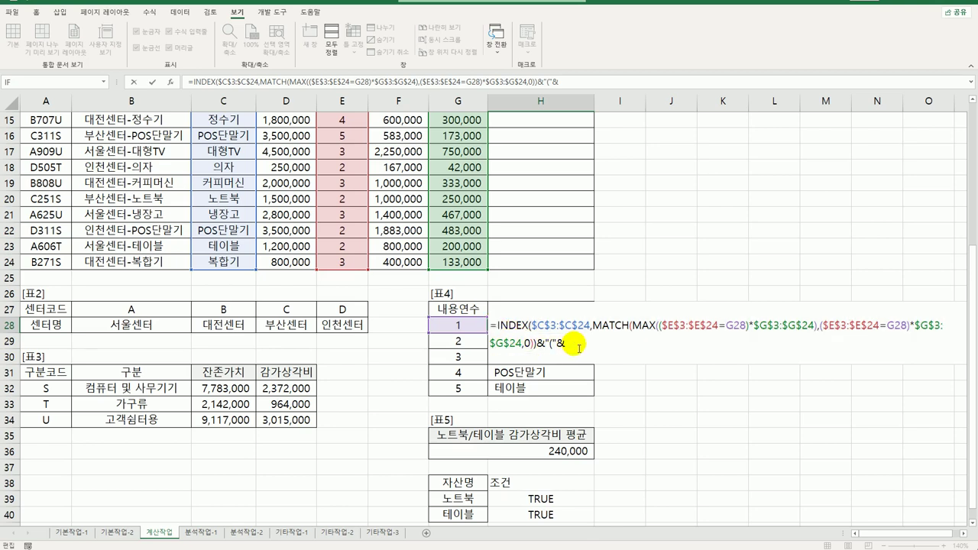
{"action": "type", "text": "=INDEX($C$3:$C$24,MATCH(MAX(($E$3:$E$24=G28)*$G$3:$G$24),($E$3:$E$24=G28)*$G$3:$G$24,0))"}
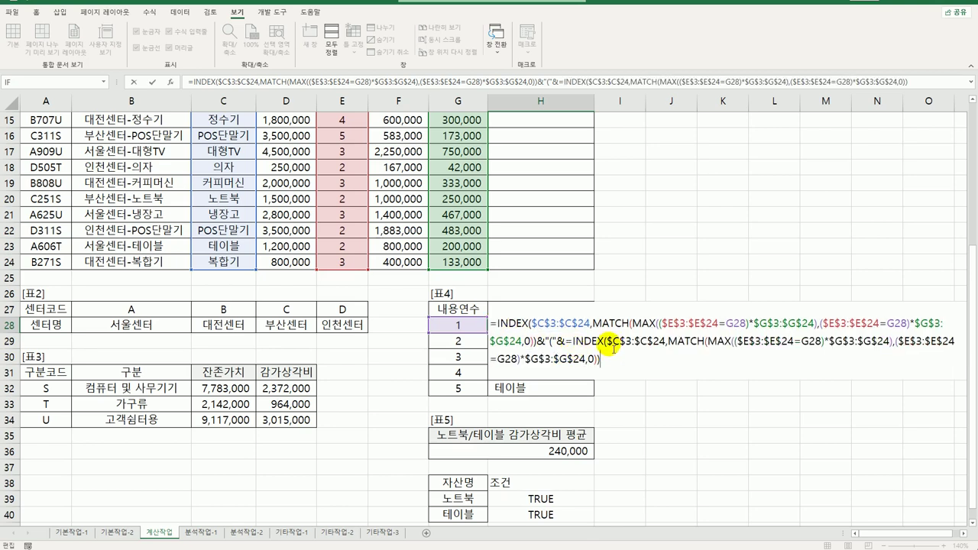
Replace the array in H28's second INDEX with the absolute 자산코드 range $A$3:$A$24.
{"action": "left_click_drag", "start_coordinate": [609, 344], "coordinate": [666, 344]}
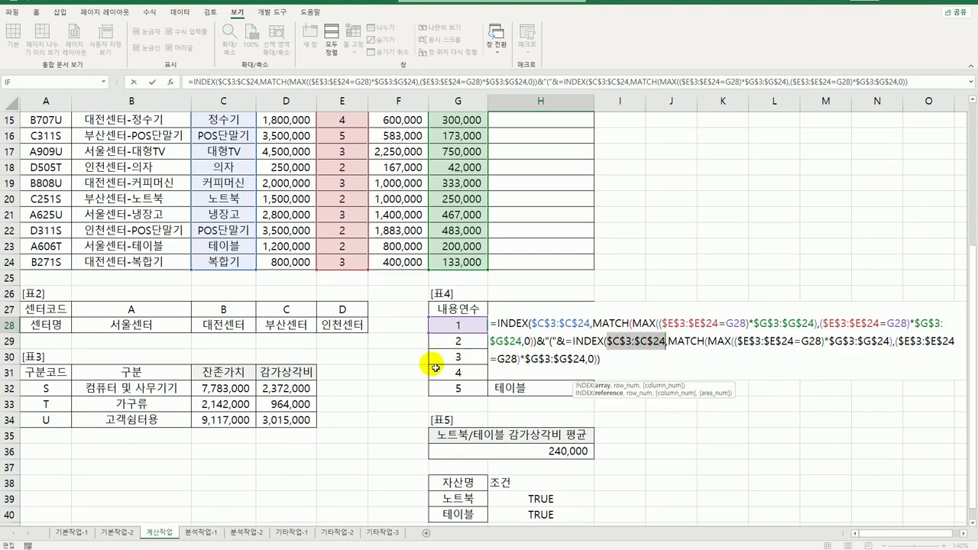
{"action": "scroll", "coordinate": [434, 368], "scroll_direction": "up", "scroll_amount": 5}
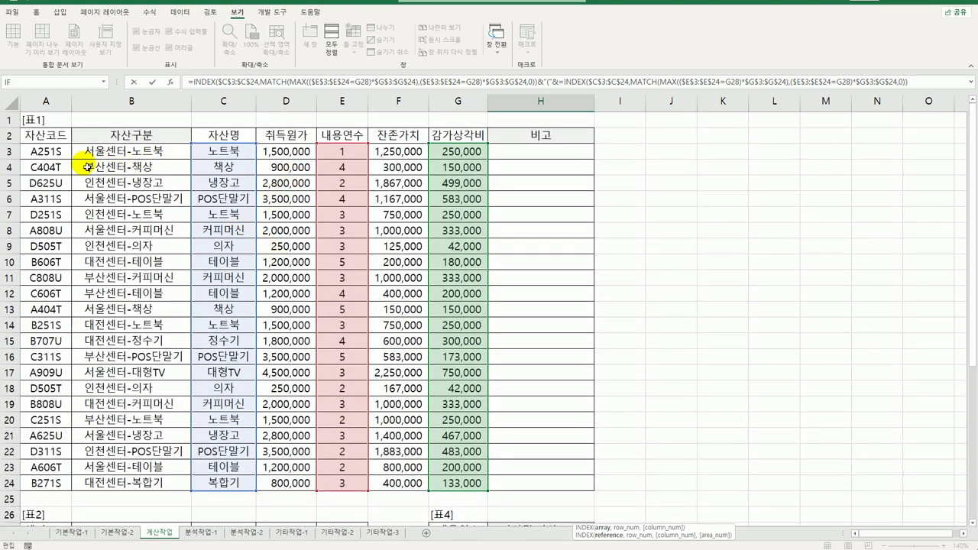
{"action": "left_click_drag", "start_coordinate": [46, 151], "coordinate": [42, 487]}
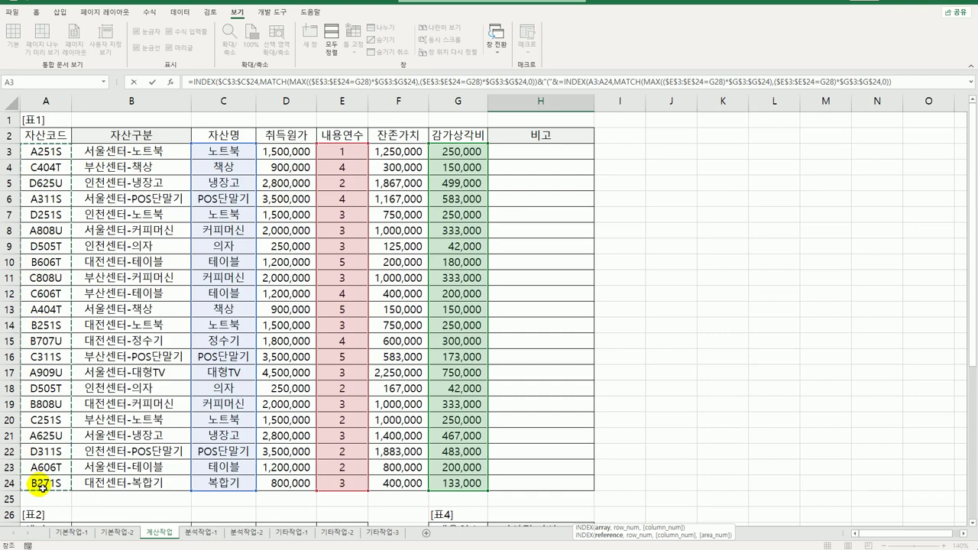
{"action": "key", "text": "F4"}
{"action": "scroll", "coordinate": [317, 415], "scroll_direction": "down", "scroll_amount": 5}
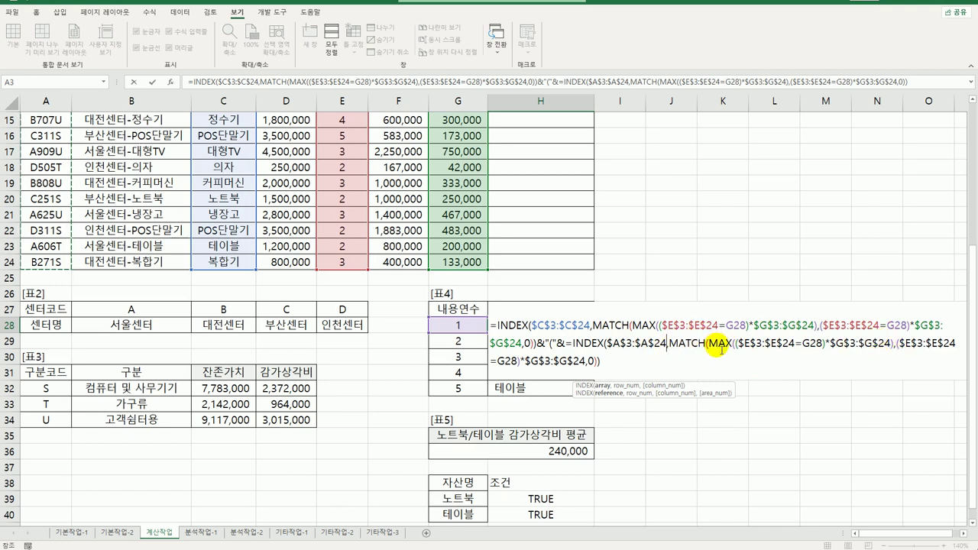
Append &")" to H28's formula, enter it as an array formula accepting the proposed correction, and fill it down to H32.
{"action": "left_click", "coordinate": [622, 362]}
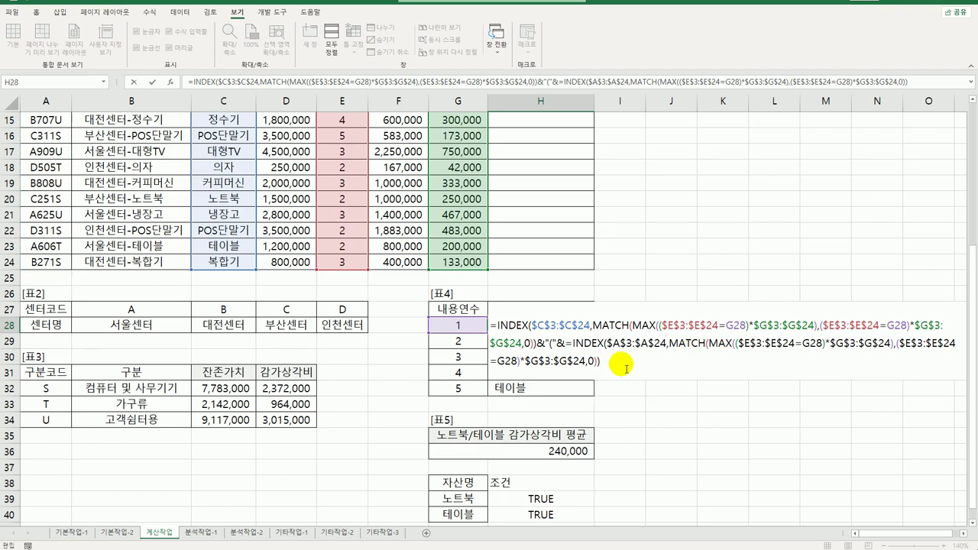
{"action": "type", "text": "&\")"}
{"action": "type", "text": "\""}
{"action": "key", "text": "Return"}
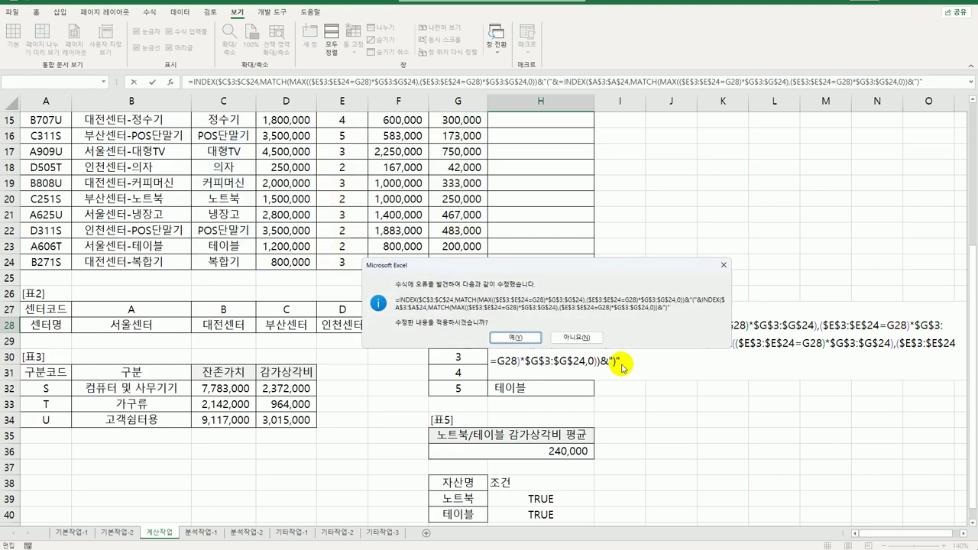
{"action": "left_click", "coordinate": [515, 337]}
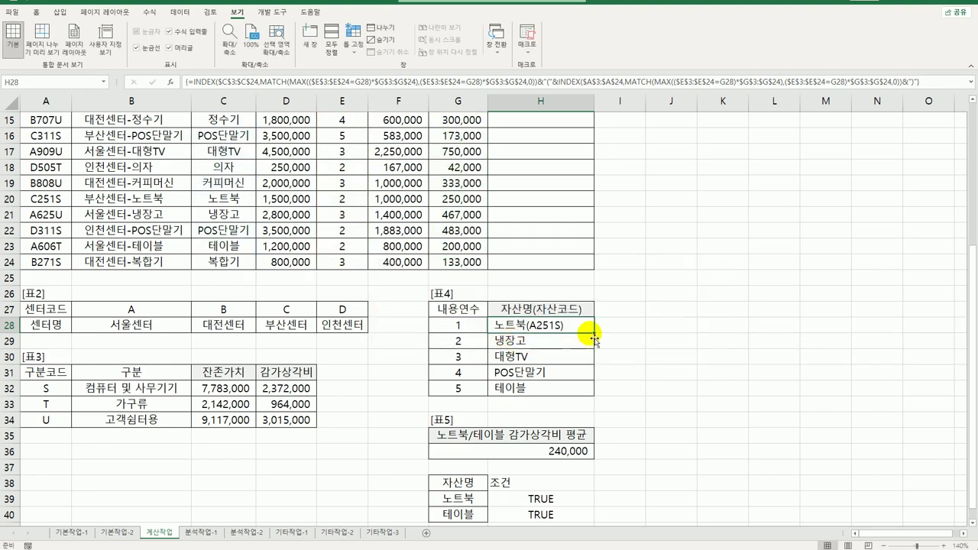
{"action": "left_click_drag", "start_coordinate": [594, 336], "coordinate": [585, 402]}
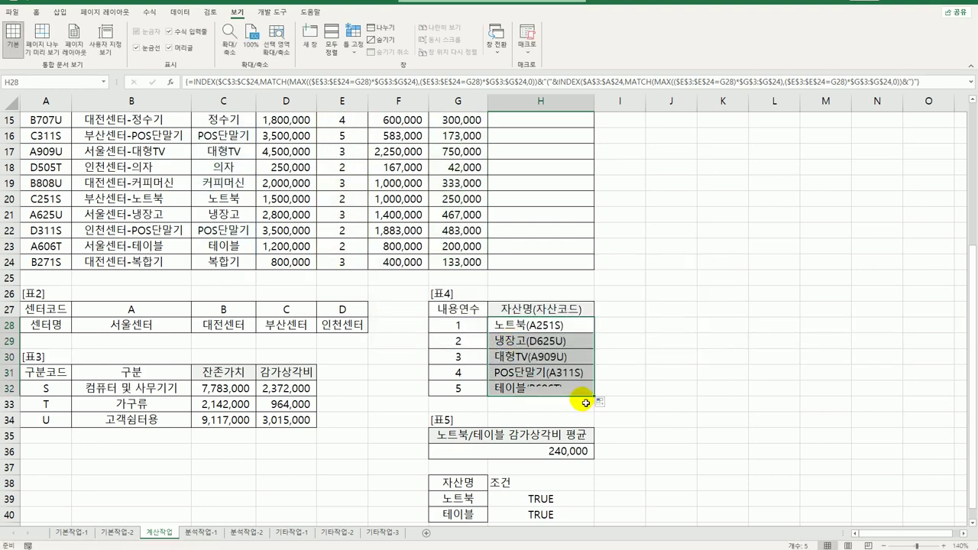
Review the two INDEX parts and the joined parentheses in H28's formula, and re-enter it as an array formula.
{"action": "double_click", "coordinate": [554, 334]}
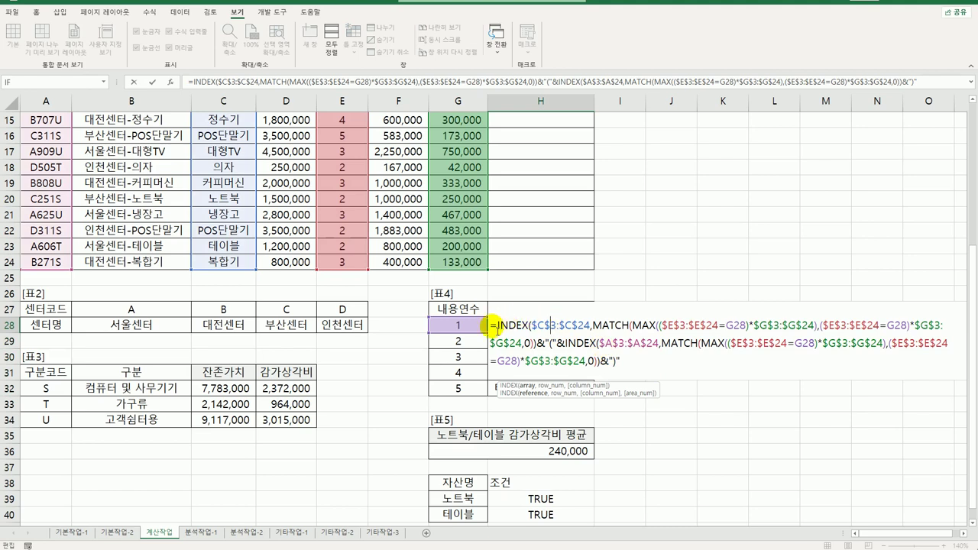
{"action": "left_click_drag", "start_coordinate": [493, 326], "coordinate": [537, 341]}
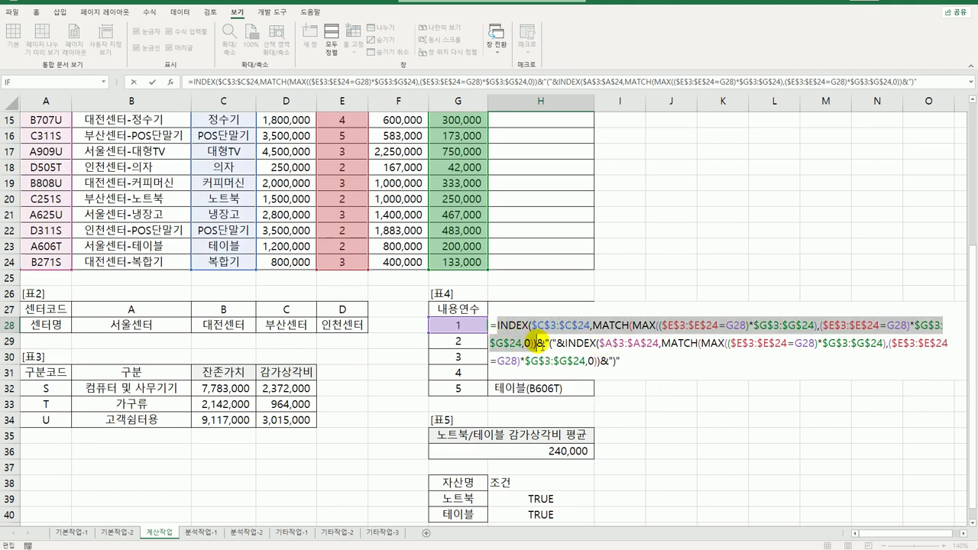
{"action": "left_click", "coordinate": [553, 342]}
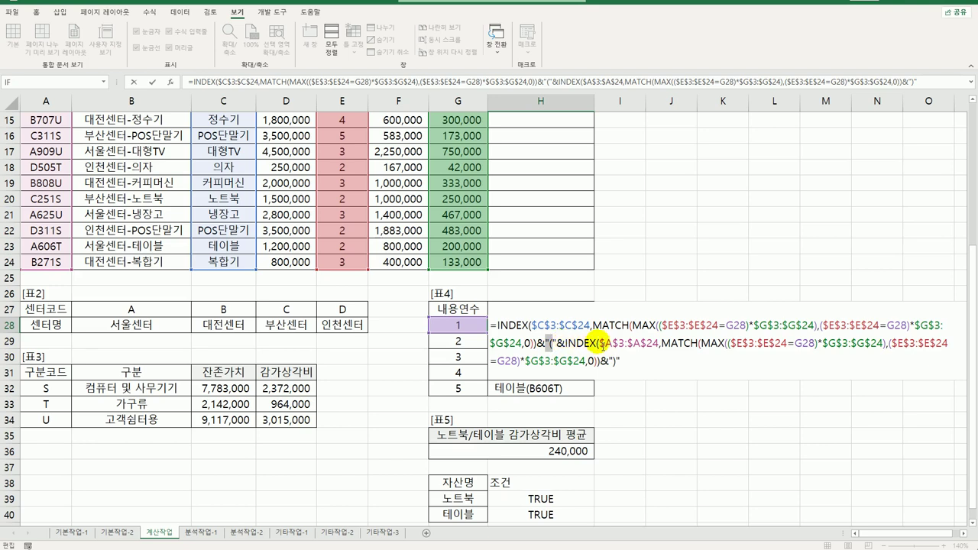
{"action": "left_click_drag", "start_coordinate": [599, 343], "coordinate": [608, 371]}
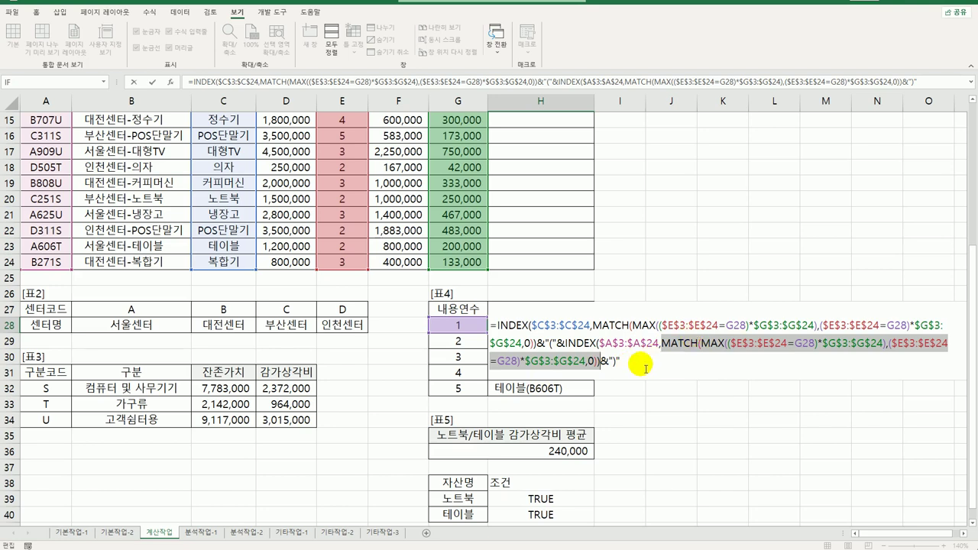
{"action": "key", "text": "ctrl+shift+Return"}
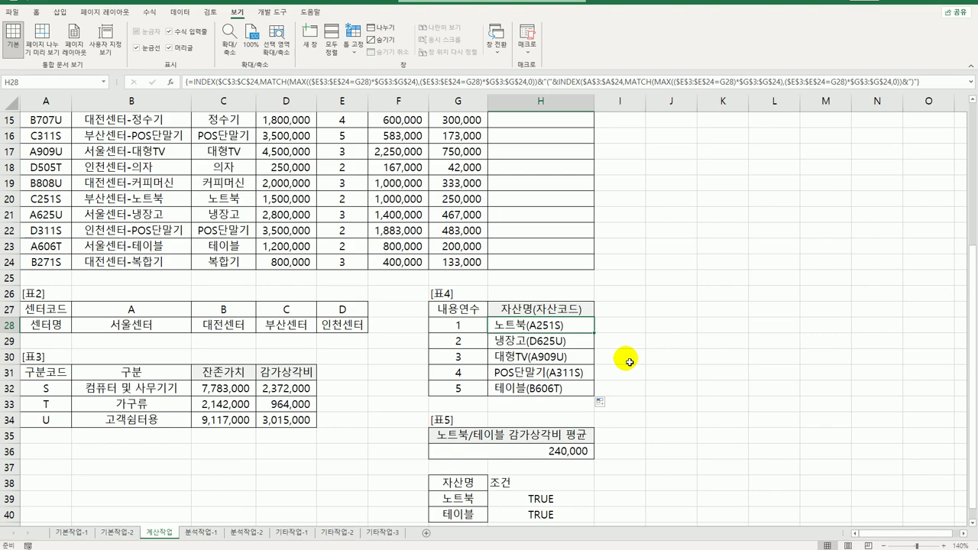
Select H3 in the 비고 column, open the Visual Basic editor, and insert a new module.
{"action": "scroll", "coordinate": [541, 252], "scroll_direction": "up", "scroll_amount": 5}
{"action": "left_click", "coordinate": [549, 156]}
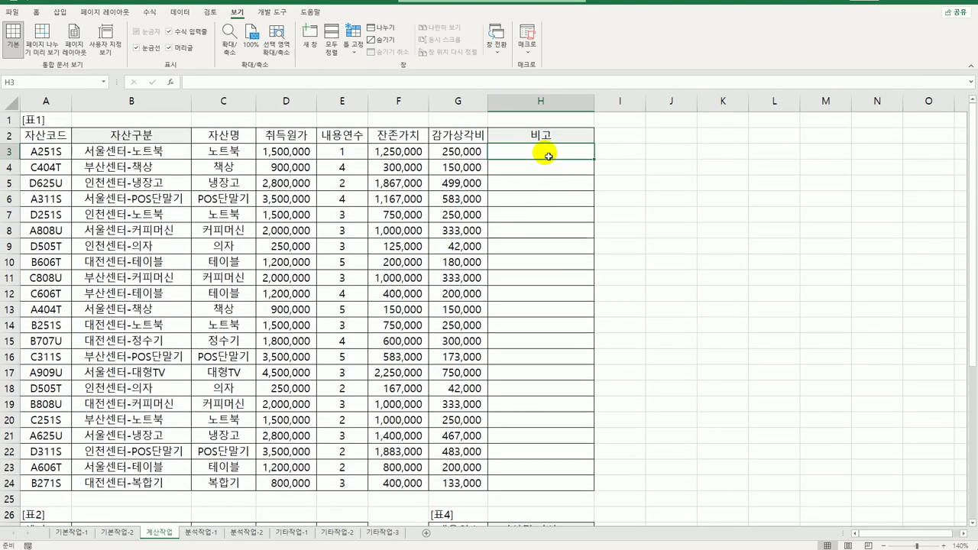
{"action": "left_click", "coordinate": [272, 13]}
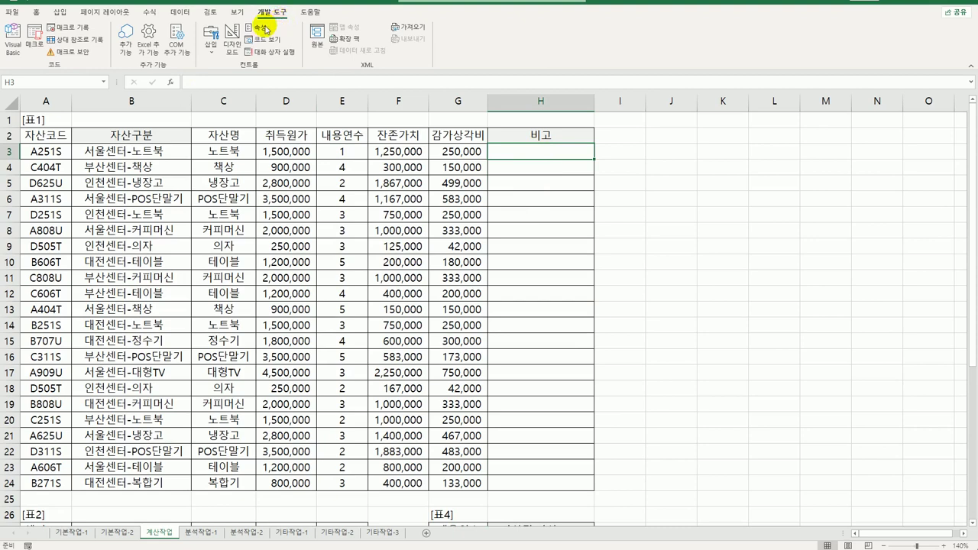
{"action": "left_click", "coordinate": [12, 39]}
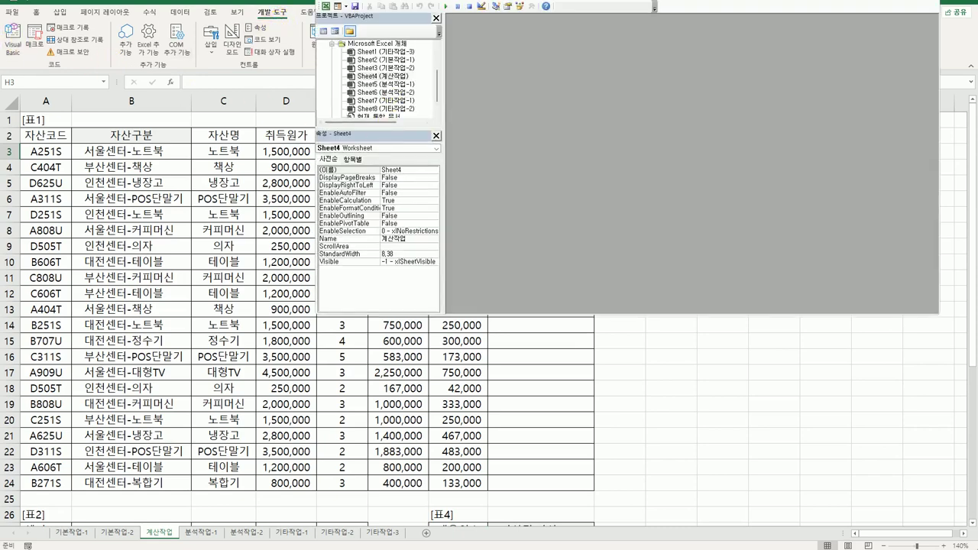
{"action": "right_click", "coordinate": [412, 14]}
{"action": "left_click", "coordinate": [435, 26]}
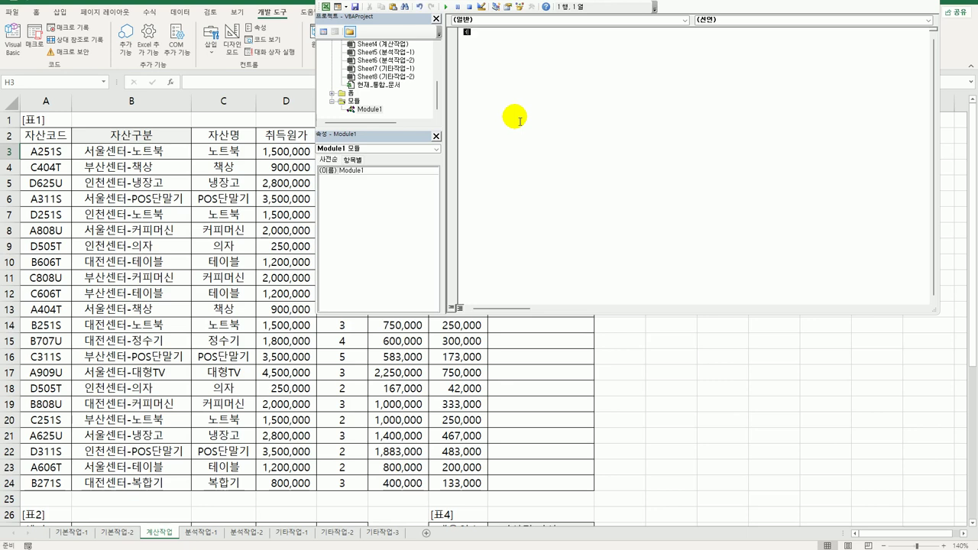
Declare the public function fn비고(자산코드) and start a Select Case block on 자산코드.
{"action": "type", "text": "public function fn비고(자산코드)"}
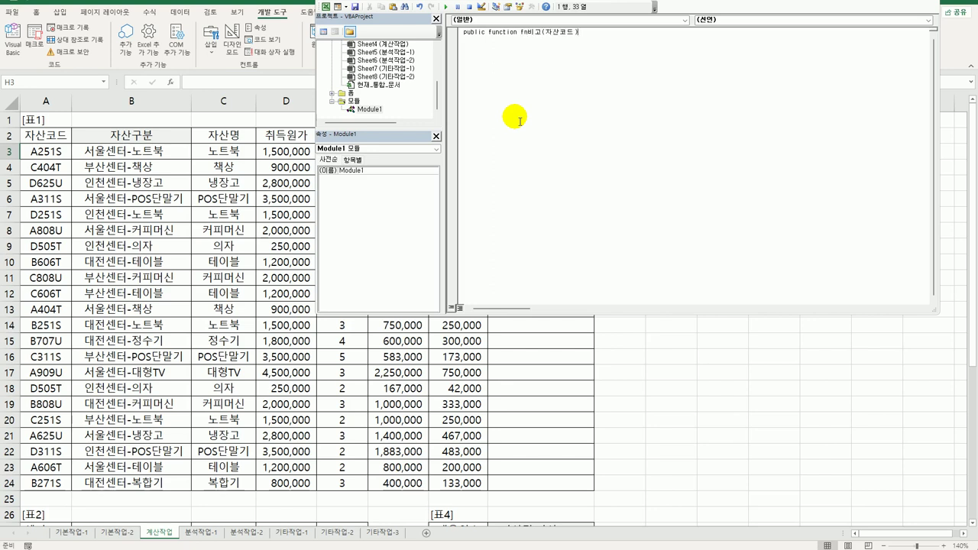
{"action": "key", "text": "Return"}
{"action": "key", "text": "Tab"}
{"action": "type", "text": "ㄴ"}
{"action": "type", "text": "select case 자산"}
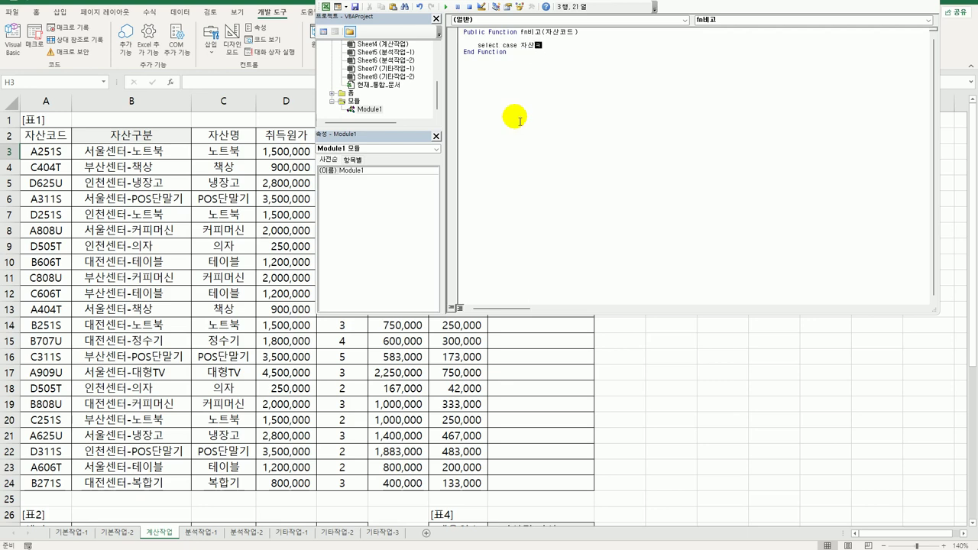
{"action": "type", "text": "코드"}
{"action": "key", "text": "Return"}
{"action": "key", "text": "Return"}
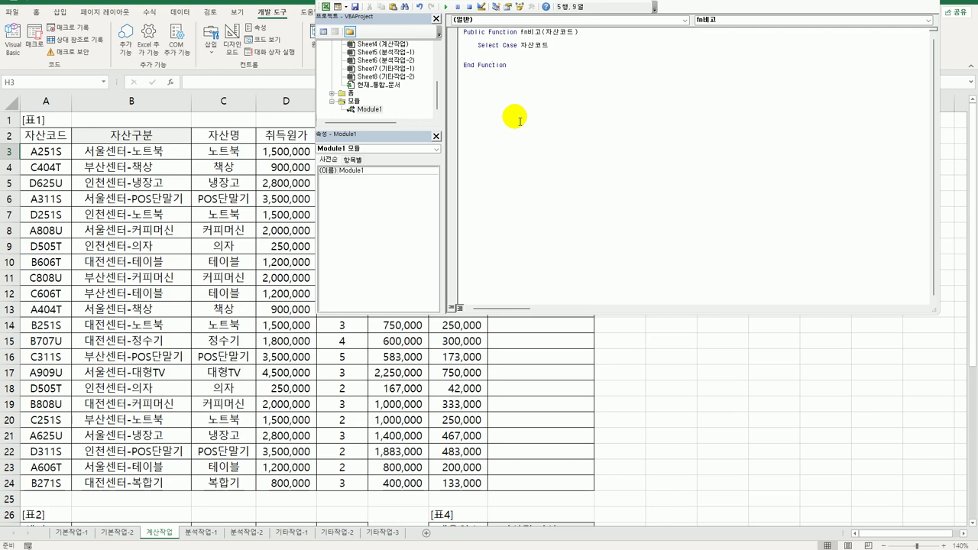
Wrap the Select Case expression in Right so it tests Right(자산코드, 1).
{"action": "key", "text": "End"}
{"action": "type", "text": "right("}
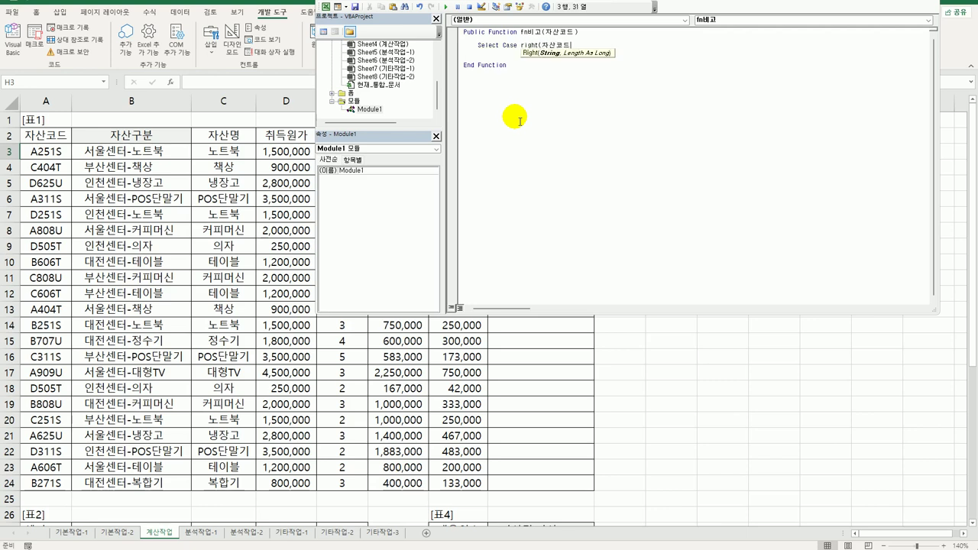
{"action": "type", "text": ", 1)"}
{"action": "key", "text": "Return"}
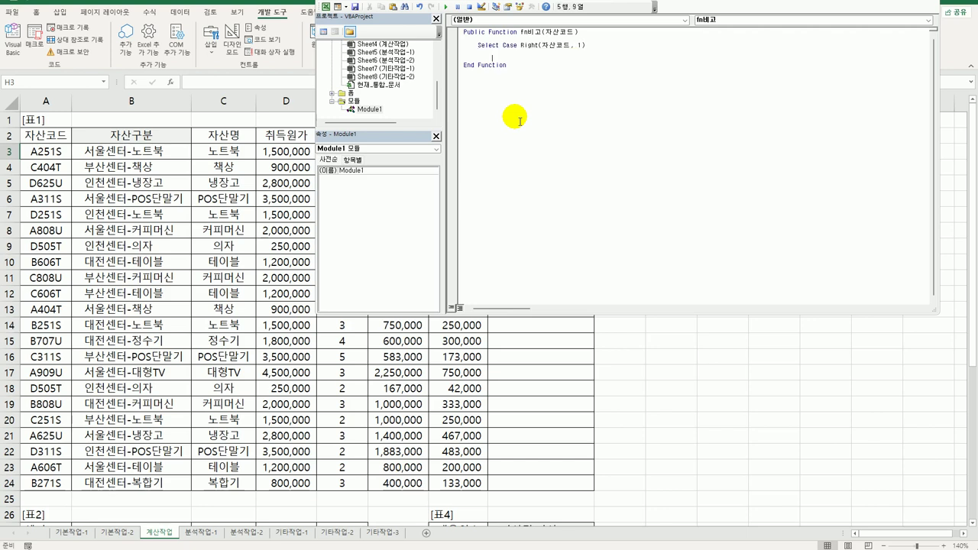
Add a Case "U" branch that sets fn비고 = "고객용".
{"action": "type", "text": "ㅊ"}
{"action": "key", "text": "BackSpace"}
{"action": "key", "text": "Hangul"}
{"action": "type", "text": "case \"U\""}
{"action": "key", "text": "Return"}
{"action": "key", "text": "Tab"}
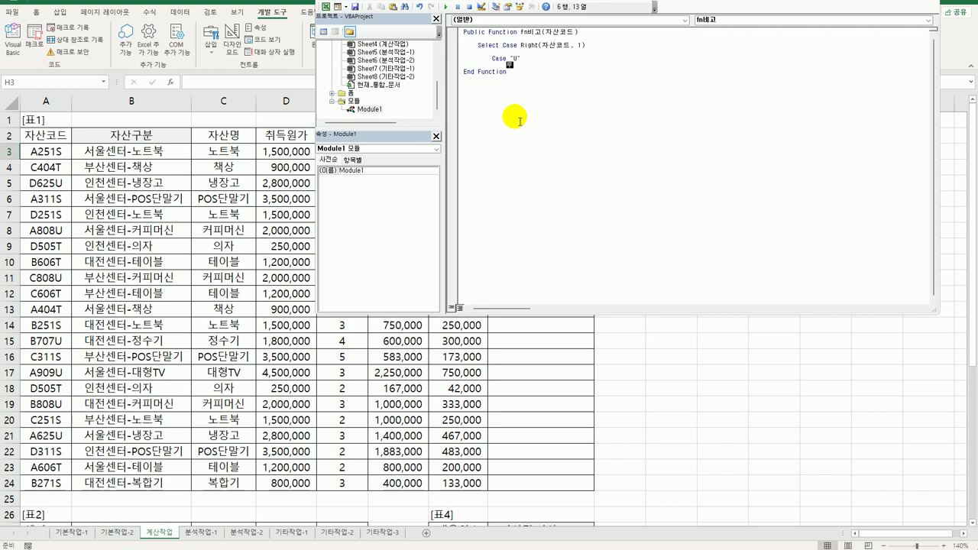
{"action": "type", "text": "fn비고 "}
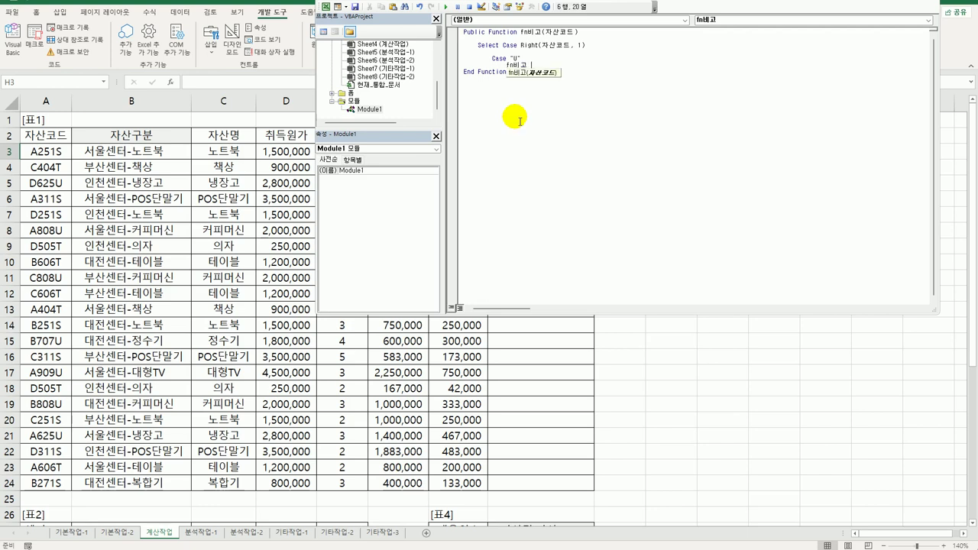
{"action": "type", "text": "= \"ㄱㅗ객ㅇㅛㅇ\""}
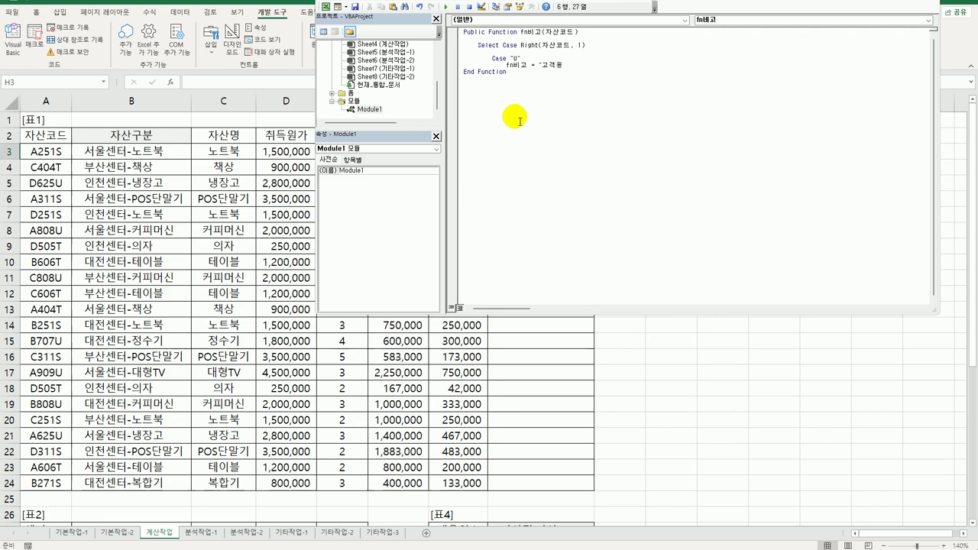
{"action": "key", "text": "Return"}
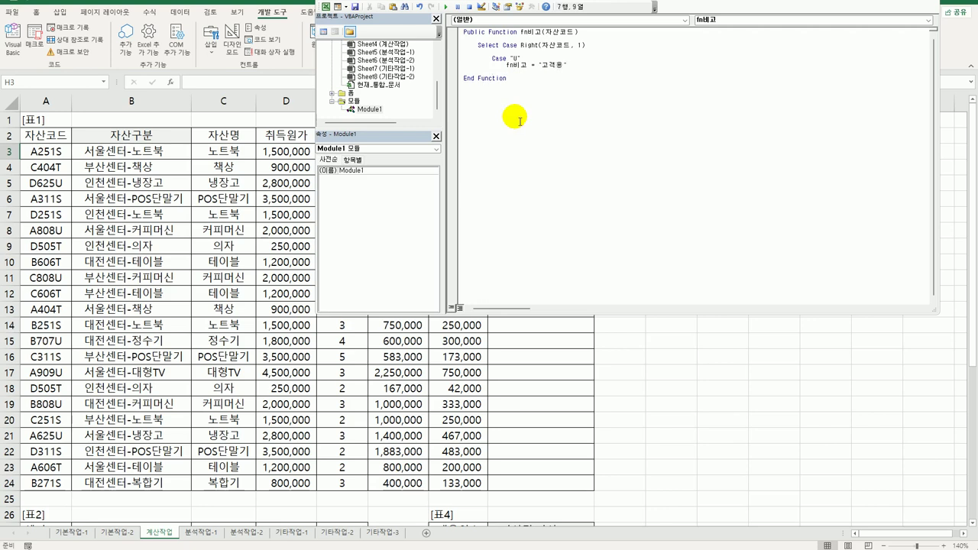
Duplicate the two-line Case "U" branch directly below itself.
{"action": "key", "text": "shift+Down"}
{"action": "key", "text": "shift+End"}
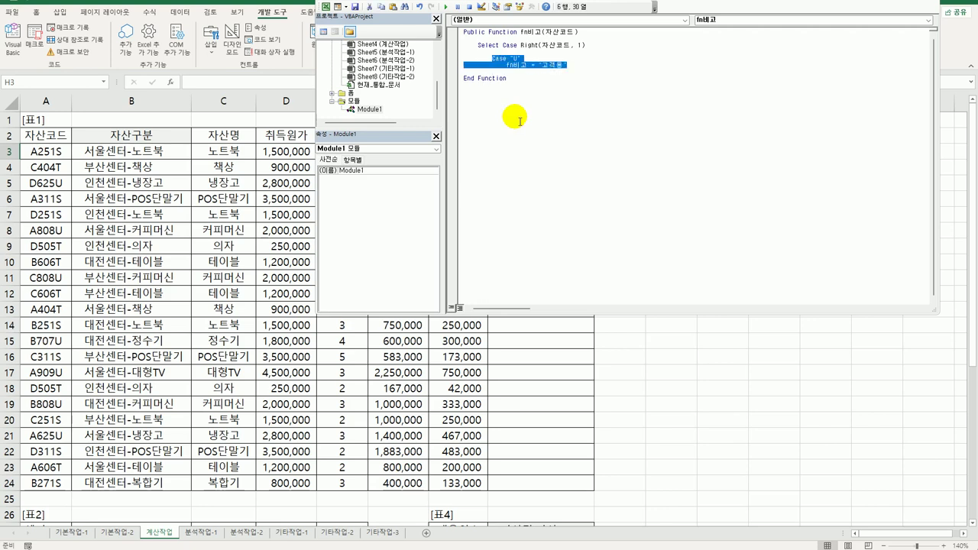
{"action": "key", "text": "ctrl+c"}
{"action": "key", "text": "End"}
{"action": "key", "text": "Return"}
{"action": "key", "text": "ctrl+v"}
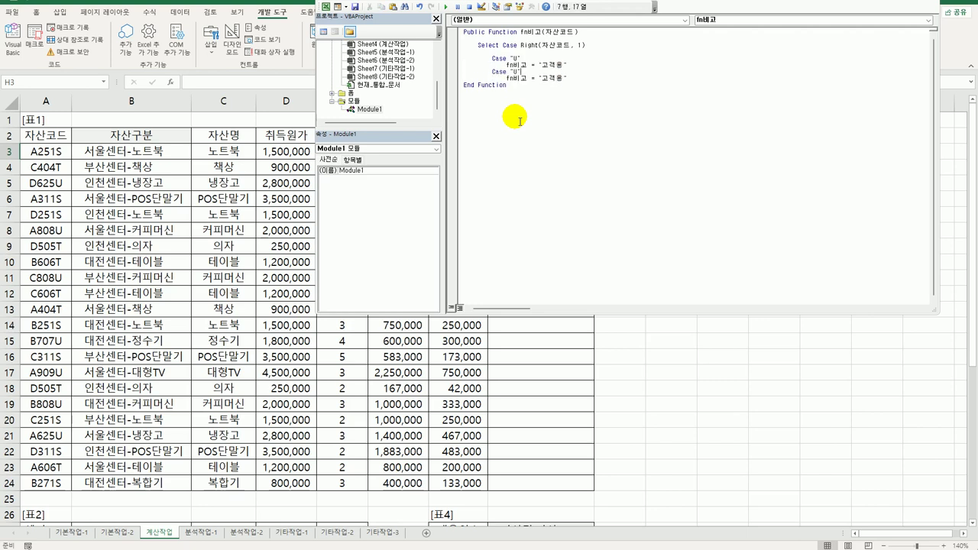
Change the duplicated branch to Case Else with fn비고 = "업무용".
{"action": "key", "text": "Left"}
{"action": "key", "text": "shift+Left"}
{"action": "type", "text": "Else"}
{"action": "key", "text": "Down"}
{"action": "key", "text": "Left"}
{"action": "key", "text": "shift+Left"}
{"action": "key", "text": "shift+Left"}
{"action": "type", "text": "업무"}
{"action": "key", "text": "End"}
Close the Select Case block with End Select before End Function.
{"action": "key", "text": "Return"}
{"action": "key", "text": "Return"}
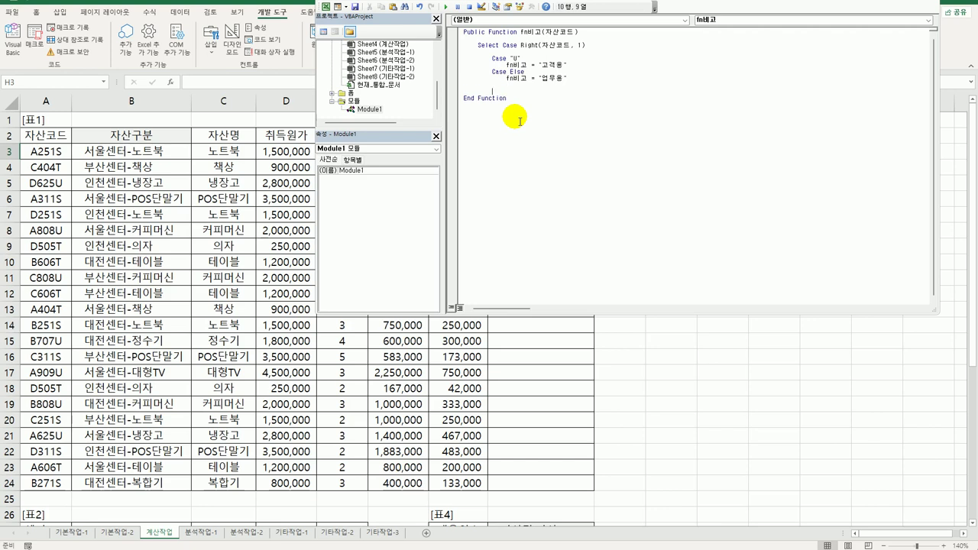
{"action": "type", "text": "end select"}
{"action": "key", "text": "Return"}
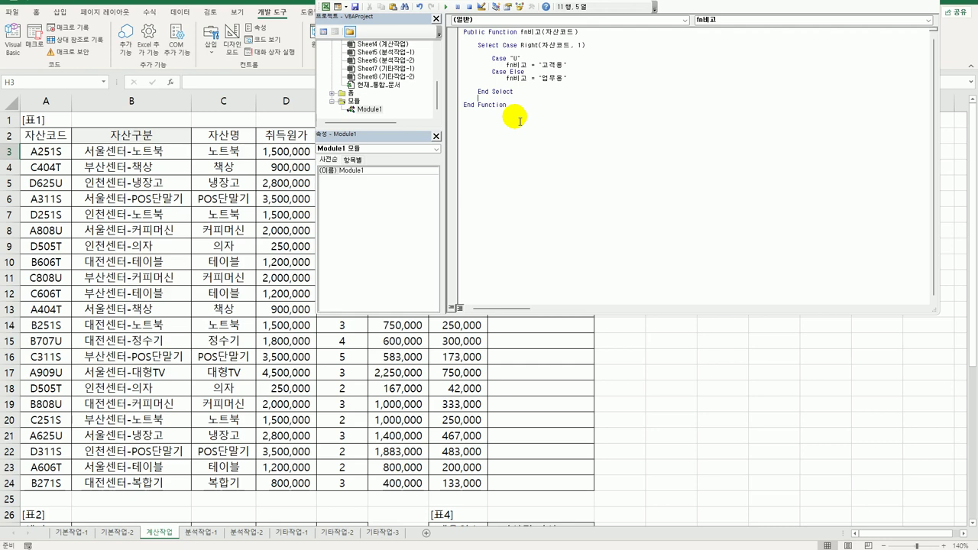
Back in the worksheet, enter =fn비고(A3) in H3 and fill it down the 비고 column to H24.
{"action": "key", "text": "alt+F11"}
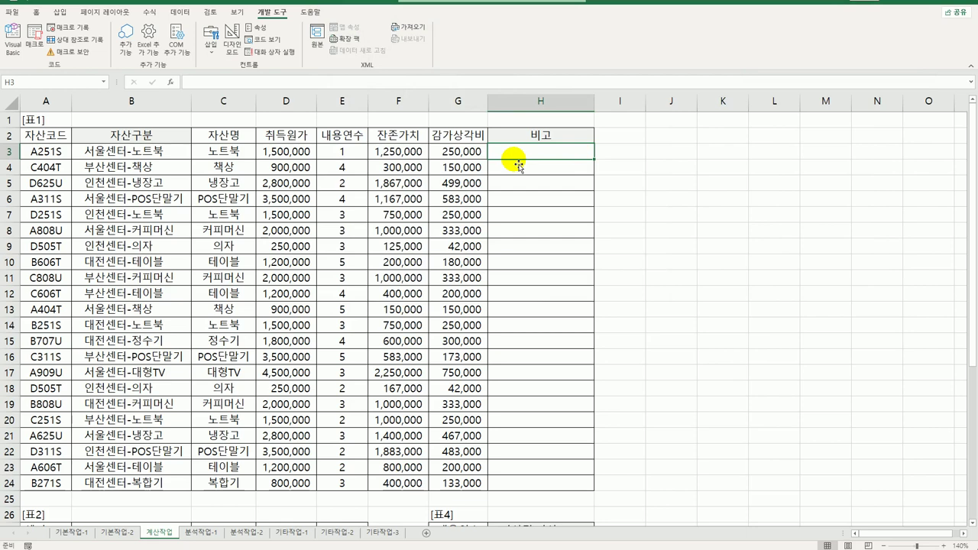
{"action": "left_click", "coordinate": [170, 82]}
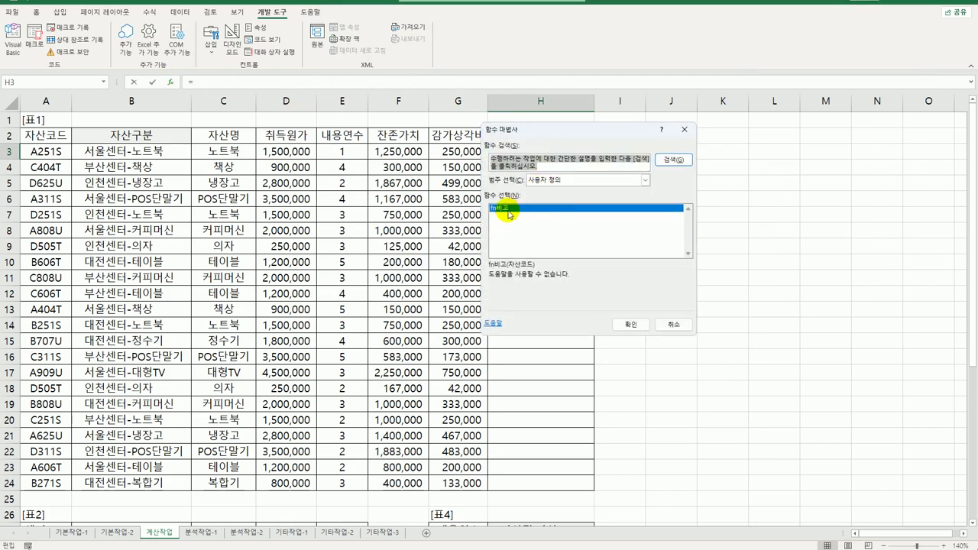
{"action": "left_click", "coordinate": [631, 325]}
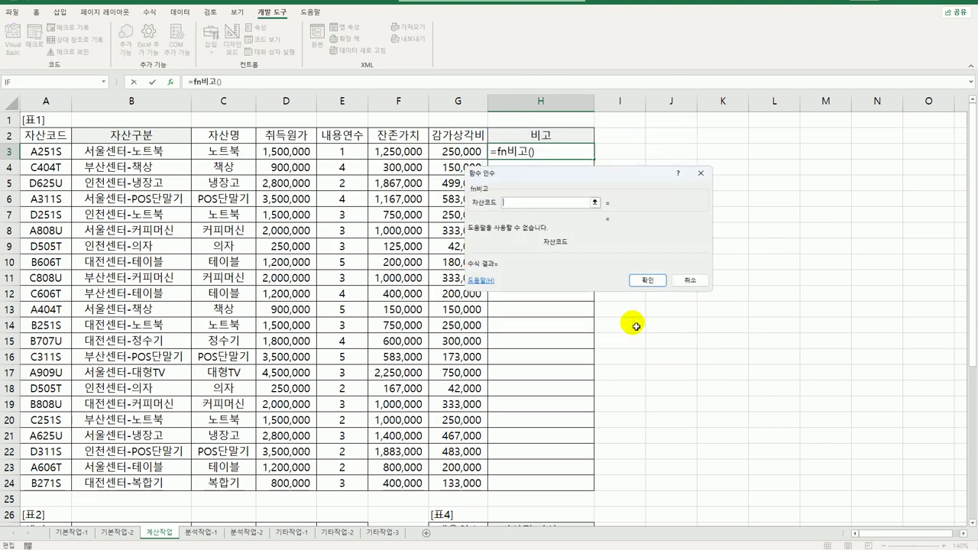
{"action": "left_click", "coordinate": [48, 156]}
{"action": "left_click", "coordinate": [648, 280]}
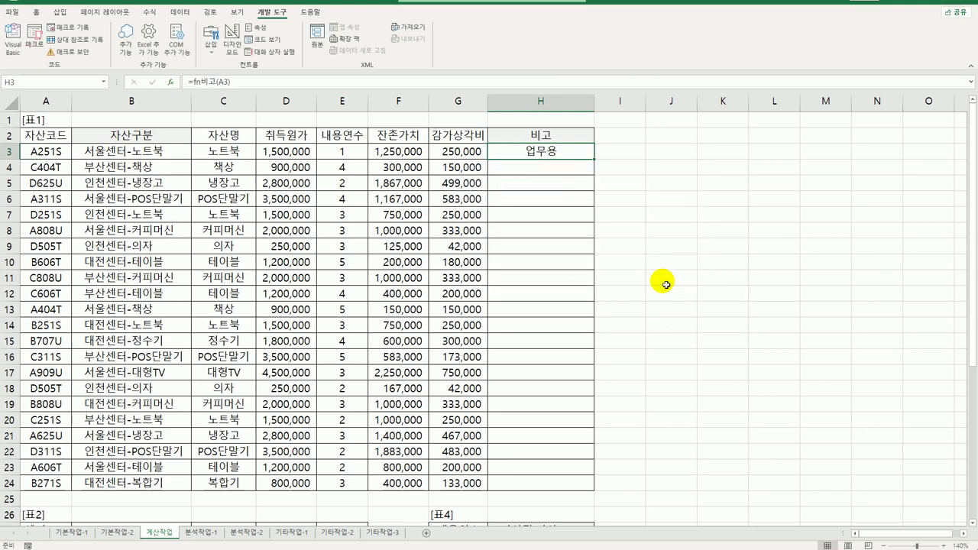
{"action": "double_click", "coordinate": [594, 159]}
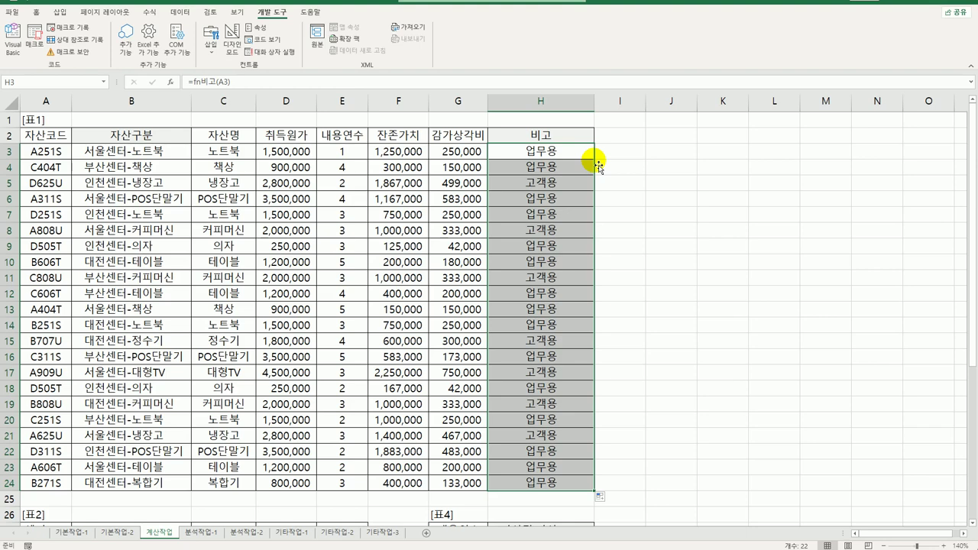
Start a pivot table at cell A2 of the 분석작업-1 sheet, using an external data source, and choose its connection.
{"action": "left_click", "coordinate": [201, 533]}
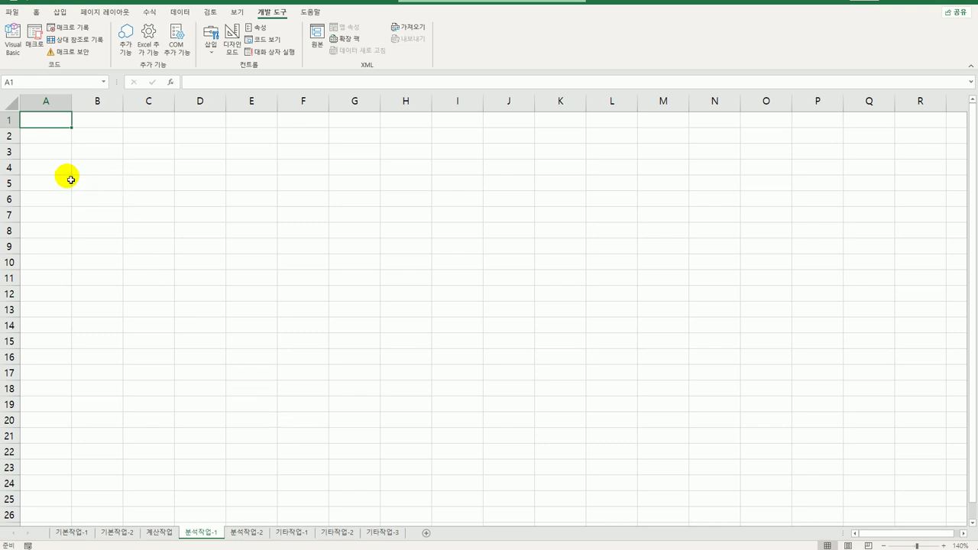
{"action": "left_click", "coordinate": [43, 144]}
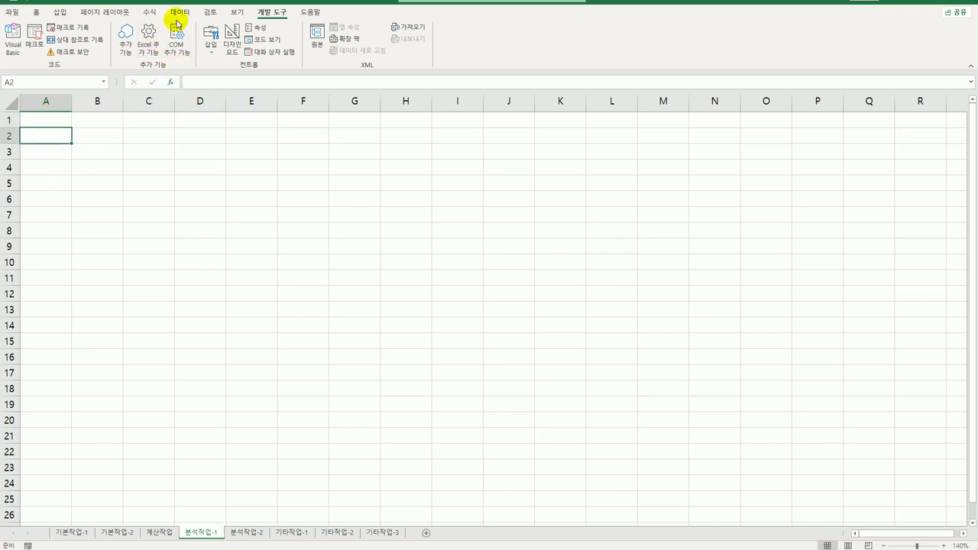
{"action": "left_click", "coordinate": [62, 11]}
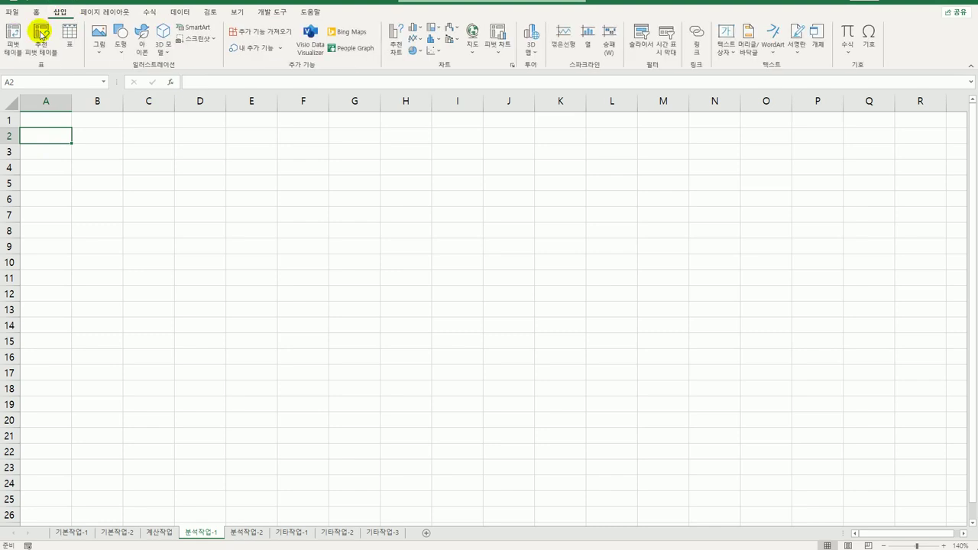
{"action": "left_click", "coordinate": [13, 47]}
{"action": "left_click", "coordinate": [502, 188]}
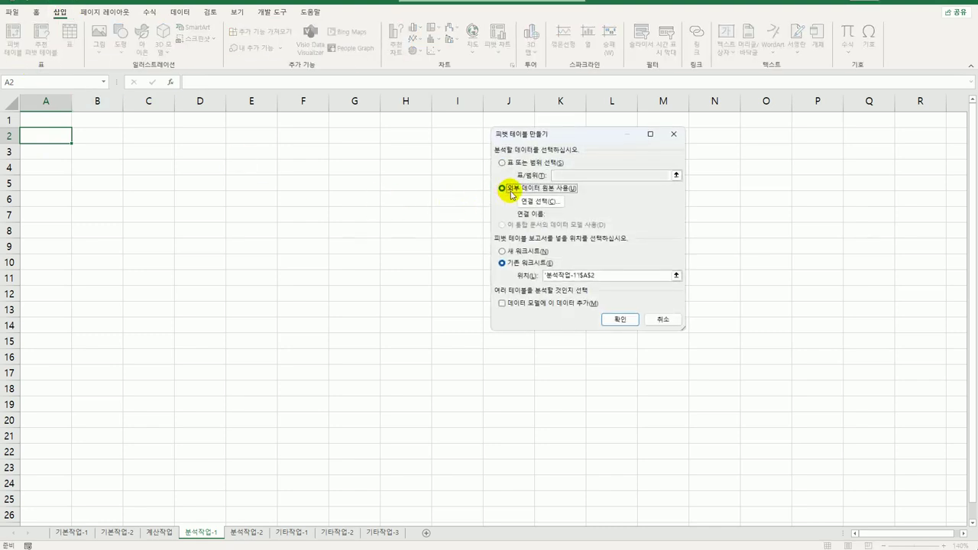
{"action": "left_click", "coordinate": [528, 203]}
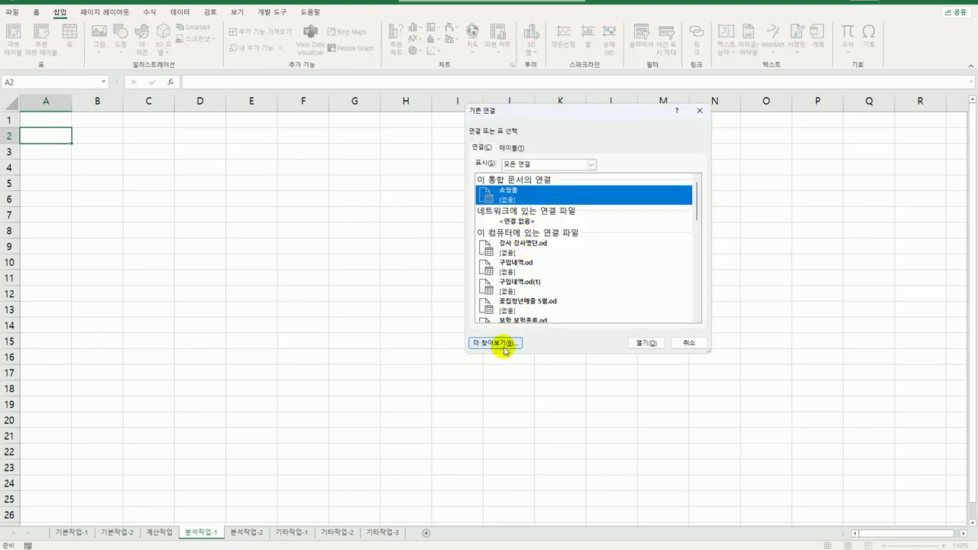
Browse to C:\컴활1급(상시)\스프레드시트\상시공략문제 and open the 쇼핑몰 Excel file as the data source.
{"action": "left_click", "coordinate": [504, 346]}
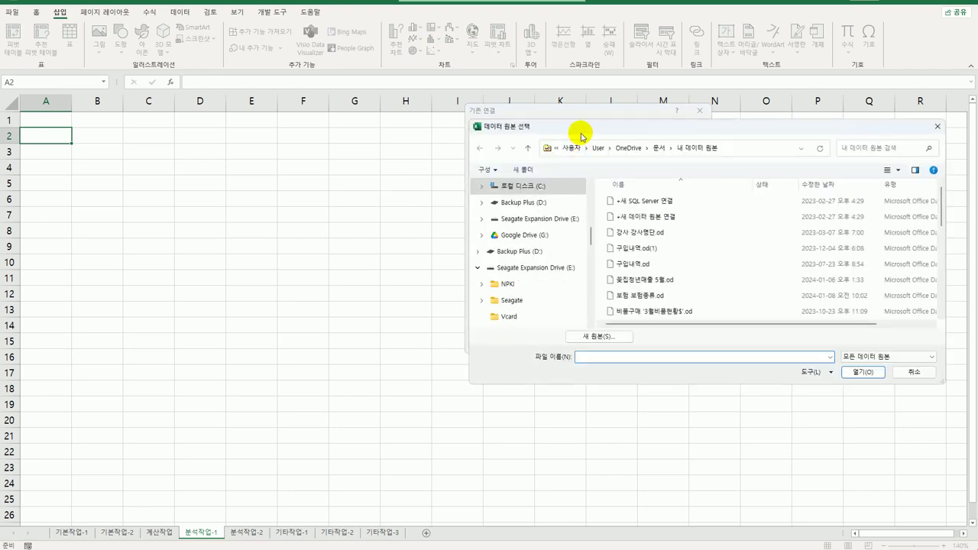
{"action": "left_click_drag", "start_coordinate": [578, 135], "coordinate": [446, 133]}
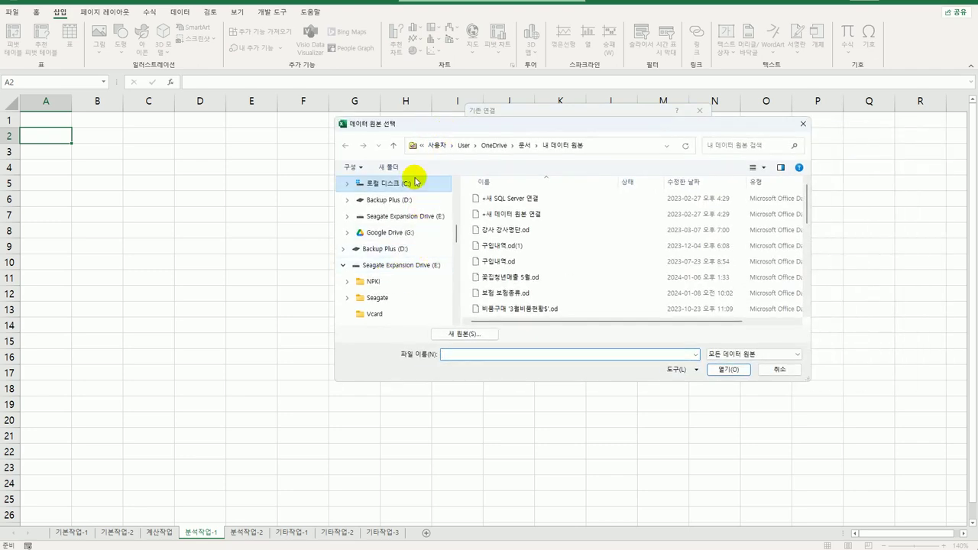
{"action": "left_click", "coordinate": [415, 185]}
{"action": "scroll", "coordinate": [535, 267], "scroll_direction": "down", "scroll_amount": 1}
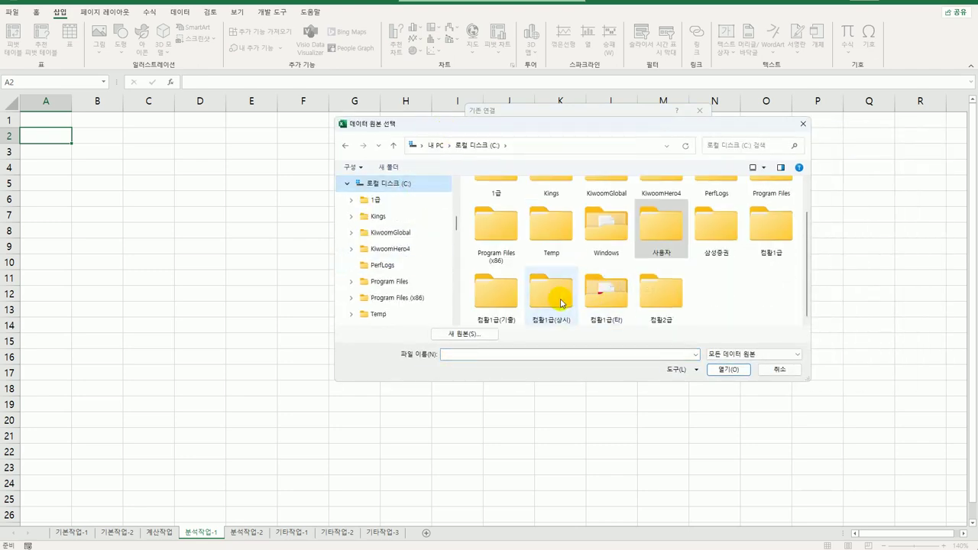
{"action": "double_click", "coordinate": [562, 298]}
{"action": "double_click", "coordinate": [500, 214]}
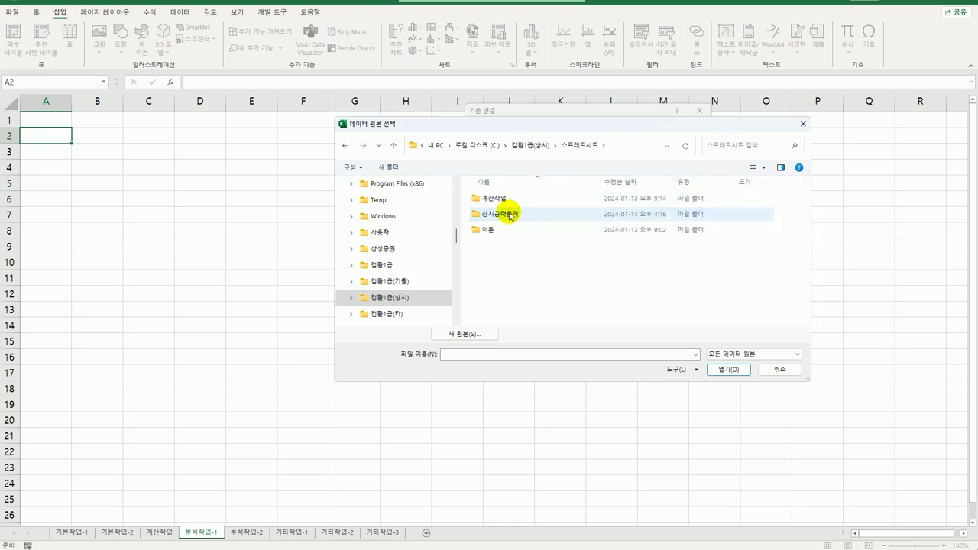
{"action": "double_click", "coordinate": [511, 215]}
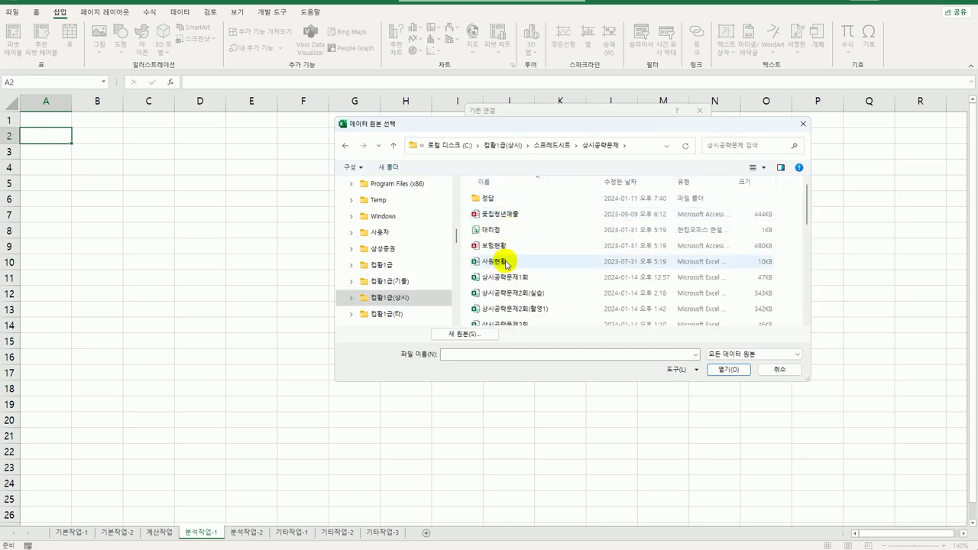
{"action": "scroll", "coordinate": [504, 263], "scroll_direction": "down", "scroll_amount": 6}
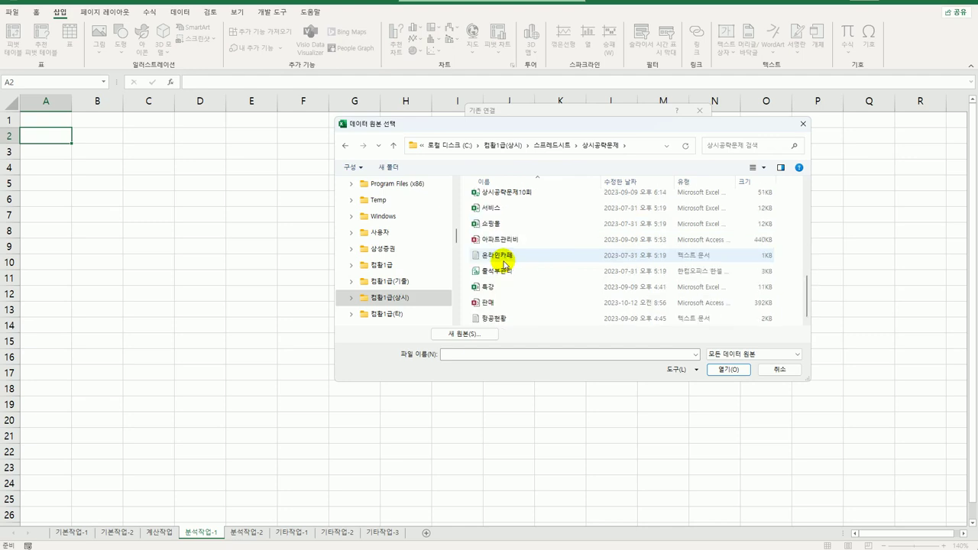
{"action": "double_click", "coordinate": [497, 225]}
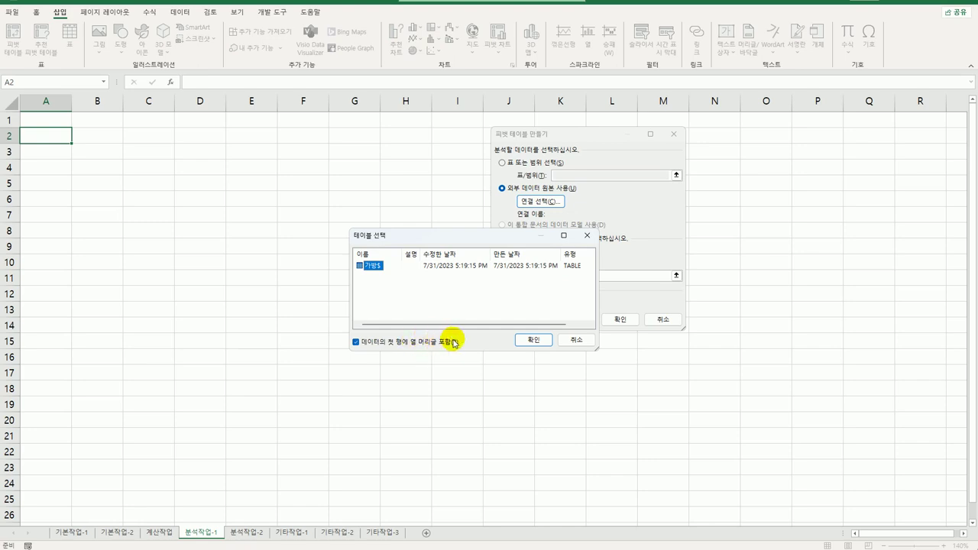
Use the 가방$ table with first-row column headers and create the pivot table in the existing worksheet at A2.
{"action": "left_click", "coordinate": [543, 342]}
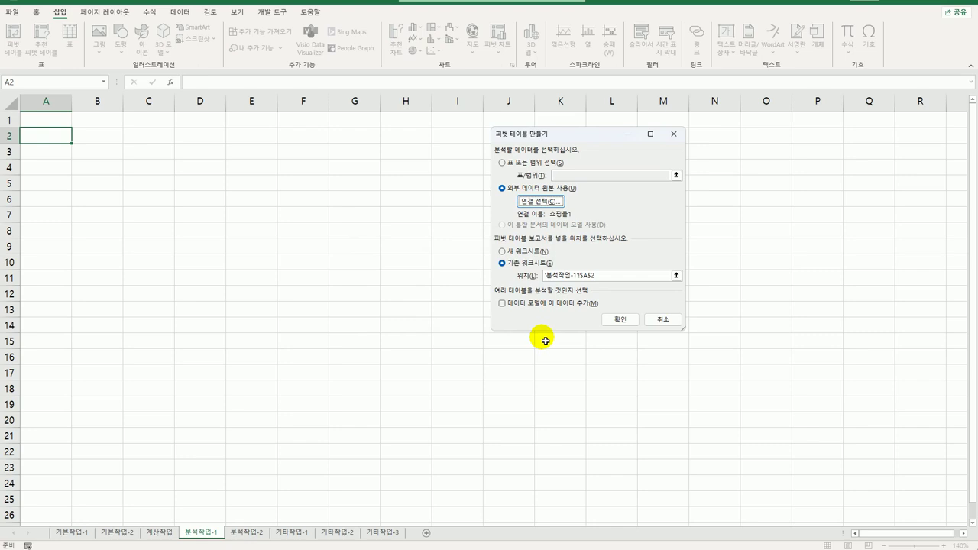
{"action": "left_click", "coordinate": [580, 280]}
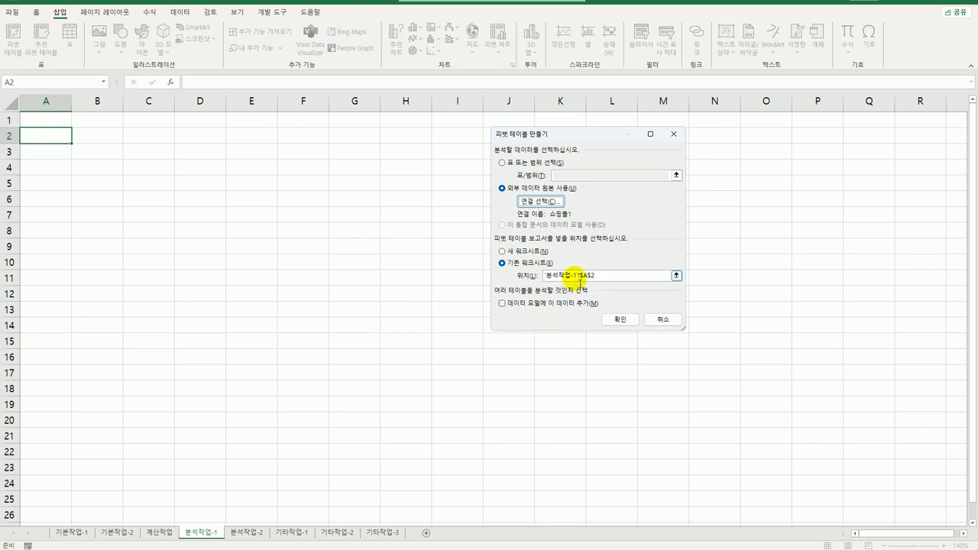
{"action": "left_click", "coordinate": [617, 319]}
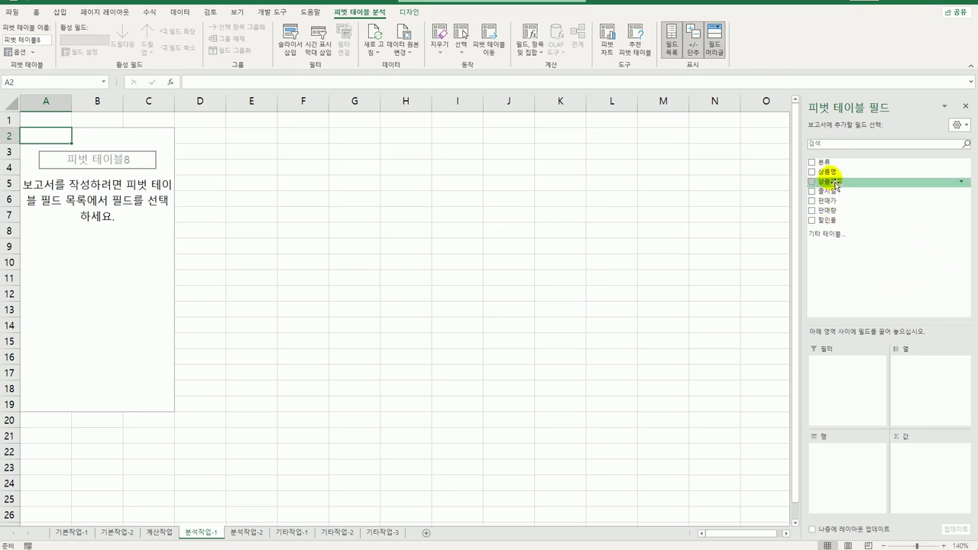
Place 상품명 in the pivot table's rows and sum 판매가 and 판매량 as its values.
{"action": "left_click_drag", "start_coordinate": [830, 173], "coordinate": [828, 475]}
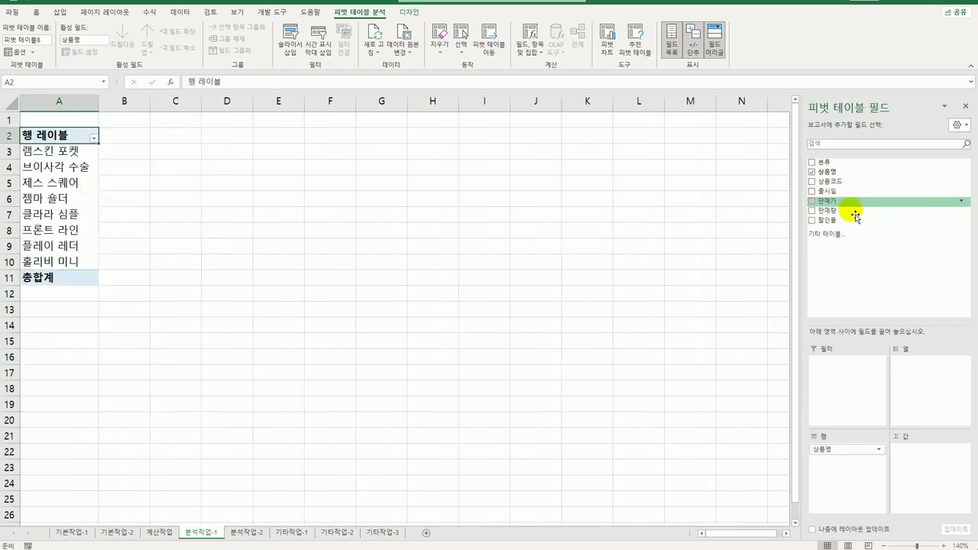
{"action": "left_click_drag", "start_coordinate": [855, 216], "coordinate": [907, 453]}
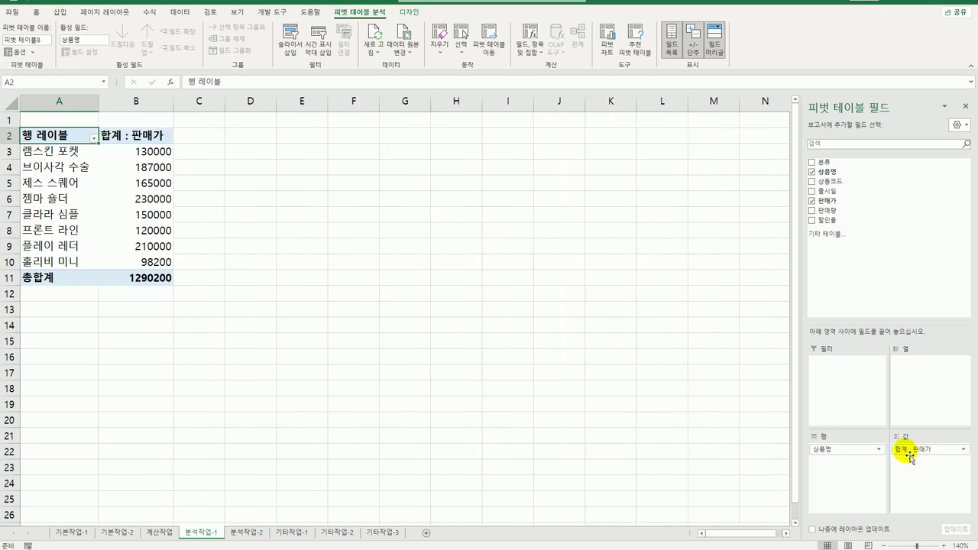
{"action": "left_click_drag", "start_coordinate": [836, 211], "coordinate": [914, 499]}
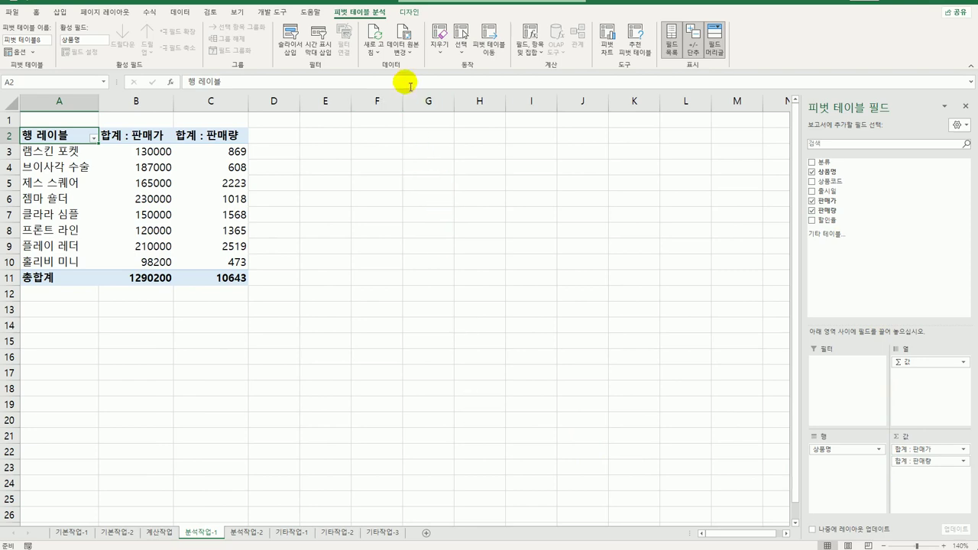
Set the pivot table's report layout to tabular form and select the first 상품명 item in A3.
{"action": "left_click", "coordinate": [407, 17]}
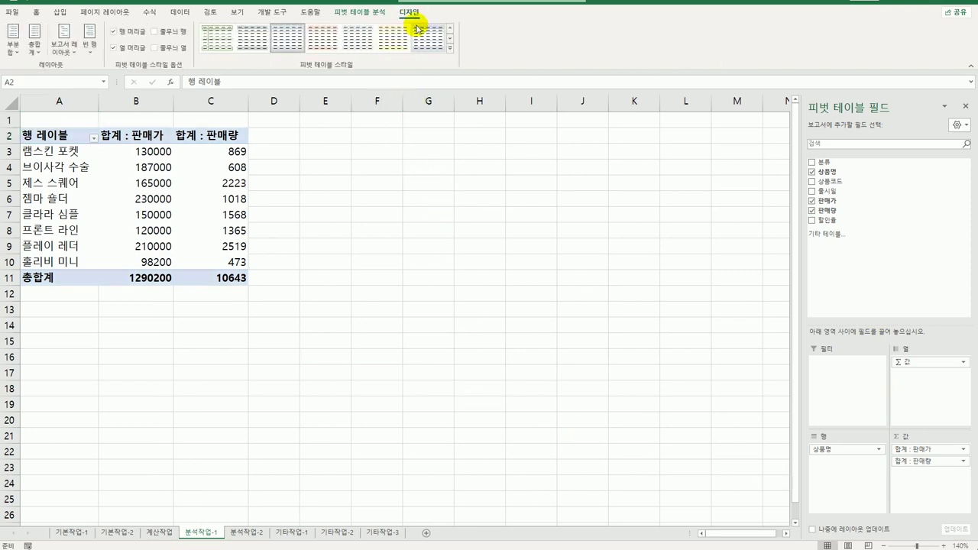
{"action": "left_click", "coordinate": [67, 55]}
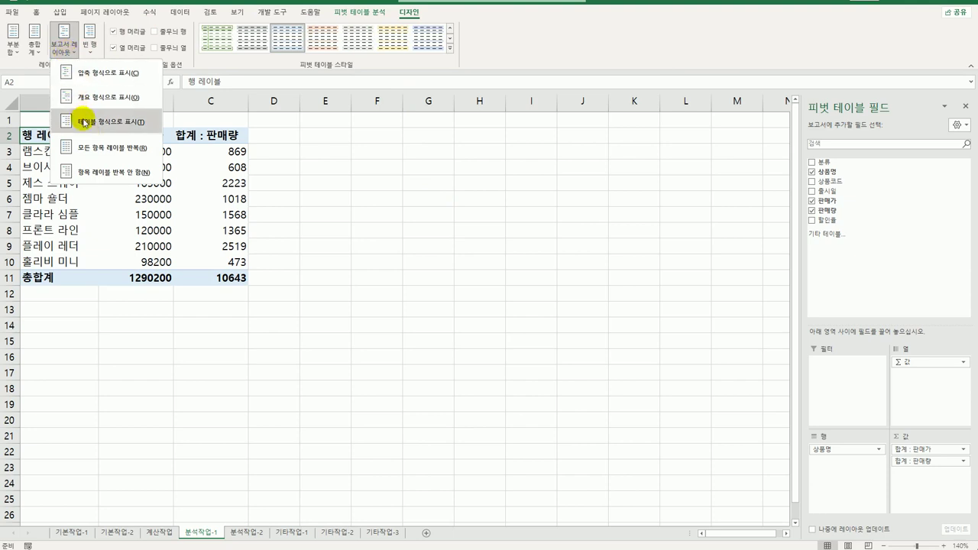
{"action": "left_click", "coordinate": [86, 123]}
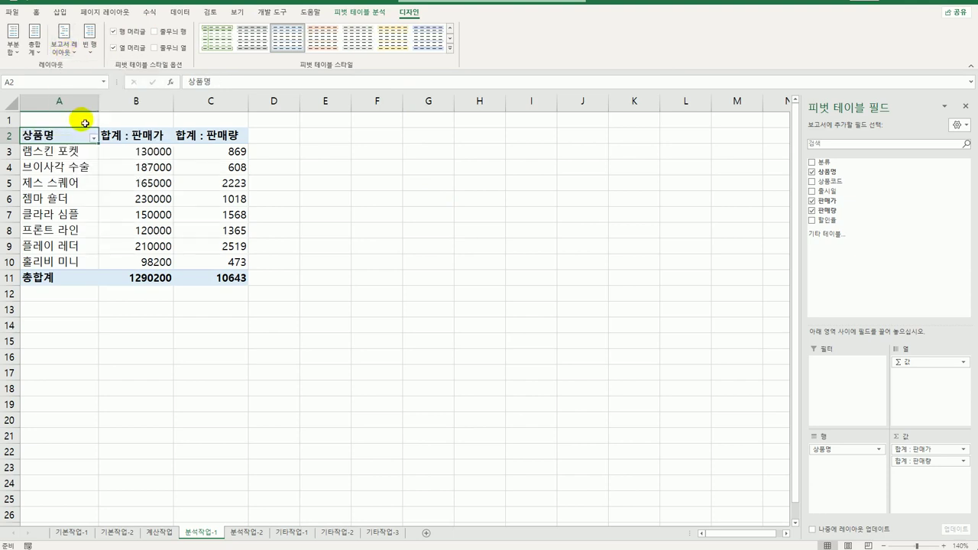
{"action": "left_click", "coordinate": [63, 158]}
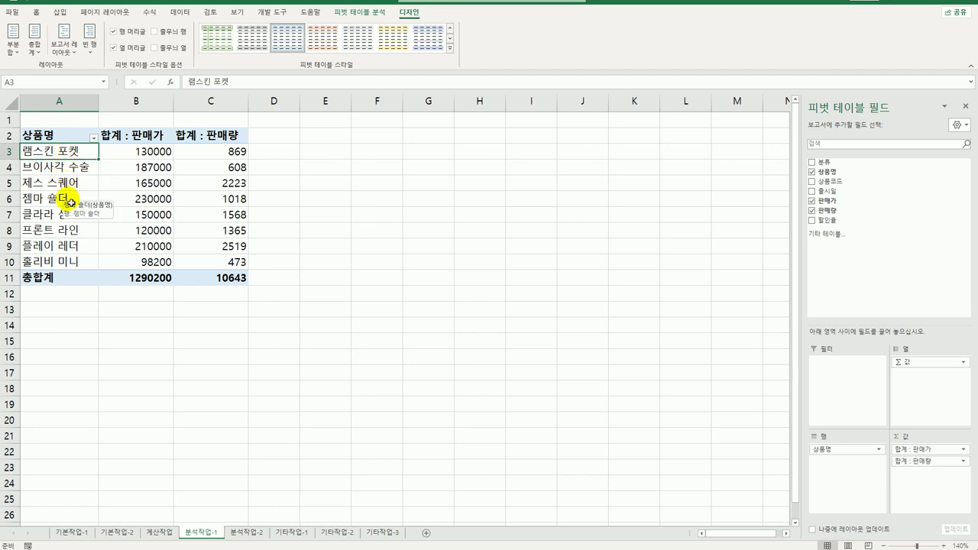
Group the products 램스킨 포켓, 프론트 라인 and 플레이 레더 in the pivot table's row labels.
{"action": "left_click", "coordinate": [82, 231], "text": "ctrl"}
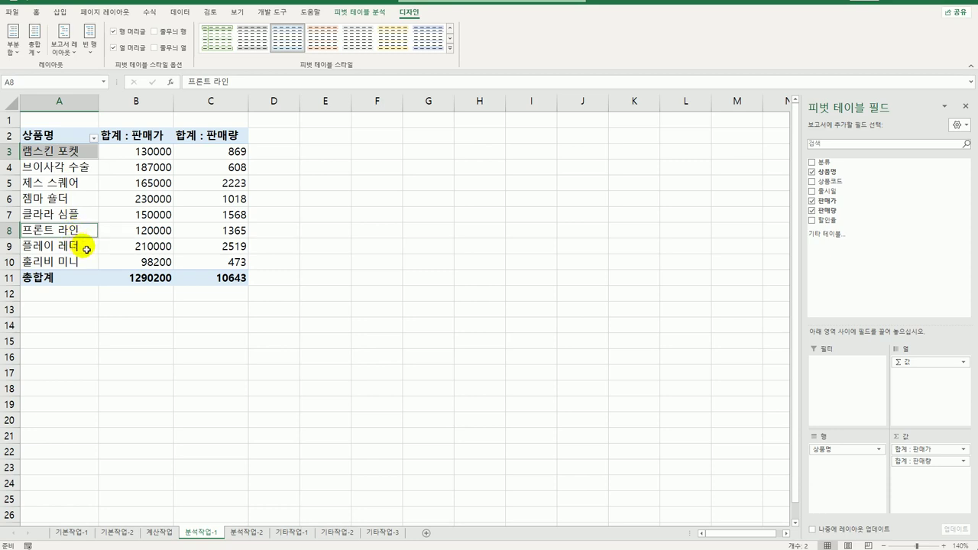
{"action": "left_click", "coordinate": [85, 253], "text": "ctrl"}
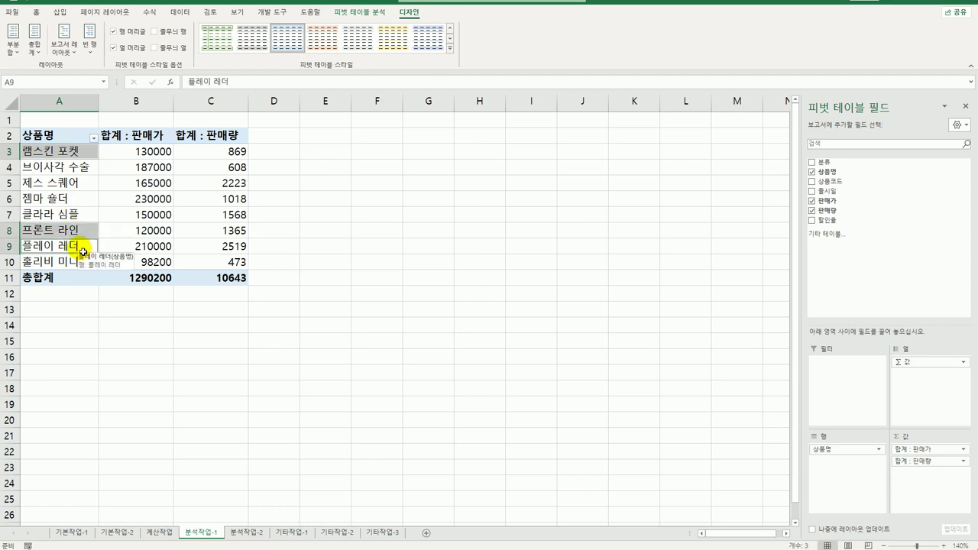
{"action": "right_click", "coordinate": [82, 252]}
{"action": "left_click", "coordinate": [127, 355]}
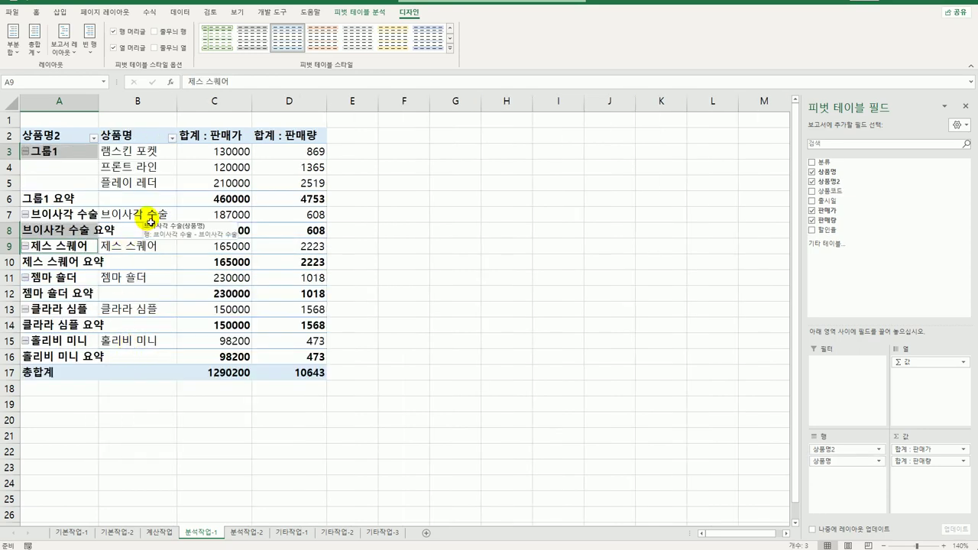
Group the products 브이사각 수술, 클라라 심플 and 홀리비 미니 in the 상품명 column.
{"action": "left_click", "coordinate": [151, 219]}
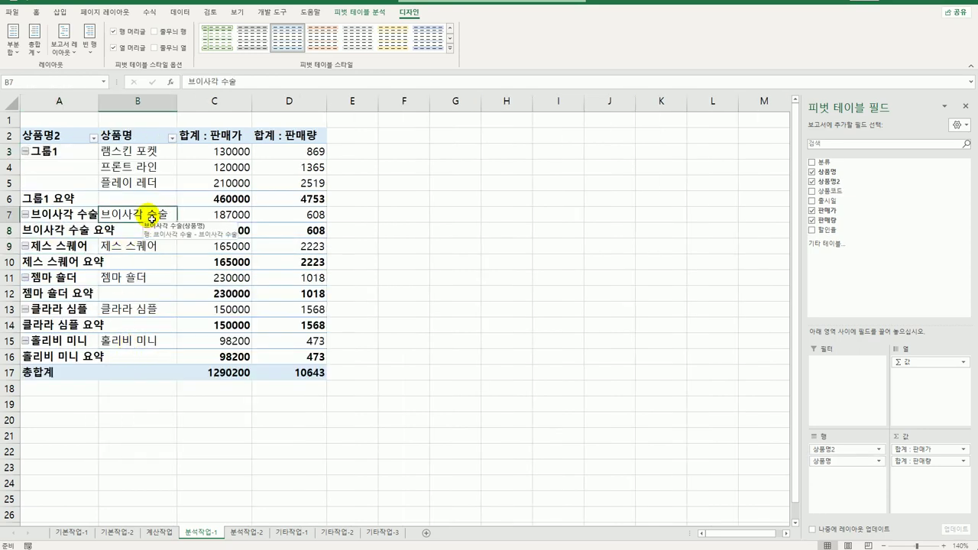
{"action": "left_click", "coordinate": [142, 309], "text": "ctrl"}
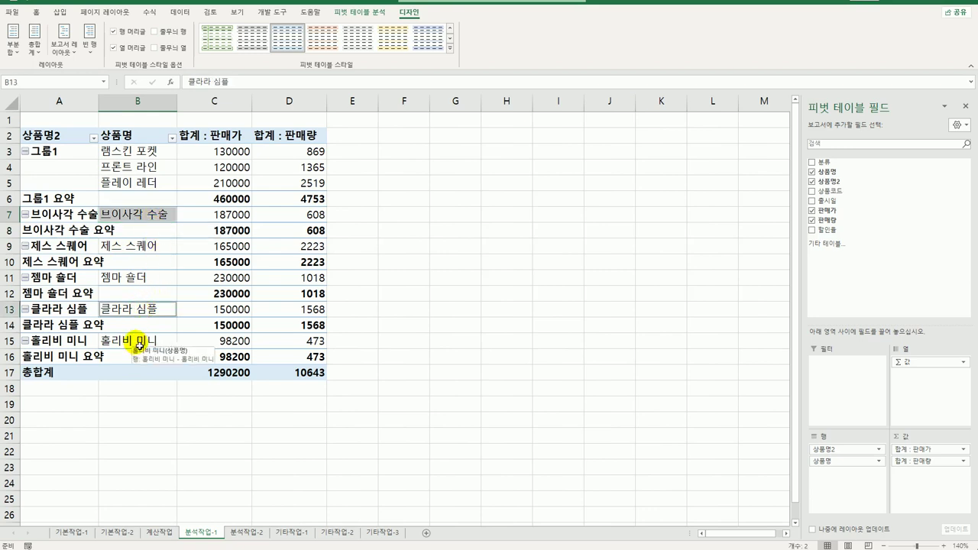
{"action": "left_click", "coordinate": [141, 339], "text": "ctrl"}
{"action": "right_click", "coordinate": [131, 216]}
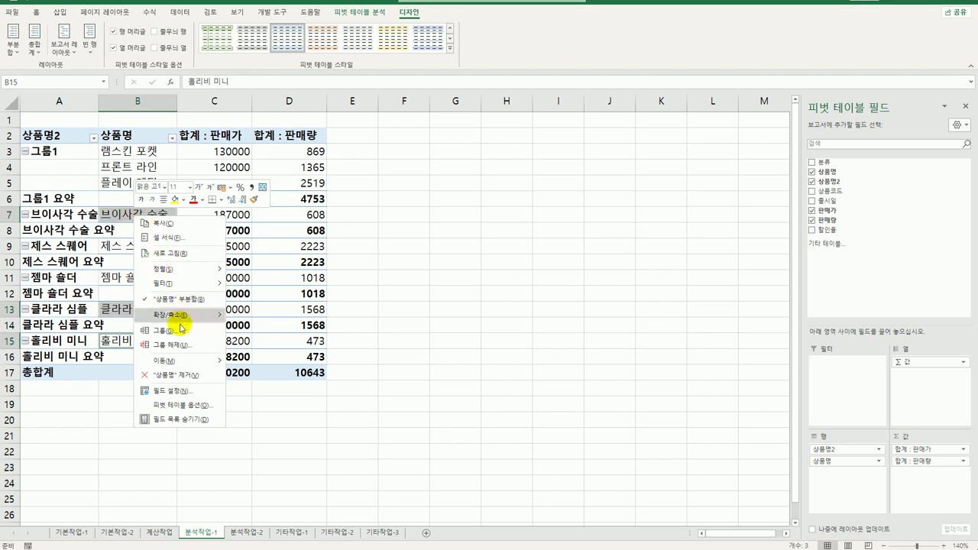
{"action": "left_click", "coordinate": [183, 330]}
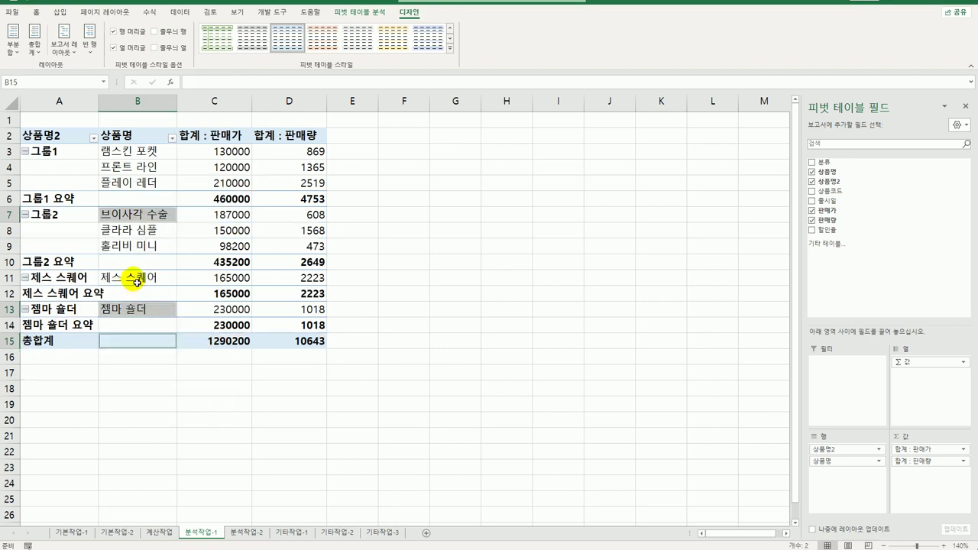
Group the remaining products 제스 스퀘어 and 젬마 숄더 in the 상품명 column.
{"action": "left_click", "coordinate": [136, 280]}
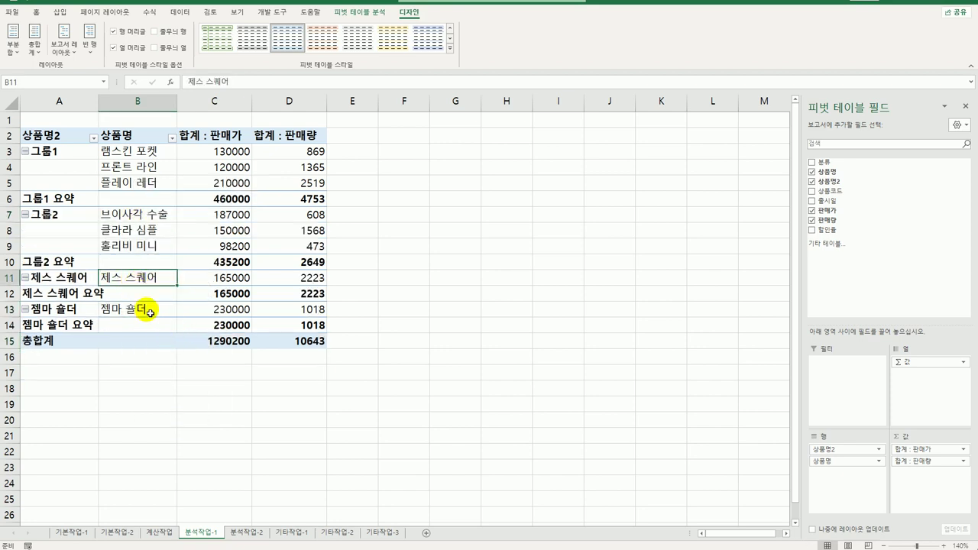
{"action": "left_click", "coordinate": [146, 310], "text": "ctrl"}
{"action": "right_click", "coordinate": [147, 310]}
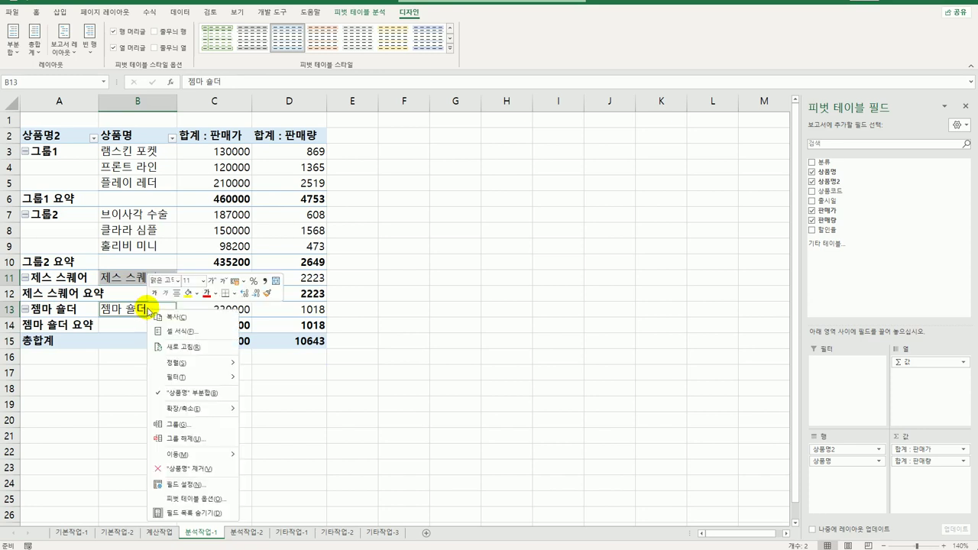
{"action": "left_click", "coordinate": [191, 409]}
Rename the 그룹1 label in the 상품명2 column as 백팩.
{"action": "left_click", "coordinate": [56, 155]}
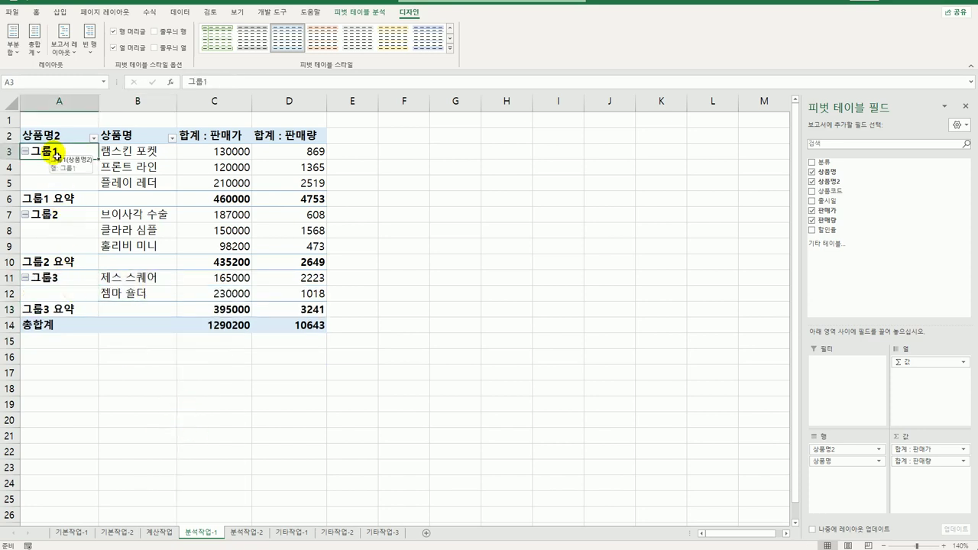
{"action": "type", "text": "qor"}
{"action": "key", "text": "BackSpace"}
{"action": "key", "text": "BackSpace"}
{"action": "key", "text": "BackSpace"}
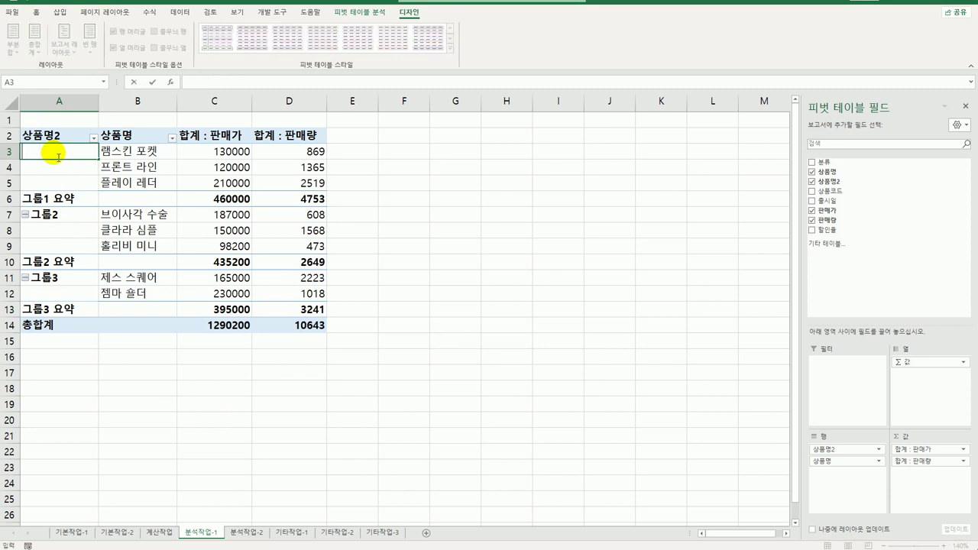
{"action": "type", "text": "ㅂㅐㄱㅍㅐㄱ"}
{"action": "key", "text": "Return"}
Rename the 그룹2 label in the 상품명2 column as 크로스백.
{"action": "key", "text": "Return"}
{"action": "key", "text": "Return"}
{"action": "key", "text": "Return"}
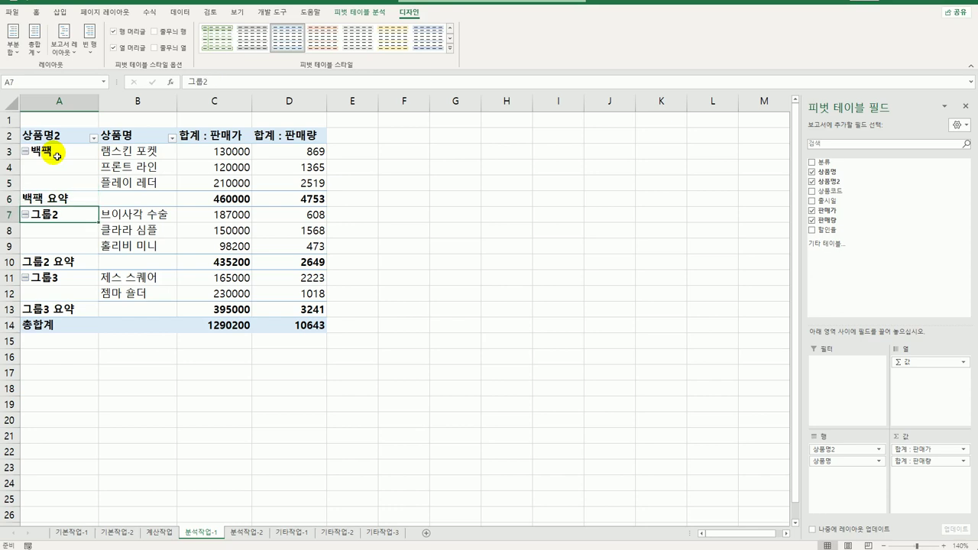
{"action": "type", "text": "크로스"}
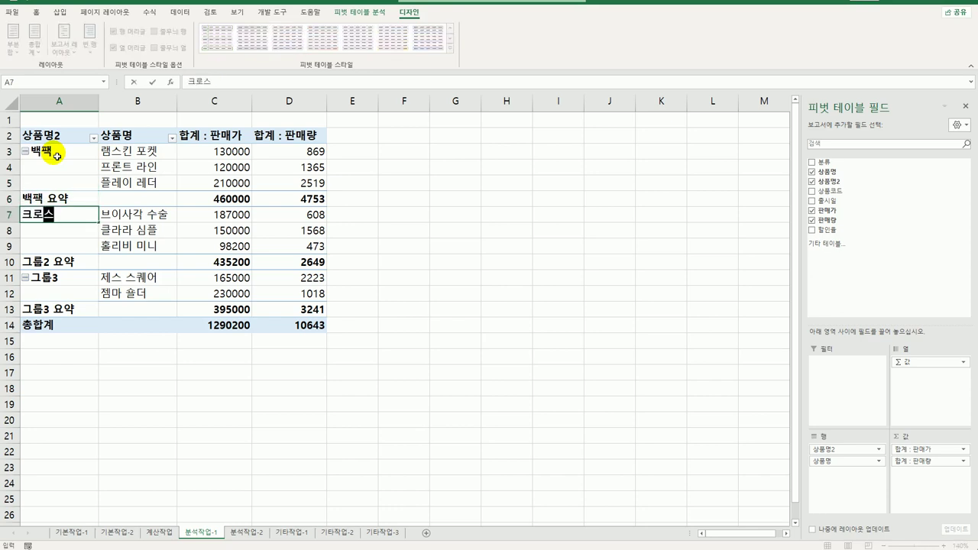
{"action": "type", "text": "백"}
{"action": "key", "text": "Return"}
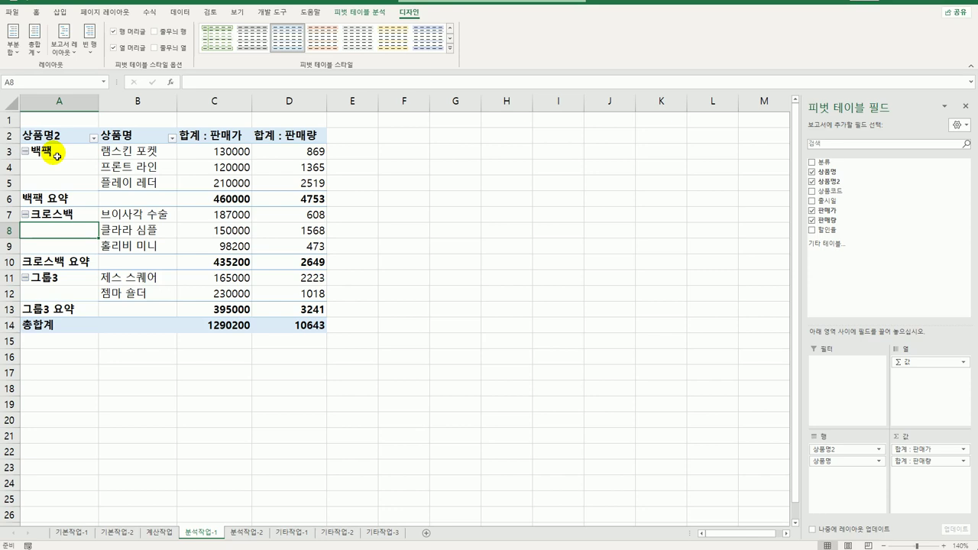
Rename the 그룹3 label in the 상품명2 column as 숄더백.
{"action": "key", "text": "Down"}
{"action": "key", "text": "Down"}
{"action": "key", "text": "Down"}
{"action": "type", "text": "숄더"}
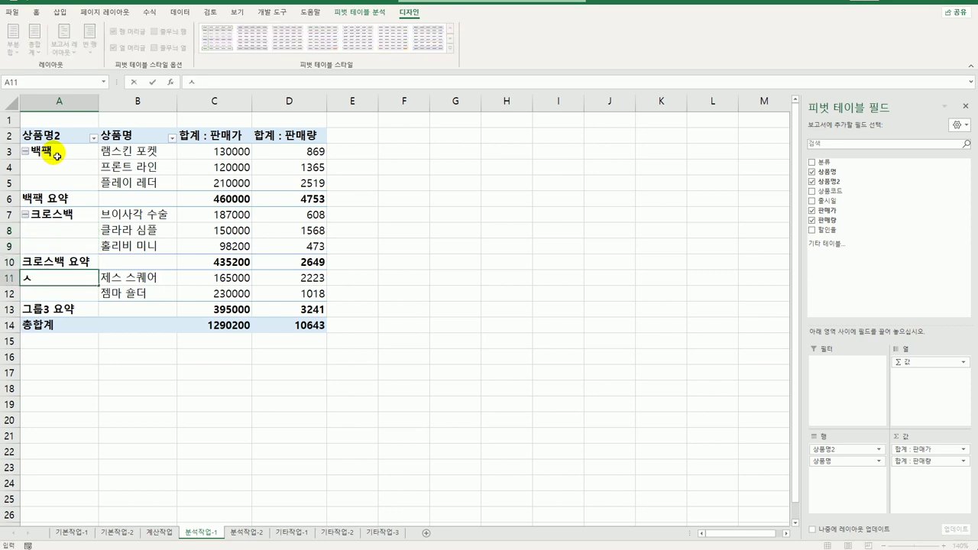
{"action": "type", "text": "백"}
{"action": "key", "text": "Return"}
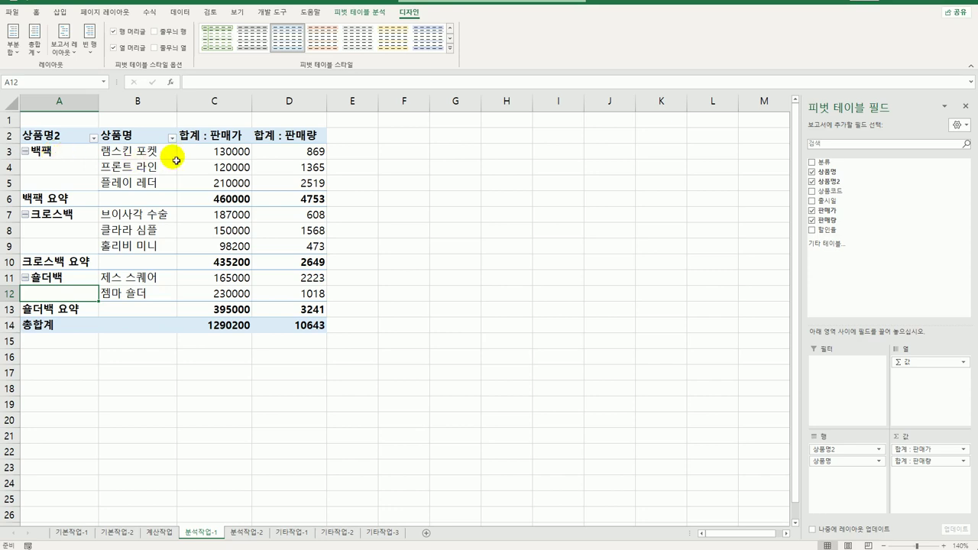
Set the 합계 : 판매량 value field to show its values as 열 합계 비율 (% of column total).
{"action": "left_click", "coordinate": [295, 134]}
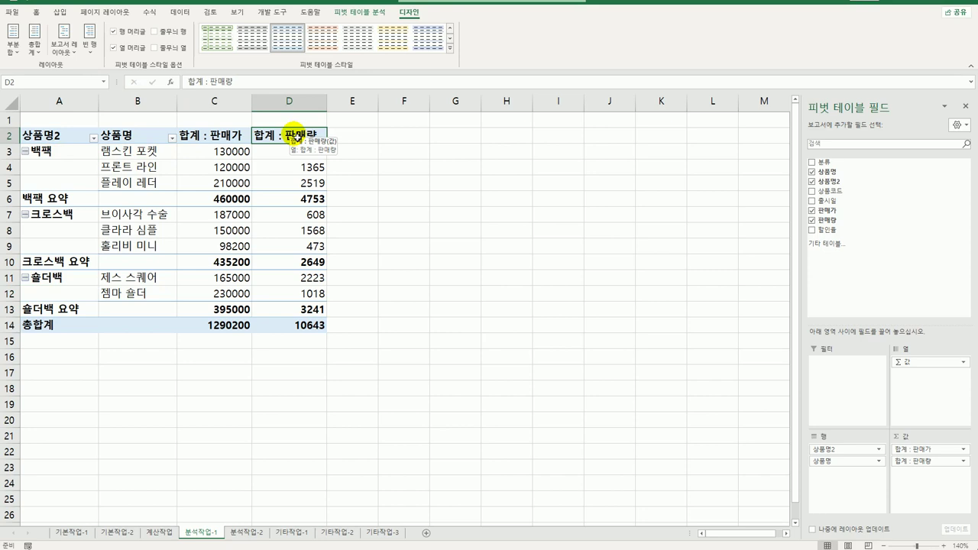
{"action": "right_click", "coordinate": [294, 134]}
{"action": "left_click", "coordinate": [373, 276]}
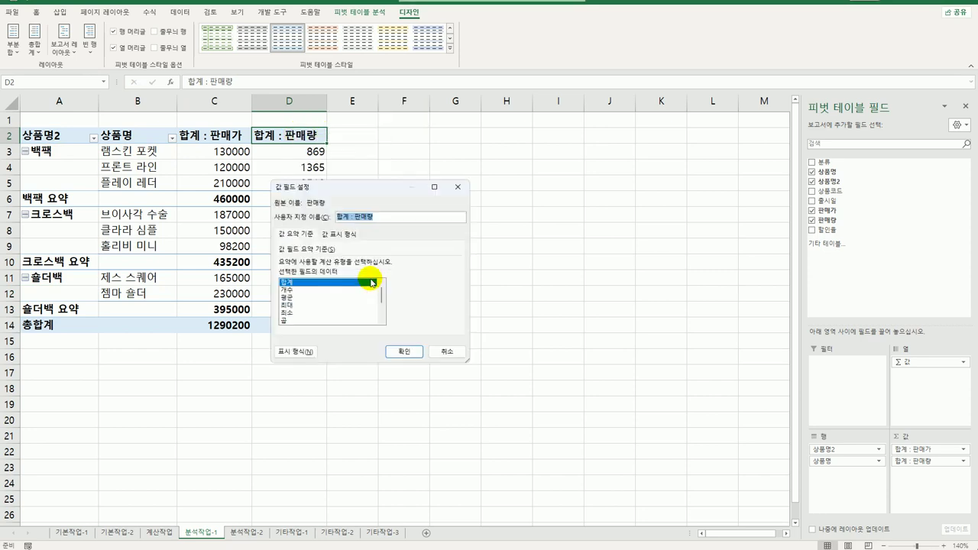
{"action": "left_click", "coordinate": [339, 234]}
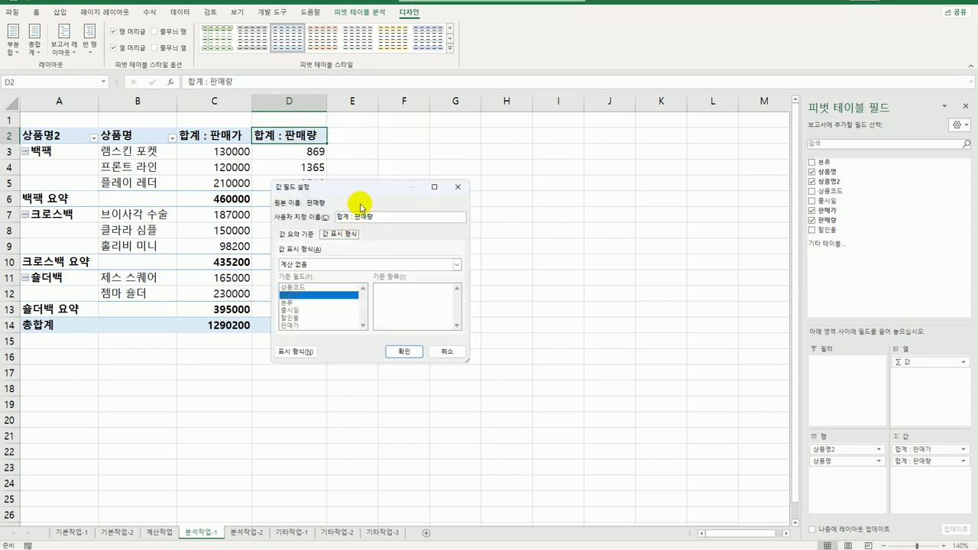
{"action": "left_click_drag", "start_coordinate": [365, 192], "coordinate": [512, 159]}
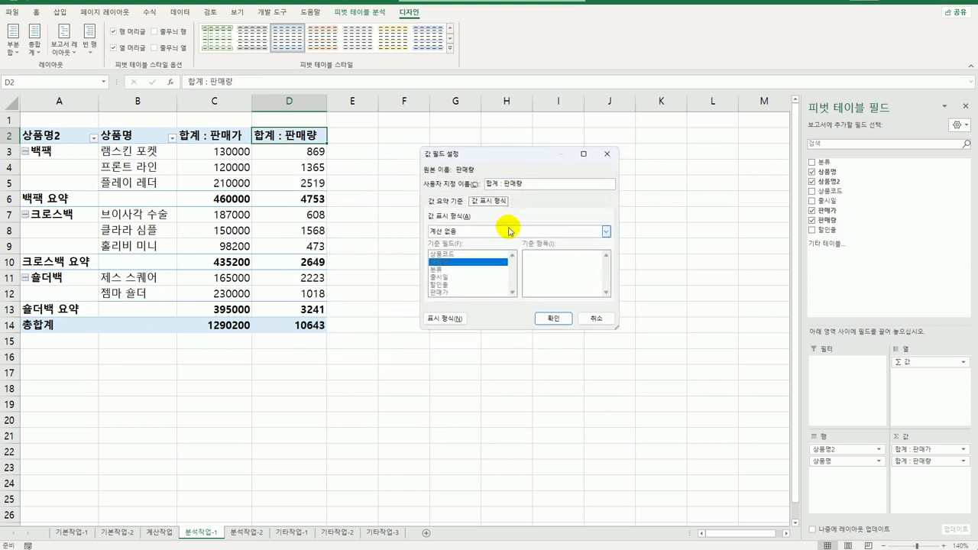
{"action": "left_click", "coordinate": [508, 231]}
{"action": "left_click", "coordinate": [440, 256]}
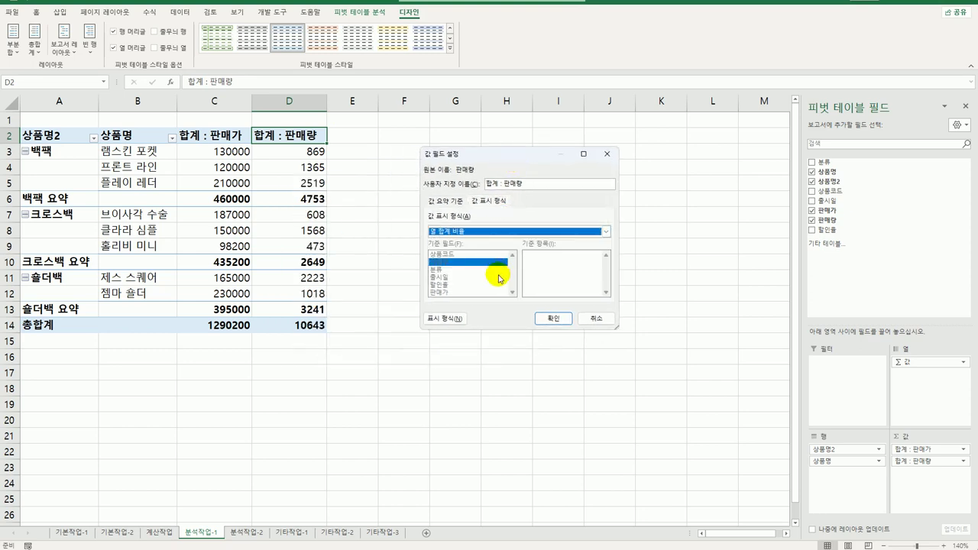
{"action": "left_click", "coordinate": [553, 319]}
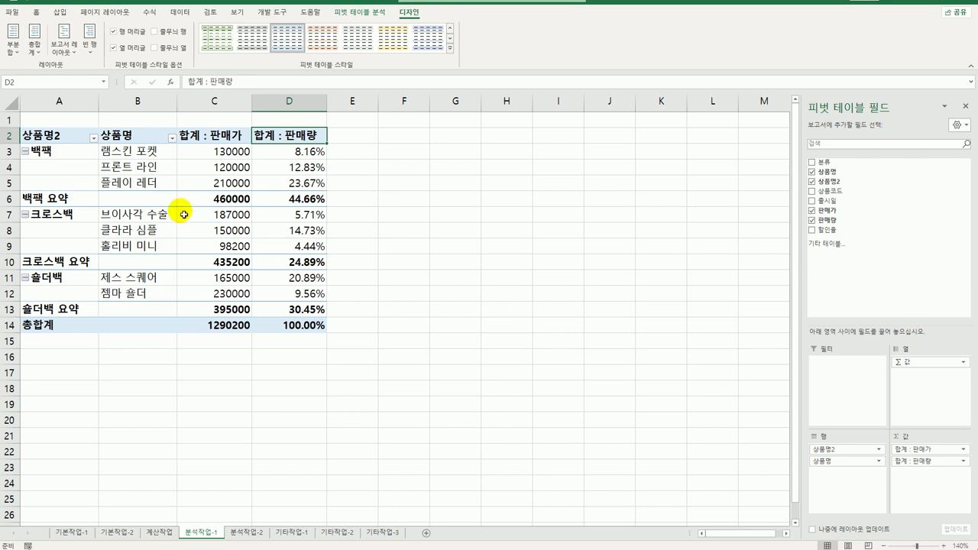
Format the 합계 : 판매가 value field as 숫자 (Number) with the 1000 separator through its value field settings.
{"action": "left_click", "coordinate": [209, 139]}
{"action": "right_click", "coordinate": [209, 139]}
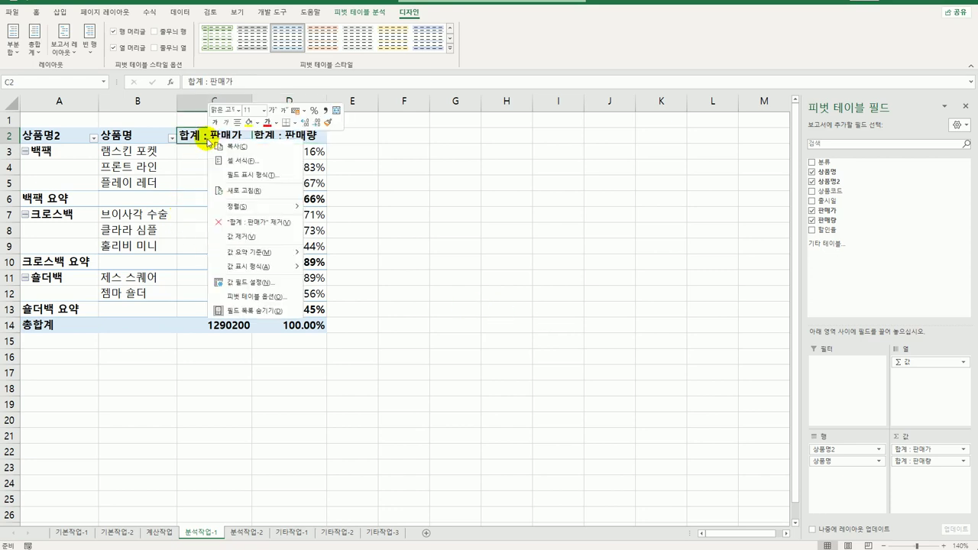
{"action": "left_click", "coordinate": [247, 279]}
{"action": "left_click_drag", "start_coordinate": [246, 193], "coordinate": [453, 165]}
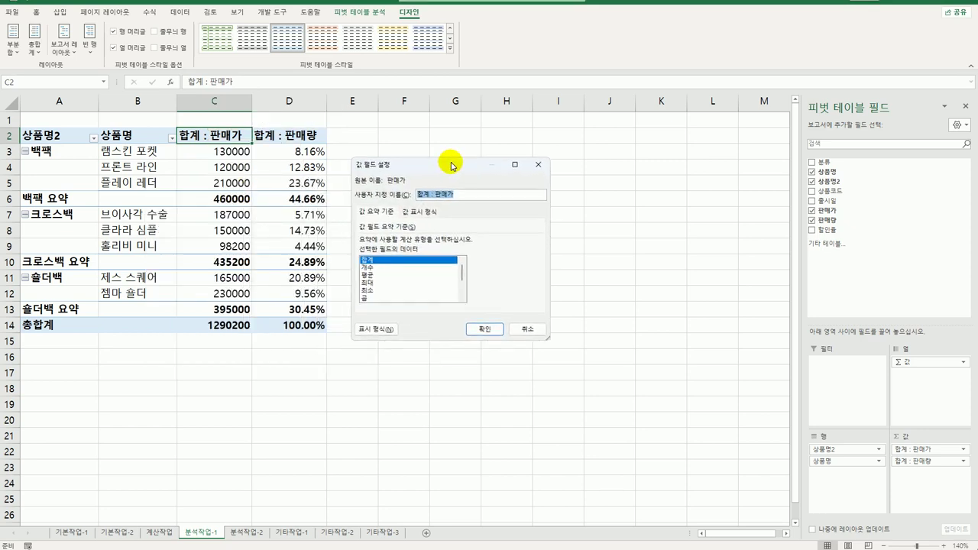
{"action": "left_click", "coordinate": [376, 329]}
{"action": "left_click", "coordinate": [122, 194]}
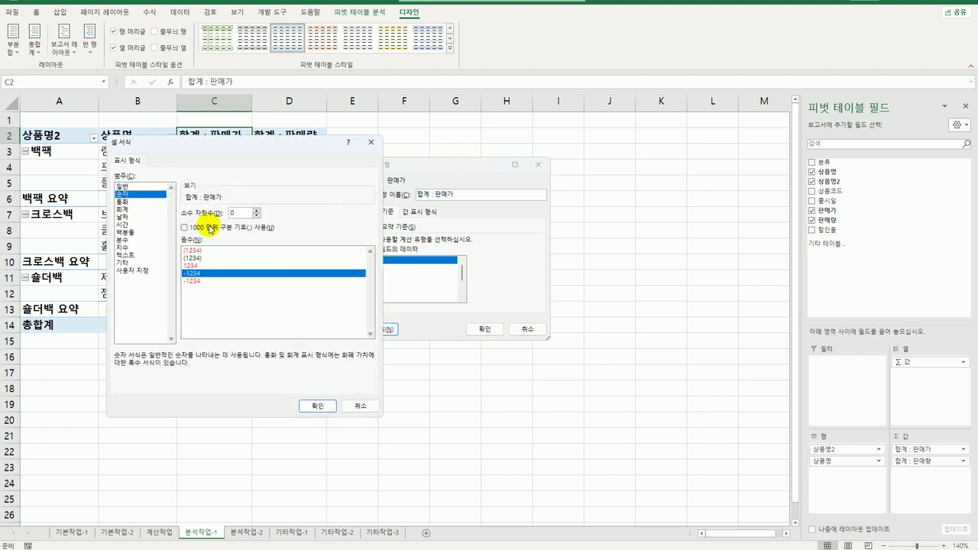
{"action": "left_click", "coordinate": [209, 227]}
{"action": "left_click_drag", "start_coordinate": [251, 148], "coordinate": [456, 165]}
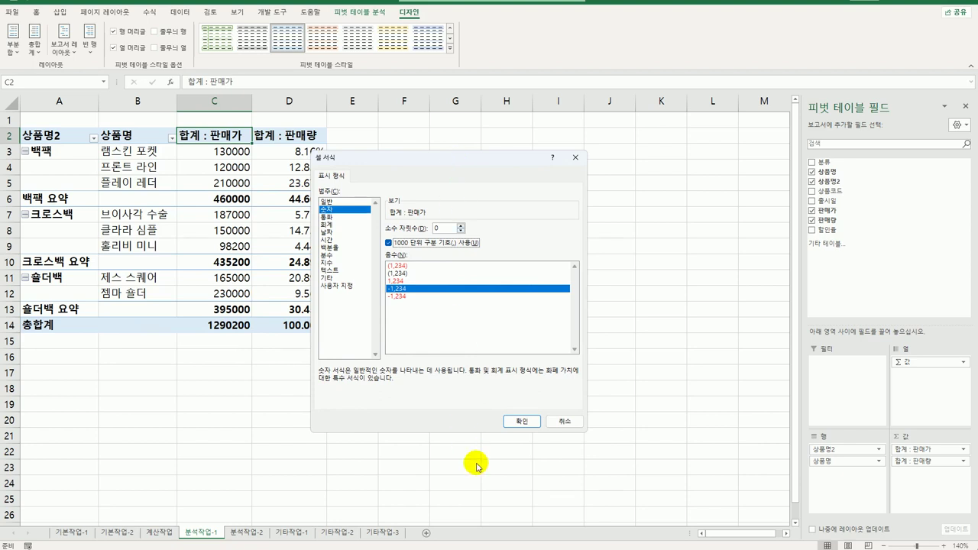
{"action": "left_click", "coordinate": [522, 421]}
{"action": "left_click", "coordinate": [485, 330]}
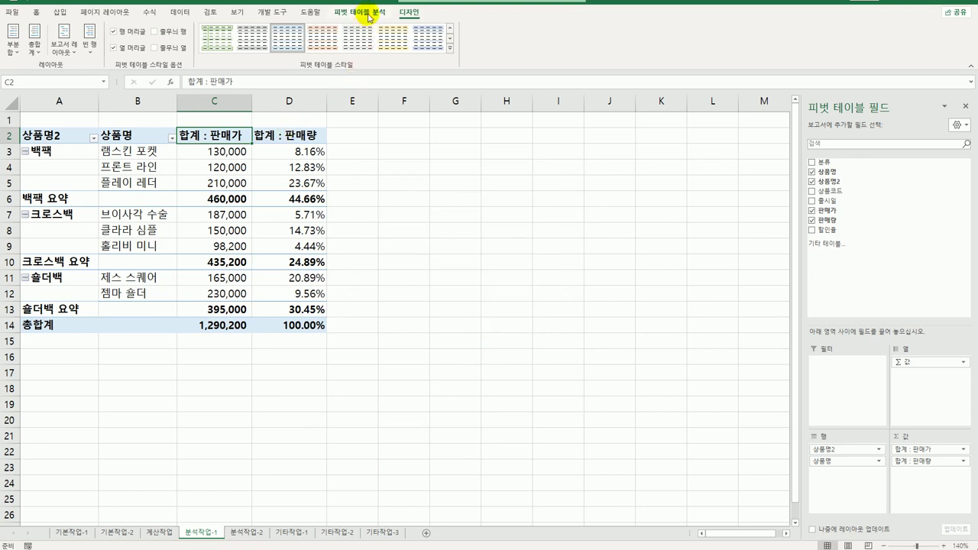
Show all subtotals at the bottom of each group and hide the pivot table's +/- expand buttons.
{"action": "left_click", "coordinate": [14, 58]}
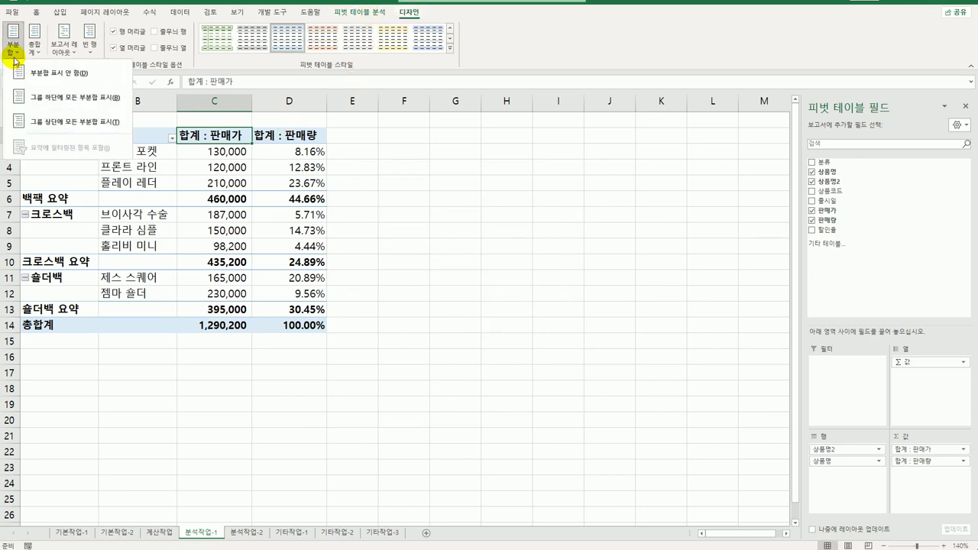
{"action": "left_click", "coordinate": [51, 99]}
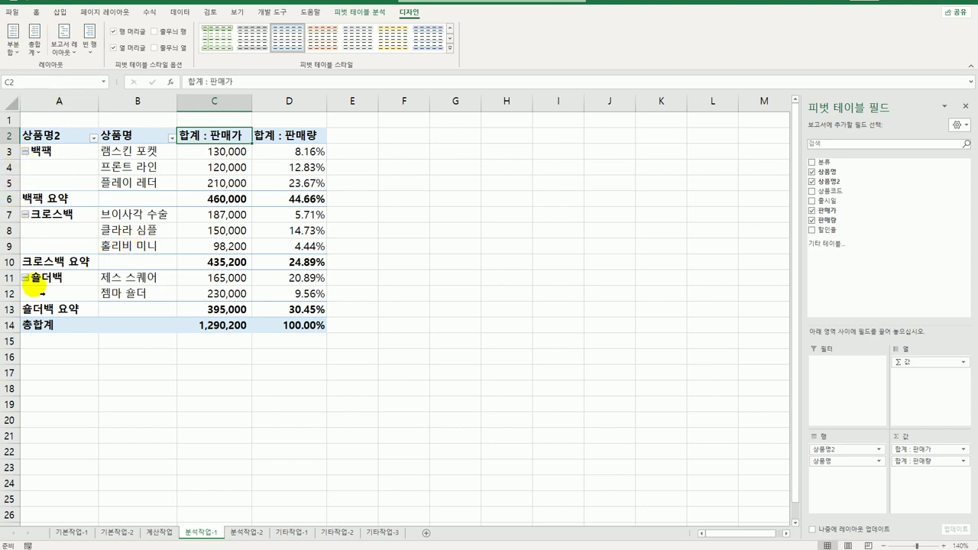
{"action": "left_click", "coordinate": [359, 12]}
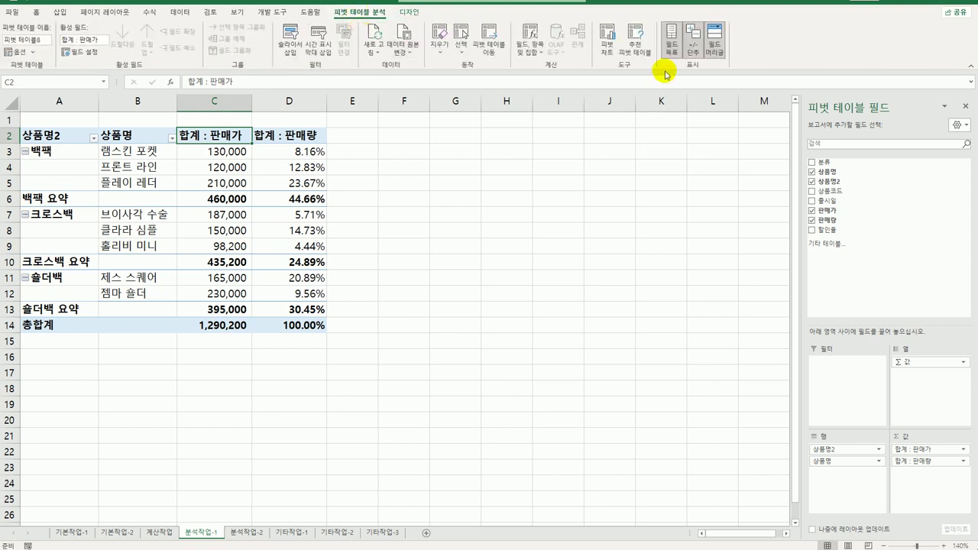
{"action": "left_click", "coordinate": [690, 46]}
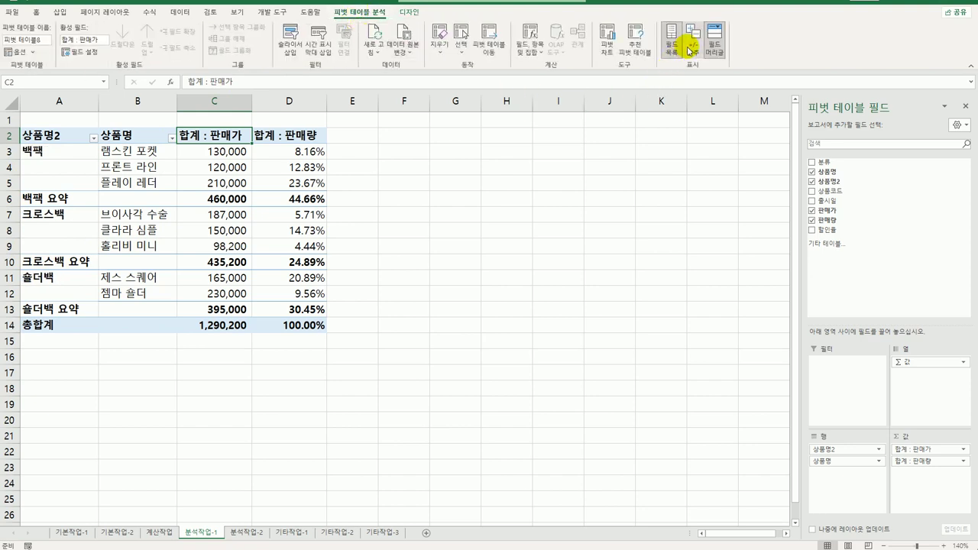
Apply the orange pivot style from the second row of the 중간 (Medium) styles and turn on 줄무늬 행 (banded rows).
{"action": "left_click", "coordinate": [410, 13]}
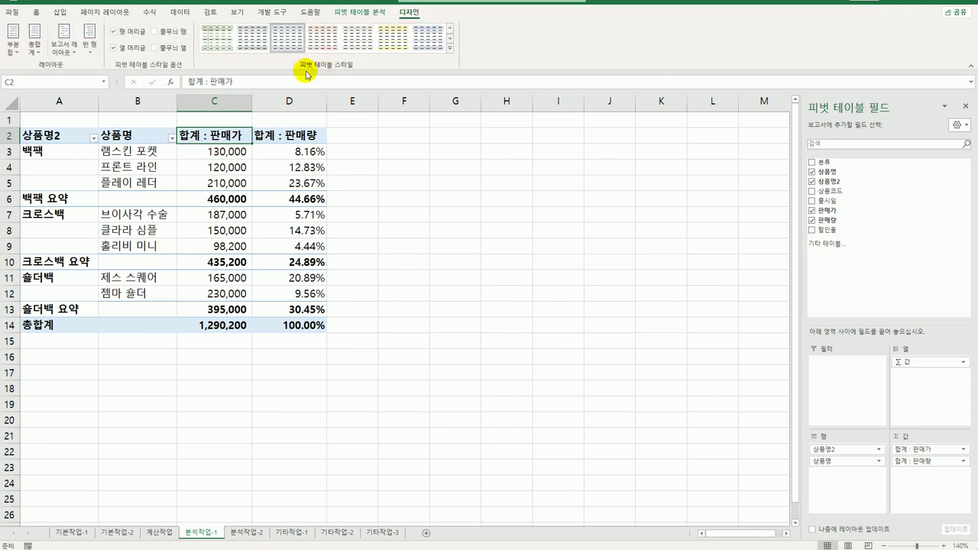
{"action": "left_click", "coordinate": [450, 48]}
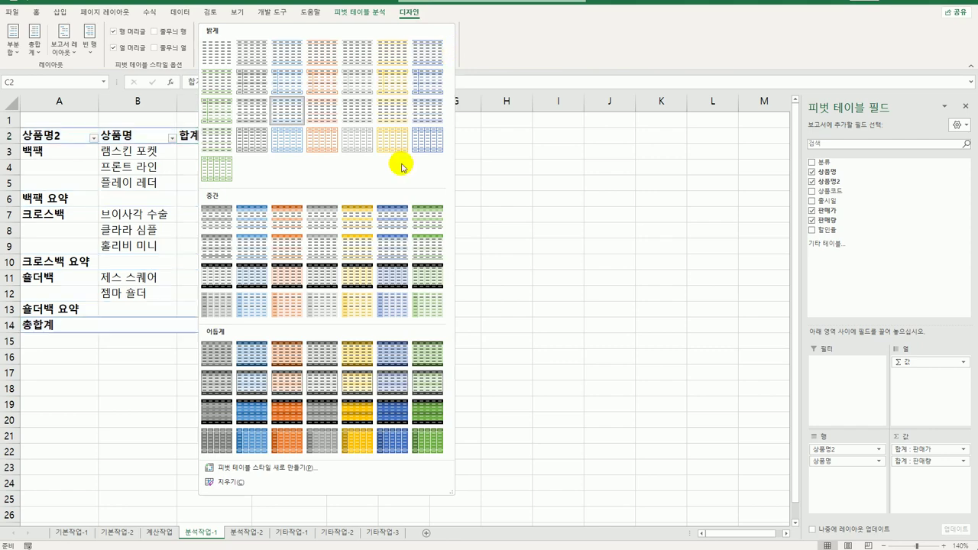
{"action": "left_click", "coordinate": [298, 249]}
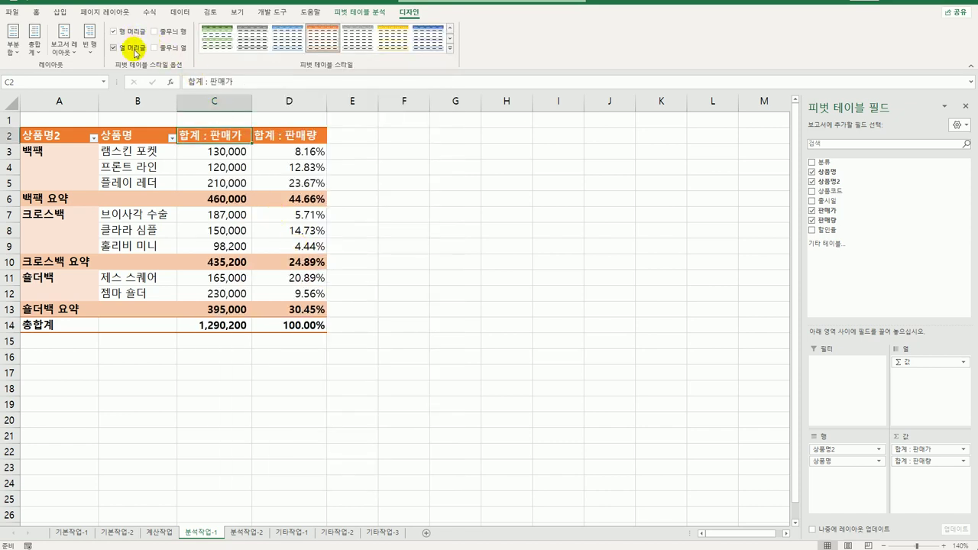
{"action": "left_click", "coordinate": [174, 33]}
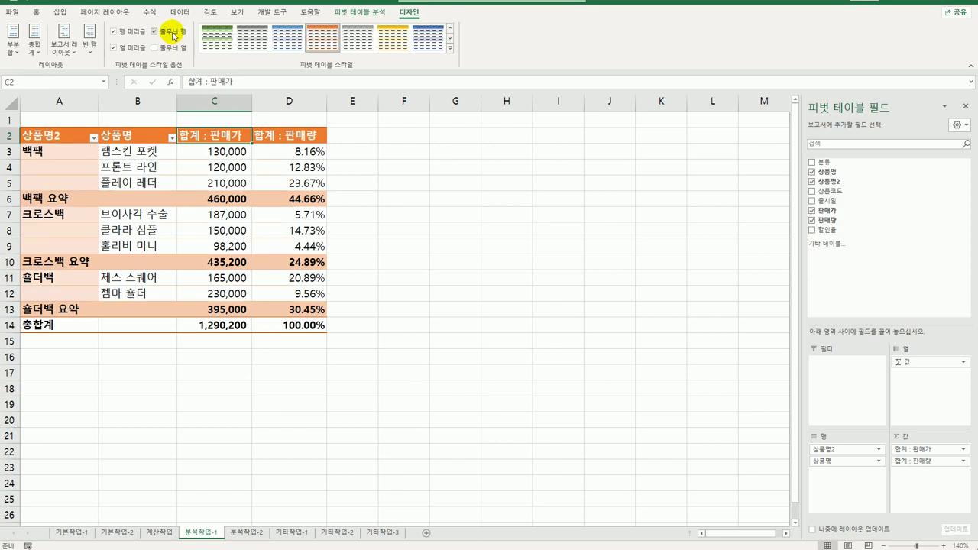
On the 분석작업-2 sheet, restrict C3:C15 with data validation to a 목록 (list) with source 허브차,보이차,녹차.
{"action": "left_click", "coordinate": [351, 391]}
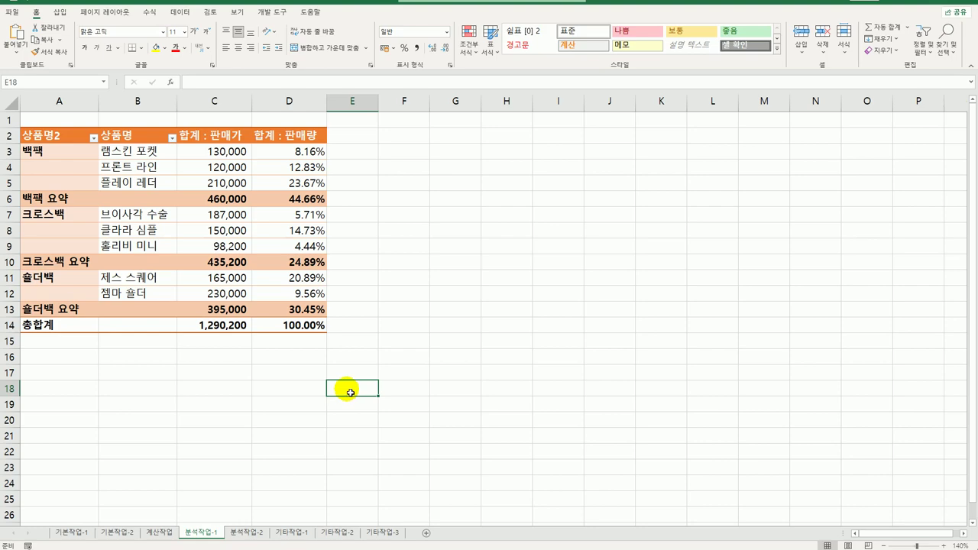
{"action": "left_click", "coordinate": [246, 532]}
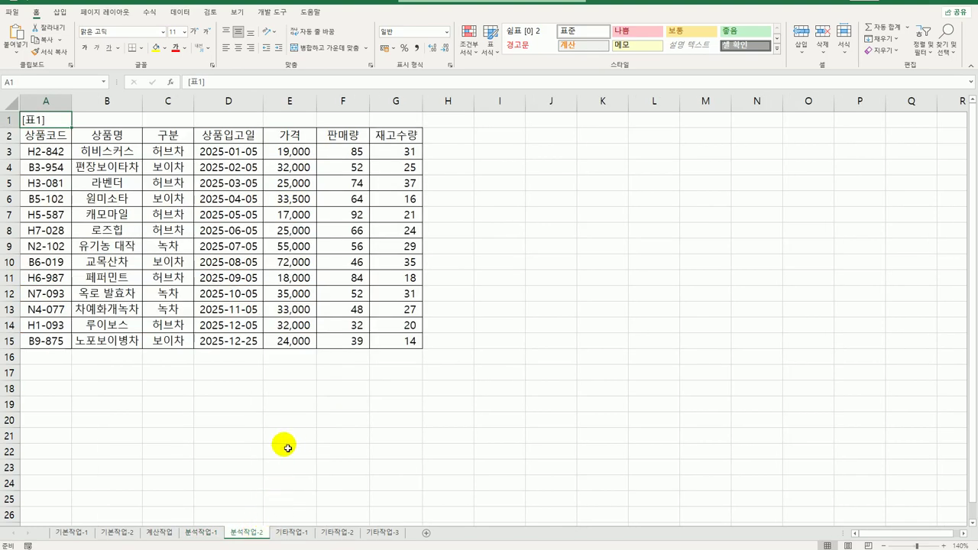
{"action": "left_click_drag", "start_coordinate": [190, 155], "coordinate": [177, 348]}
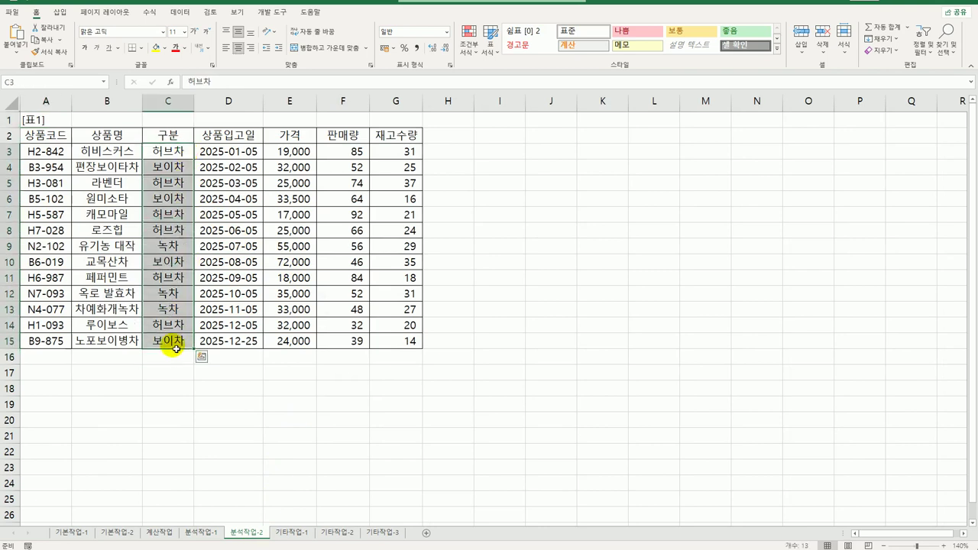
{"action": "left_click", "coordinate": [180, 13]}
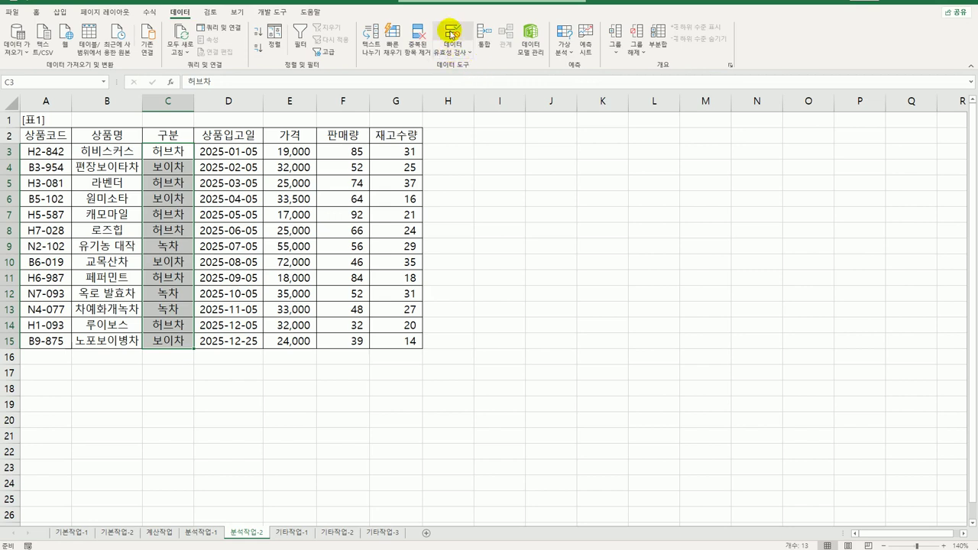
{"action": "left_click", "coordinate": [453, 34]}
{"action": "left_click", "coordinate": [535, 203]}
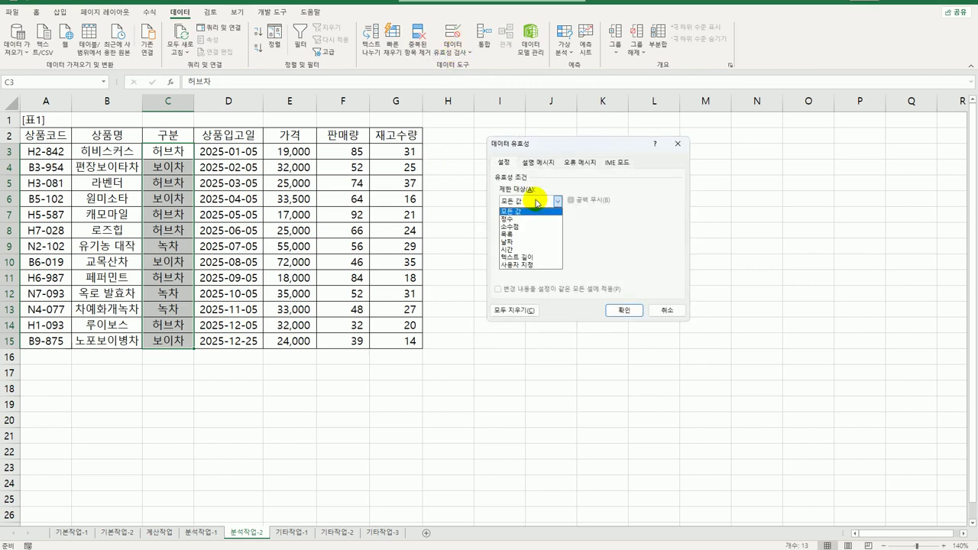
{"action": "left_click", "coordinate": [523, 234]}
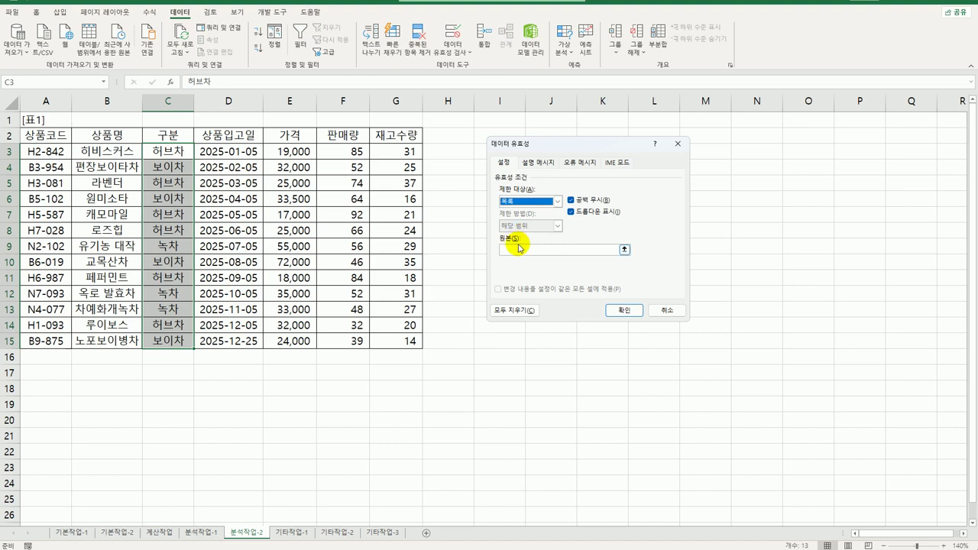
{"action": "left_click", "coordinate": [524, 251]}
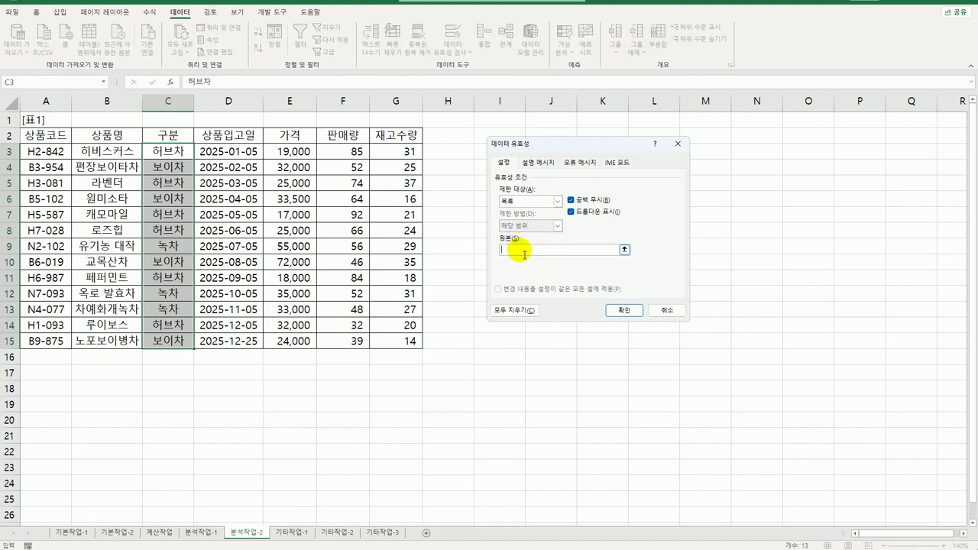
{"action": "type", "text": "허브차,보이차,녹차"}
Give the validation an input message titled "구분 입력" with the text "허브차, 보이차, 녹차만 입력하세요.".
{"action": "left_click", "coordinate": [535, 162]}
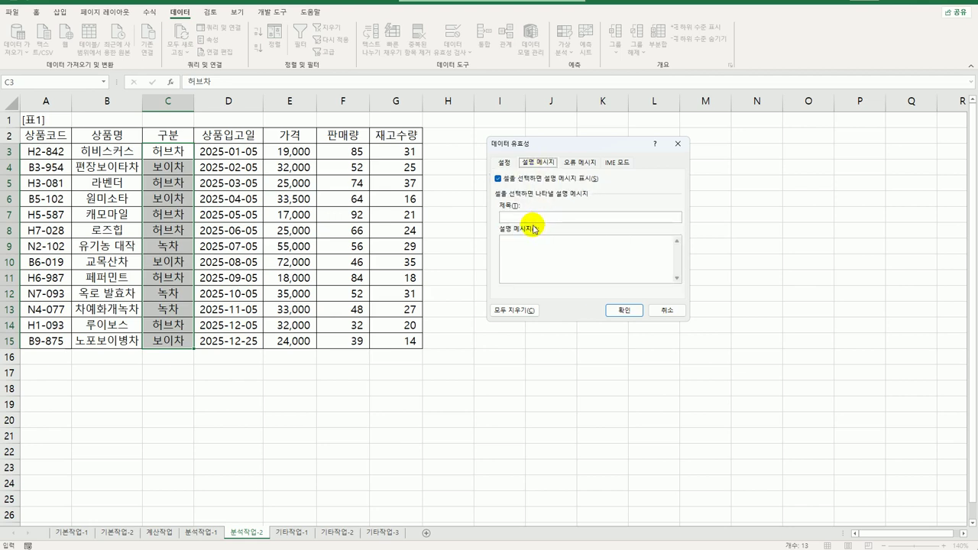
{"action": "left_click", "coordinate": [538, 219]}
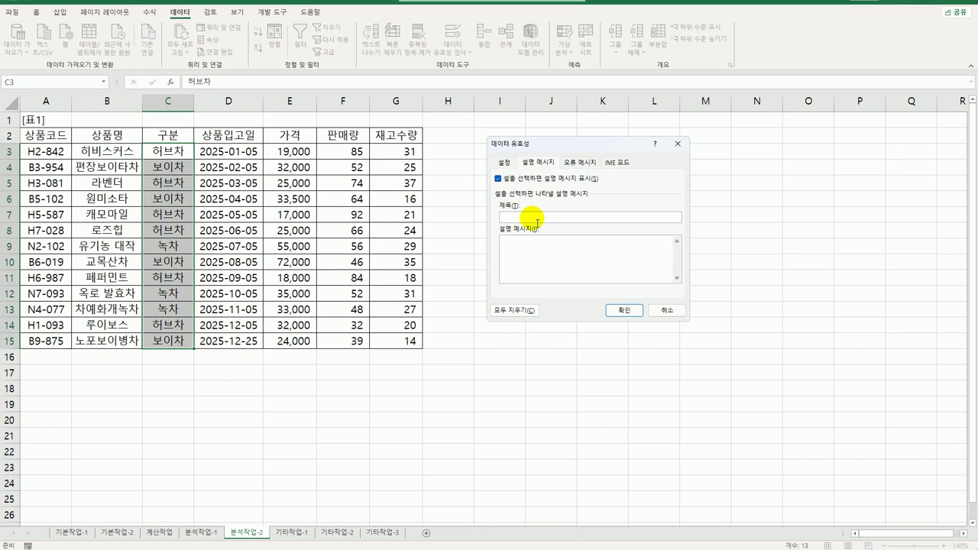
{"action": "type", "text": "구분 입력"}
{"action": "key", "text": "Tab"}
{"action": "type", "text": "허브차, 보이차, 녹차"}
{"action": "key", "text": "BackSpace"}
{"action": "key", "text": "BackSpace"}
{"action": "type", "text": "녹차만 입력하세요."}
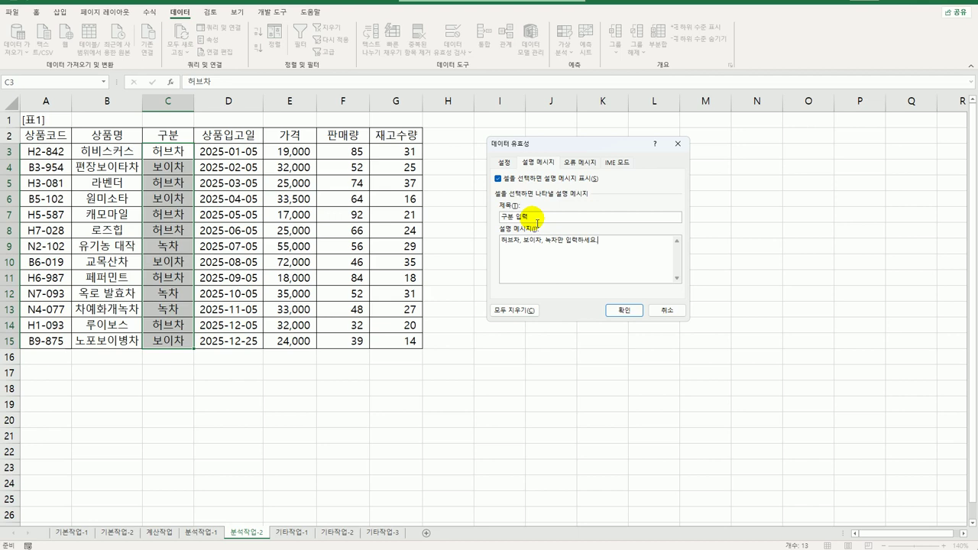
Give the validation a 중지-style error message titled "입력오류" with the text "구분 목록을 확인하세요." and apply the rule to the cells.
{"action": "left_click", "coordinate": [578, 162]}
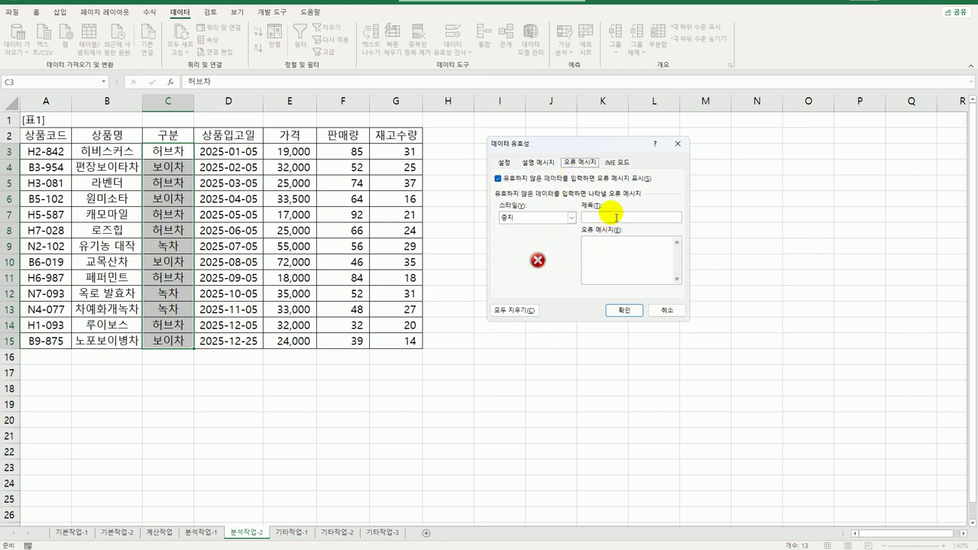
{"action": "left_click", "coordinate": [615, 219]}
{"action": "type", "text": "ㅇ"}
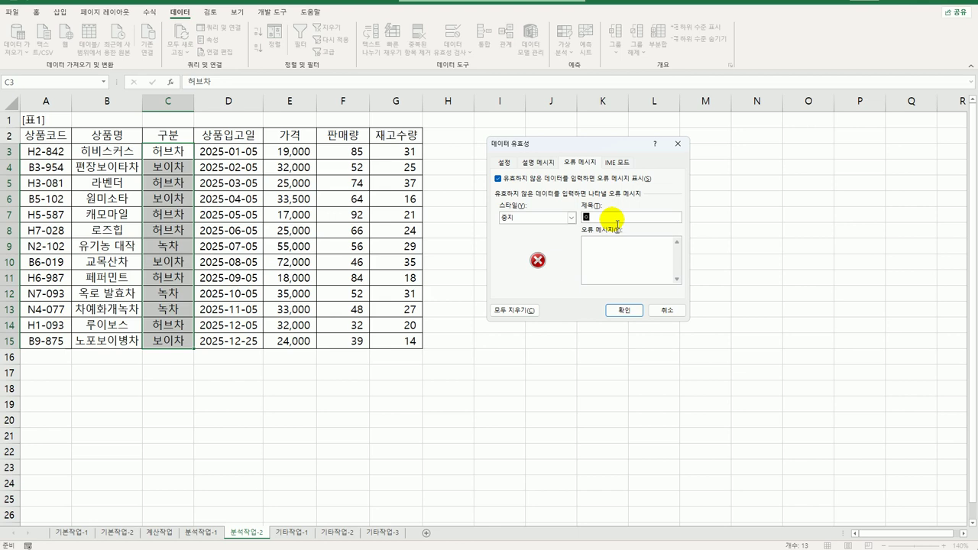
{"action": "type", "text": "력오류"}
{"action": "key", "text": "Tab"}
{"action": "type", "text": "구ㅂ"}
{"action": "type", "text": " 목록을 "}
{"action": "type", "text": "확인하세요"}
{"action": "key", "text": "BackSpace"}
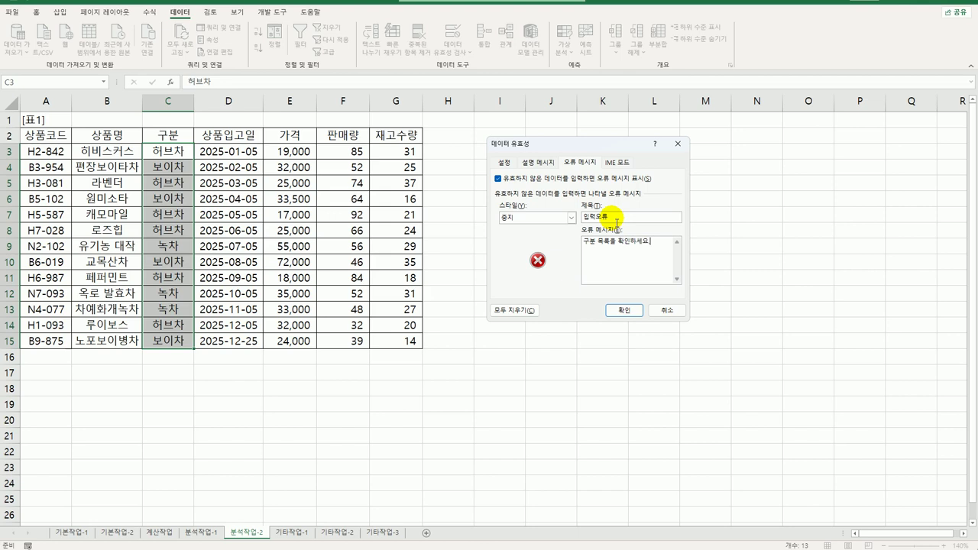
{"action": "left_click", "coordinate": [623, 310]}
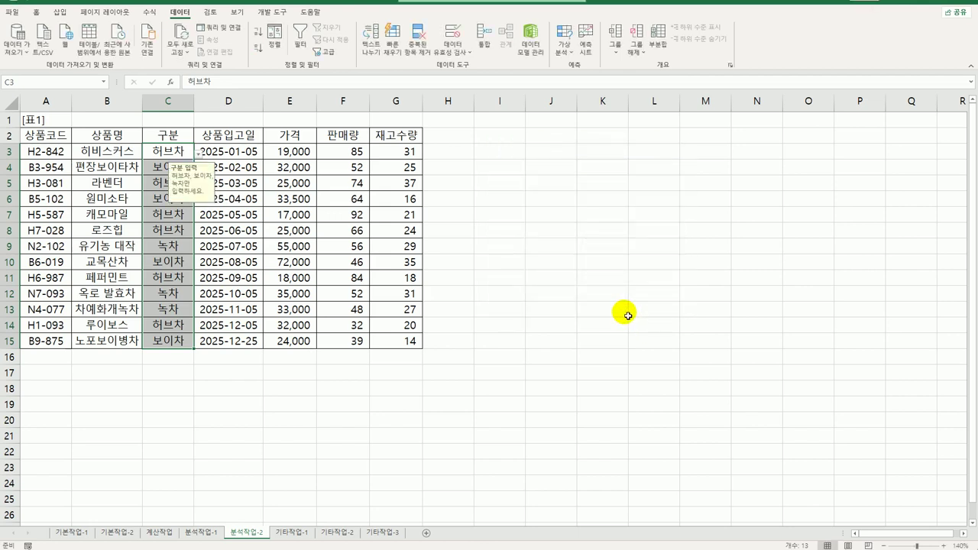
{"action": "left_click", "coordinate": [628, 315]}
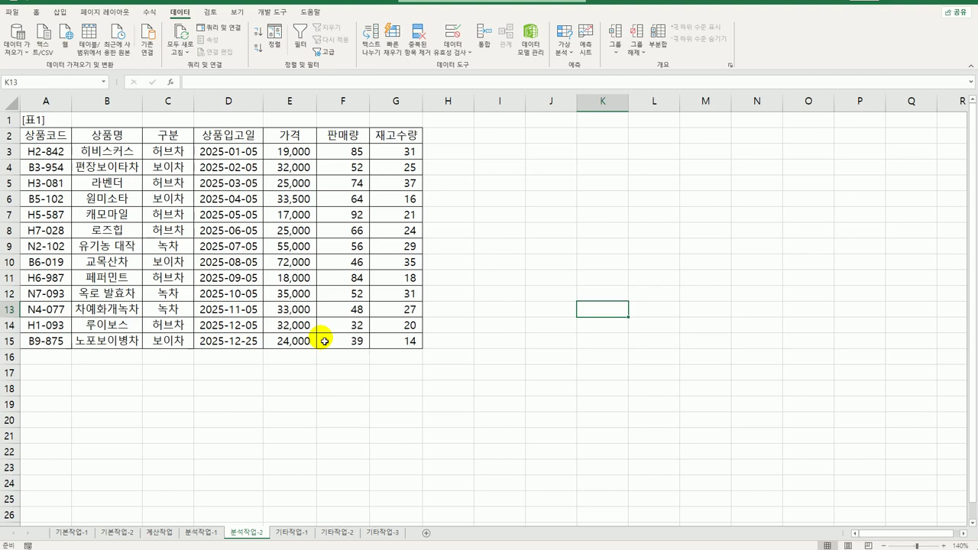
Sort the table by 구분 in ascending order and add subtotals grouped by 구분 with the 평균 (average) of 가격.
{"action": "left_click", "coordinate": [157, 137]}
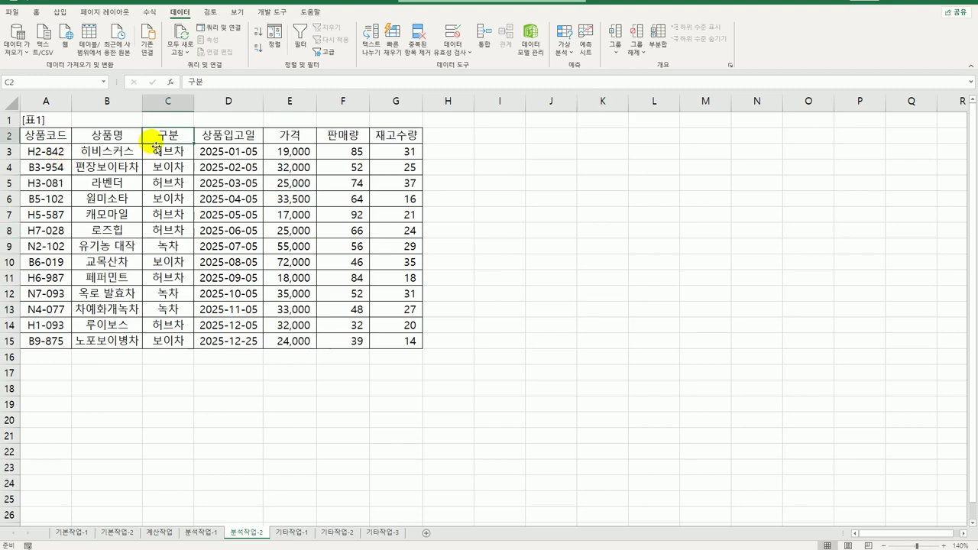
{"action": "left_click", "coordinate": [257, 36]}
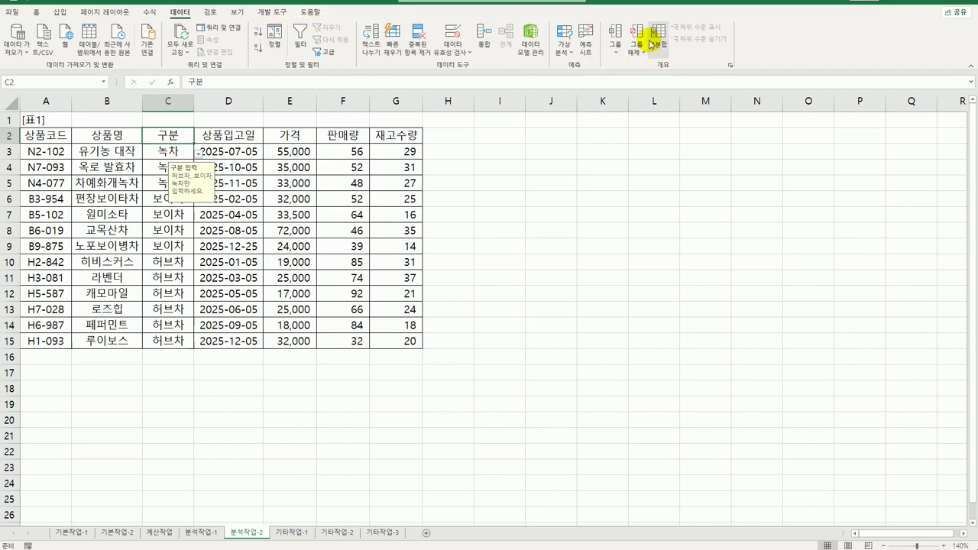
{"action": "left_click", "coordinate": [652, 45]}
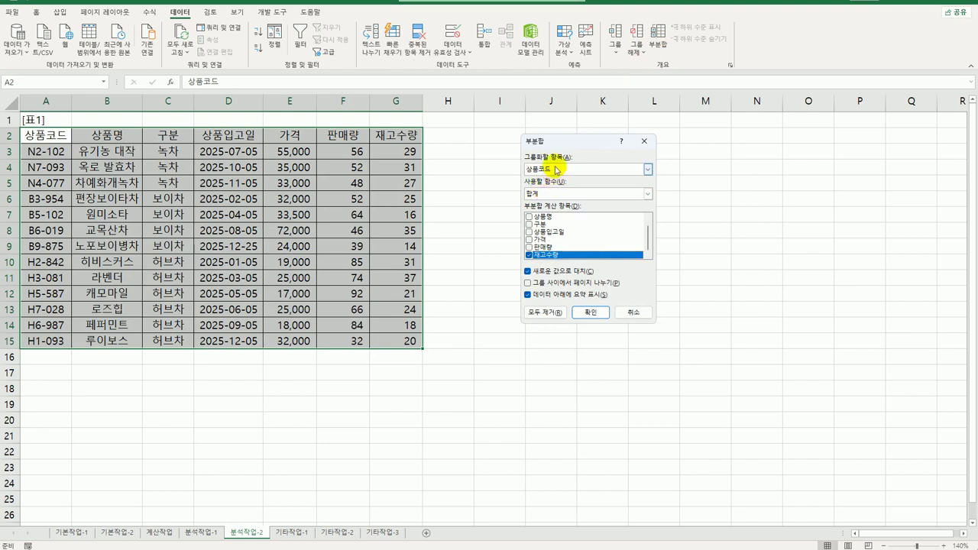
{"action": "left_click", "coordinate": [545, 169]}
{"action": "left_click", "coordinate": [547, 194]}
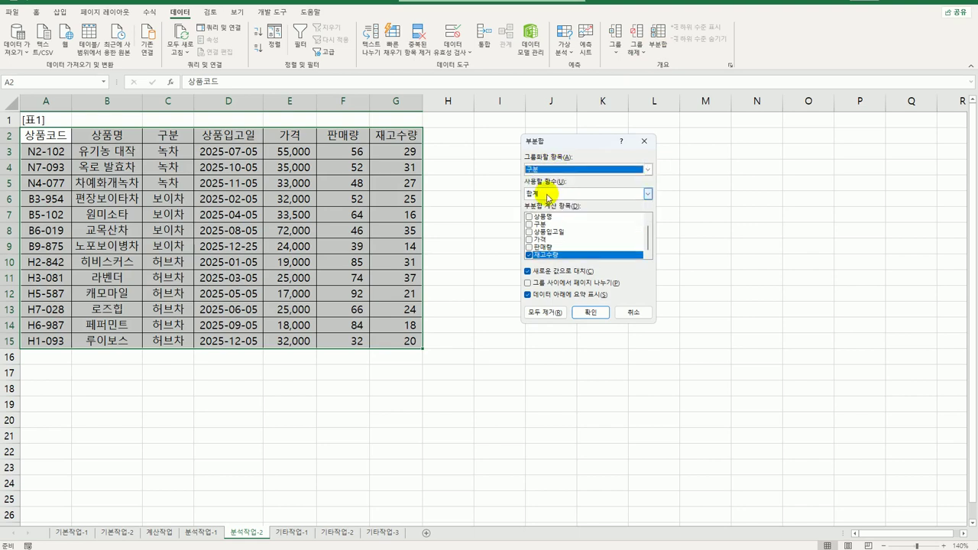
{"action": "left_click", "coordinate": [528, 254]}
{"action": "left_click", "coordinate": [529, 239]}
{"action": "left_click", "coordinate": [539, 195]}
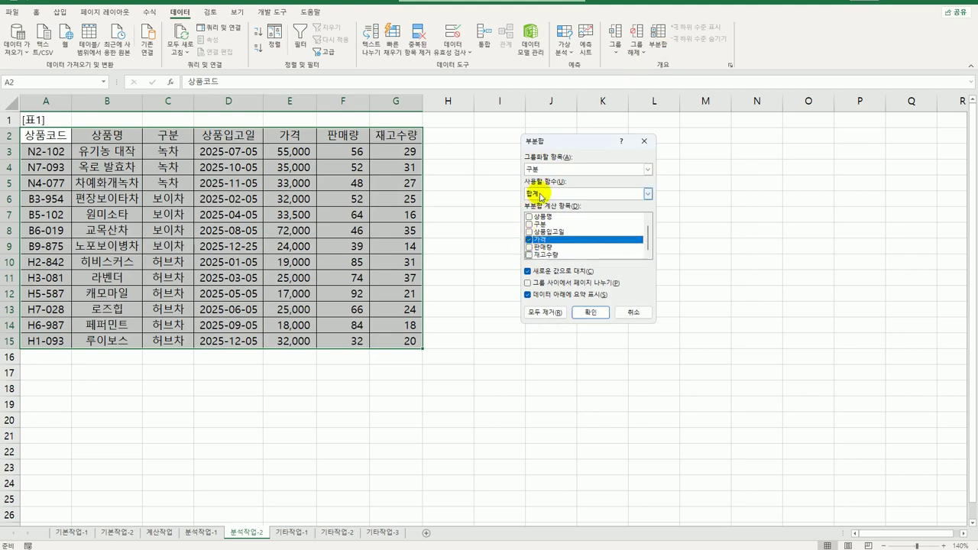
{"action": "left_click", "coordinate": [539, 205]}
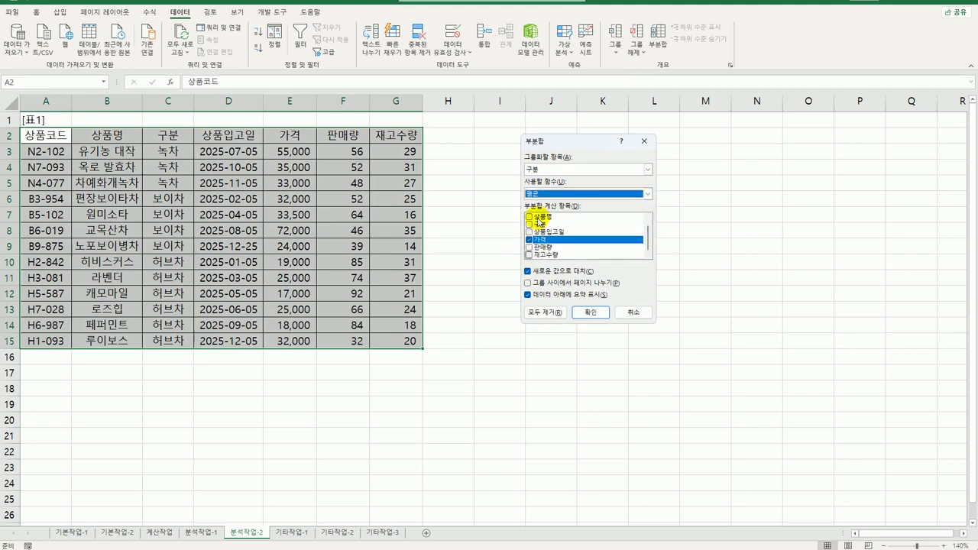
{"action": "left_click", "coordinate": [590, 312]}
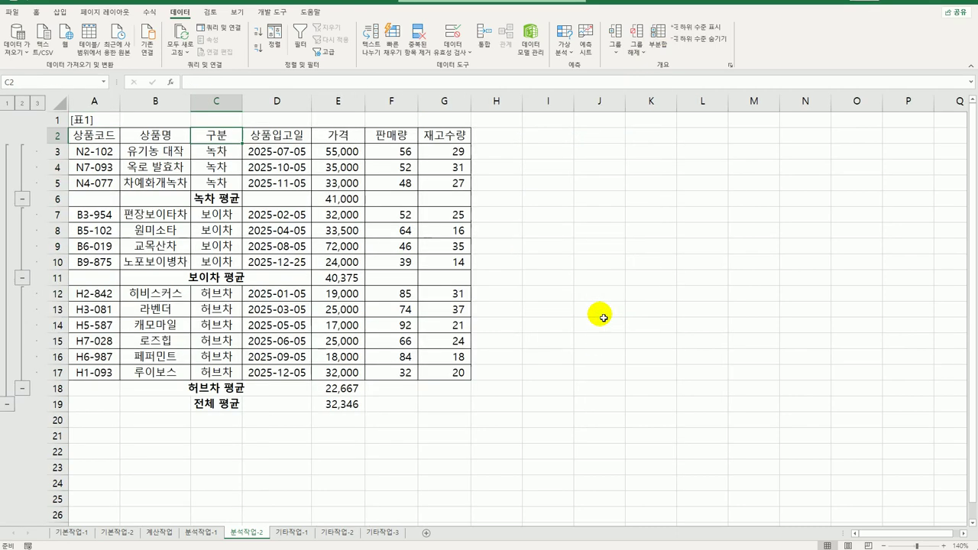
Add a second 구분 subtotal with the 최대 (max) of 판매량 without replacing the existing subtotals, and autofit column C.
{"action": "left_click", "coordinate": [657, 34]}
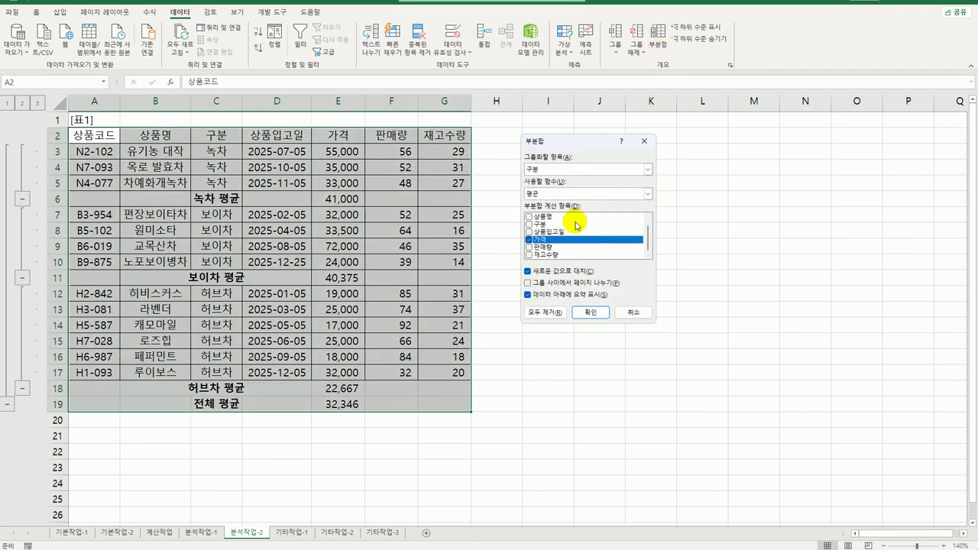
{"action": "left_click", "coordinate": [529, 247]}
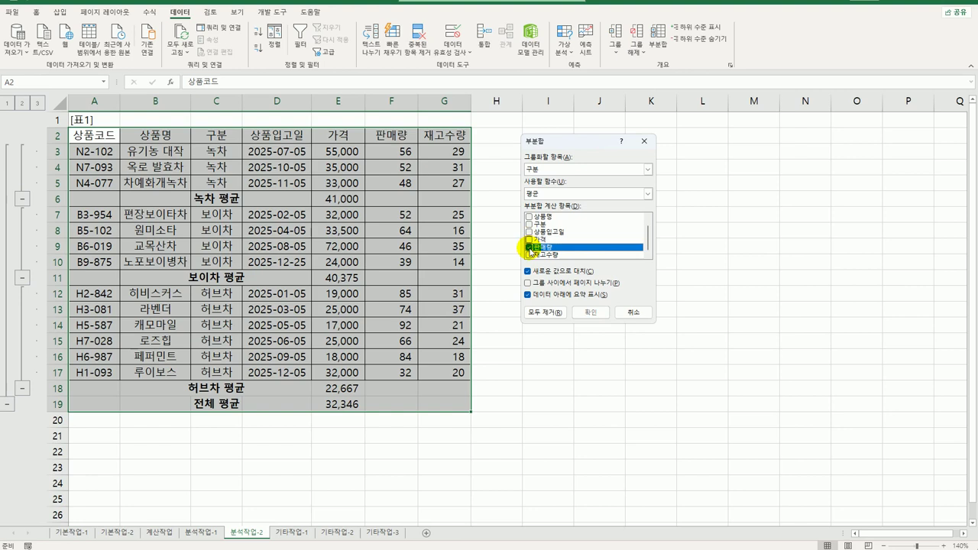
{"action": "left_click", "coordinate": [529, 194]}
{"action": "left_click", "coordinate": [537, 228]}
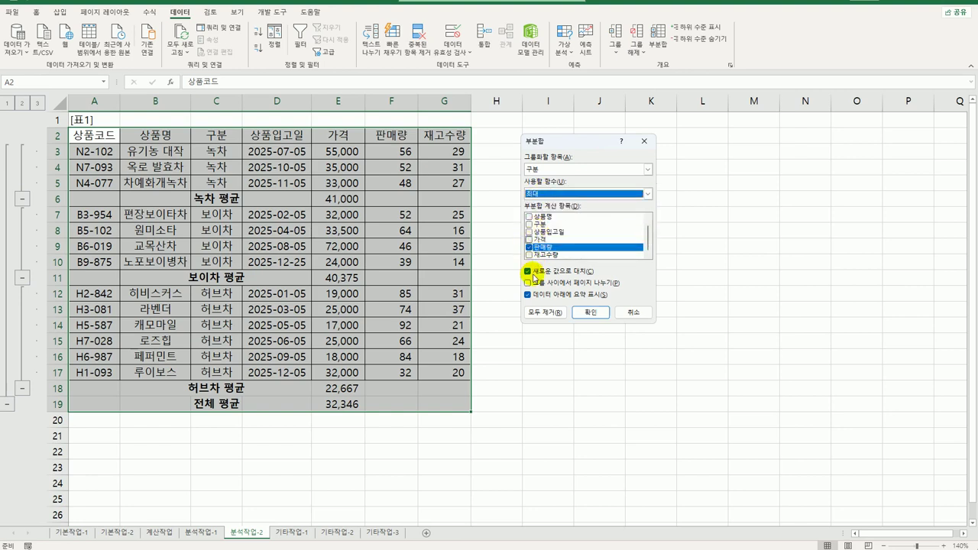
{"action": "left_click", "coordinate": [528, 271]}
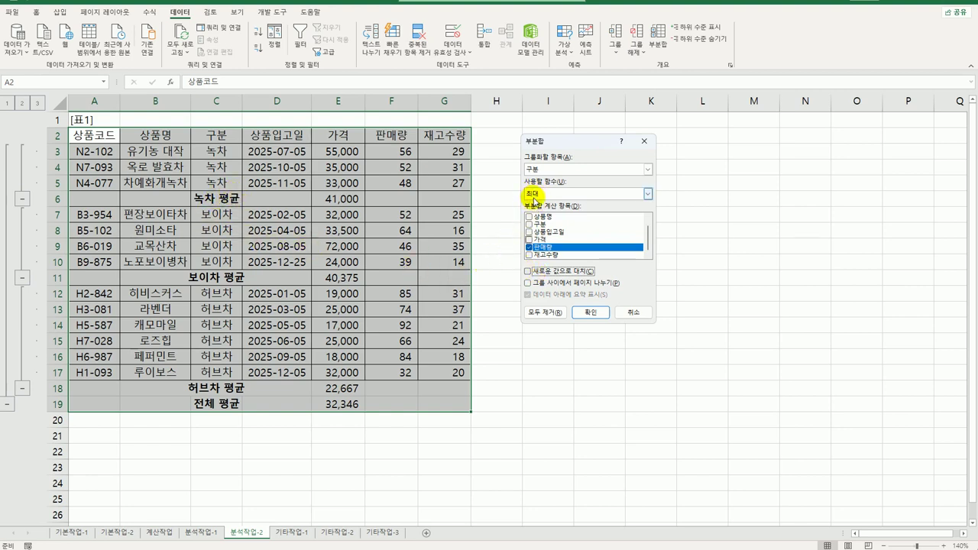
{"action": "left_click", "coordinate": [590, 312]}
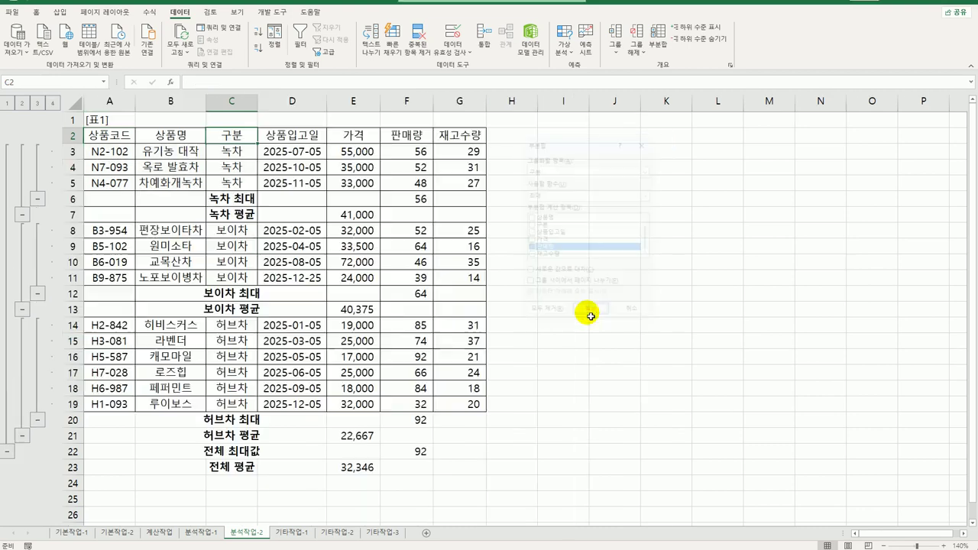
{"action": "double_click", "coordinate": [258, 104]}
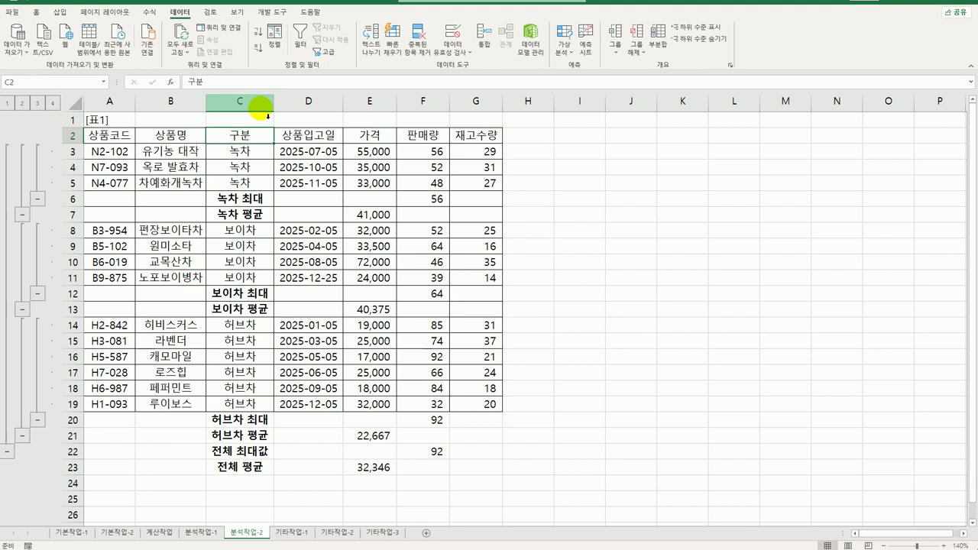
Add a chart title reading "허브차 판매현황" to the column chart on the 기타작업-1 sheet.
{"action": "left_click", "coordinate": [298, 532]}
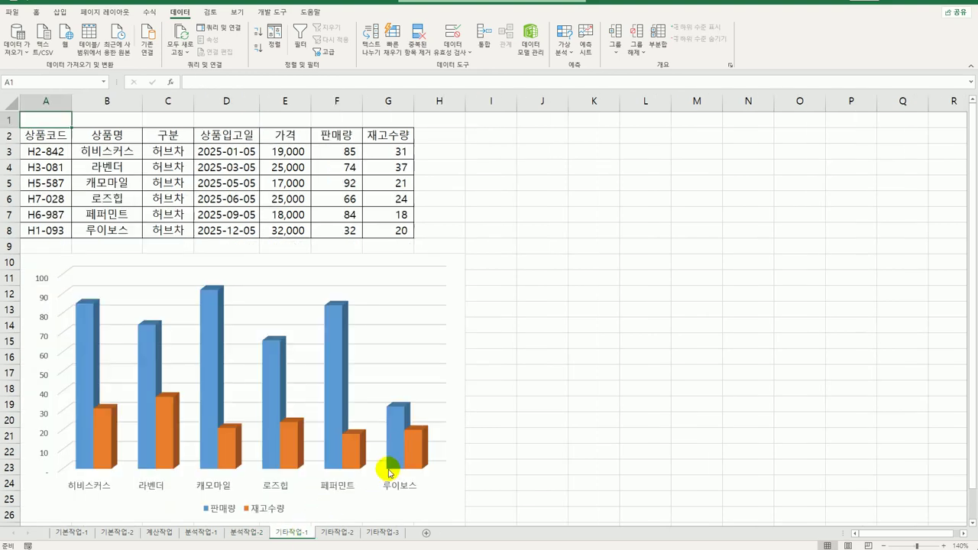
{"action": "scroll", "coordinate": [382, 436], "scroll_direction": "down", "scroll_amount": 3}
{"action": "scroll", "coordinate": [391, 438], "scroll_direction": "up", "scroll_amount": 3}
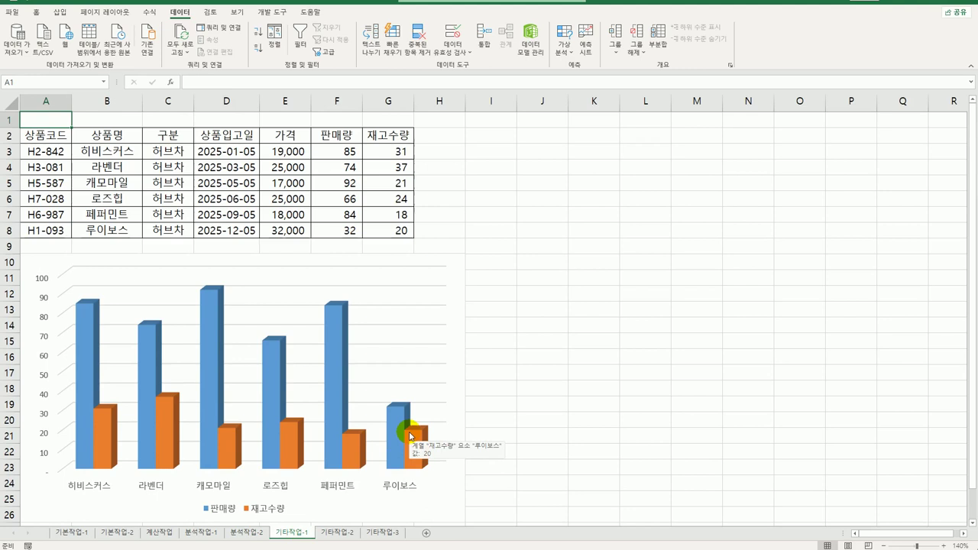
{"action": "left_click", "coordinate": [449, 278]}
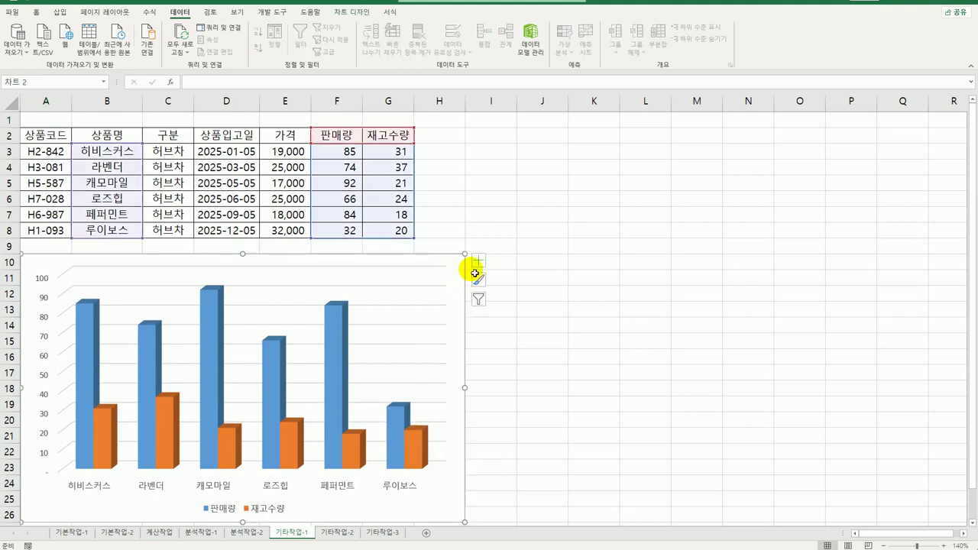
{"action": "left_click", "coordinate": [477, 262]}
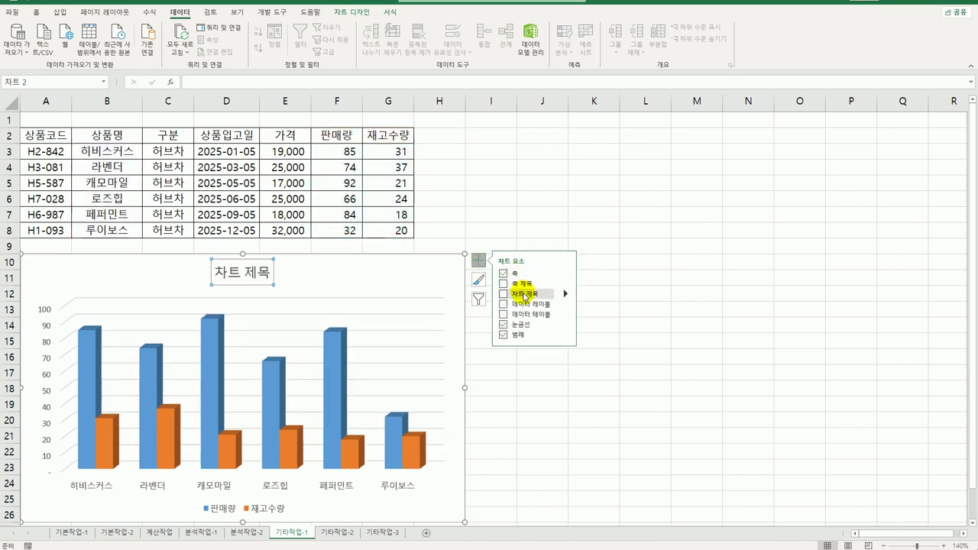
{"action": "left_click", "coordinate": [524, 296]}
{"action": "left_click_drag", "start_coordinate": [214, 271], "coordinate": [281, 283]}
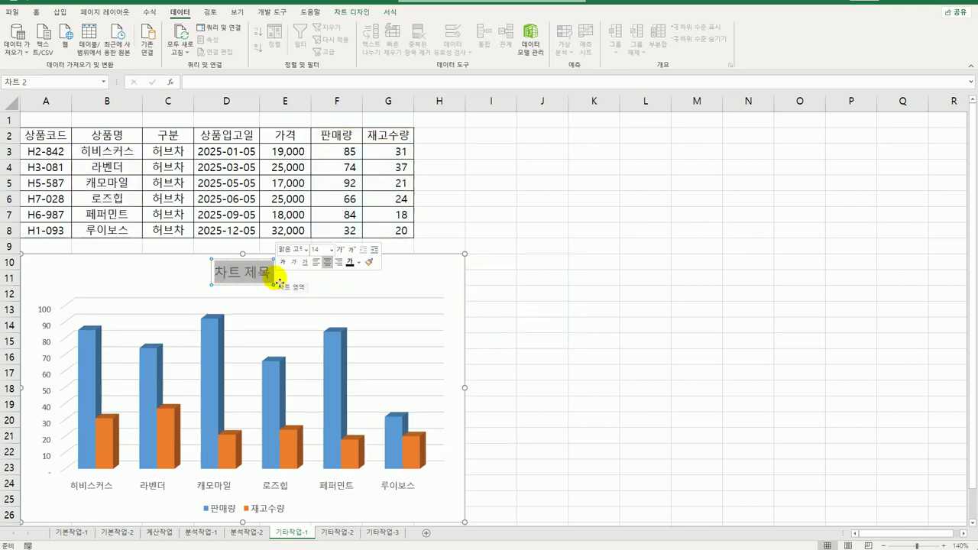
{"action": "type", "text": "허브차"}
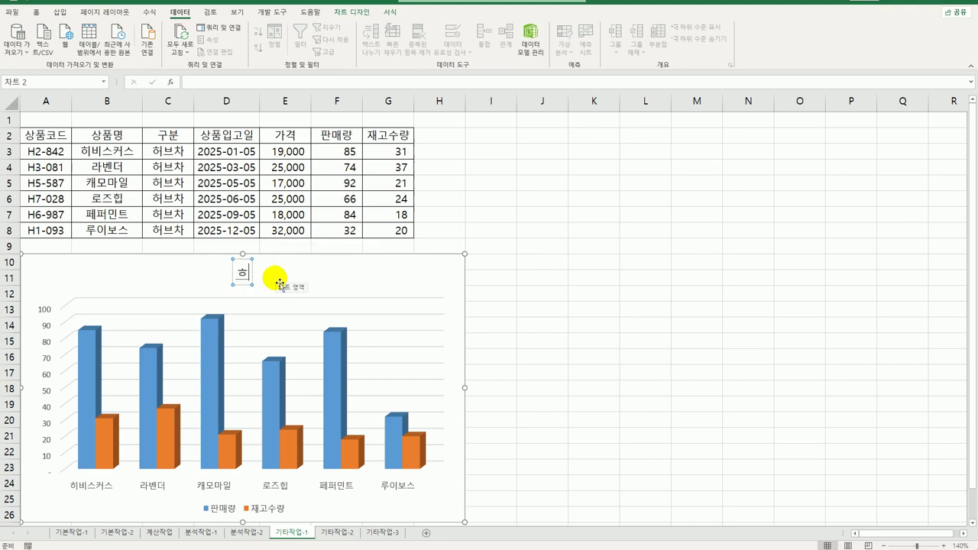
{"action": "type", "text": " 판매현황"}
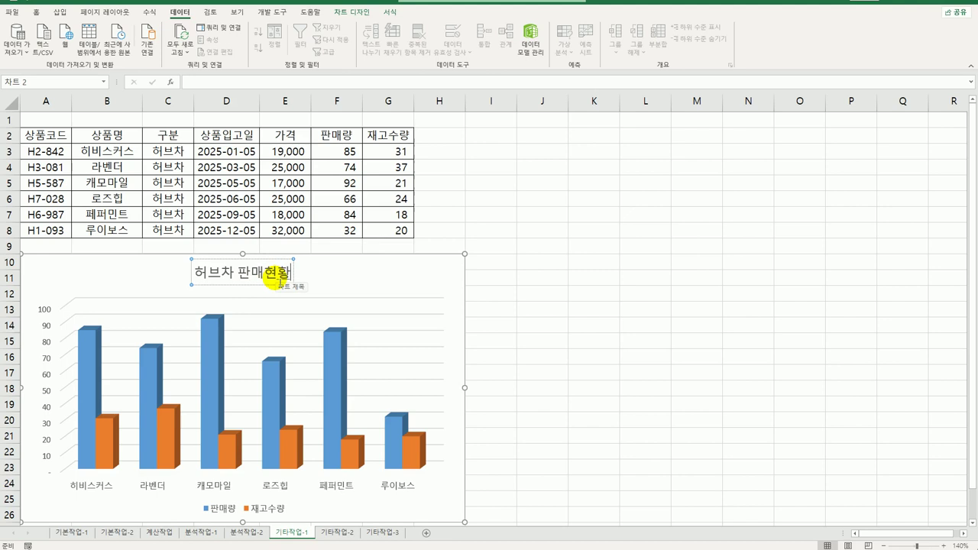
Move the column chart's legend to the top (위쪽) of the chart.
{"action": "left_click", "coordinate": [456, 273]}
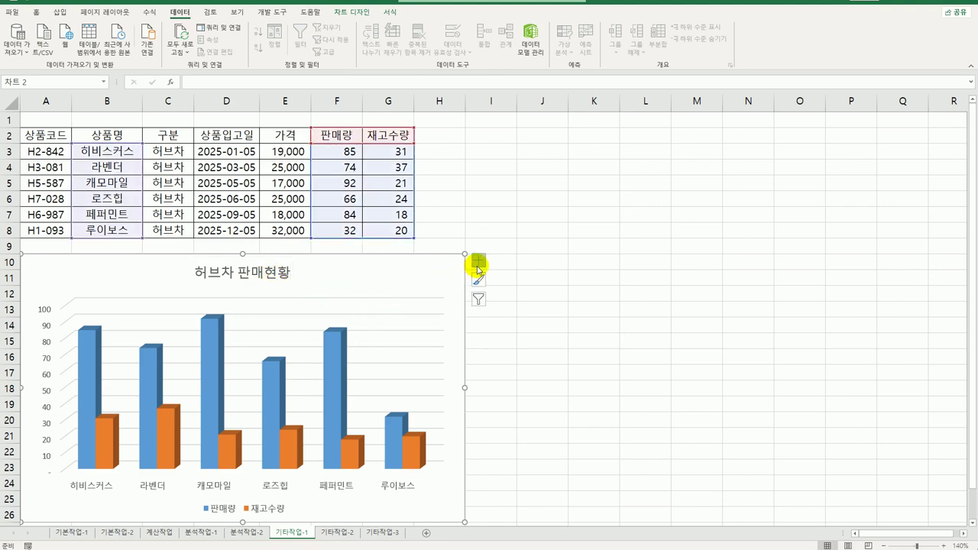
{"action": "left_click", "coordinate": [478, 266]}
{"action": "mouse_move", "coordinate": [566, 335]}
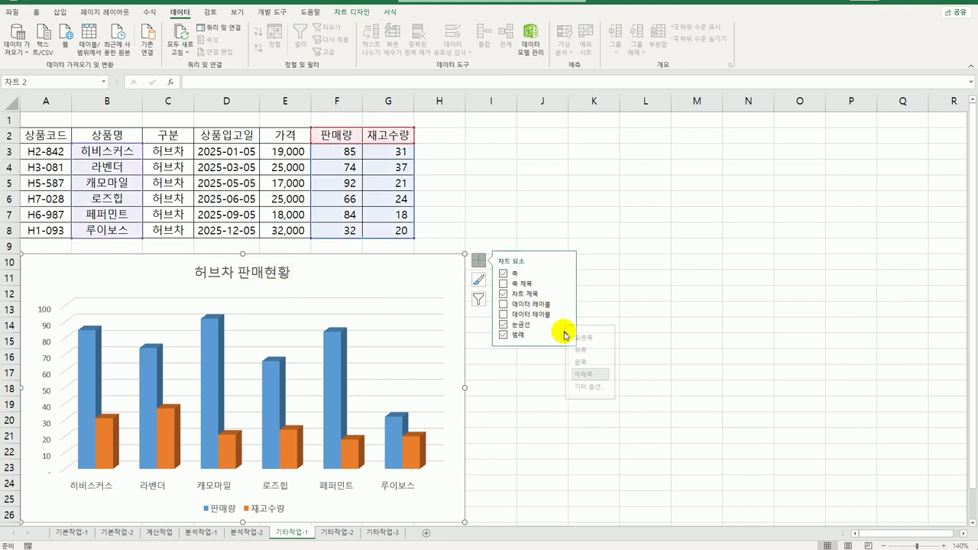
{"action": "left_click", "coordinate": [604, 352]}
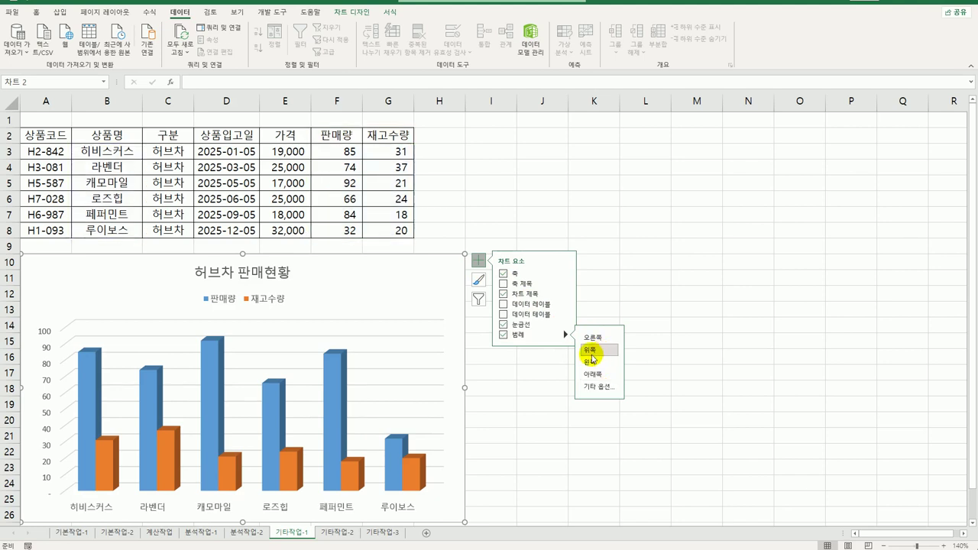
Set the chart's 3-D rotation to 40° on the X axis and 0° on the Y axis.
{"action": "right_click", "coordinate": [328, 355]}
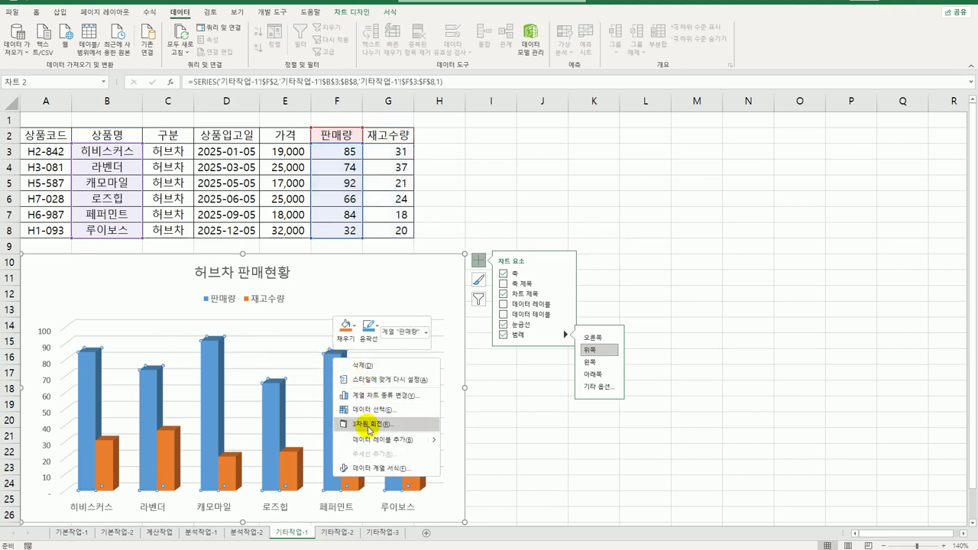
{"action": "left_click", "coordinate": [369, 424]}
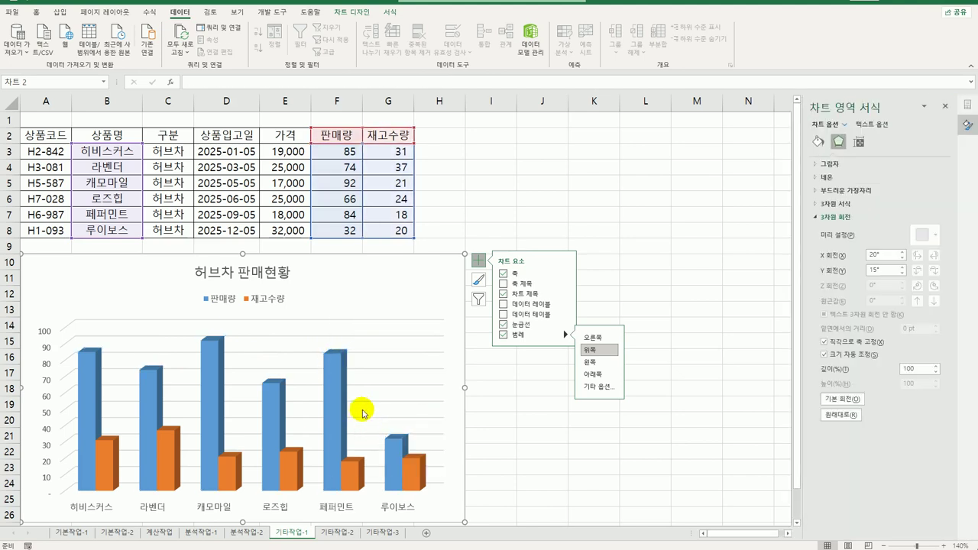
{"action": "left_click", "coordinate": [883, 255]}
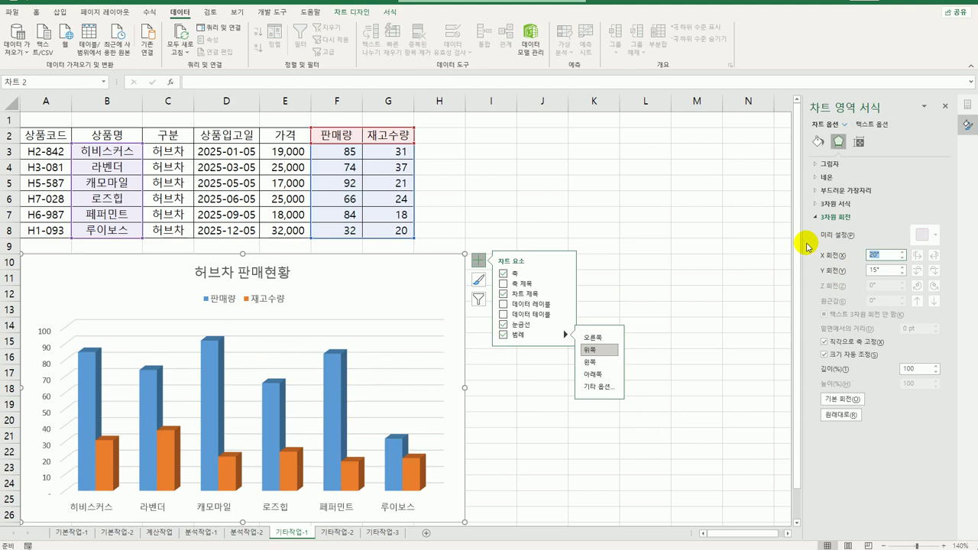
{"action": "type", "text": "40"}
{"action": "key", "text": "Tab"}
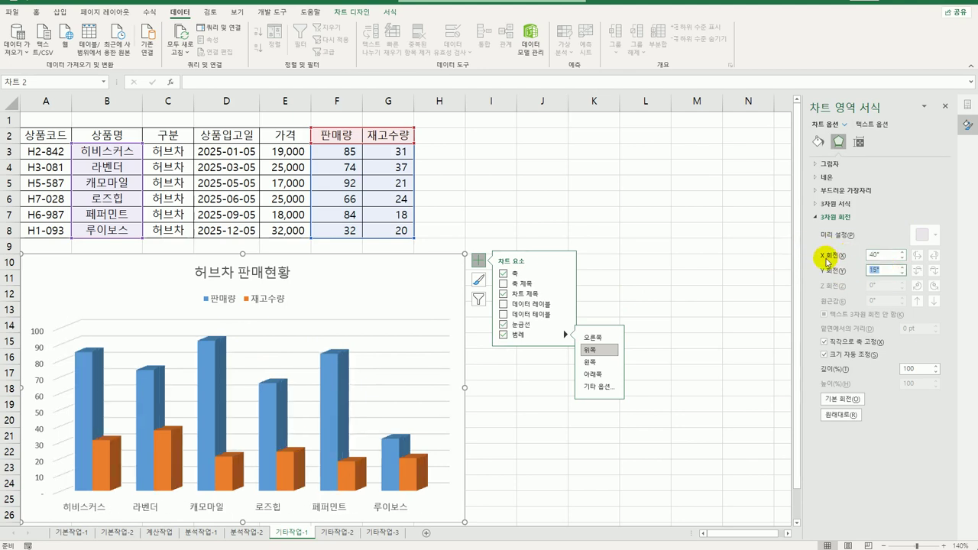
{"action": "type", "text": "0"}
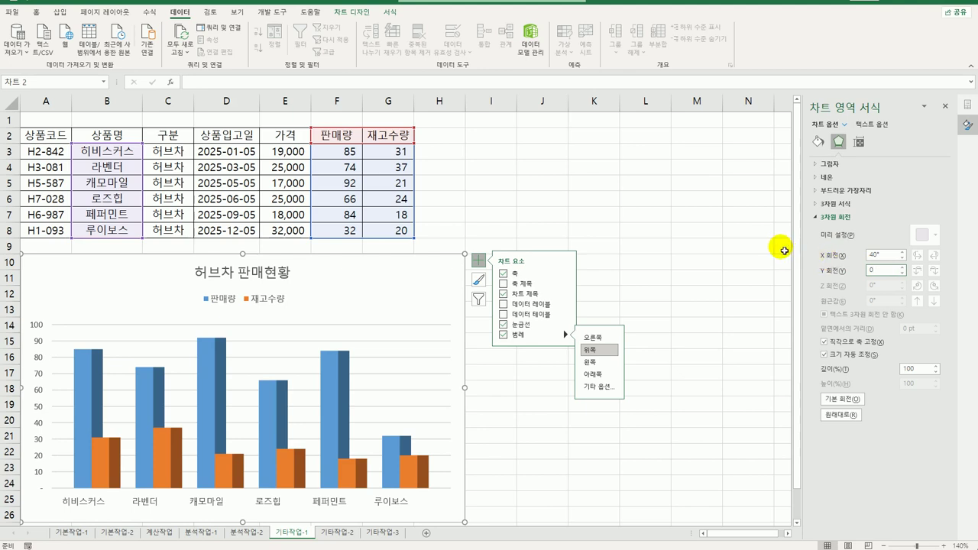
Change the column shape of the 재고수량 series to cylinder (원통형).
{"action": "left_click", "coordinate": [288, 461]}
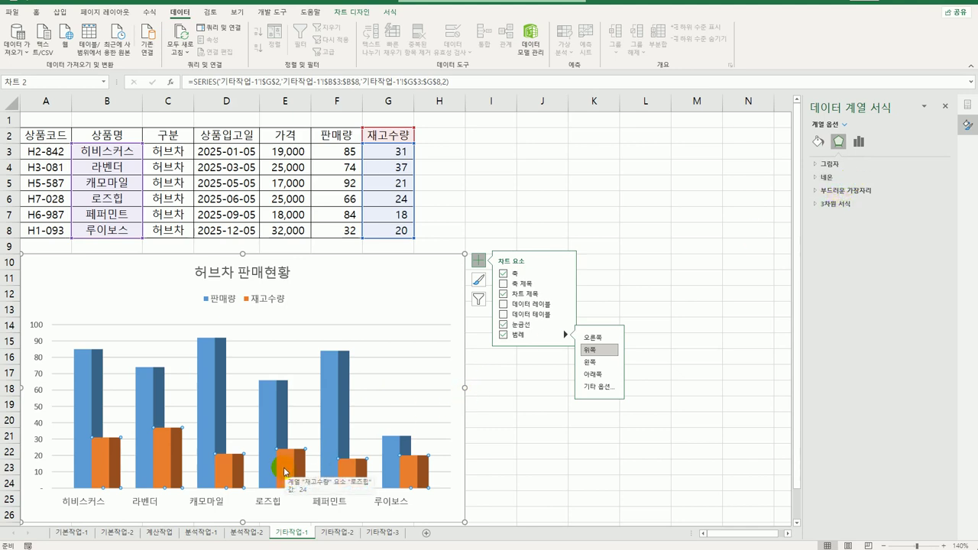
{"action": "left_click", "coordinate": [859, 145]}
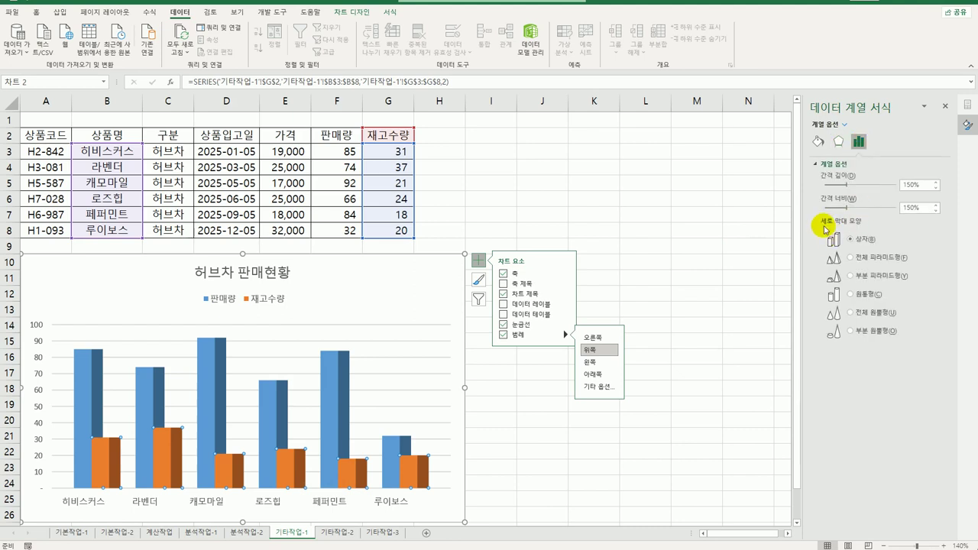
{"action": "left_click", "coordinate": [850, 294]}
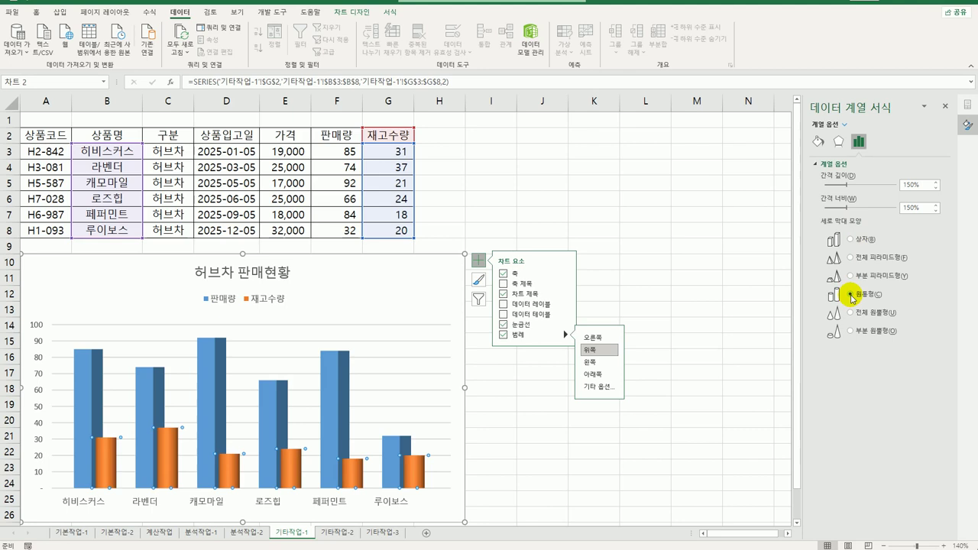
Show the vertical axis values in reverse order and make the floor cross at axis value 10.
{"action": "left_click", "coordinate": [35, 333]}
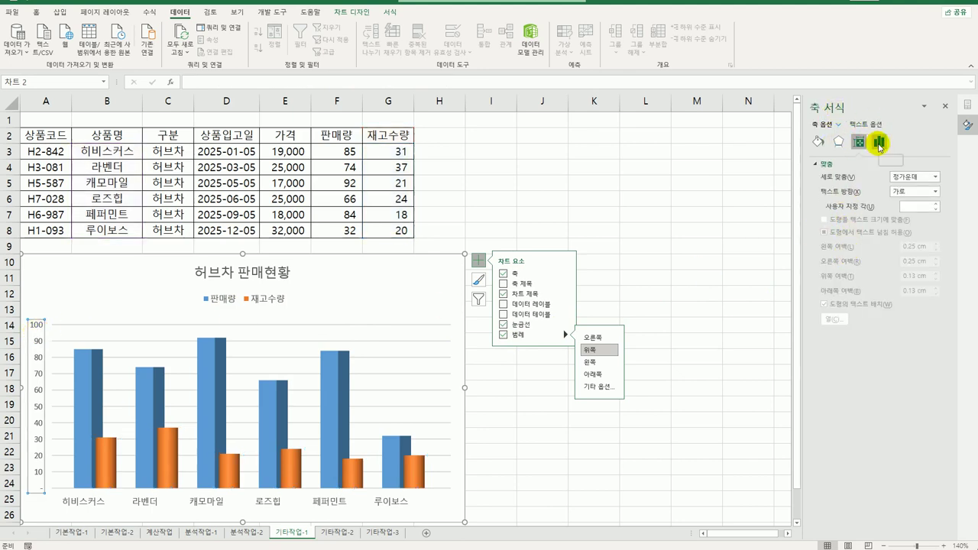
{"action": "left_click", "coordinate": [880, 142]}
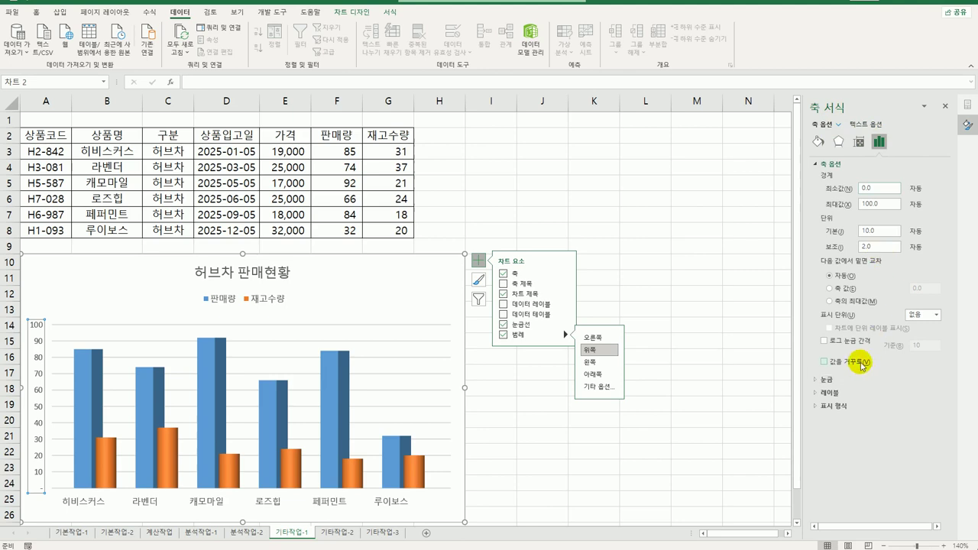
{"action": "left_click", "coordinate": [862, 364]}
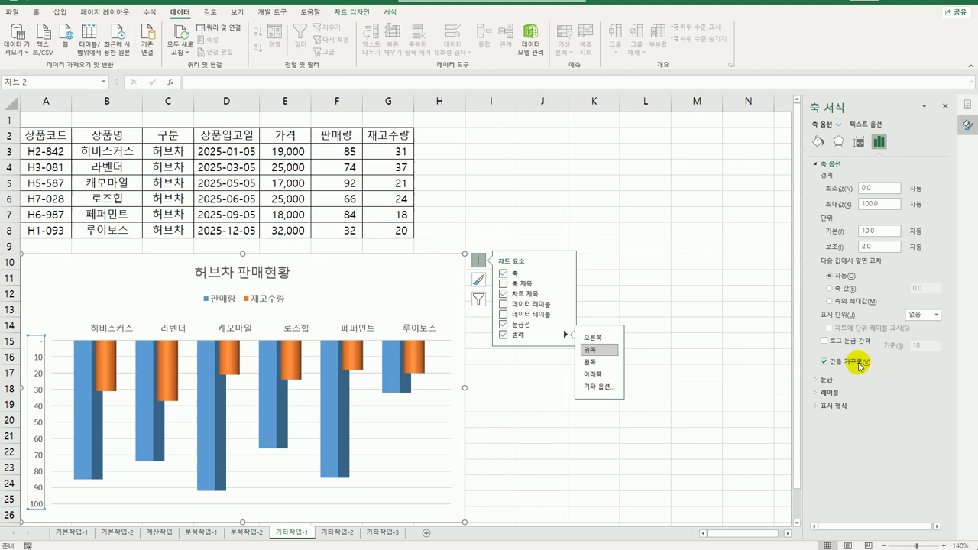
{"action": "left_click", "coordinate": [842, 289]}
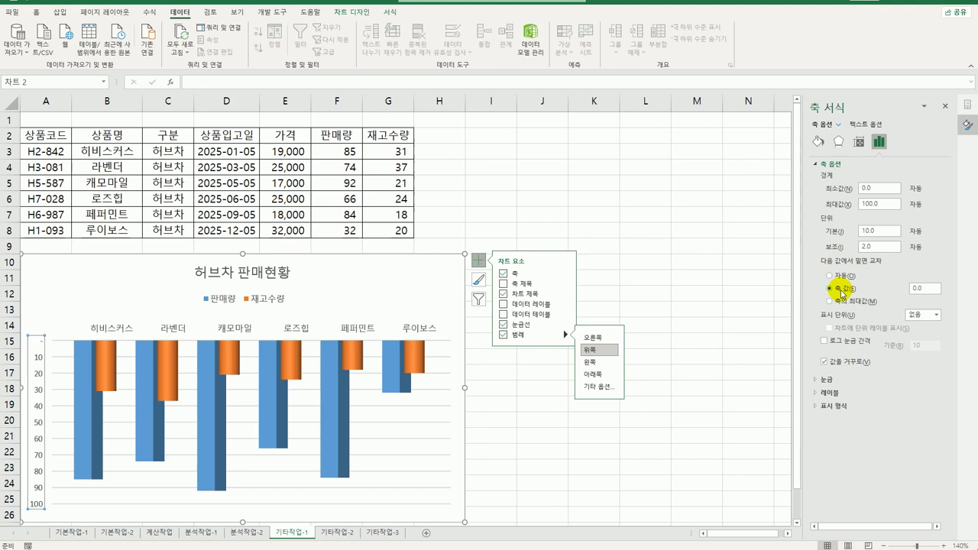
{"action": "double_click", "coordinate": [914, 289]}
{"action": "type", "text": "1"}
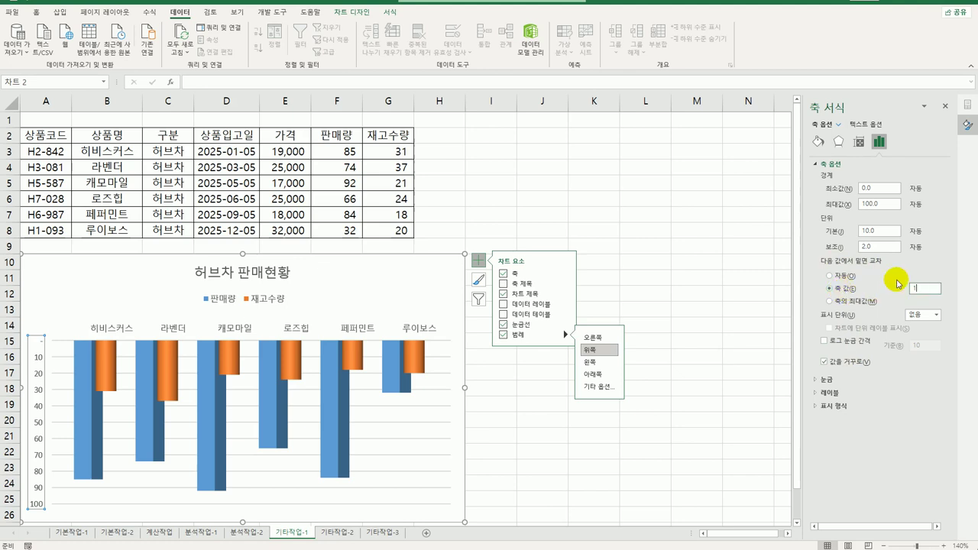
{"action": "type", "text": "0"}
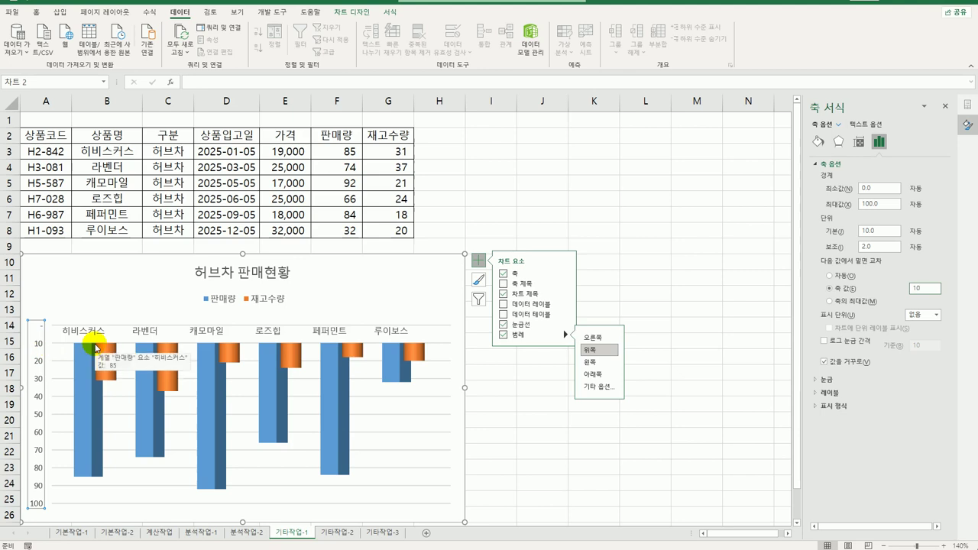
Add data callouts (데이터 설명선) to the 판매량 series.
{"action": "left_click", "coordinate": [88, 405]}
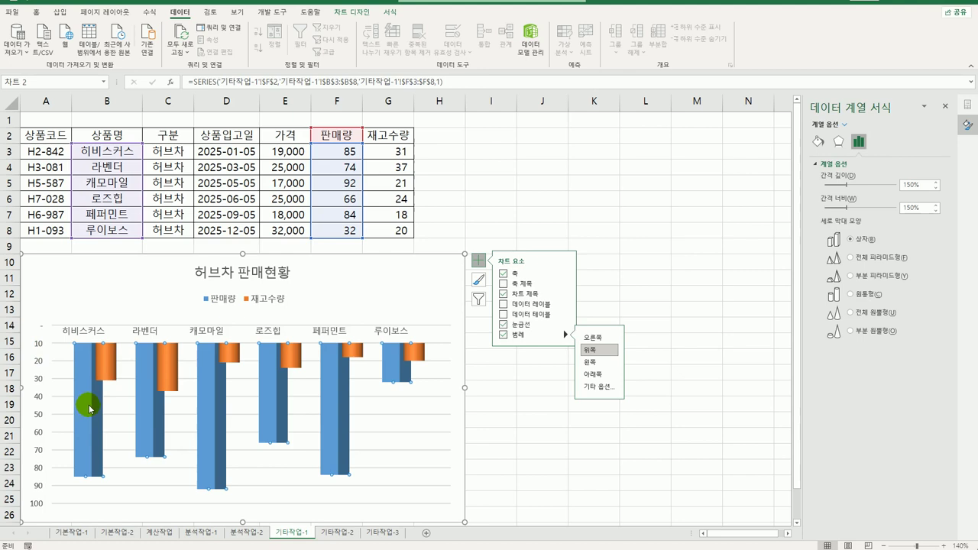
{"action": "right_click", "coordinate": [84, 358]}
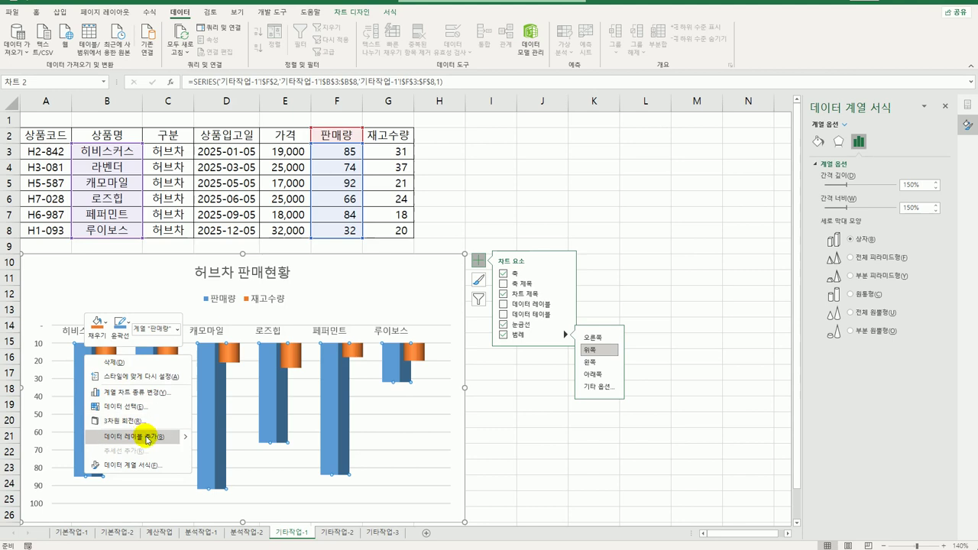
{"action": "mouse_move", "coordinate": [187, 437]}
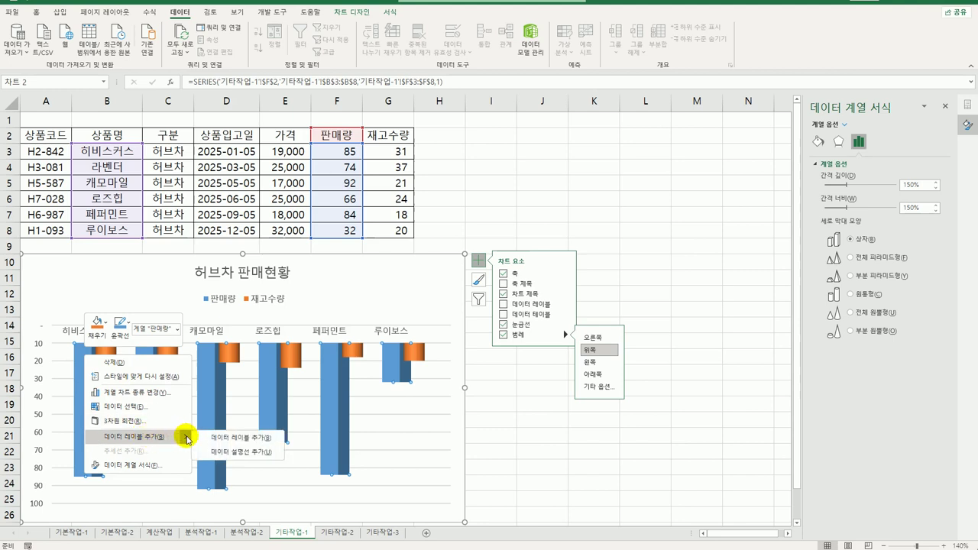
{"action": "left_click", "coordinate": [239, 453]}
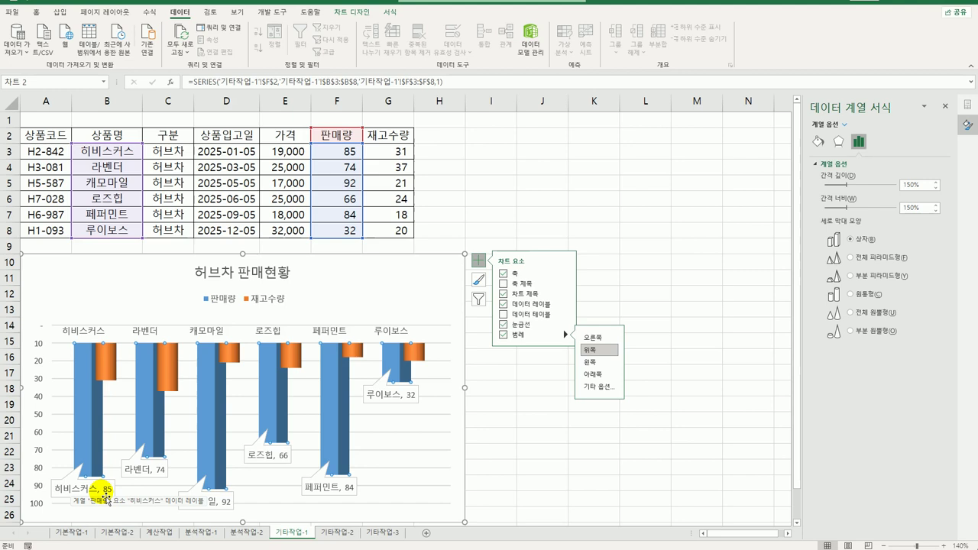
Give the chart area's border rounded corners (둥근 모서리).
{"action": "left_click", "coordinate": [418, 272]}
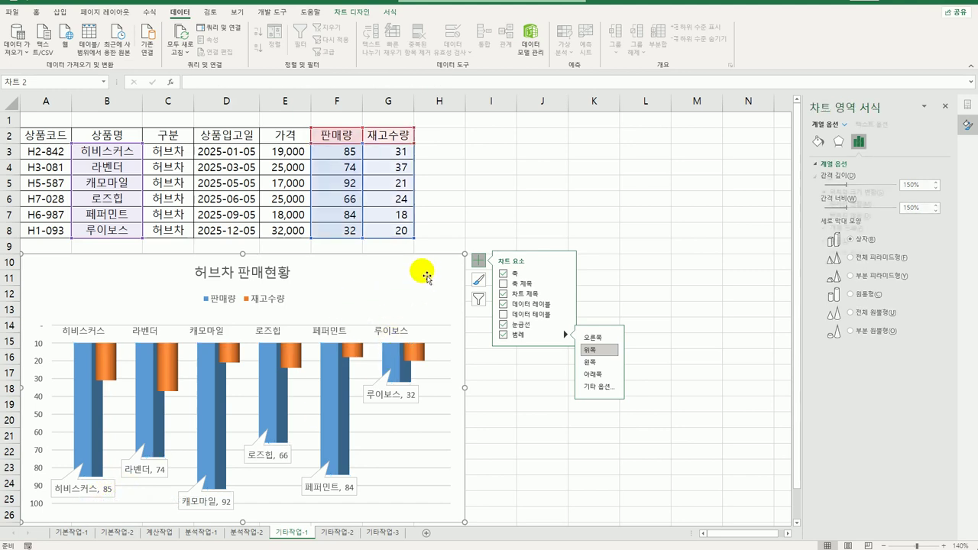
{"action": "left_click", "coordinate": [819, 143]}
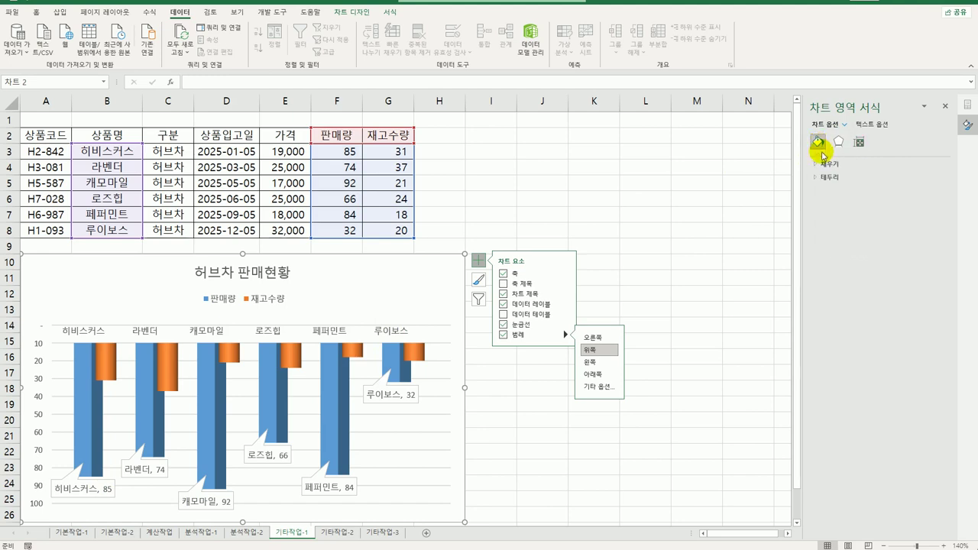
{"action": "left_click", "coordinate": [830, 179]}
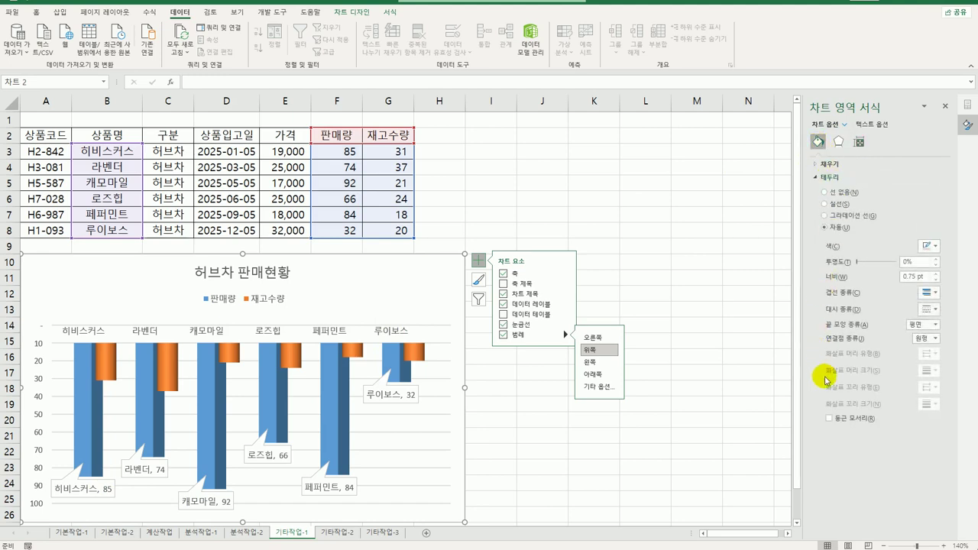
{"action": "left_click", "coordinate": [829, 418]}
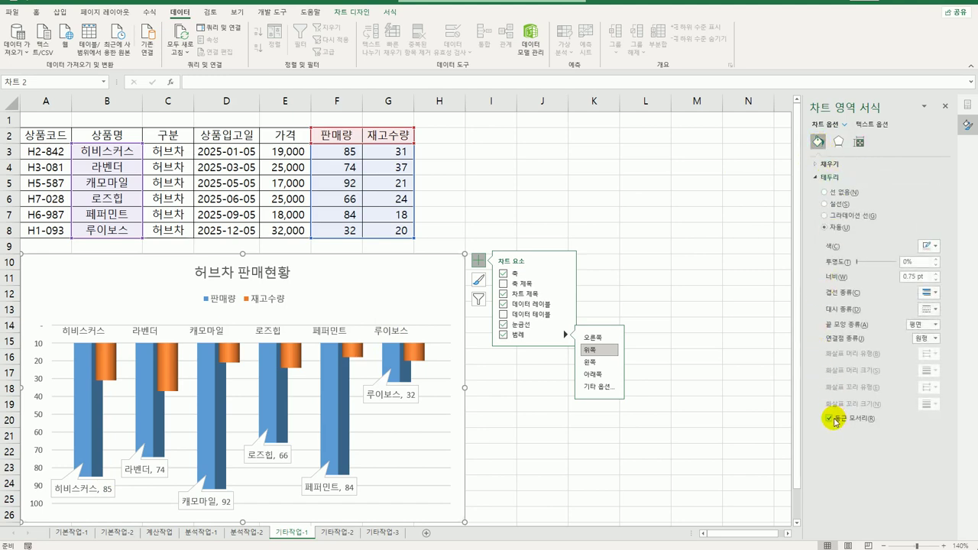
Apply the first outer (바깥쪽) shadow preset and the blue second-row glow (네온) variation to the chart area.
{"action": "left_click", "coordinate": [838, 141]}
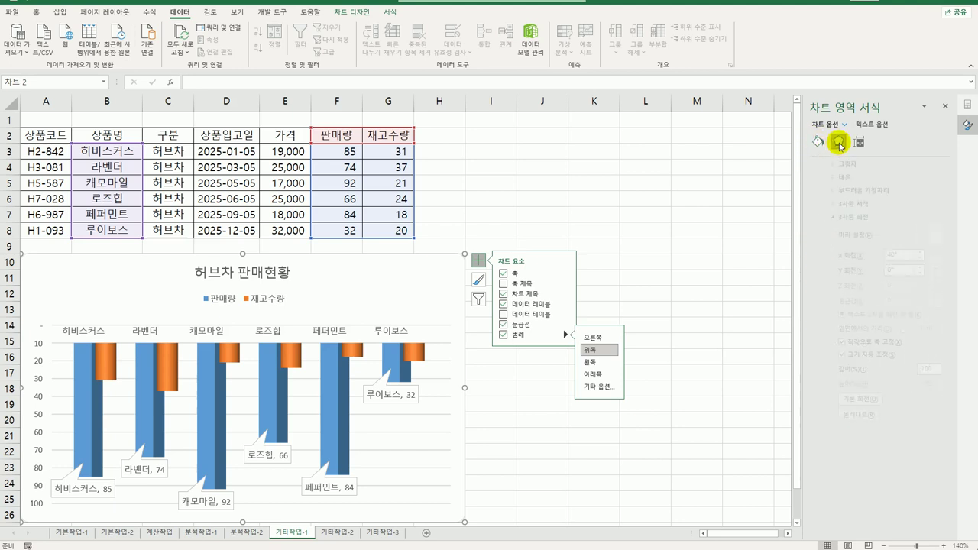
{"action": "left_click", "coordinate": [838, 165]}
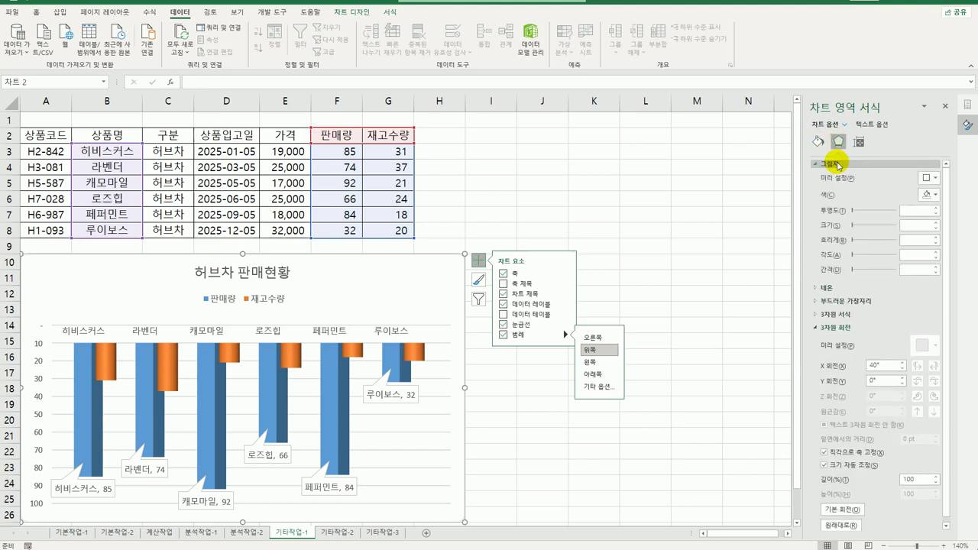
{"action": "left_click", "coordinate": [927, 178]}
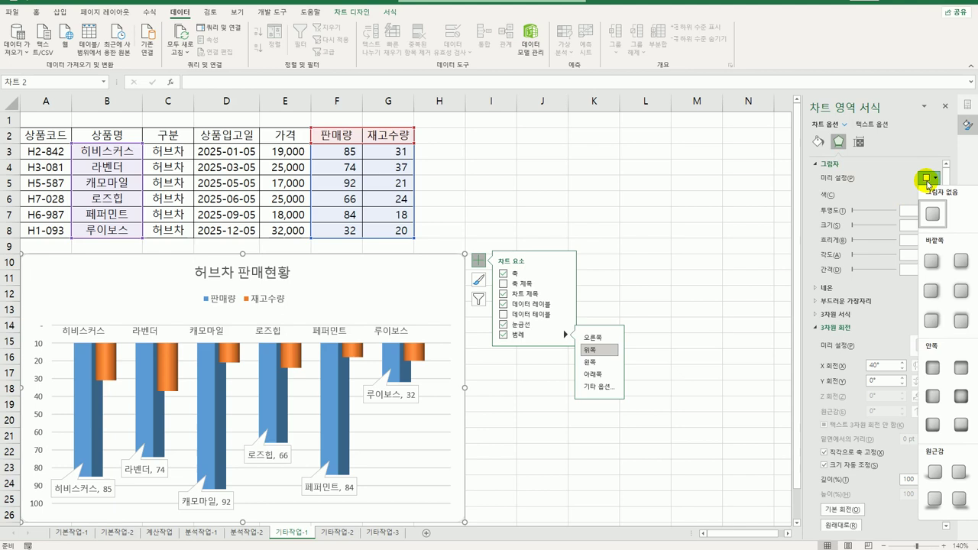
{"action": "left_click", "coordinate": [929, 262]}
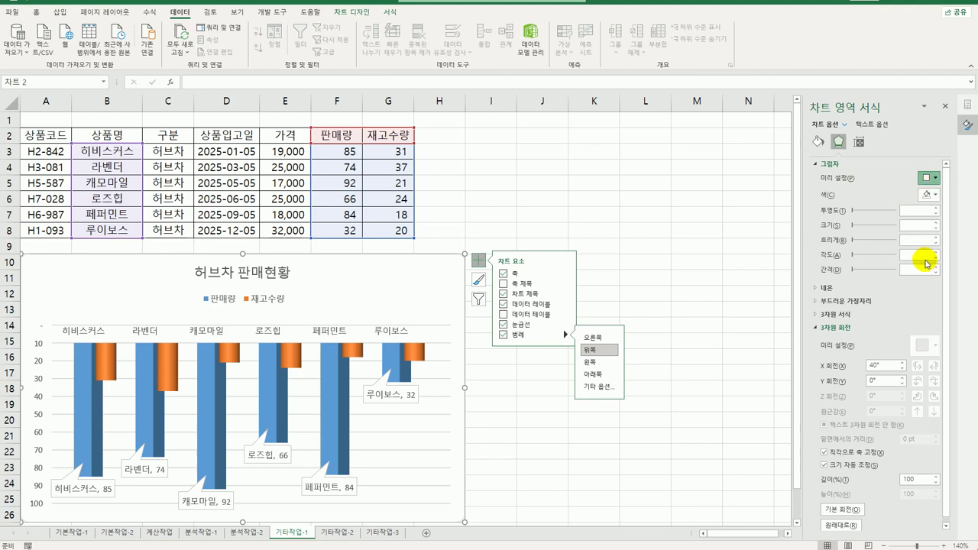
{"action": "left_click", "coordinate": [830, 290]}
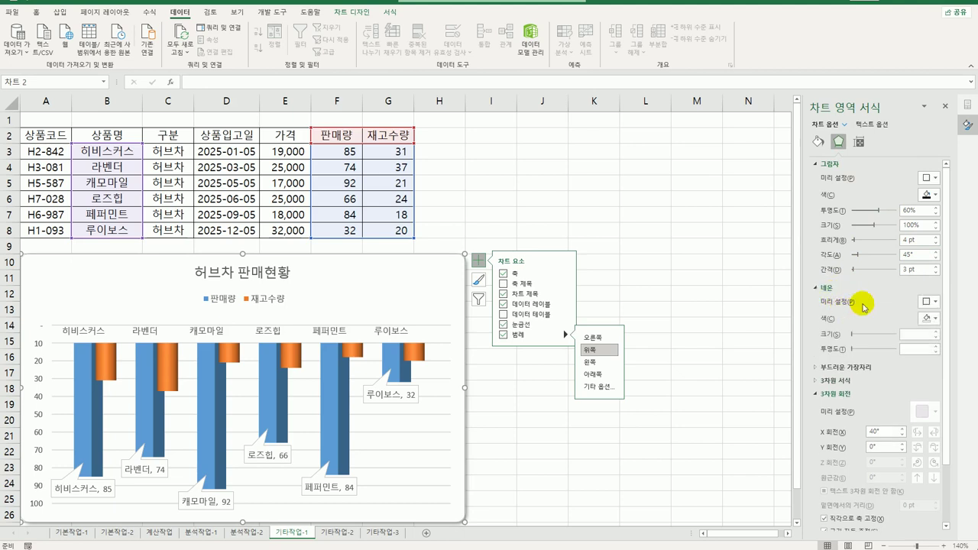
{"action": "left_click", "coordinate": [929, 302]}
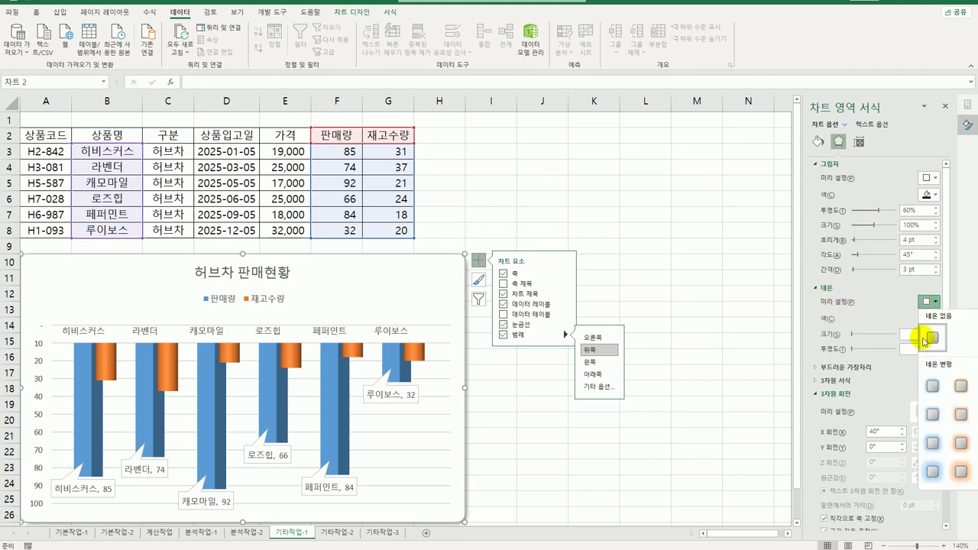
{"action": "left_click", "coordinate": [933, 416]}
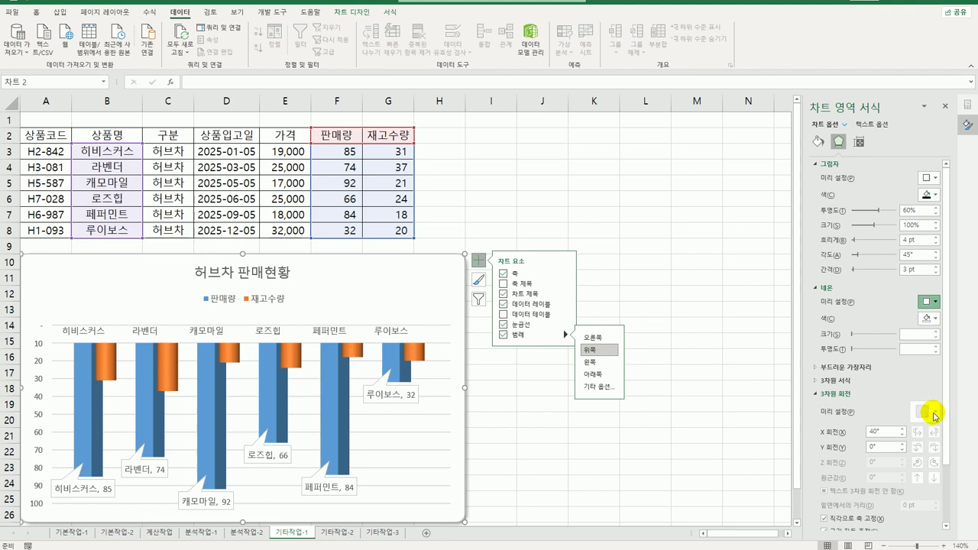
{"action": "left_click", "coordinate": [696, 342]}
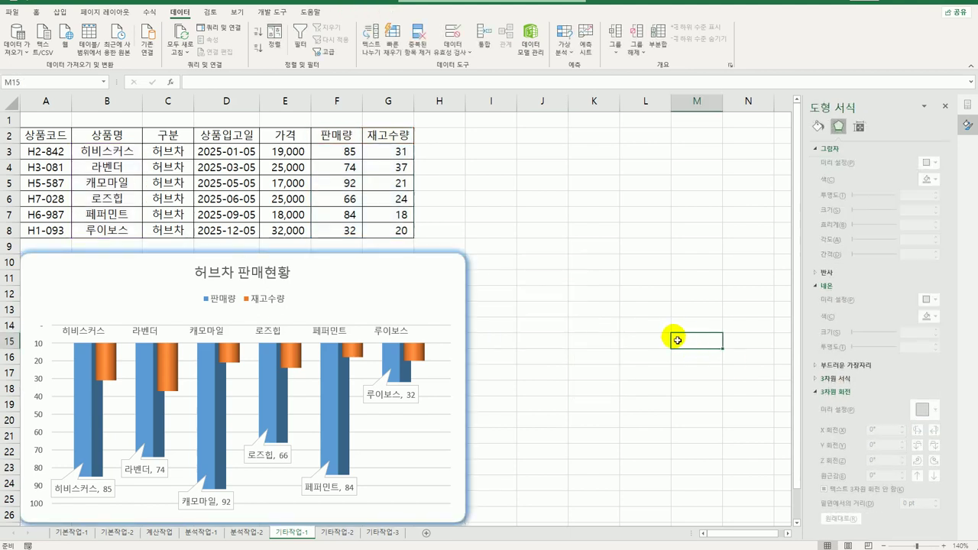
Switch to the 기타작업-2 sheet.
{"action": "left_click", "coordinate": [606, 307]}
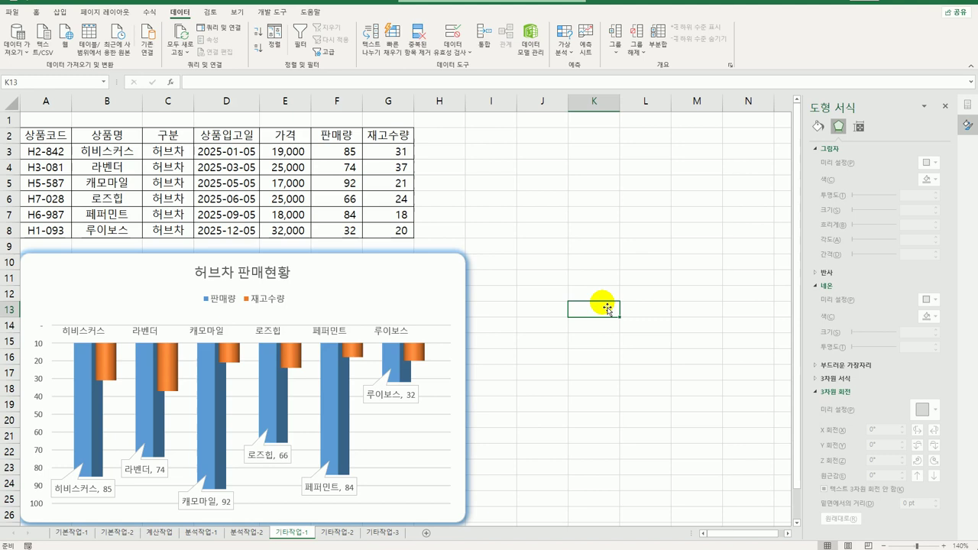
{"action": "left_click", "coordinate": [331, 531]}
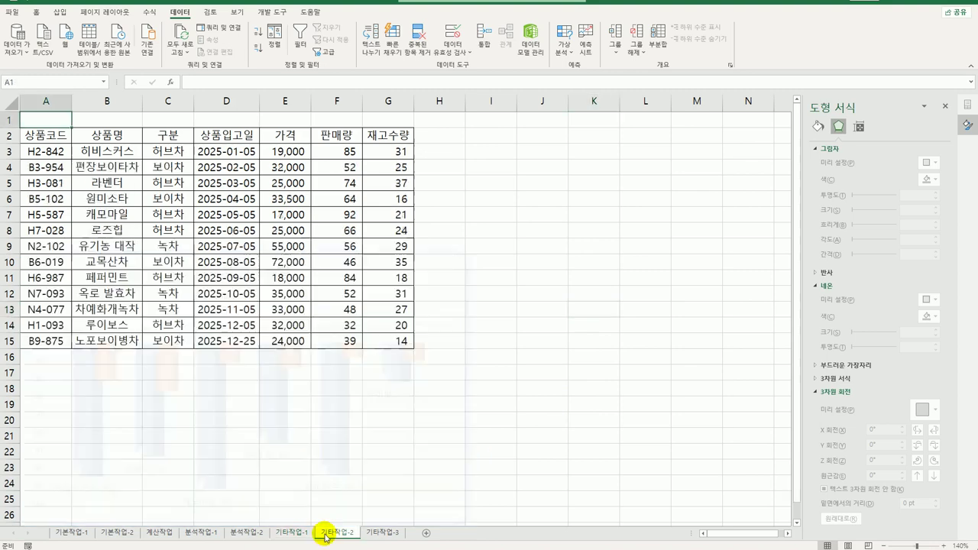
Draw a pentagon block arrow (화살표: 오각형) over cells I2:J3, about 1.17 cm high and 3.82 cm wide.
{"action": "left_click", "coordinate": [511, 280]}
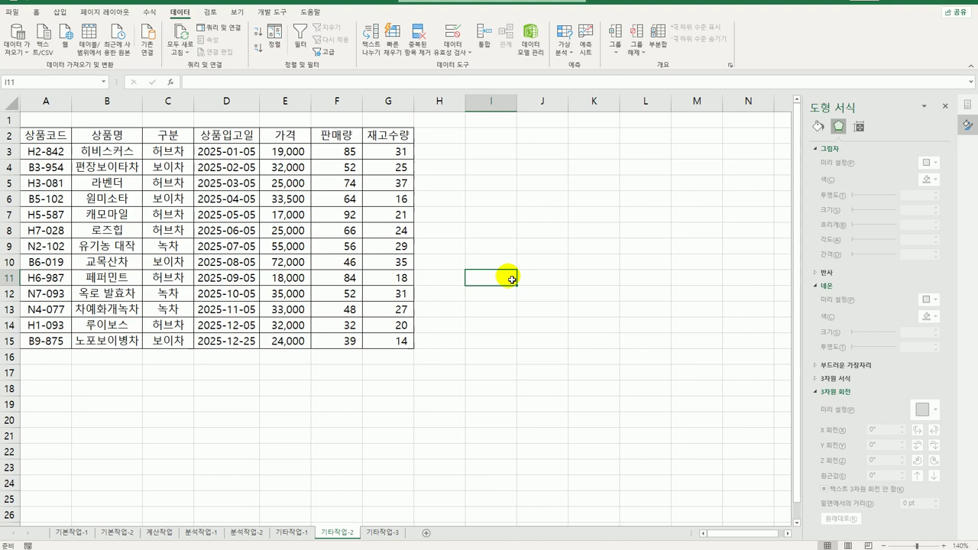
{"action": "left_click", "coordinate": [61, 12]}
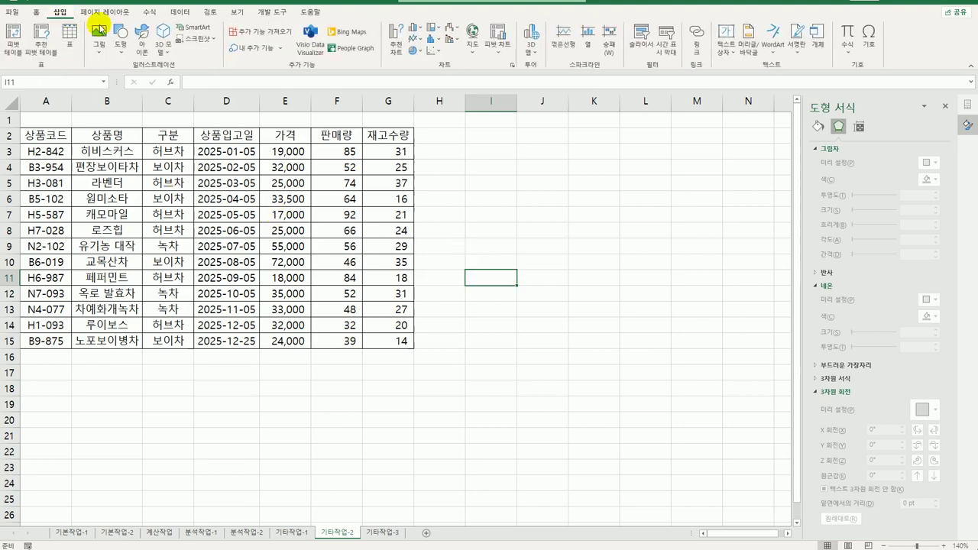
{"action": "left_click", "coordinate": [121, 38]}
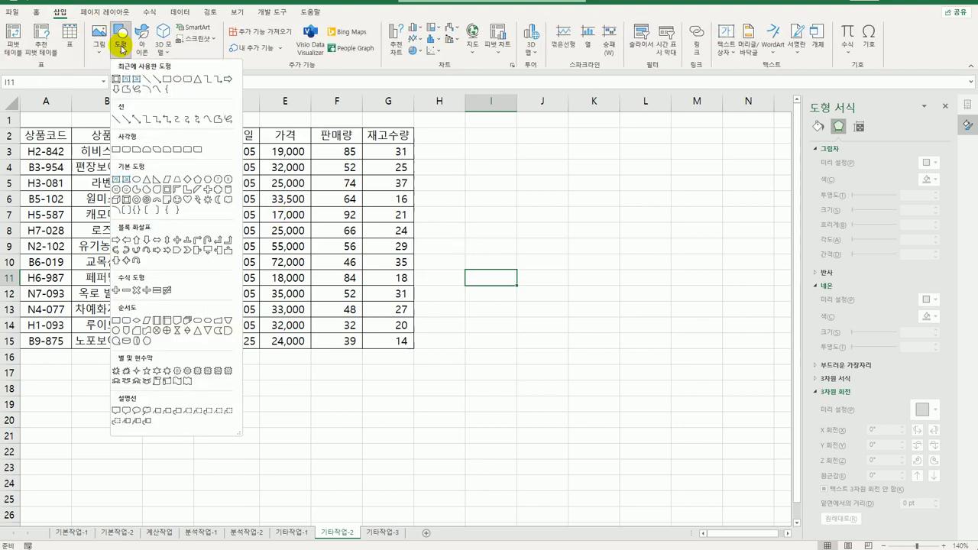
{"action": "left_click", "coordinate": [177, 251]}
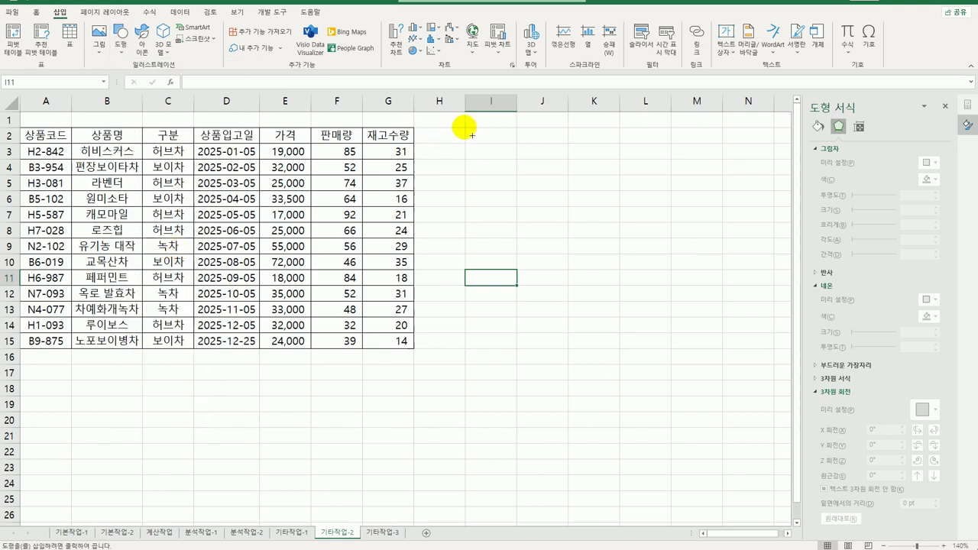
{"action": "left_click_drag", "start_coordinate": [468, 128], "coordinate": [547, 162]}
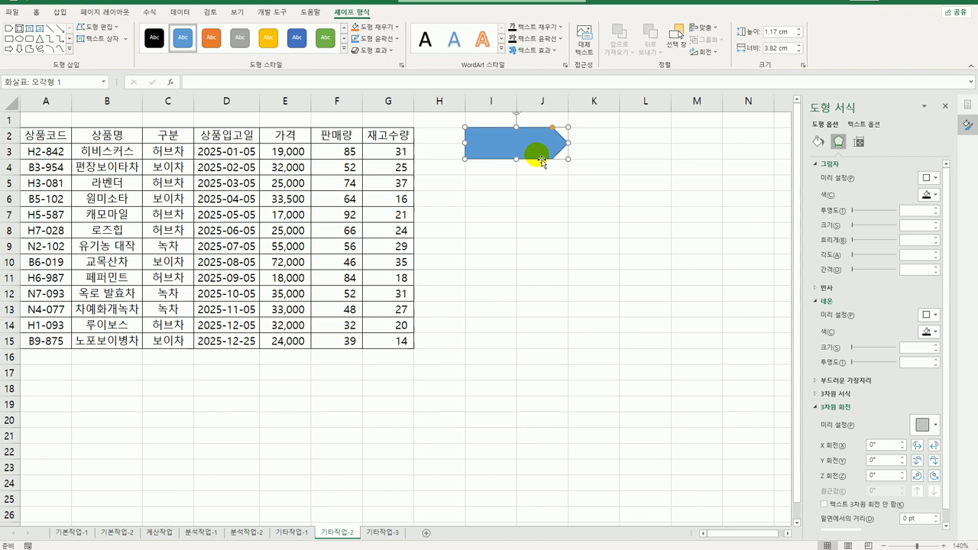
Label the pentagon arrow shape 데이터막대.
{"action": "type", "text": "ep"}
{"action": "key", "text": "BackSpace"}
{"action": "key", "text": "BackSpace"}
{"action": "type", "text": "ㄷㅔ이터"}
{"action": "type", "text": "막대"}
{"action": "left_click", "coordinate": [544, 154]}
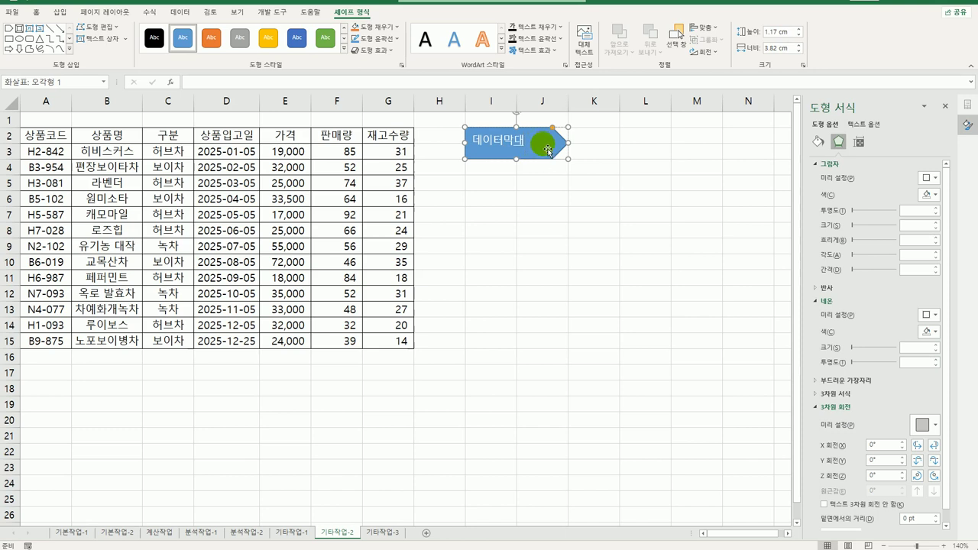
Assign a new macro named 데이터막대 to the arrow shape and start recording it in the current workbook (현재 통합 문서).
{"action": "right_click", "coordinate": [547, 151]}
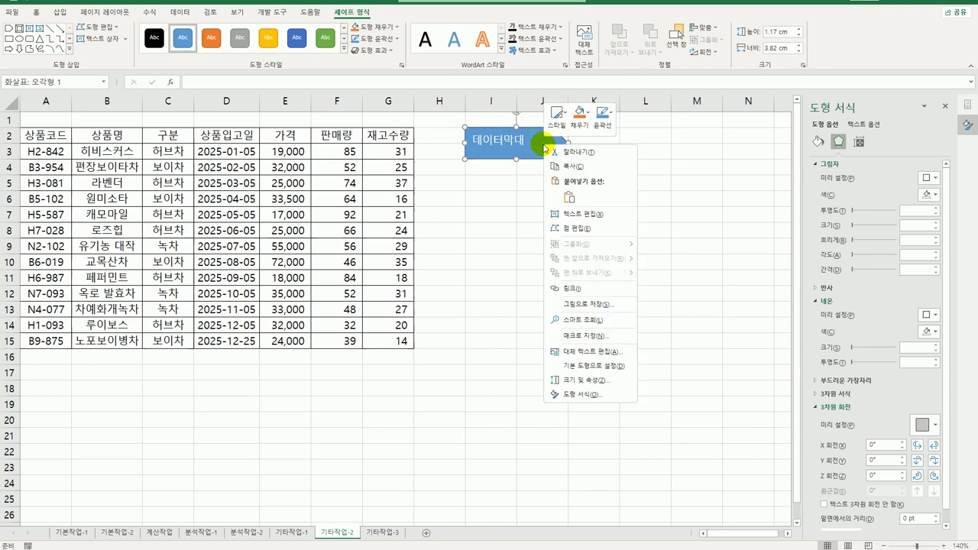
{"action": "left_click", "coordinate": [600, 341]}
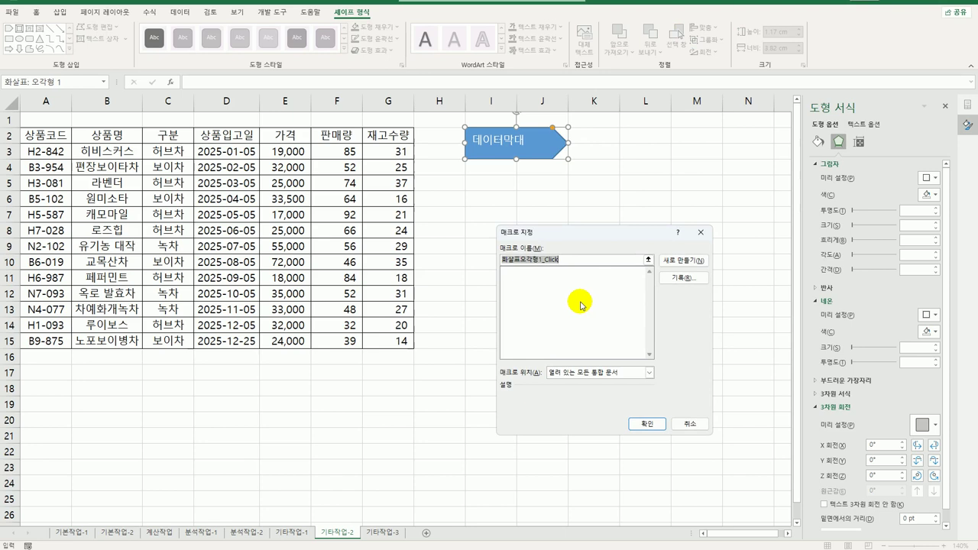
{"action": "type", "text": "ㄷ"}
{"action": "type", "text": "ㅔ이터막대"}
{"action": "left_click", "coordinate": [682, 277]}
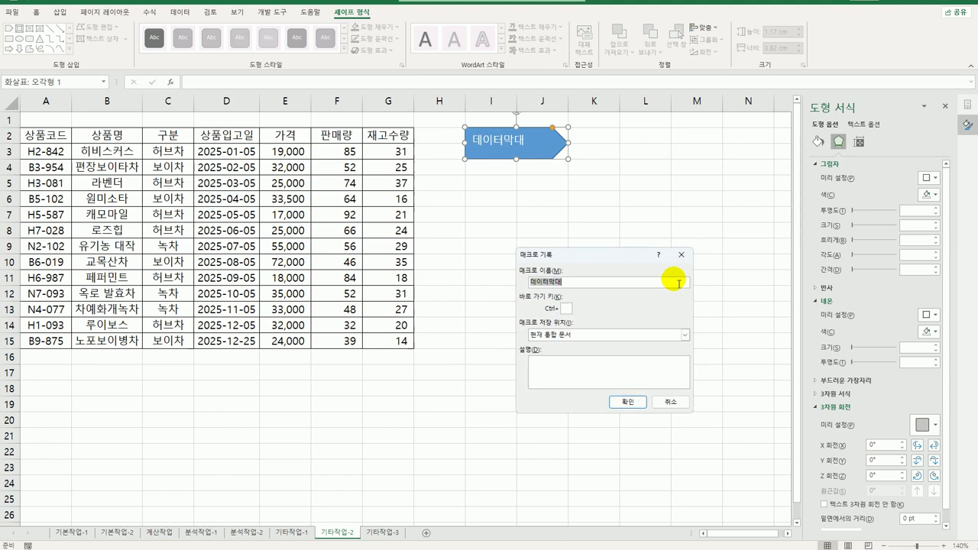
{"action": "left_click", "coordinate": [626, 403]}
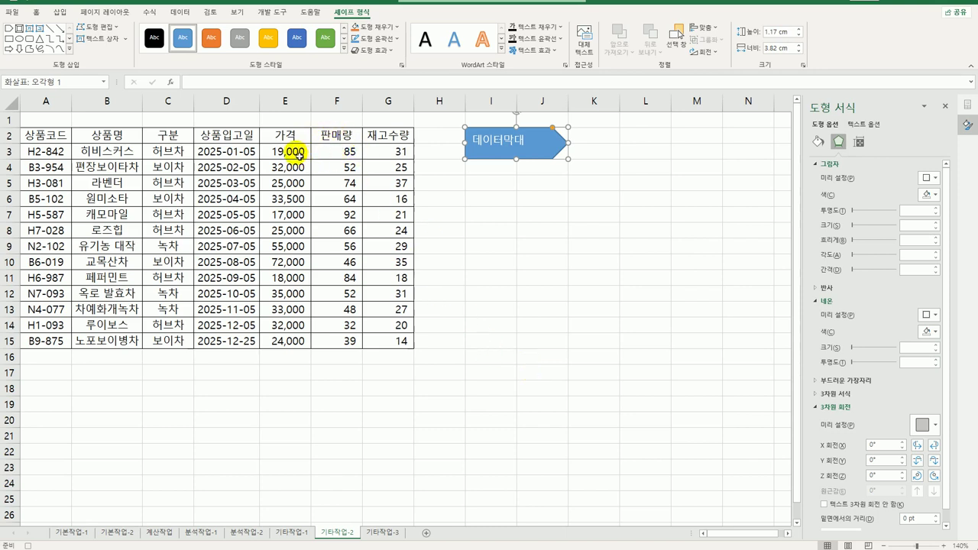
Create a new conditional formatting rule for the 가격 values in E3:E15 with the 데이터 막대 format style.
{"action": "left_click_drag", "start_coordinate": [298, 155], "coordinate": [288, 344]}
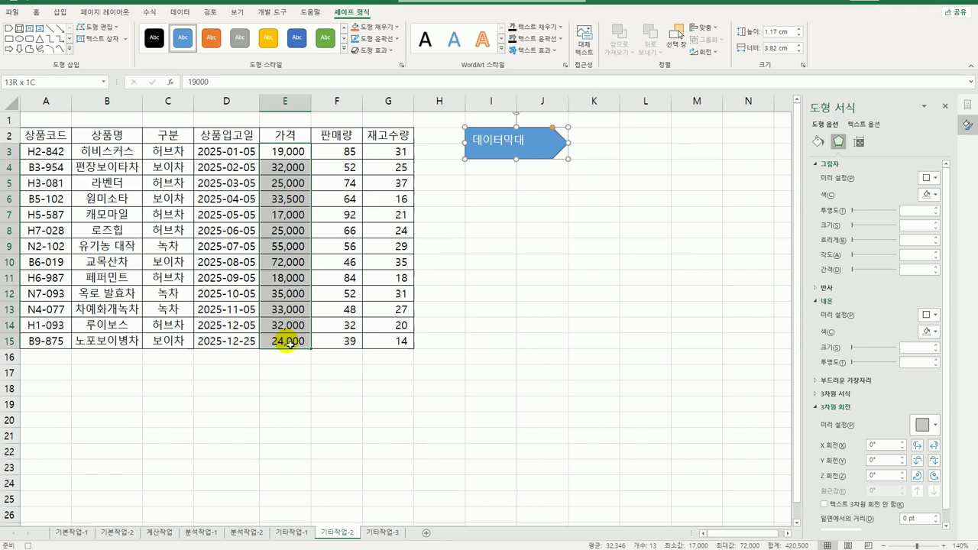
{"action": "left_click_drag", "start_coordinate": [290, 344], "coordinate": [291, 344]}
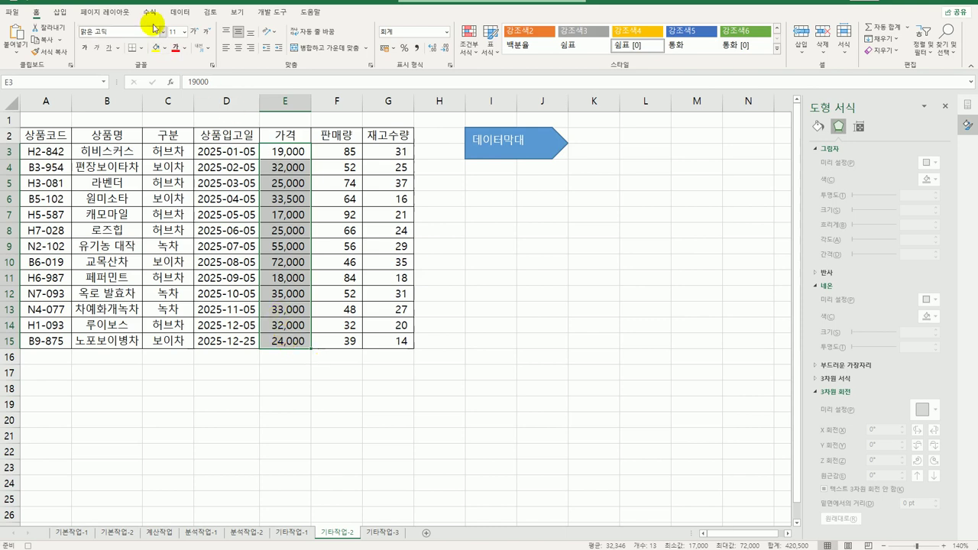
{"action": "left_click", "coordinate": [468, 48]}
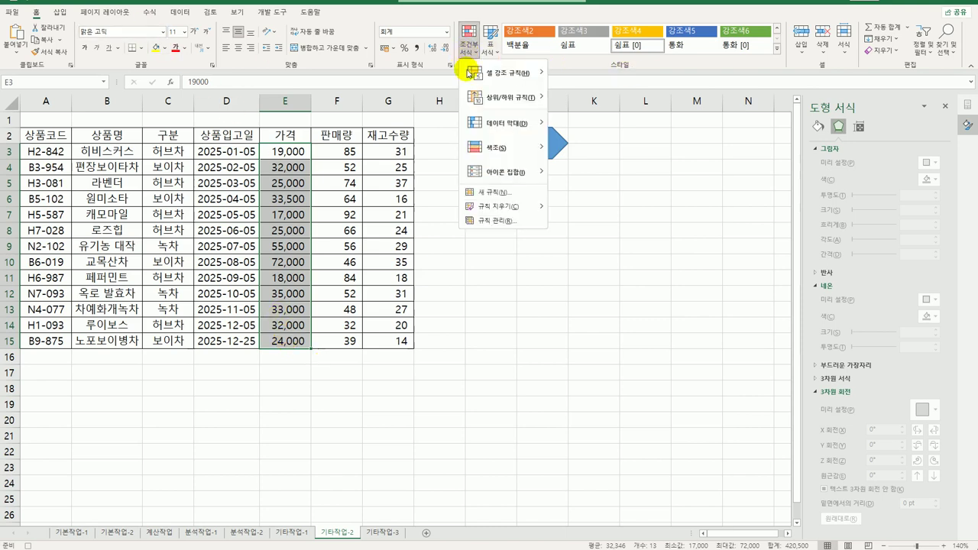
{"action": "left_click", "coordinate": [501, 200]}
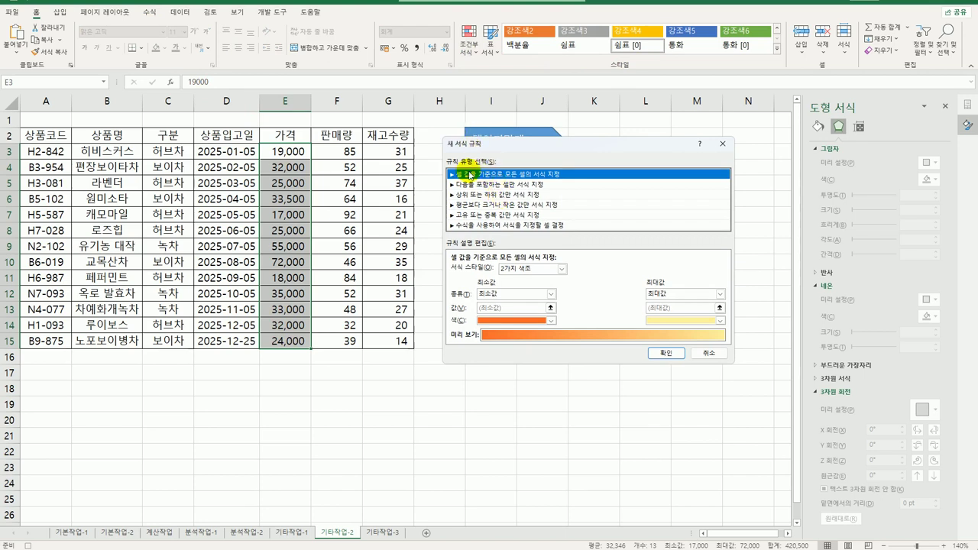
{"action": "left_click", "coordinate": [525, 270]}
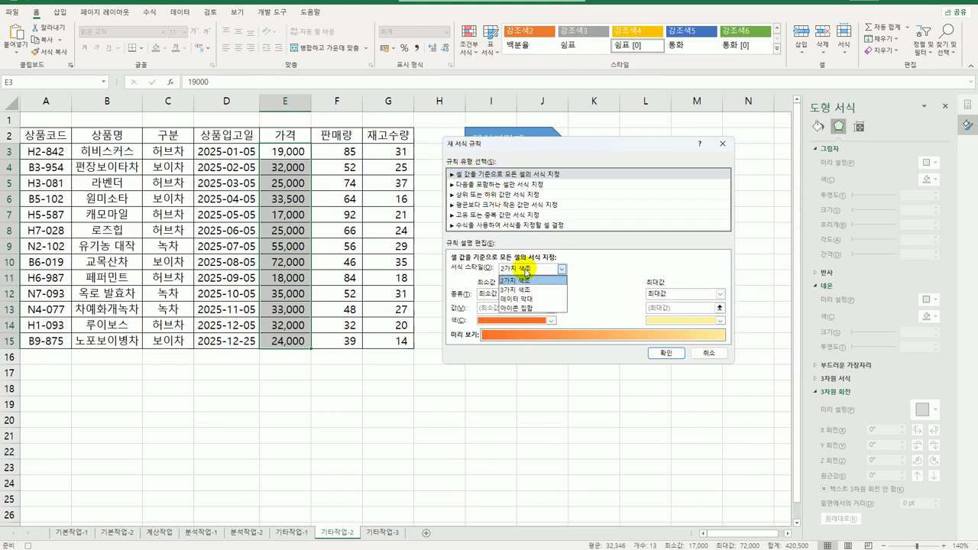
{"action": "left_click", "coordinate": [526, 299]}
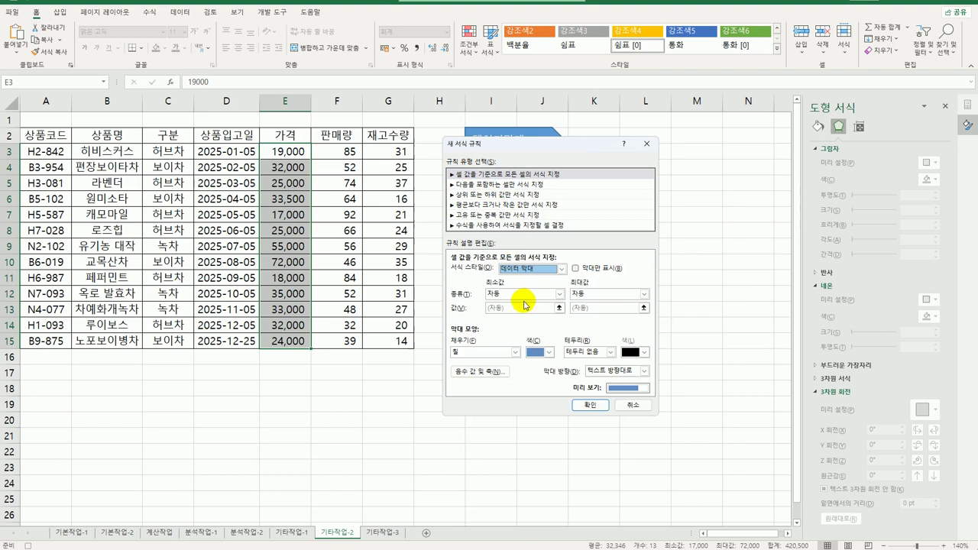
Set the data bar rule's minimum and maximum types to percentile (백분위수), with values 10 and 90.
{"action": "left_click", "coordinate": [540, 293]}
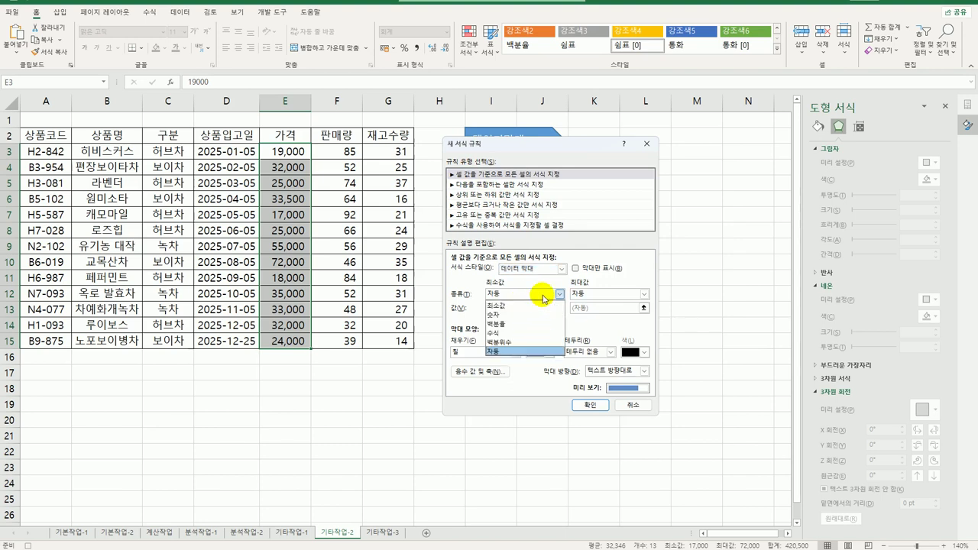
{"action": "left_click", "coordinate": [540, 348]}
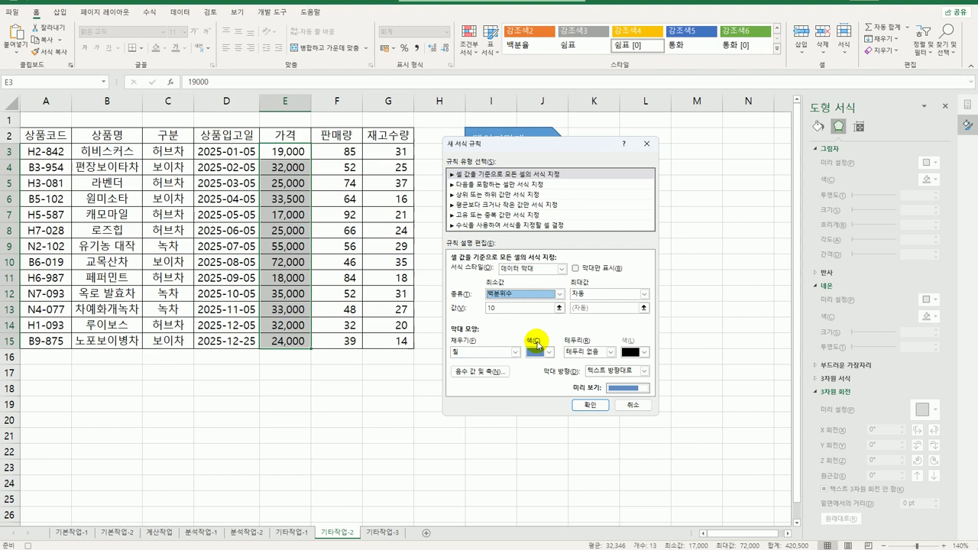
{"action": "left_click", "coordinate": [611, 293]}
{"action": "left_click", "coordinate": [601, 345]}
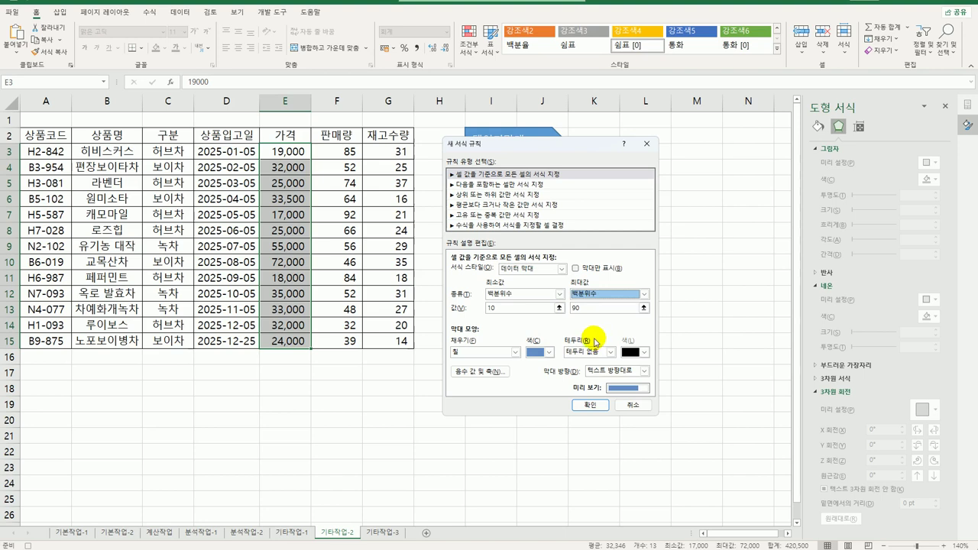
Give the data bars a gradient fill (그라데이션 채우기) in standard green and apply the rule.
{"action": "left_click", "coordinate": [501, 352]}
{"action": "left_click", "coordinate": [503, 374]}
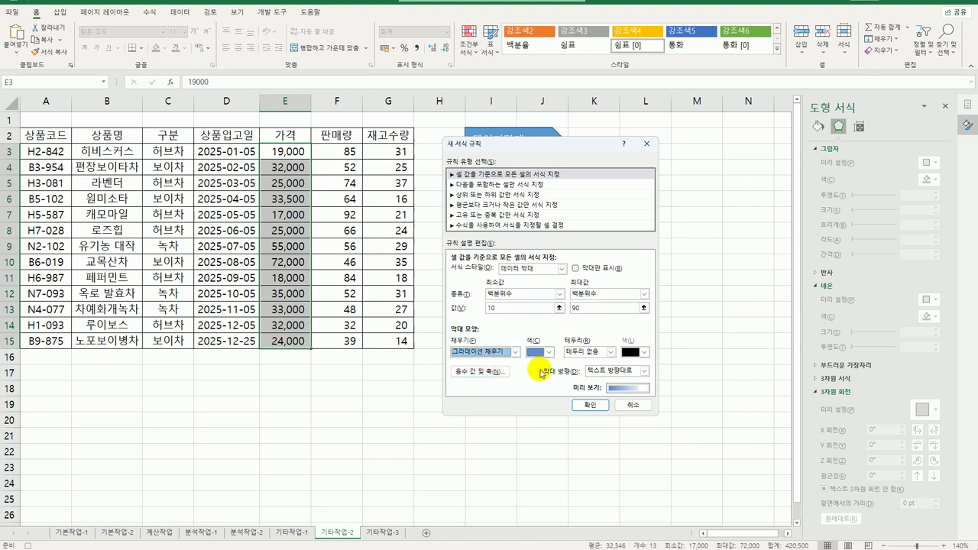
{"action": "left_click", "coordinate": [554, 356]}
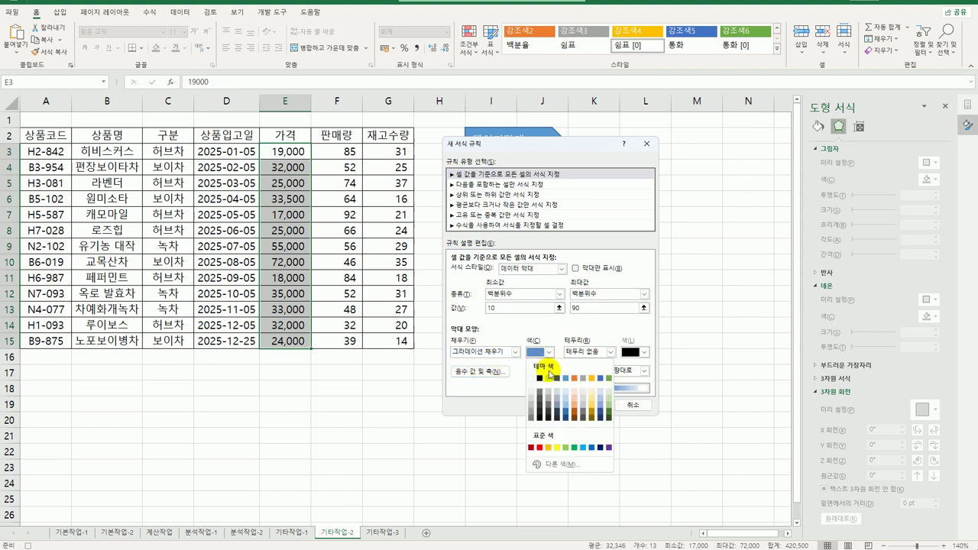
{"action": "left_click", "coordinate": [578, 449]}
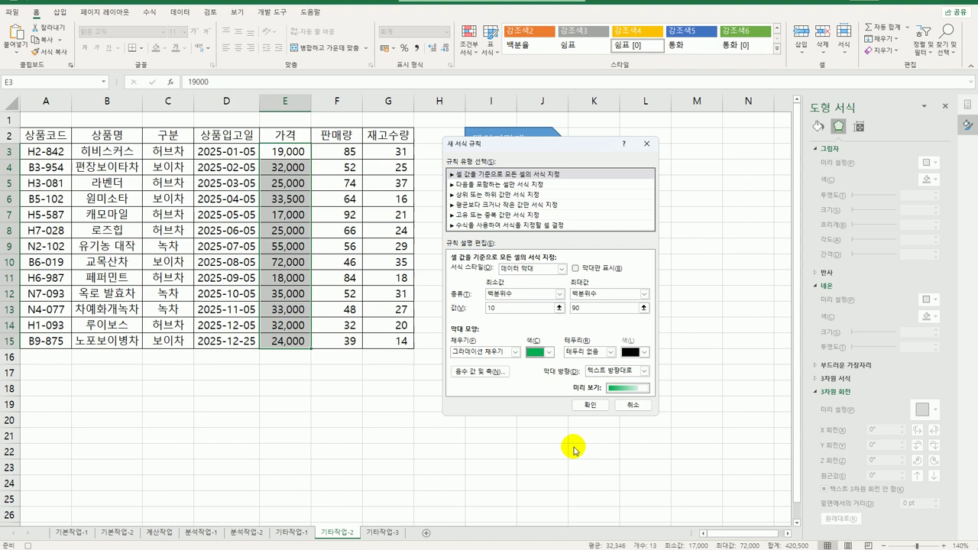
{"action": "left_click", "coordinate": [582, 405]}
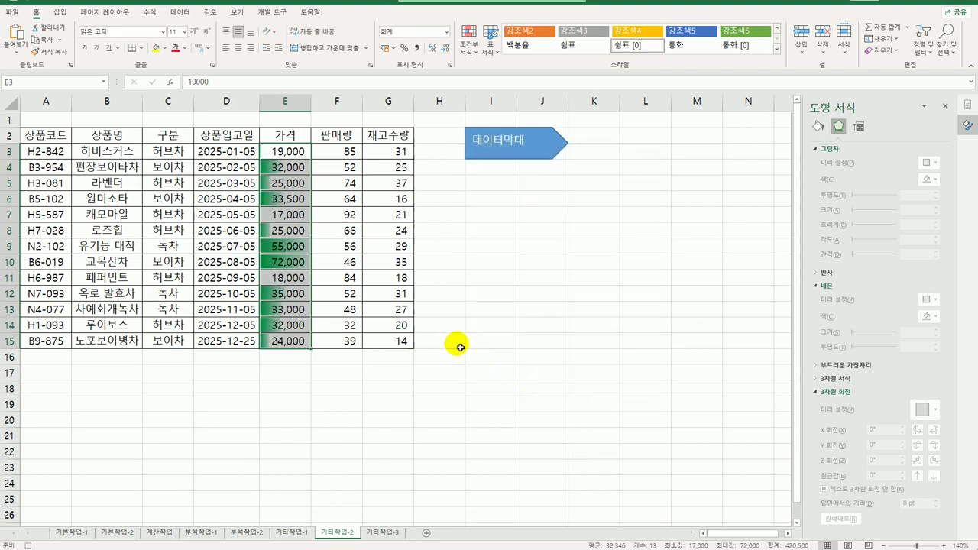
Deselect the 가격 range and stop recording the 데이터막대 macro.
{"action": "left_click", "coordinate": [286, 154]}
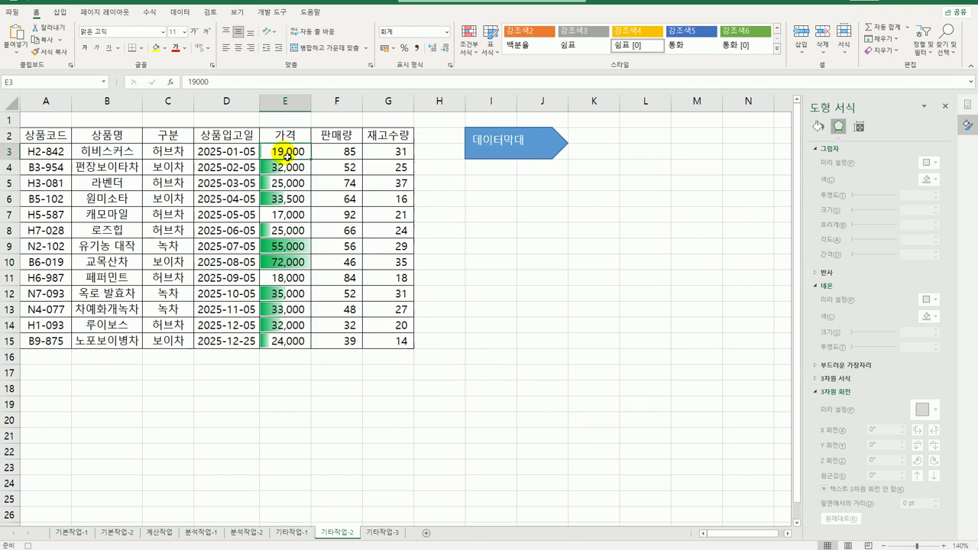
{"action": "left_click", "coordinate": [278, 14]}
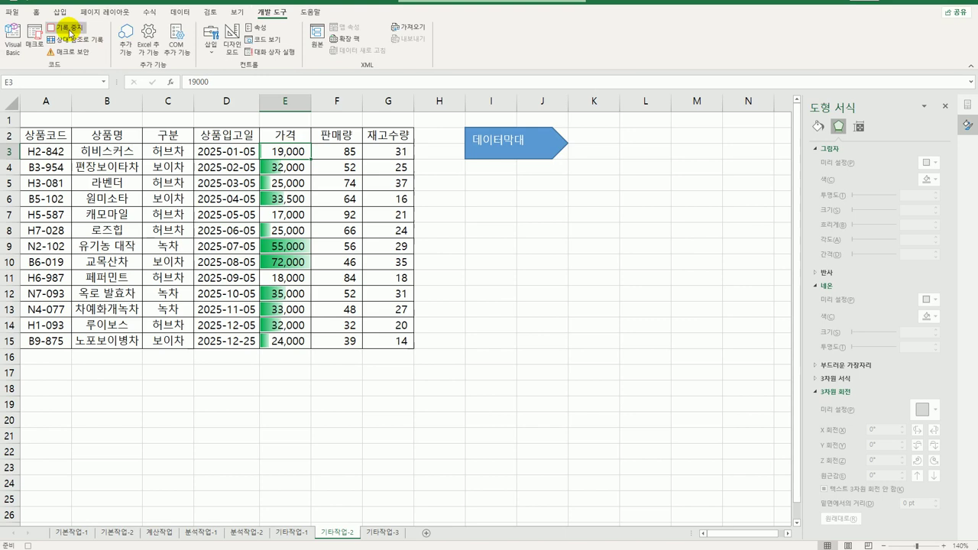
{"action": "left_click", "coordinate": [500, 277]}
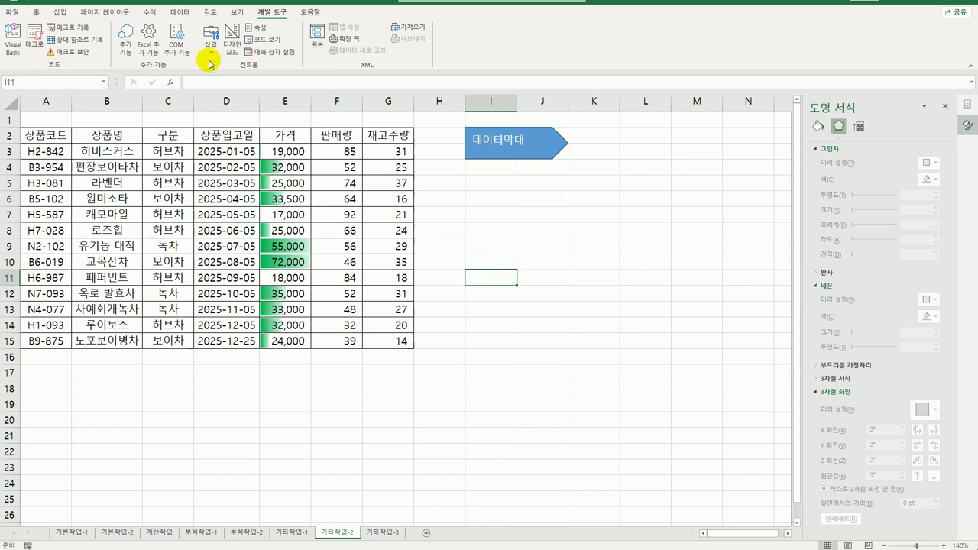
Draw a second pentagon block arrow over cells I5:J6 and label it 아이콘보기.
{"action": "left_click", "coordinate": [59, 13]}
{"action": "left_click", "coordinate": [121, 42]}
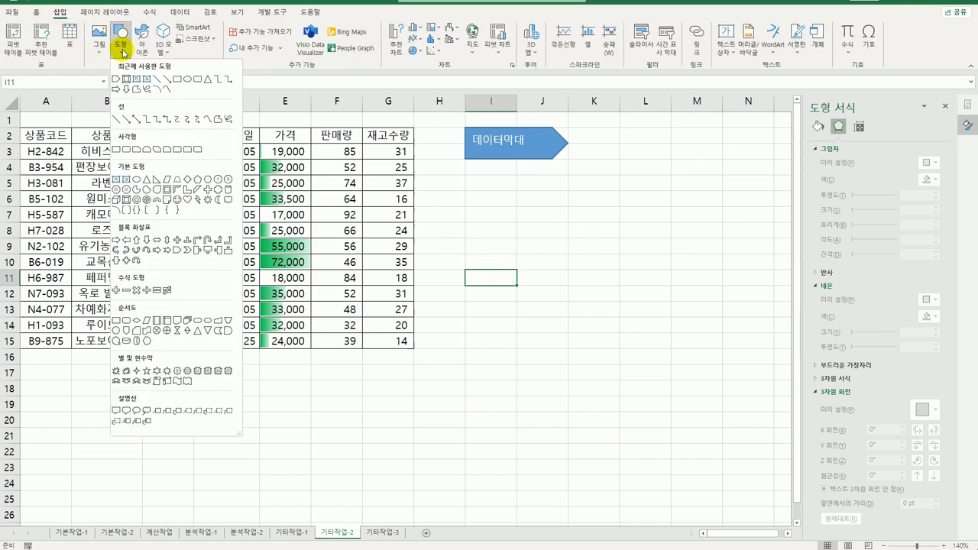
{"action": "left_click", "coordinate": [177, 251]}
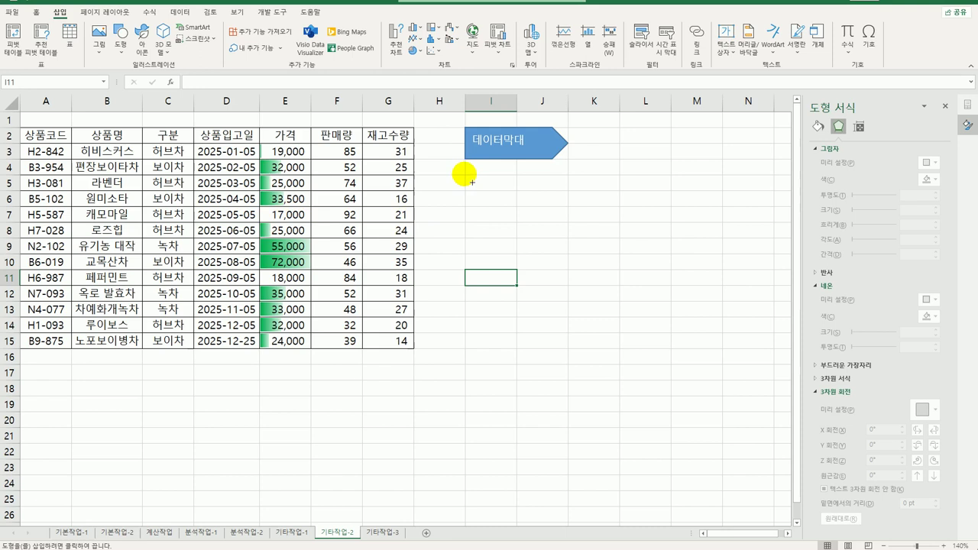
{"action": "left_click_drag", "start_coordinate": [465, 175], "coordinate": [556, 207]}
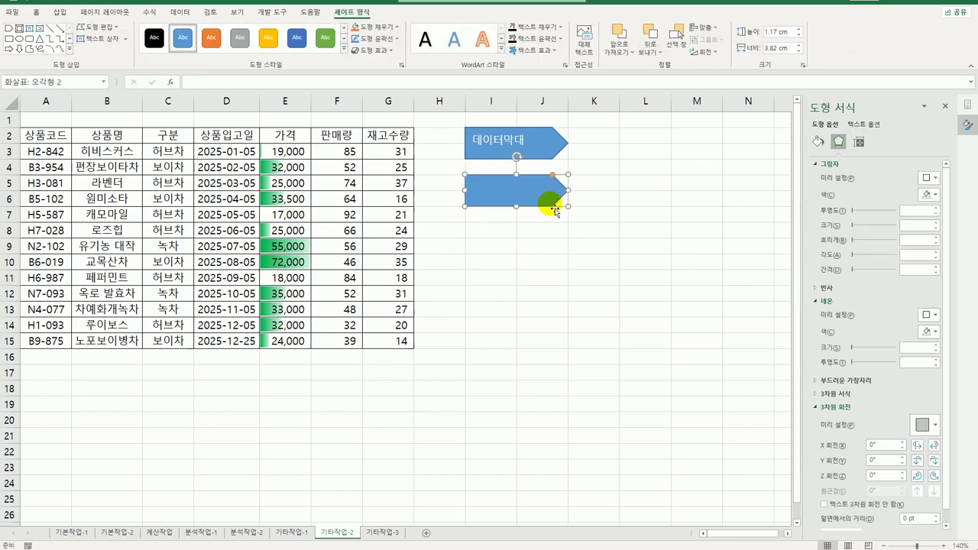
{"action": "type", "text": "아이콘보기"}
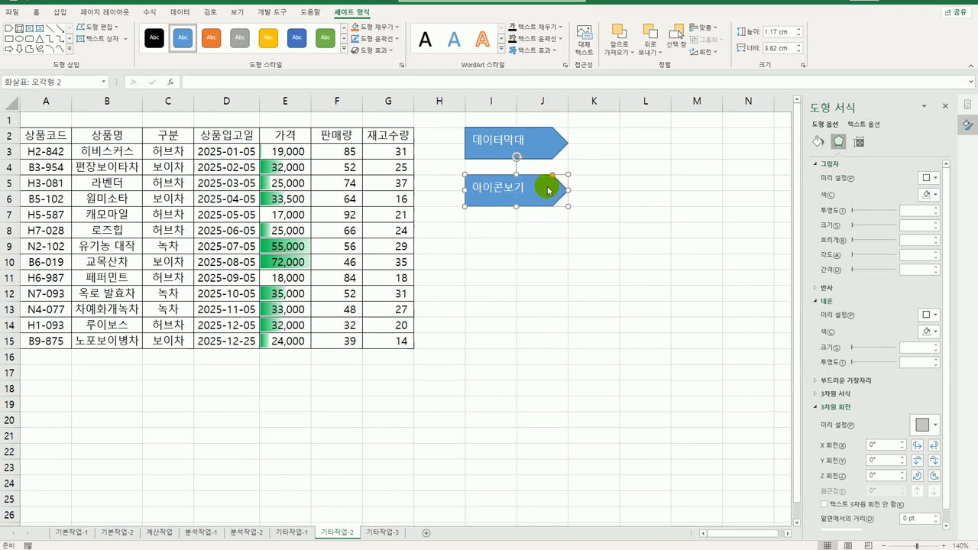
Assign a new macro named 아이콘보기 to the second arrow shape and start recording it.
{"action": "right_click", "coordinate": [552, 188]}
{"action": "left_click", "coordinate": [595, 378]}
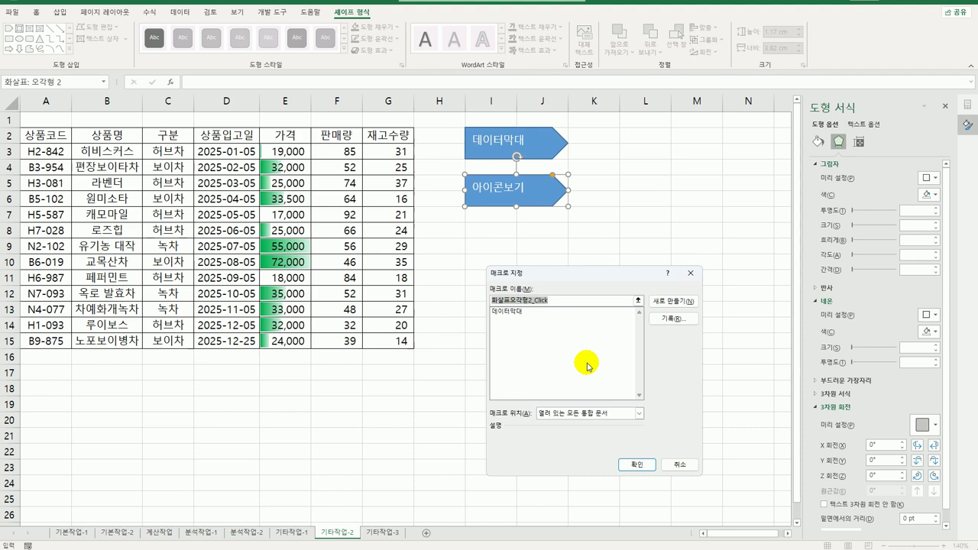
{"action": "type", "text": "아이콘보기"}
{"action": "left_click", "coordinate": [657, 319]}
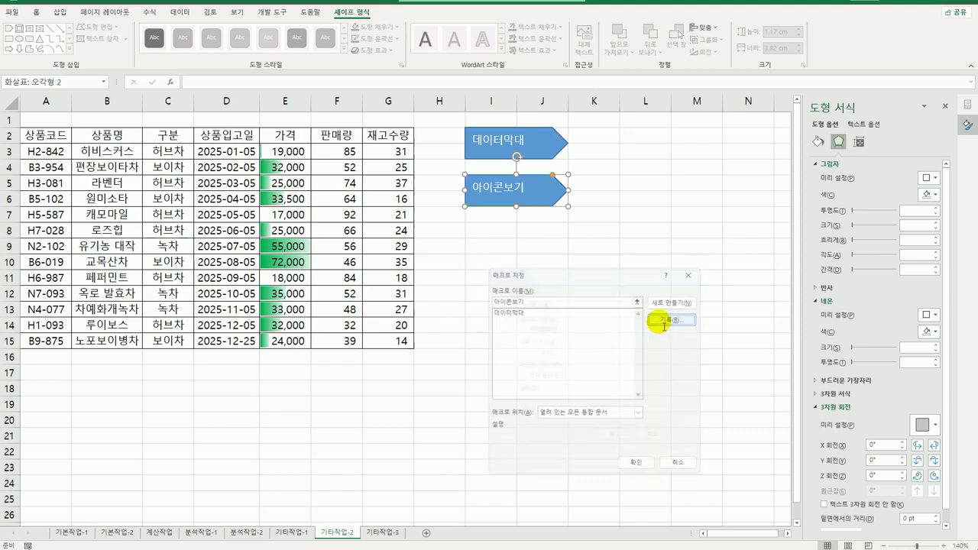
{"action": "left_click", "coordinate": [618, 443]}
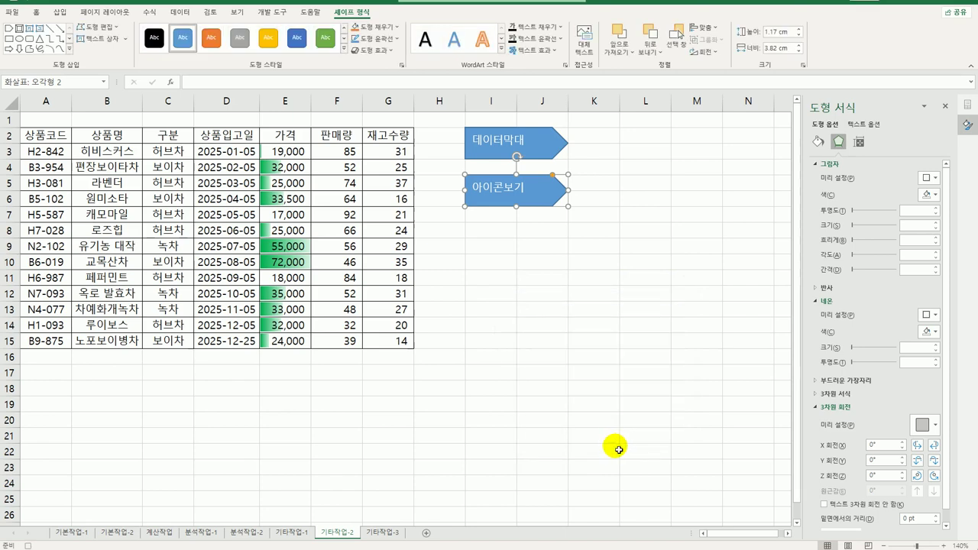
Start a new conditional formatting rule for the 재고수량 values in G3:G15, using the 아이콘 집합 format style with three stars.
{"action": "left_click_drag", "start_coordinate": [389, 151], "coordinate": [390, 340]}
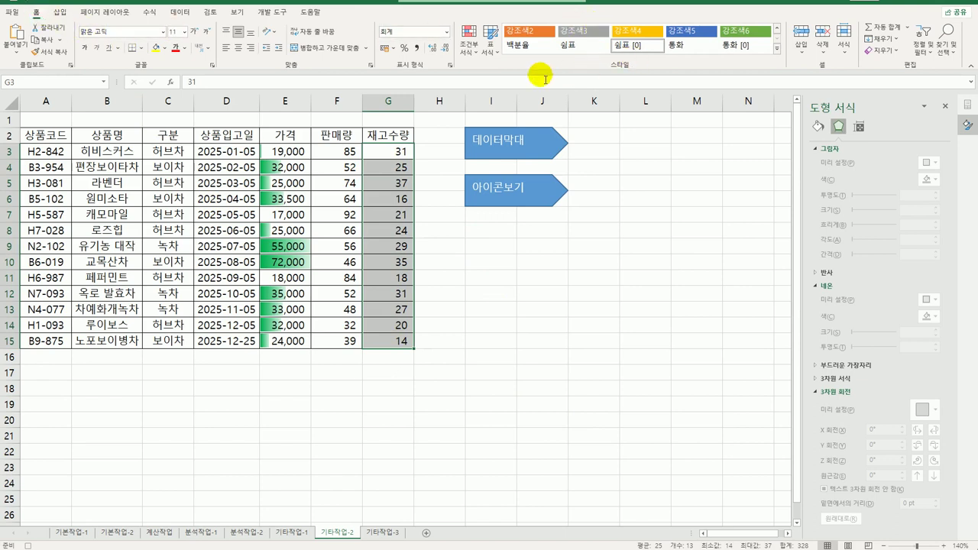
{"action": "left_click", "coordinate": [472, 42]}
{"action": "left_click", "coordinate": [503, 194]}
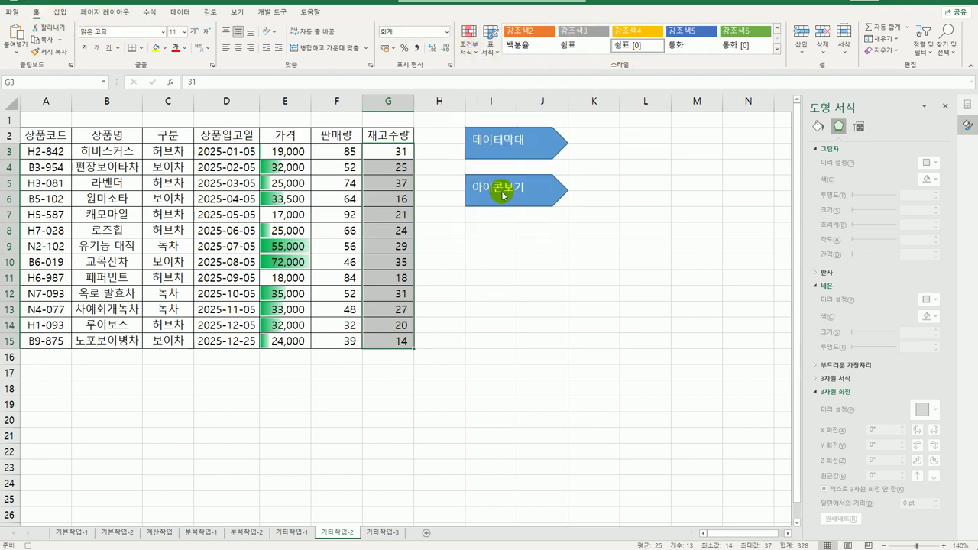
{"action": "left_click", "coordinate": [483, 298]}
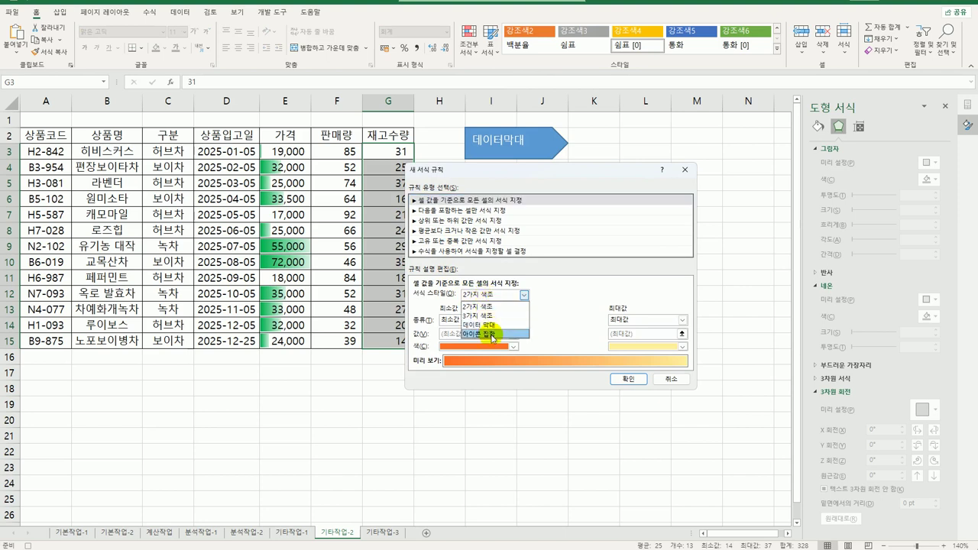
{"action": "left_click", "coordinate": [493, 335]}
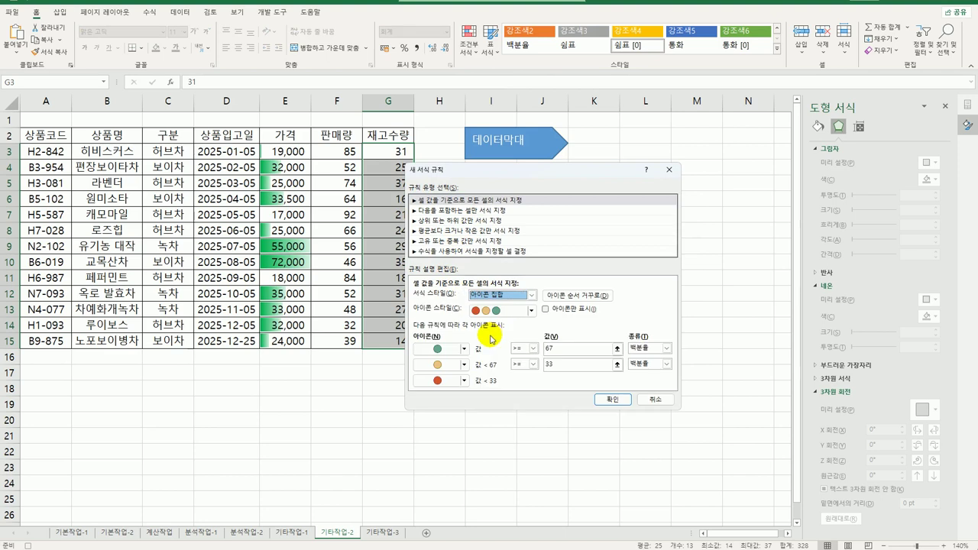
{"action": "left_click", "coordinate": [526, 313]}
{"action": "left_click", "coordinate": [531, 312]}
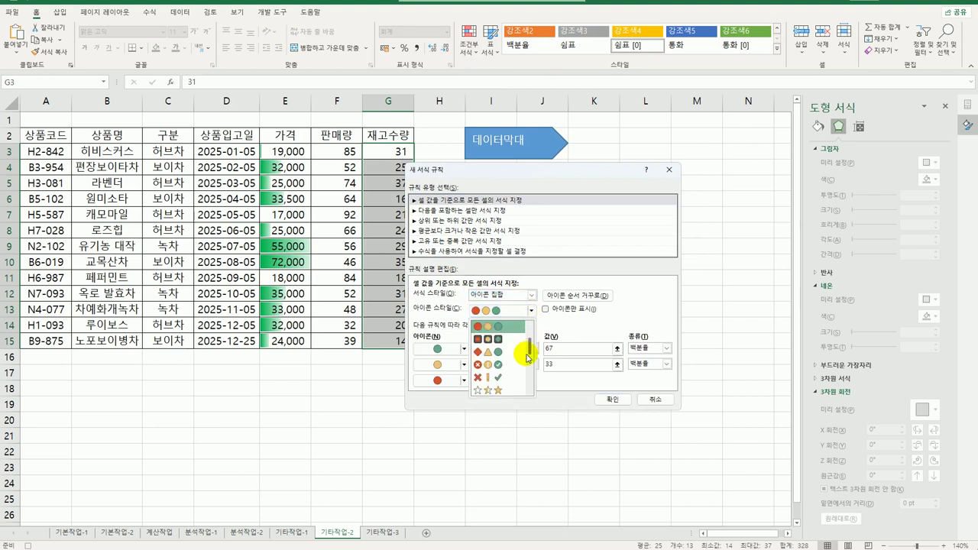
{"action": "left_click", "coordinate": [504, 394]}
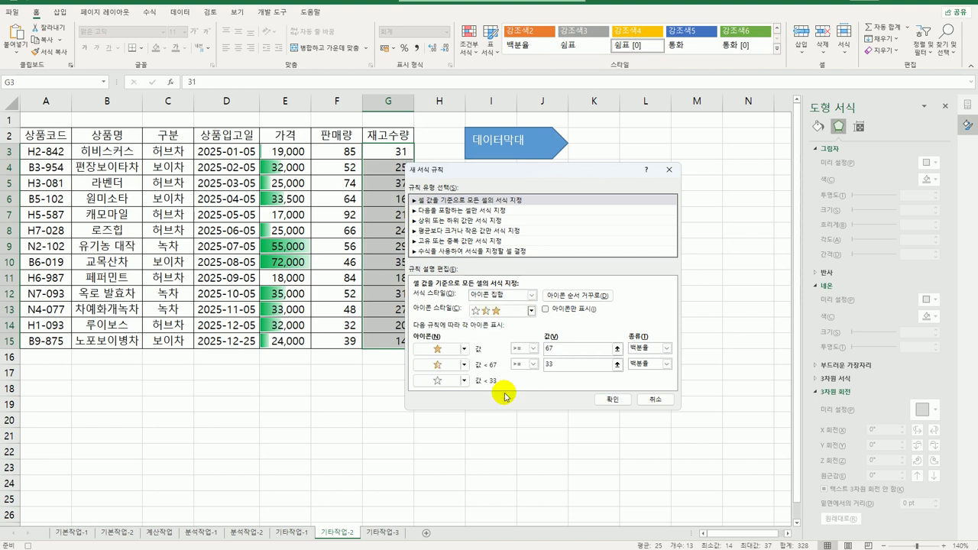
Set the star icon thresholds to 60 and 30 percent (백분율) and apply the rule.
{"action": "double_click", "coordinate": [567, 348]}
{"action": "type", "text": "60"}
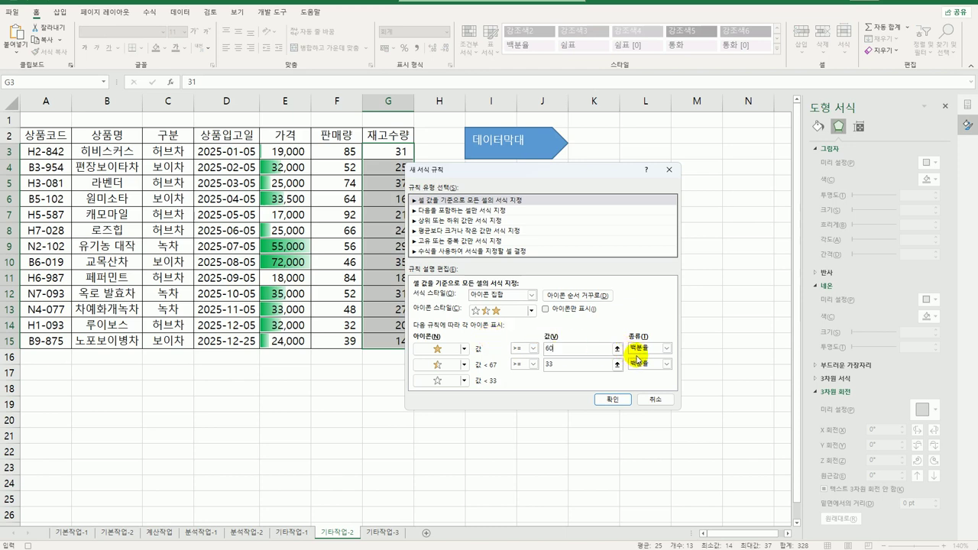
{"action": "double_click", "coordinate": [569, 365]}
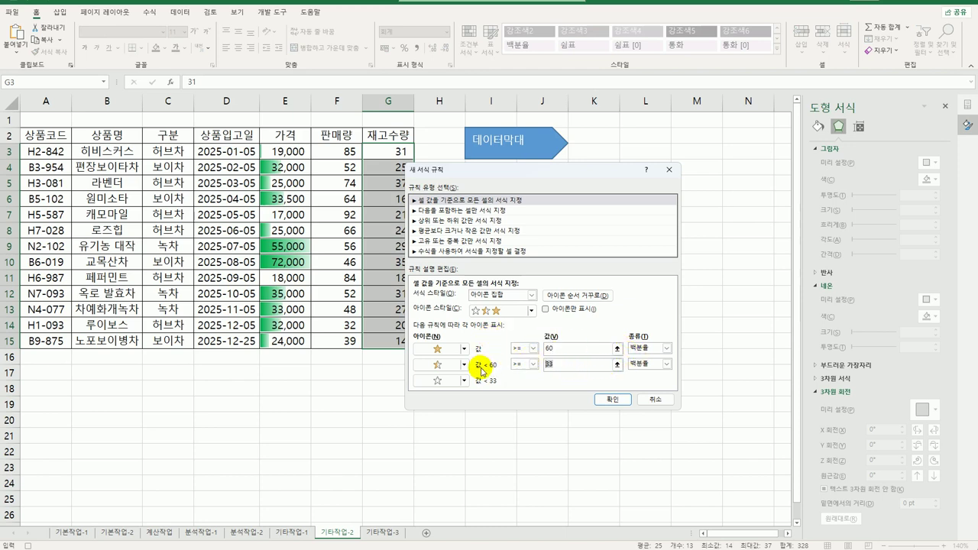
{"action": "type", "text": "30"}
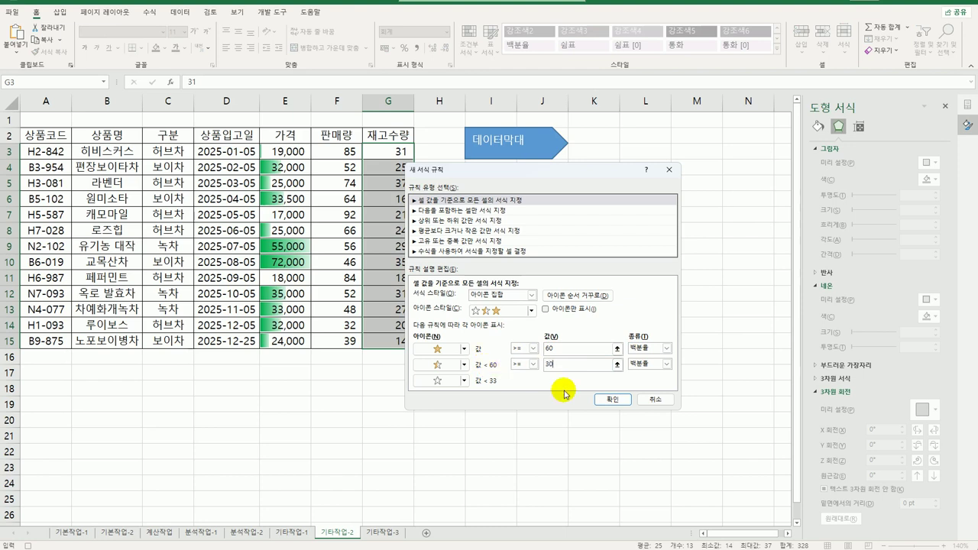
{"action": "left_click", "coordinate": [612, 398]}
Deselect the 재고수량 range and stop recording the 아이콘보기 macro.
{"action": "left_click", "coordinate": [385, 344]}
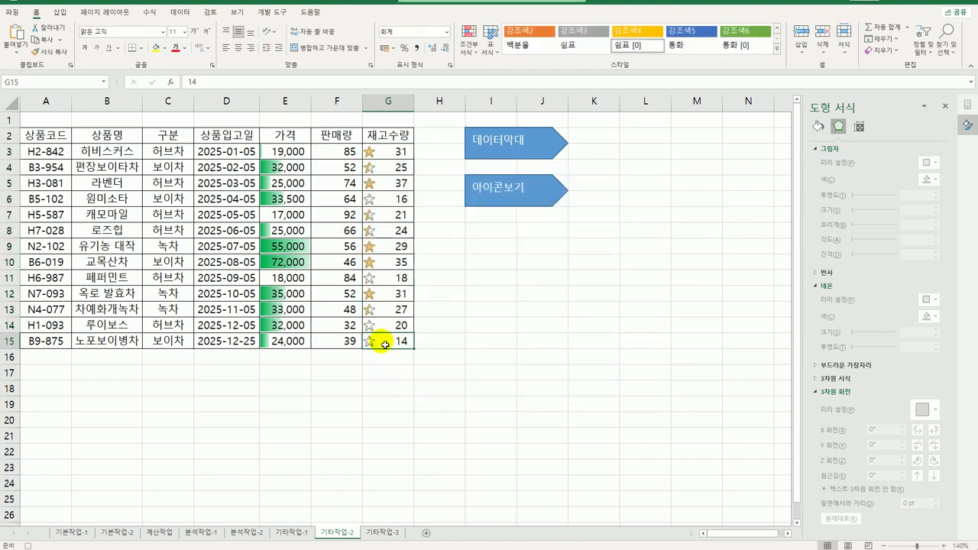
{"action": "left_click", "coordinate": [271, 13]}
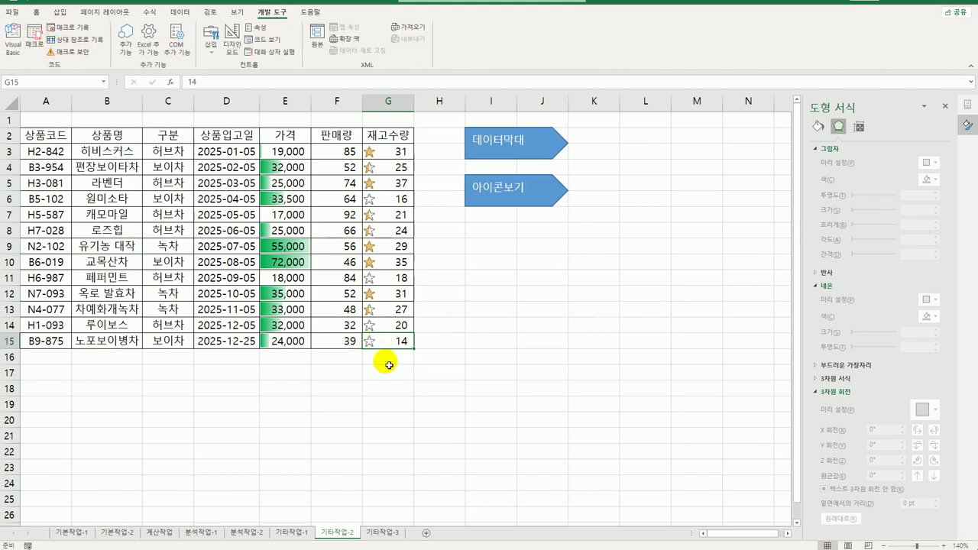
{"action": "left_click", "coordinate": [503, 338]}
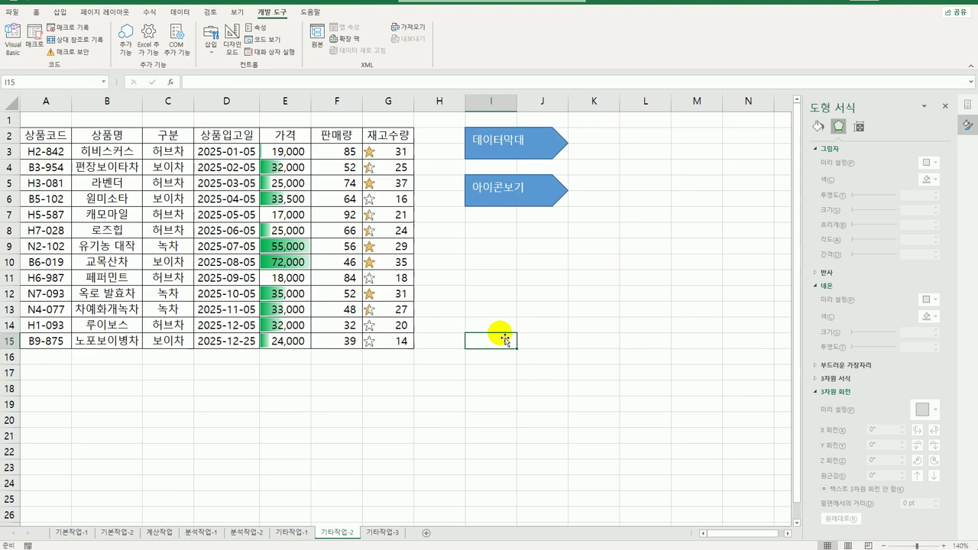
On the 기타작업-3 sheet, enable design mode and open the click procedure of the 물품구매등록 button.
{"action": "left_click", "coordinate": [382, 532]}
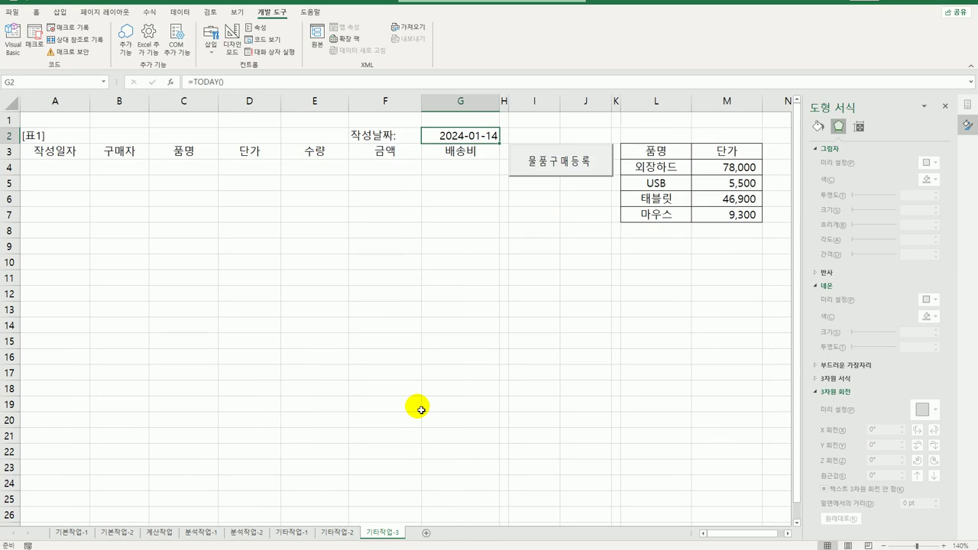
{"action": "left_click", "coordinate": [231, 47]}
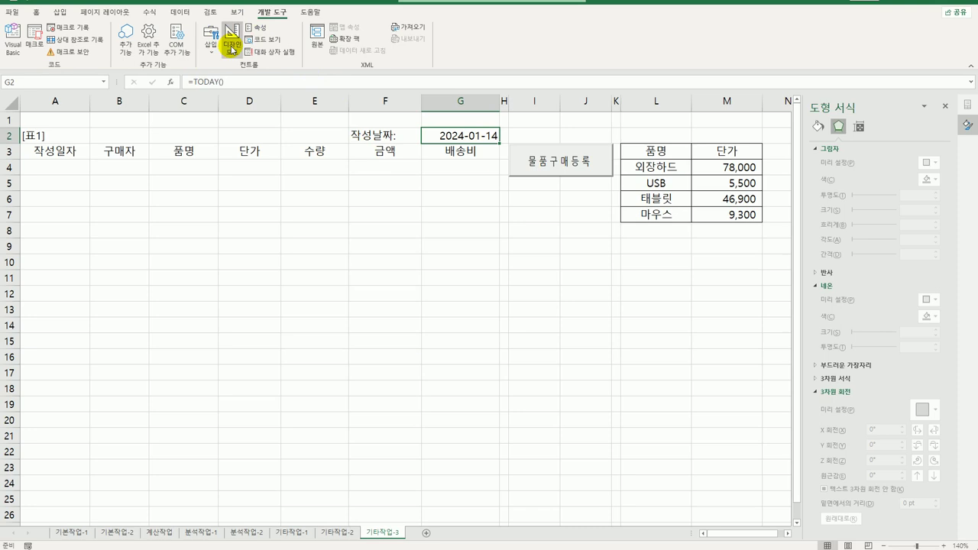
{"action": "double_click", "coordinate": [562, 172]}
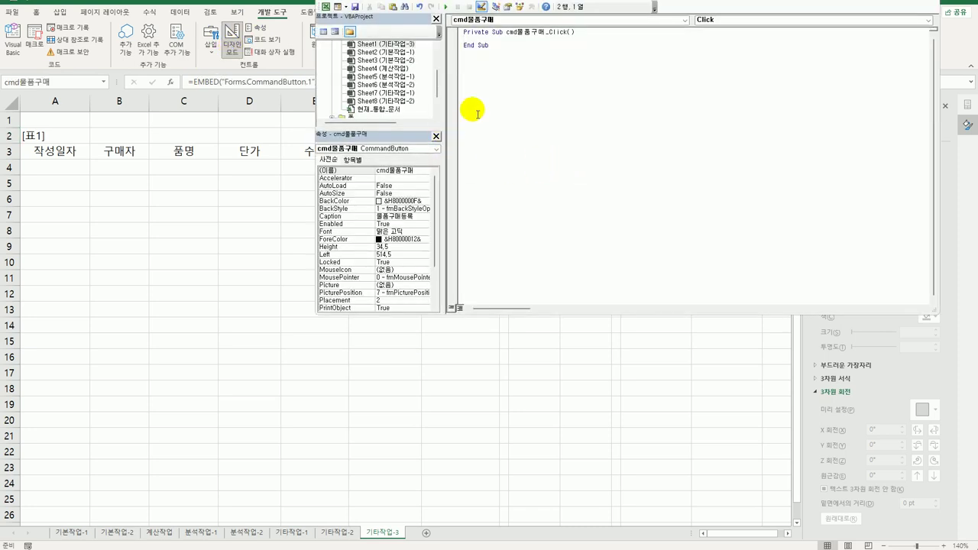
Enter 물품구매요구서.Show in the cmd물품구매_Click procedure.
{"action": "key", "text": "Tab"}
{"action": "key", "text": "Hangul"}
{"action": "type", "text": "물품"}
{"action": "type", "text": "구매목"}
{"action": "type", "text": "구서.sho"}
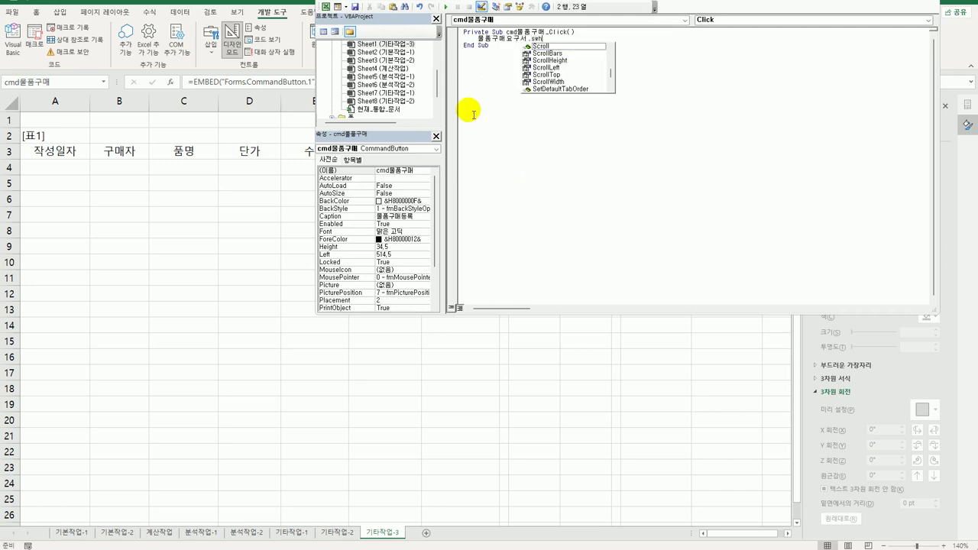
{"action": "key", "text": "BackSpace"}
{"action": "key", "text": "BackSpace"}
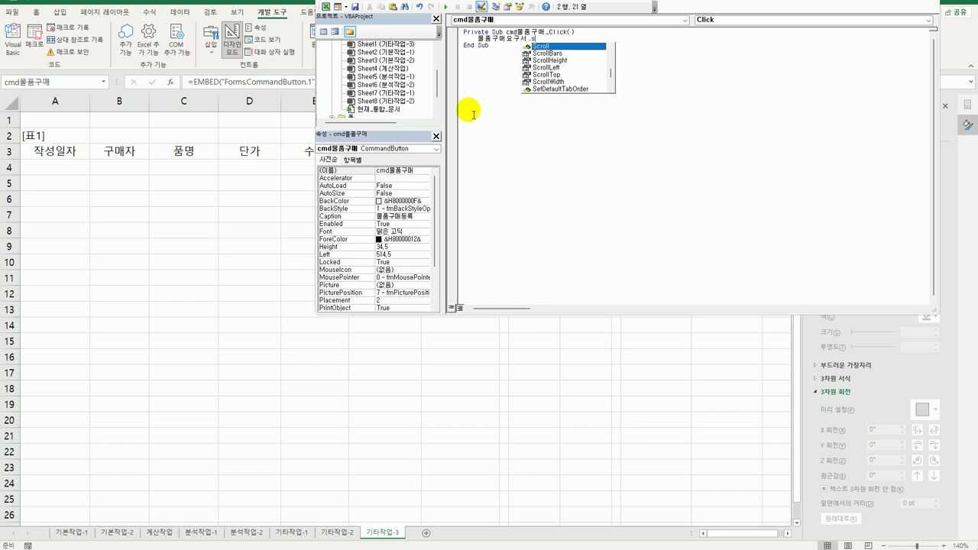
{"action": "type", "text": "h"}
{"action": "key", "text": "Tab"}
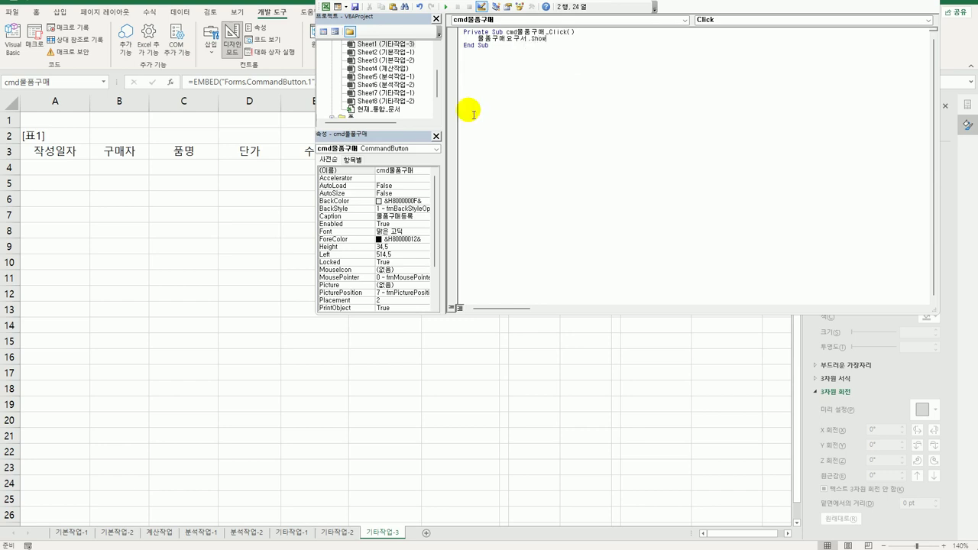
{"action": "left_click", "coordinate": [525, 160]}
Open the code of the 물품구매요구서 form and add its UserForm_Initialize event procedure.
{"action": "scroll", "coordinate": [397, 84], "scroll_direction": "down", "scroll_amount": 2}
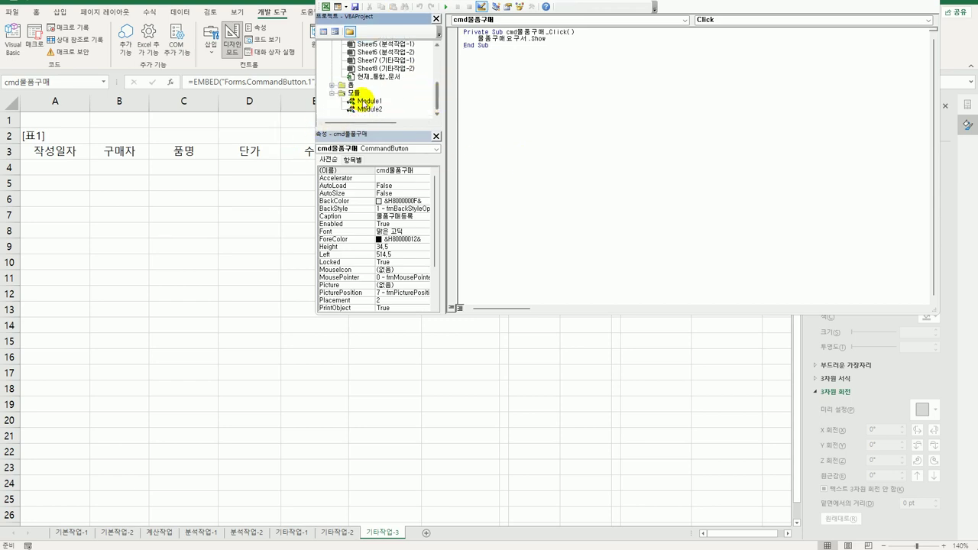
{"action": "left_click", "coordinate": [350, 92]}
{"action": "left_click", "coordinate": [370, 94]}
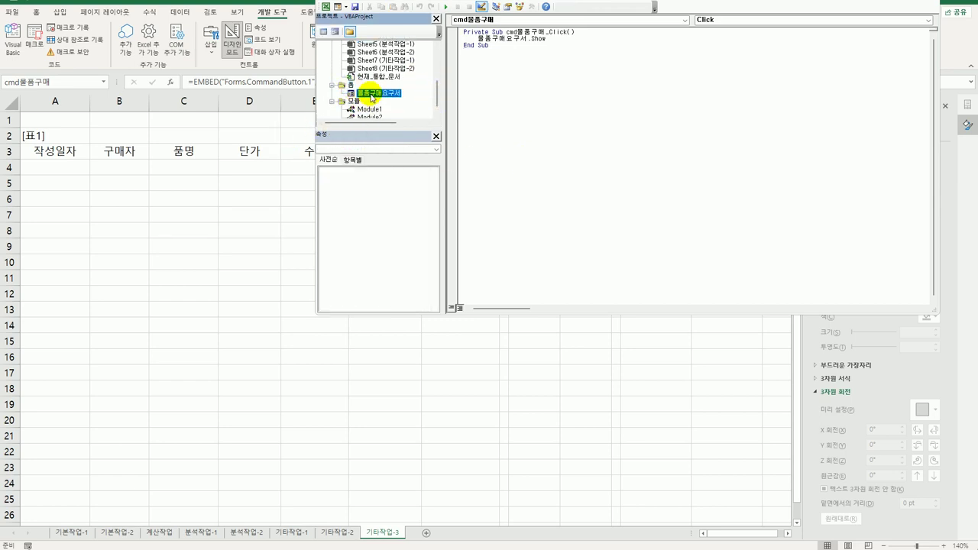
{"action": "double_click", "coordinate": [372, 94]}
{"action": "left_click", "coordinate": [323, 31]}
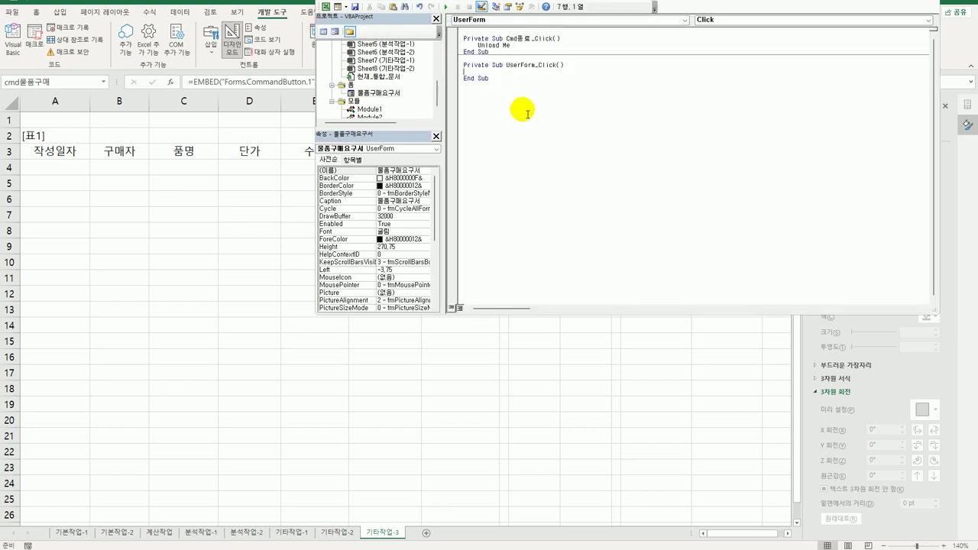
{"action": "left_click", "coordinate": [726, 19]}
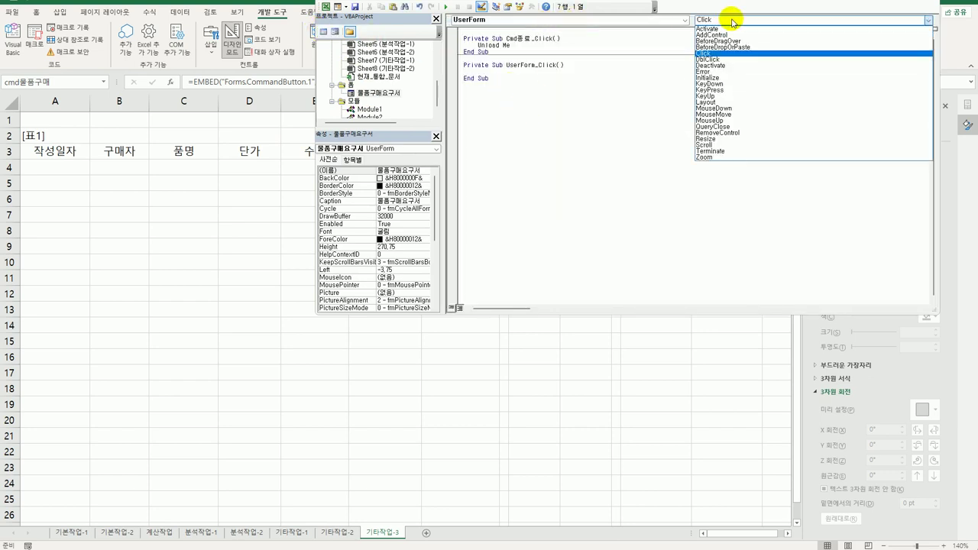
{"action": "left_click", "coordinate": [721, 77]}
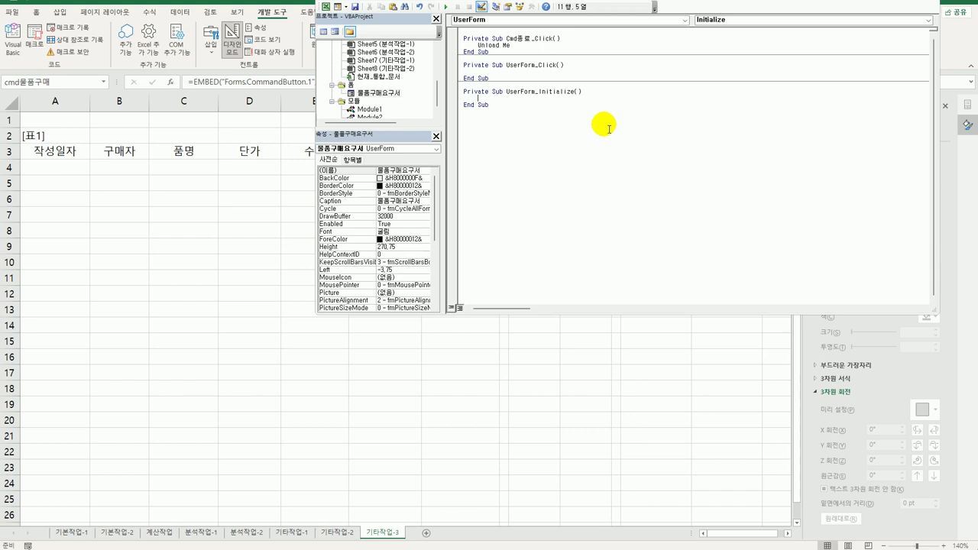
In UserForm_Initialize, add the lines Chk배송비 = True and Txt날짜 = [G2].
{"action": "type", "text": "c"}
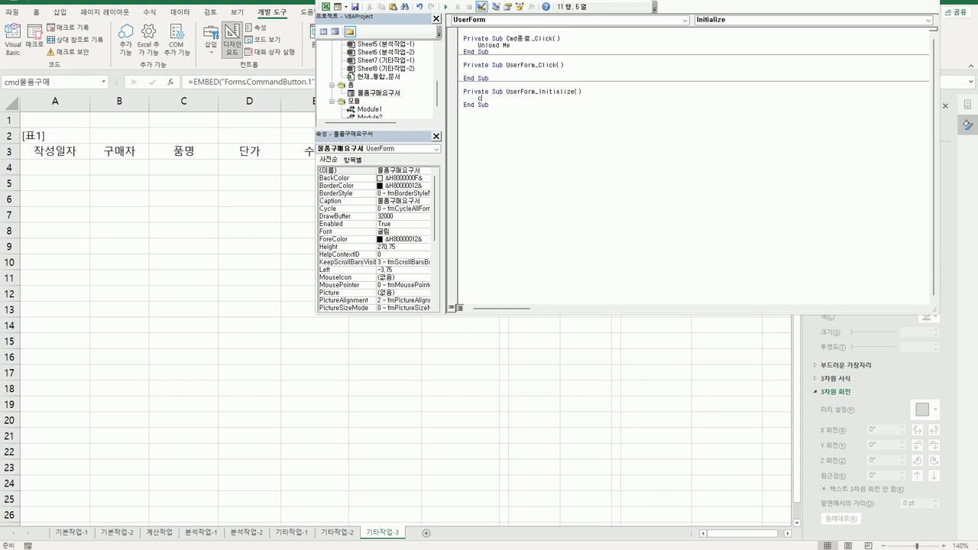
{"action": "type", "text": "hk배송비 "}
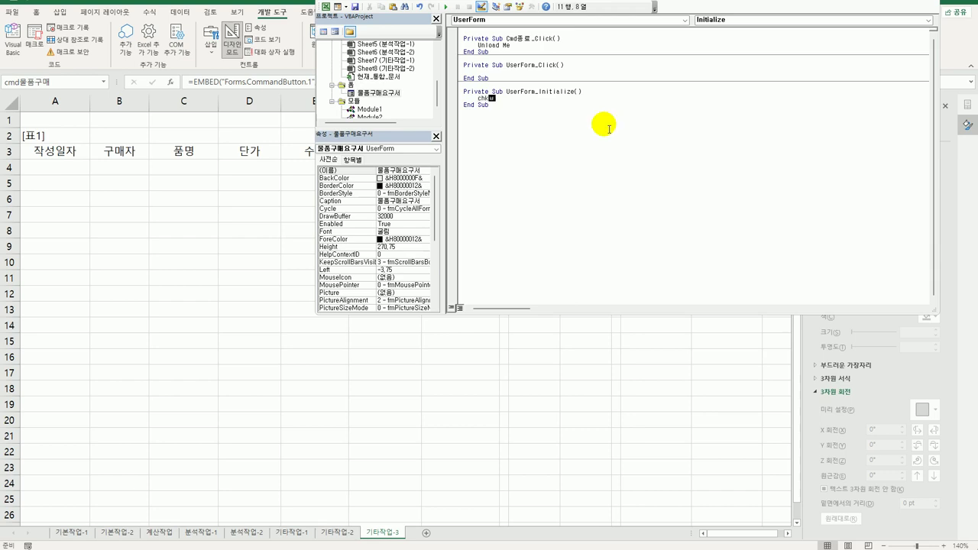
{"action": "type", "text": "= "}
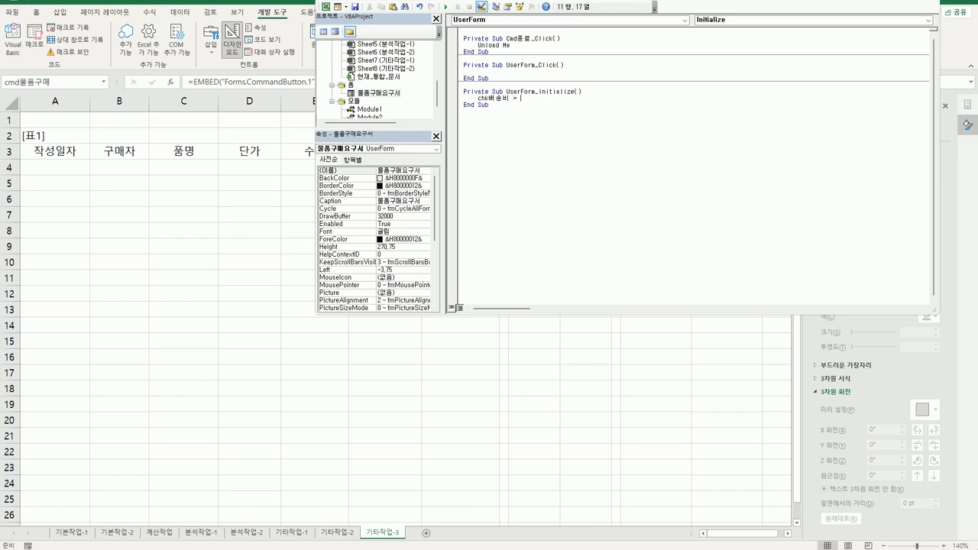
{"action": "type", "text": "true"}
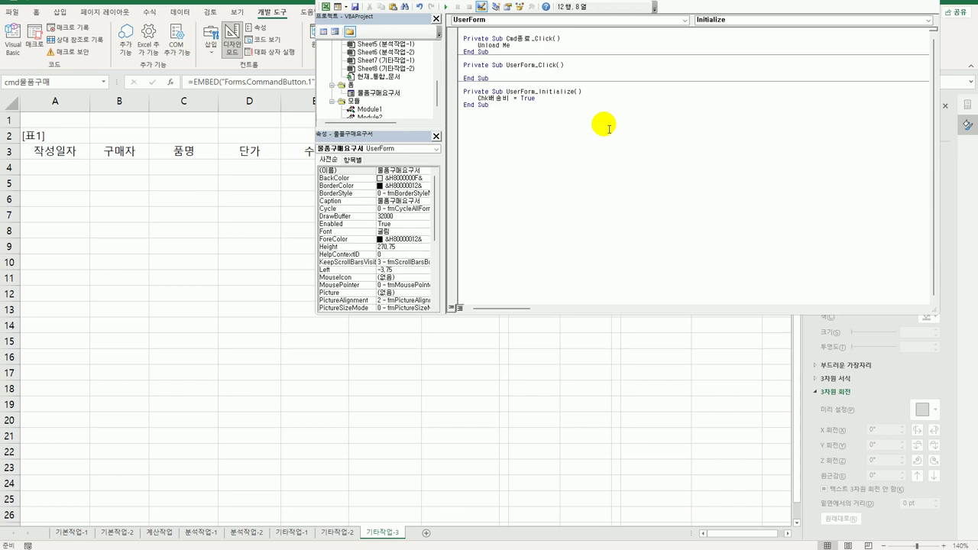
{"action": "key", "text": "Up"}
{"action": "key", "text": "End"}
{"action": "key", "text": "Return"}
{"action": "type", "text": "txt날짜"}
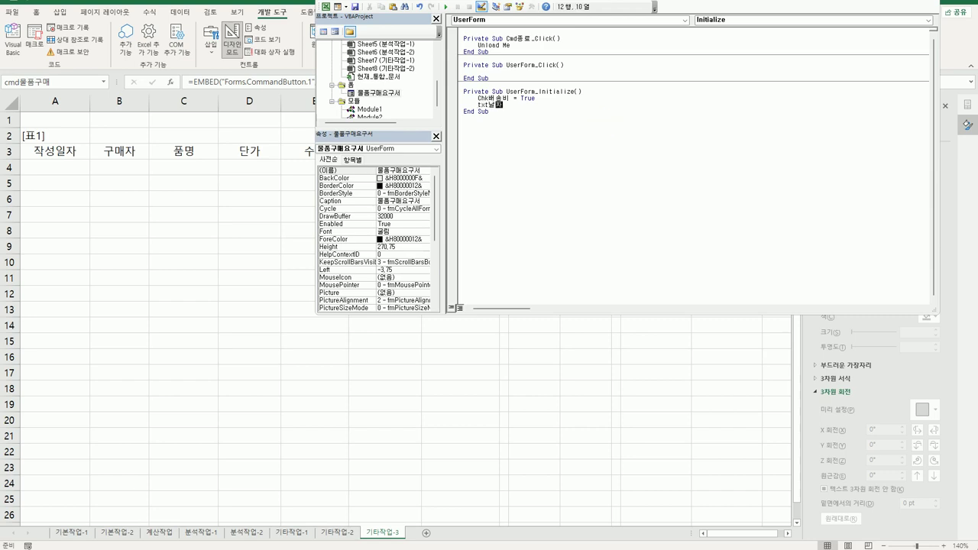
{"action": "type", "text": " = [G"}
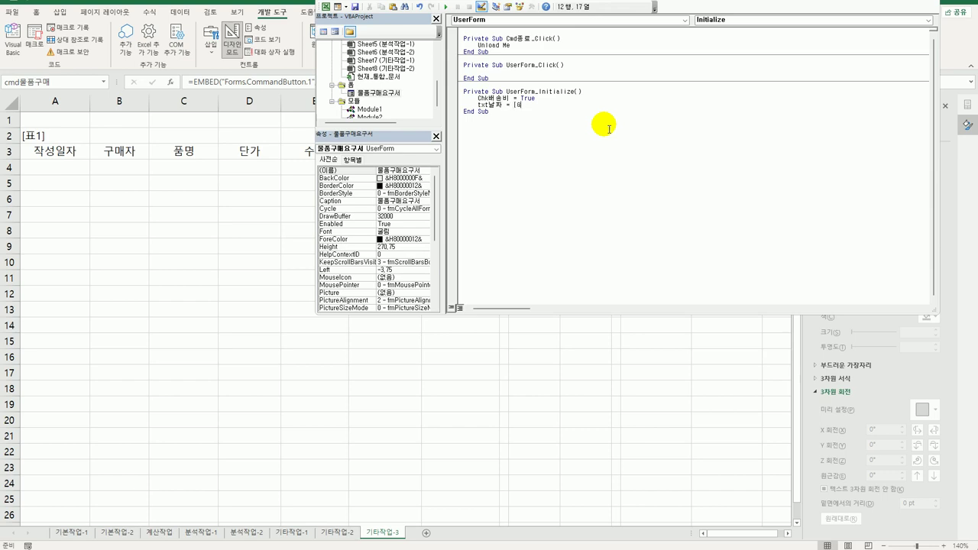
{"action": "type", "text": "2]"}
Add the line Cmb품명.RowSource = "L4:L7" to UserForm_Initialize.
{"action": "key", "text": "Return"}
{"action": "type", "text": "cmb품명."}
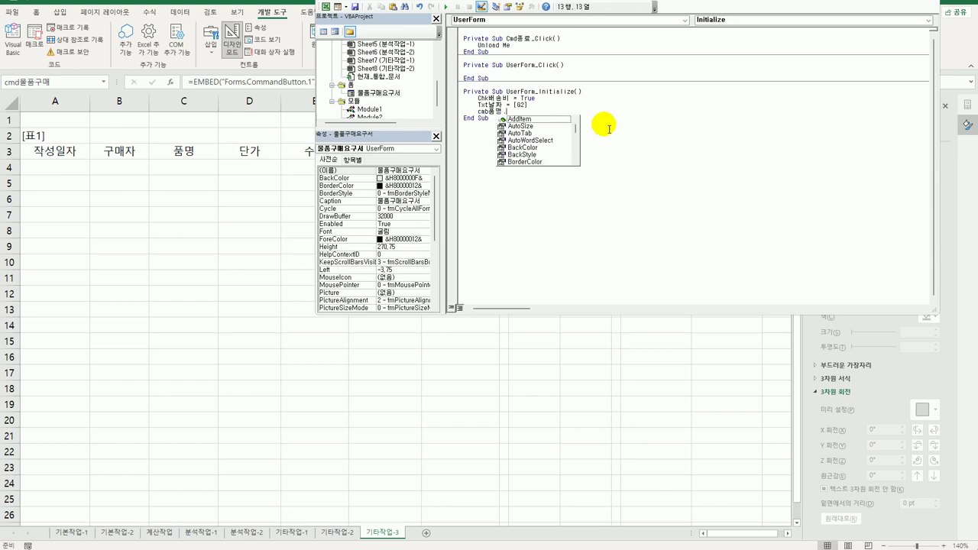
{"action": "type", "text": "RowSource = "}
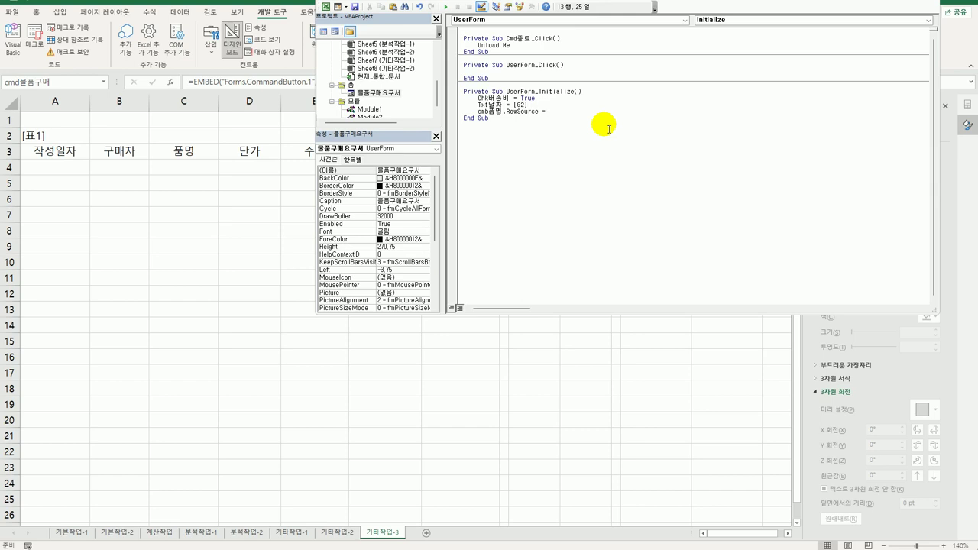
{"action": "type", "text": "\"L4:L7\""}
{"action": "key", "text": "Down"}
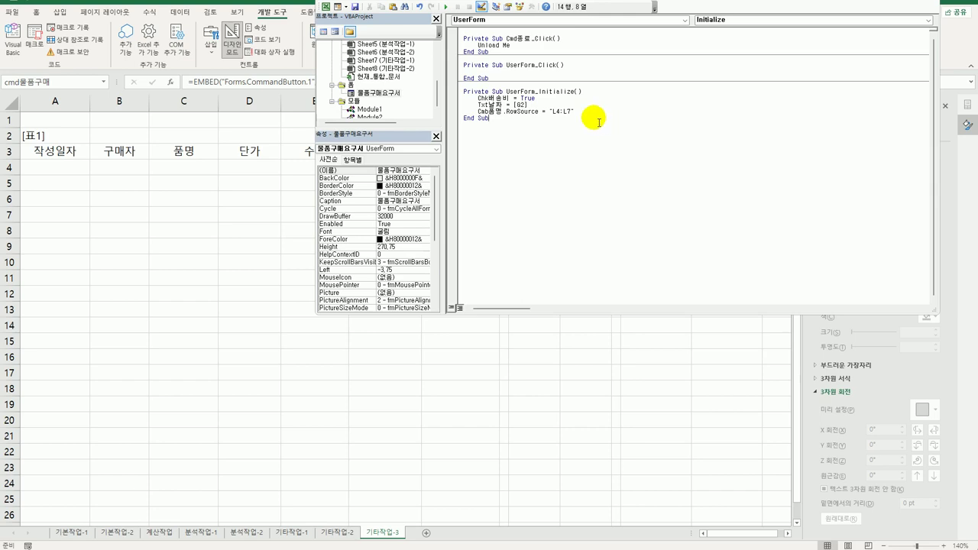
Open the 물품구매요구서 form design and check the names of the 배송비 check box and command button.
{"action": "double_click", "coordinate": [372, 93]}
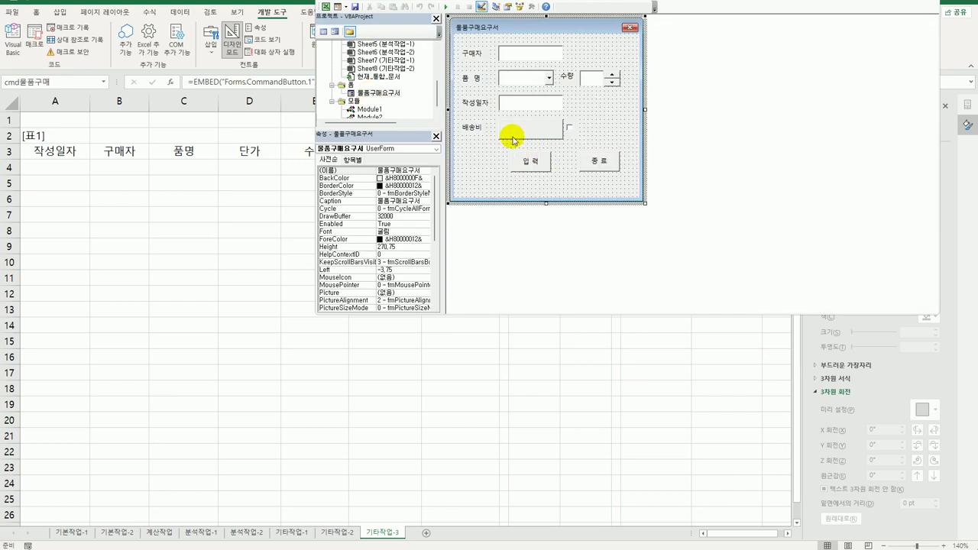
{"action": "left_click", "coordinate": [570, 130]}
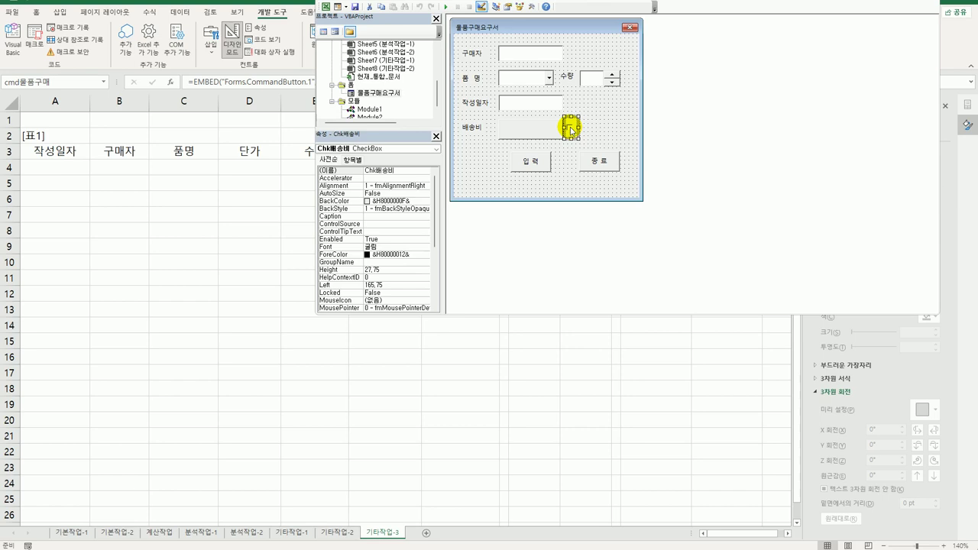
{"action": "left_click", "coordinate": [506, 132]}
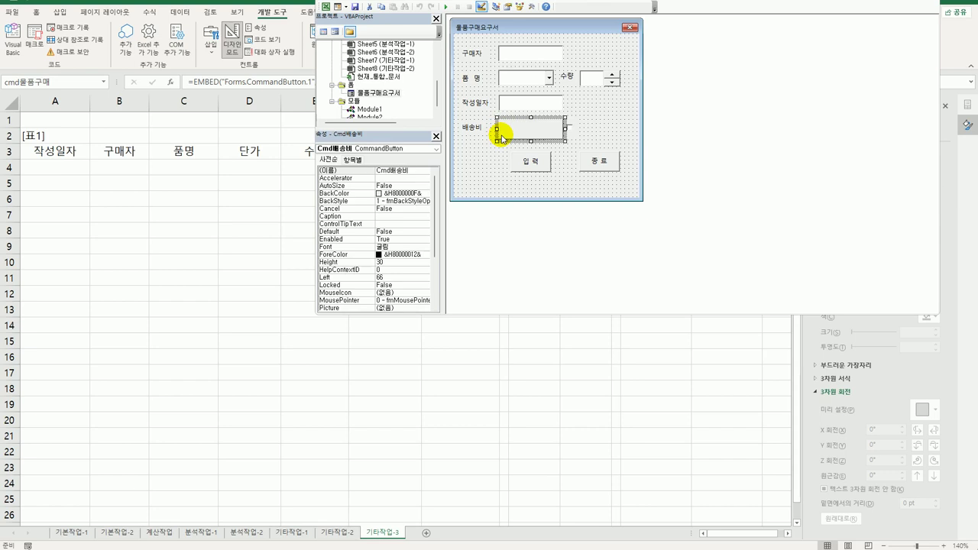
Create the click event procedure of the 배송비 check box and add the condition If Chk배송비 = True Then.
{"action": "left_click", "coordinate": [571, 130]}
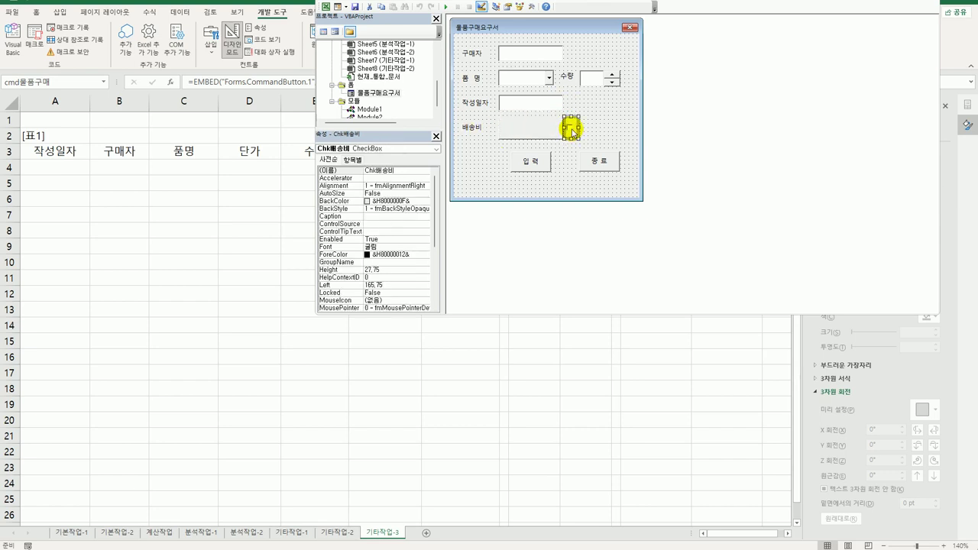
{"action": "double_click", "coordinate": [572, 130]}
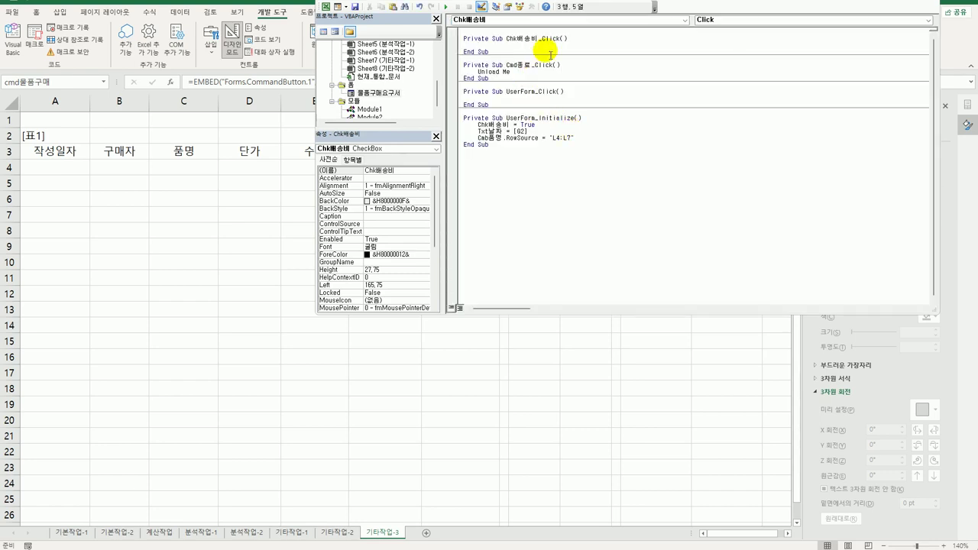
{"action": "key", "text": "Return"}
{"action": "type", "text": "i"}
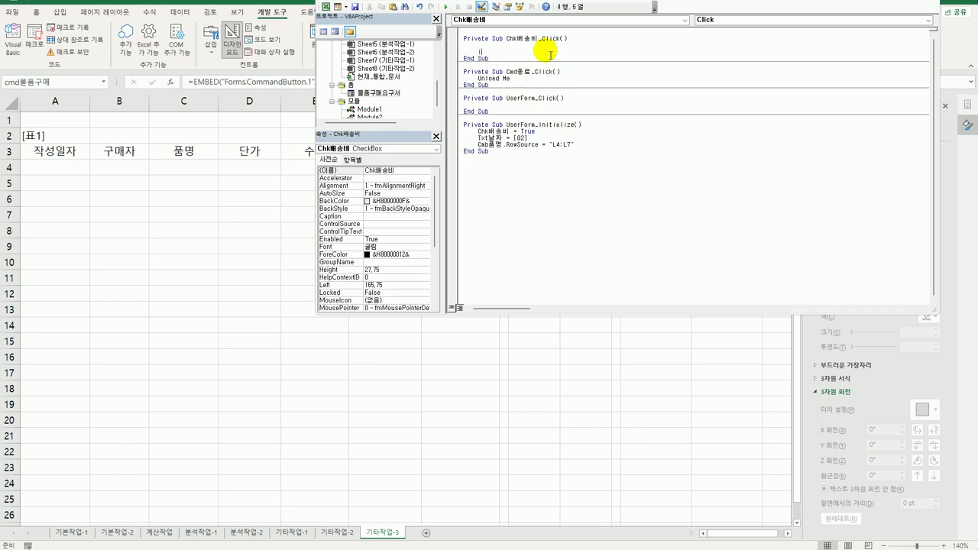
{"action": "type", "text": "f chk"}
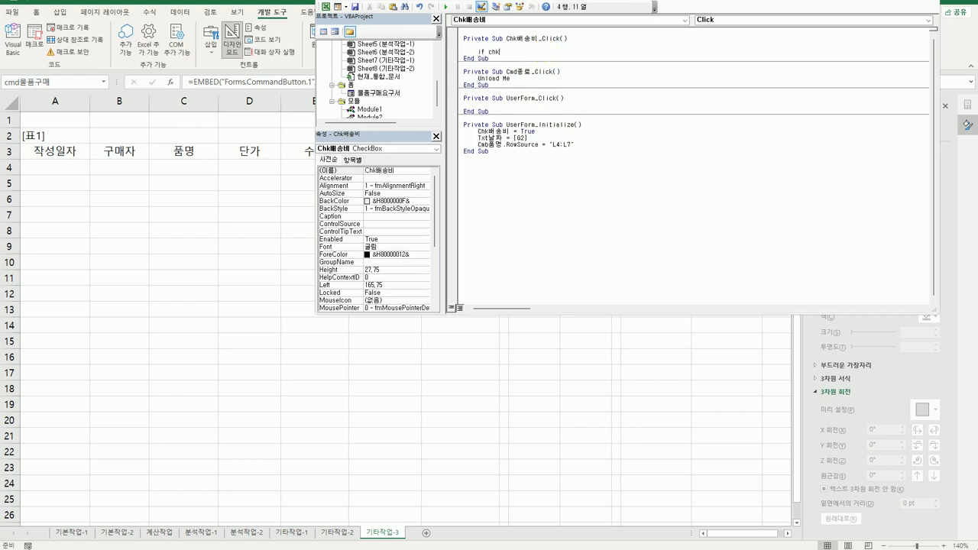
{"action": "type", "text": "배송비 "}
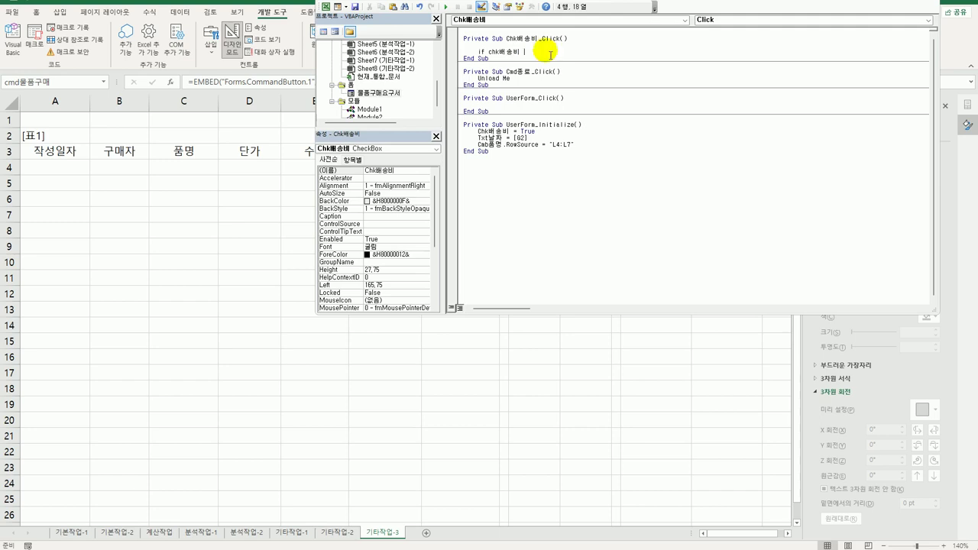
{"action": "type", "text": "= true then"}
{"action": "key", "text": "Return"}
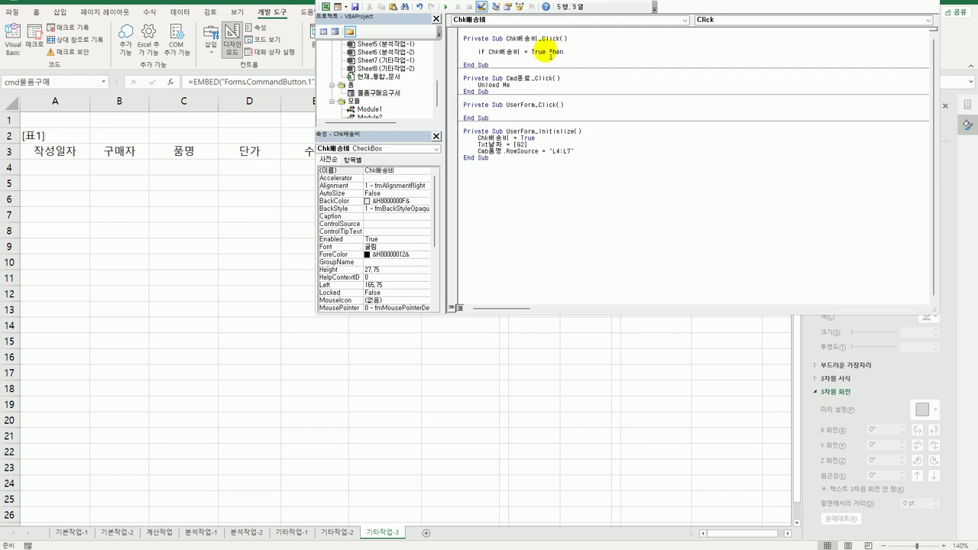
Inside the If block, add the line Cmd배송비.Caption = "배송비 무료".
{"action": "type", "text": "cmd배송비"}
{"action": "left_click", "coordinate": [551, 56]}
{"action": "type", "text": "."}
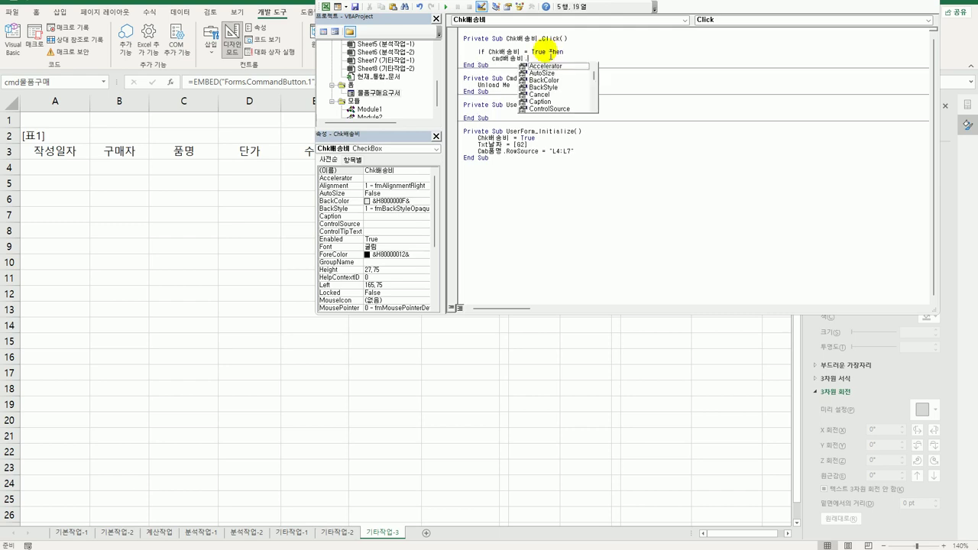
{"action": "type", "text": "ㅊ"}
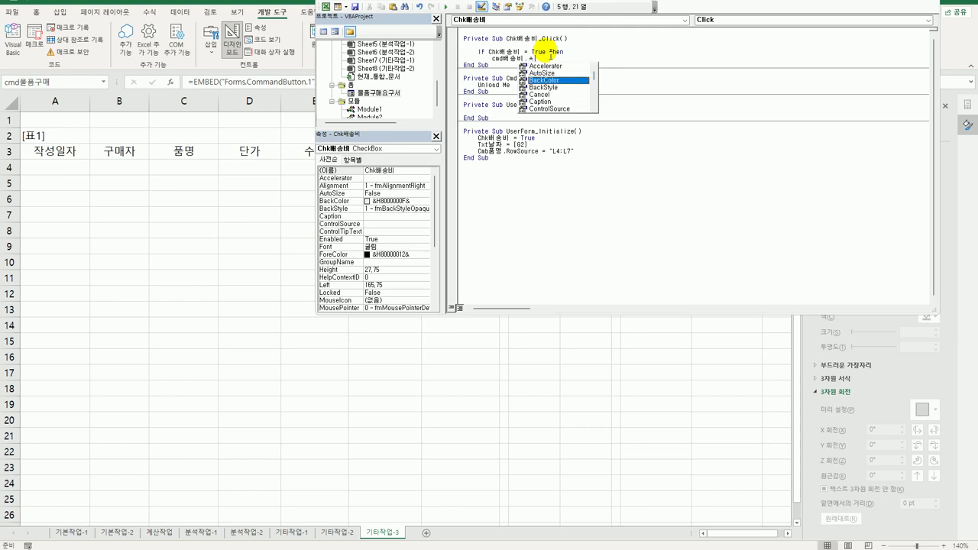
{"action": "type", "text": " = \""}
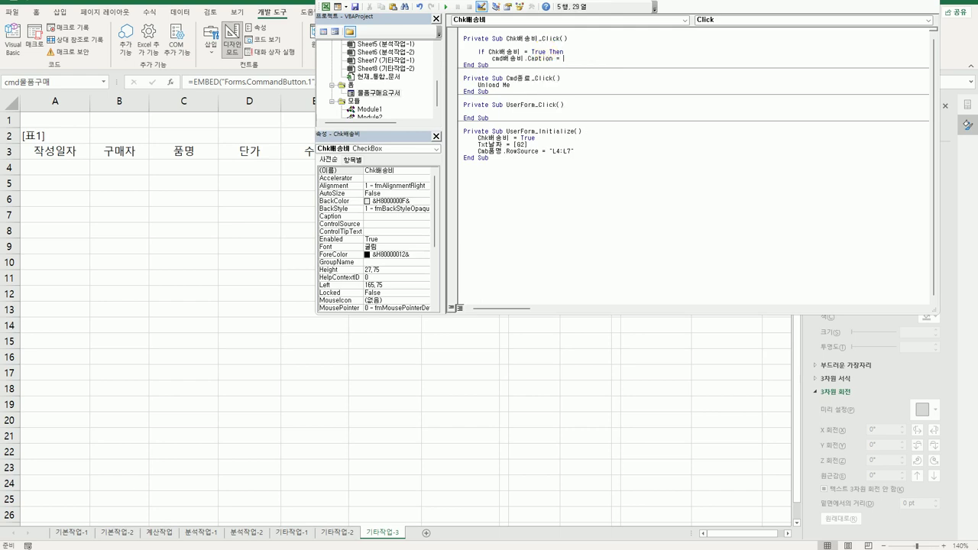
{"action": "type", "text": "ㅇ"}
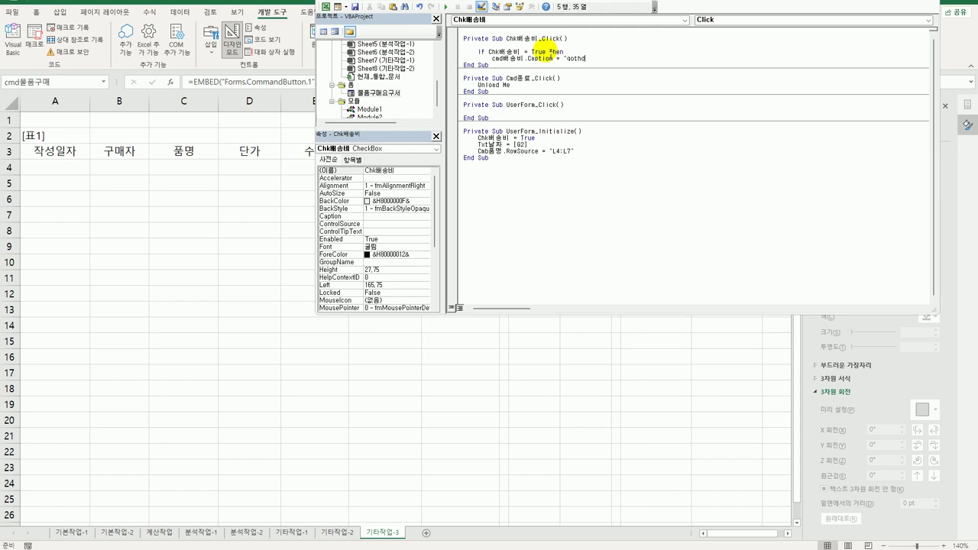
{"action": "type", "text": "ㅐ송비 무료\""}
{"action": "key", "text": "Return"}
Add an Else branch with Cmd배송비.Caption = "배송비 유료" and close the block with End If.
{"action": "type", "text": "else"}
{"action": "key", "text": "Up"}
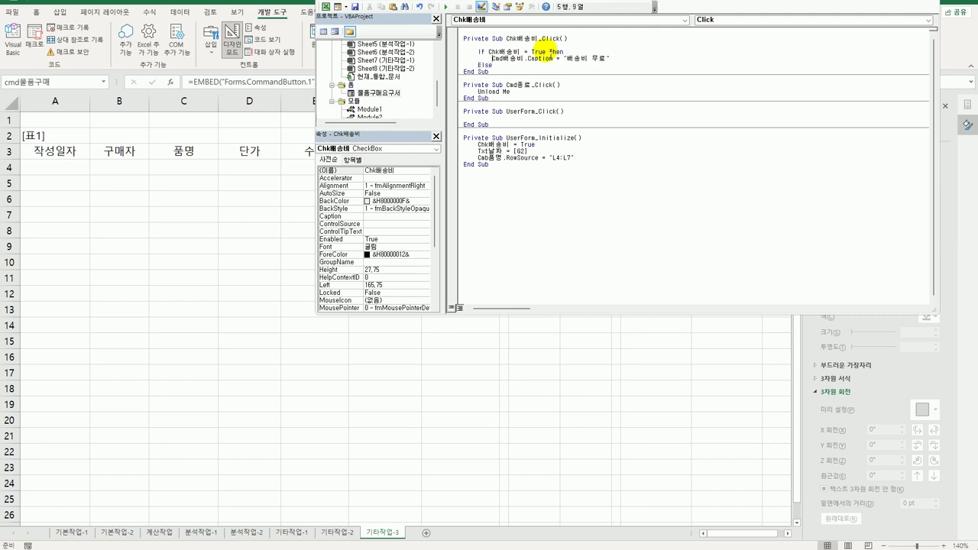
{"action": "key", "text": "shift+End"}
{"action": "key", "text": "ctrl+c"}
{"action": "key", "text": "Down"}
{"action": "key", "text": "Return"}
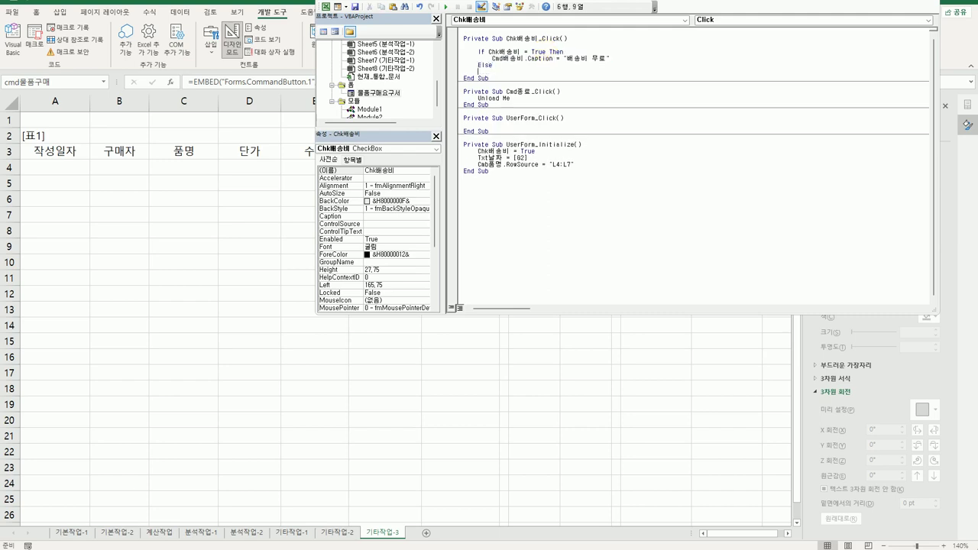
{"action": "key", "text": "ctrl+v"}
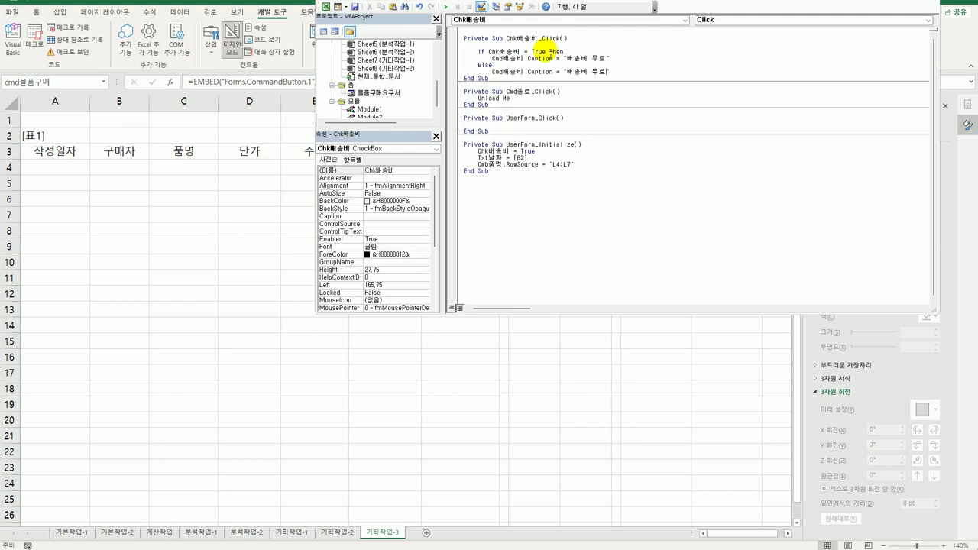
{"action": "key", "text": "BackSpace"}
{"action": "type", "text": "유"}
{"action": "key", "text": "Delete"}
{"action": "type", "text": "유"}
{"action": "key", "text": "Return"}
{"action": "type", "text": "End If"}
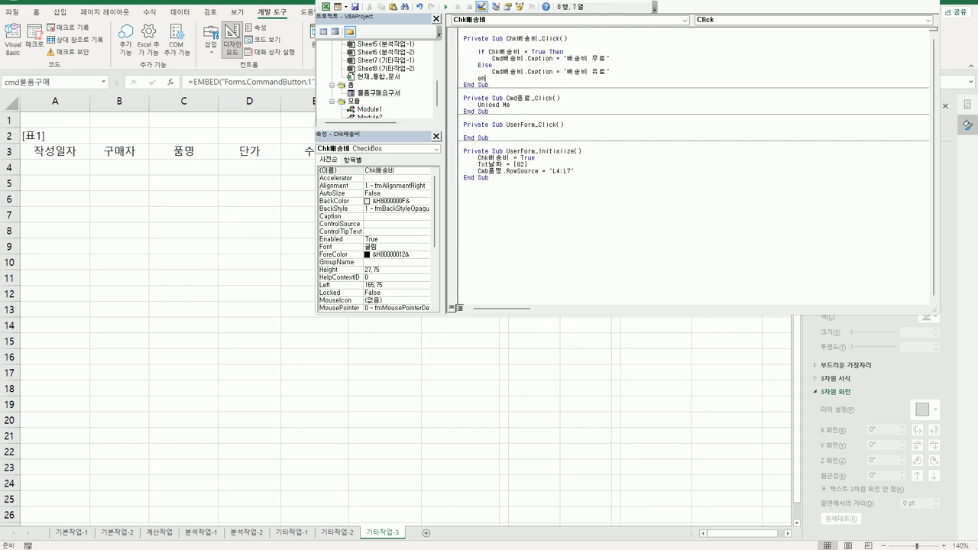
{"action": "key", "text": "Return"}
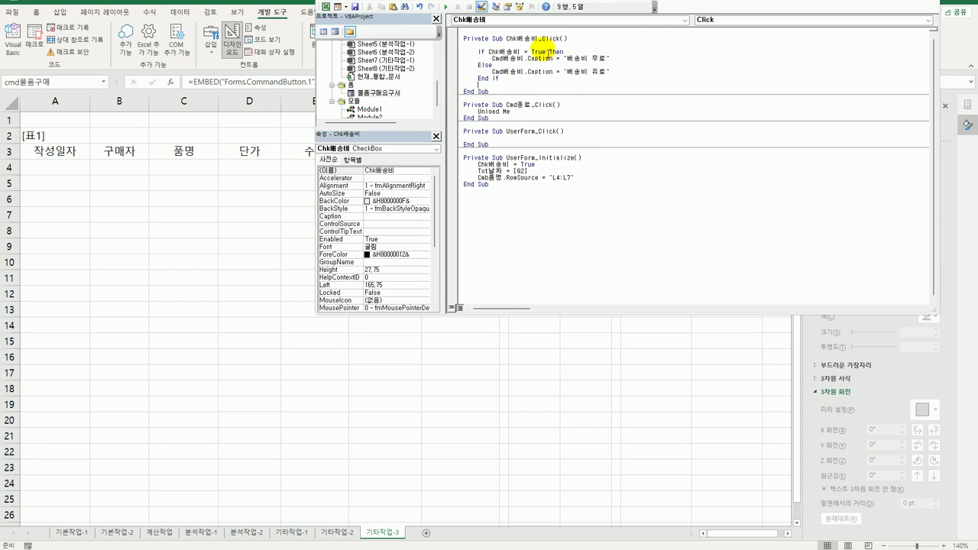
Create the Change event procedure of the form's 수량 spin button with the line Txt수량 = Spin수량 + 1.
{"action": "double_click", "coordinate": [374, 93]}
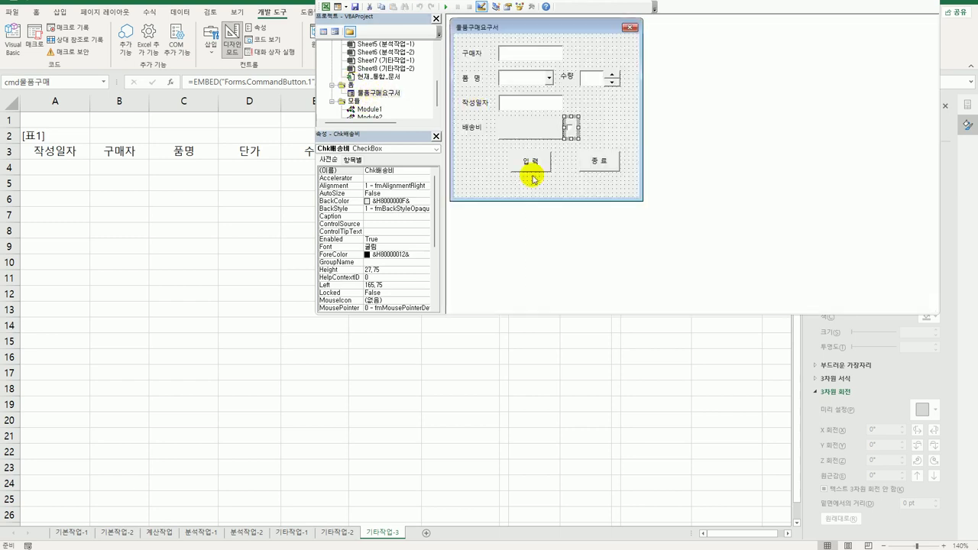
{"action": "left_click", "coordinate": [611, 80]}
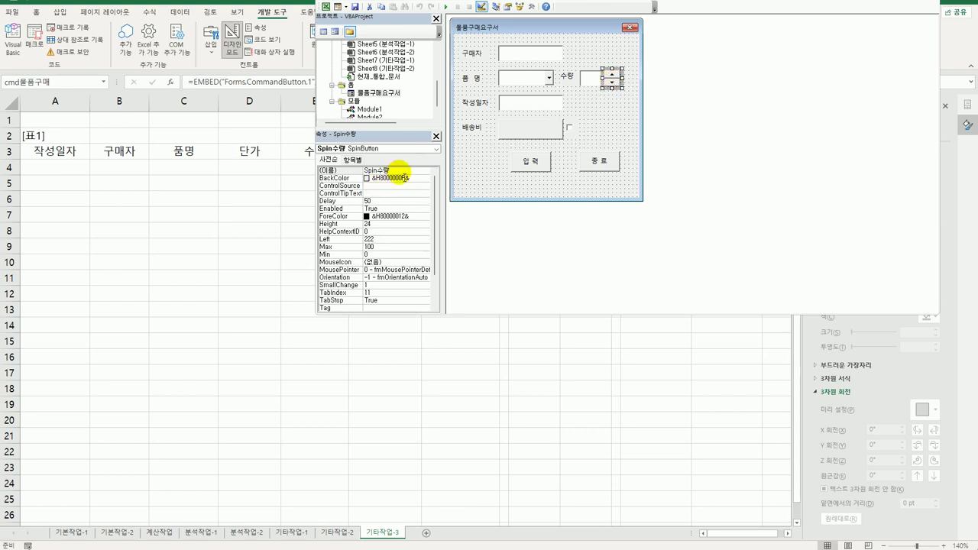
{"action": "left_click", "coordinate": [582, 77]}
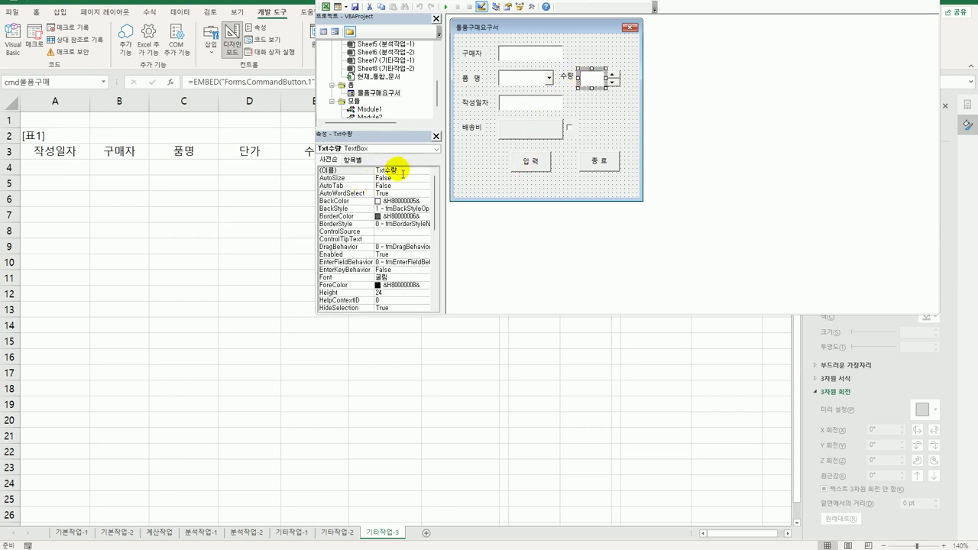
{"action": "double_click", "coordinate": [612, 78]}
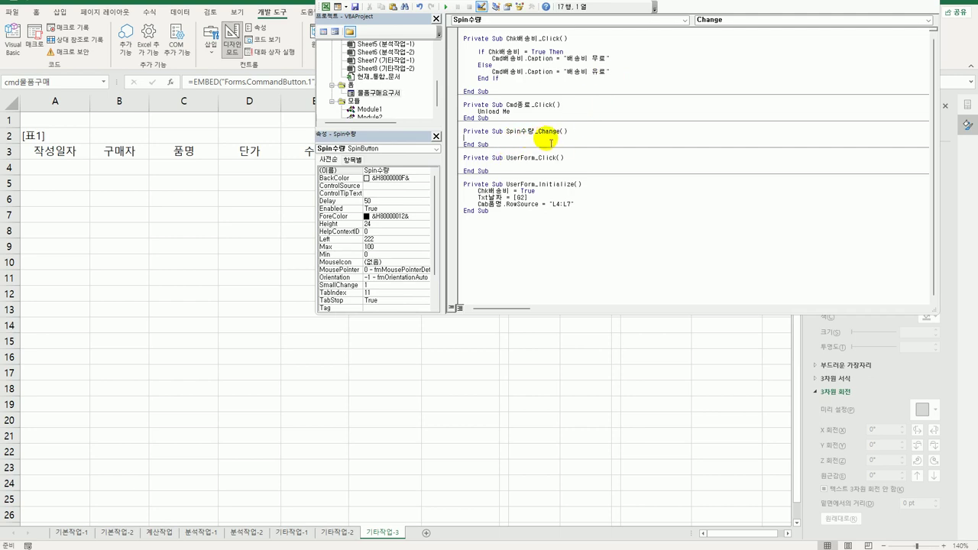
{"action": "type", "text": "txt수량 = spin수량 + 1"}
{"action": "left_click", "coordinate": [586, 212]}
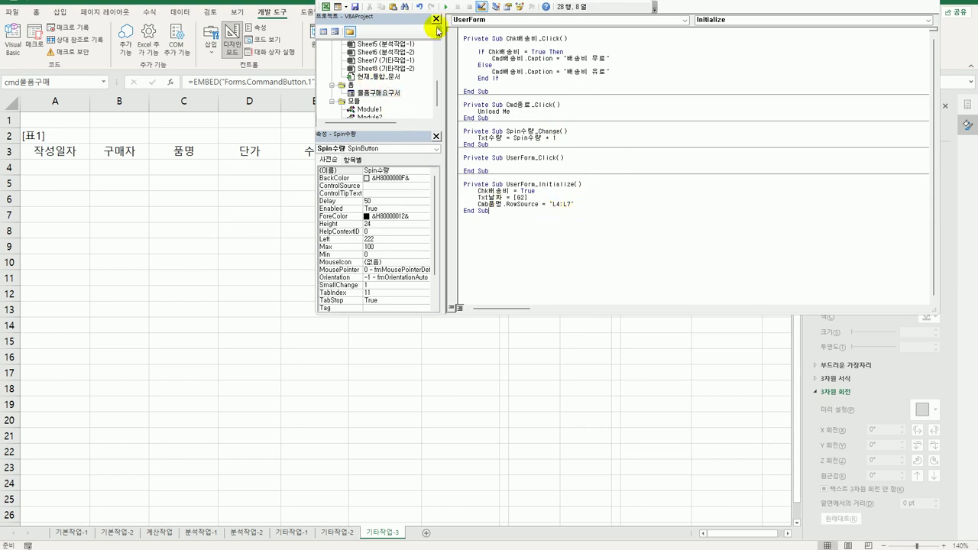
Switch to the worksheet and examine the 표1 header area A2:G3 and the first entry row below it.
{"action": "left_click", "coordinate": [171, 212]}
{"action": "left_click", "coordinate": [72, 156]}
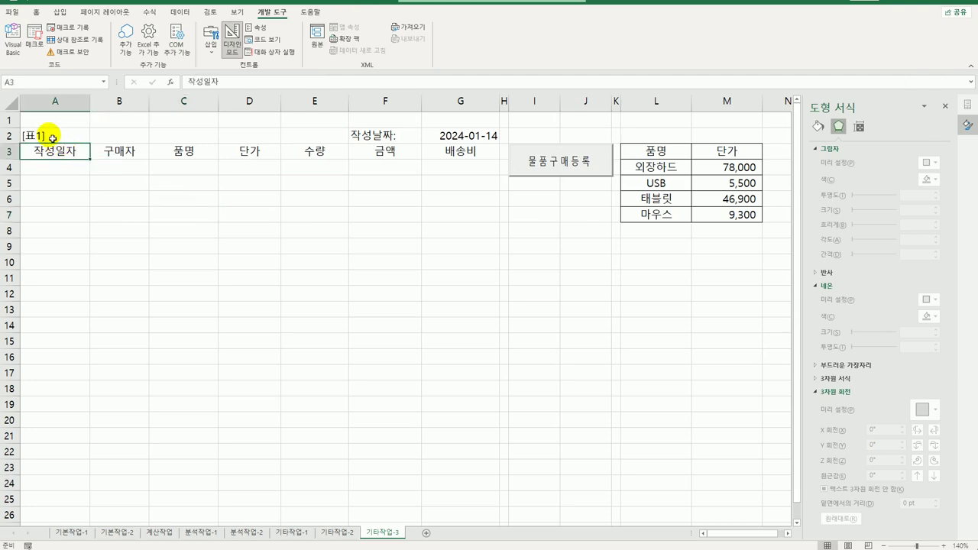
{"action": "left_click_drag", "start_coordinate": [49, 133], "coordinate": [483, 158]}
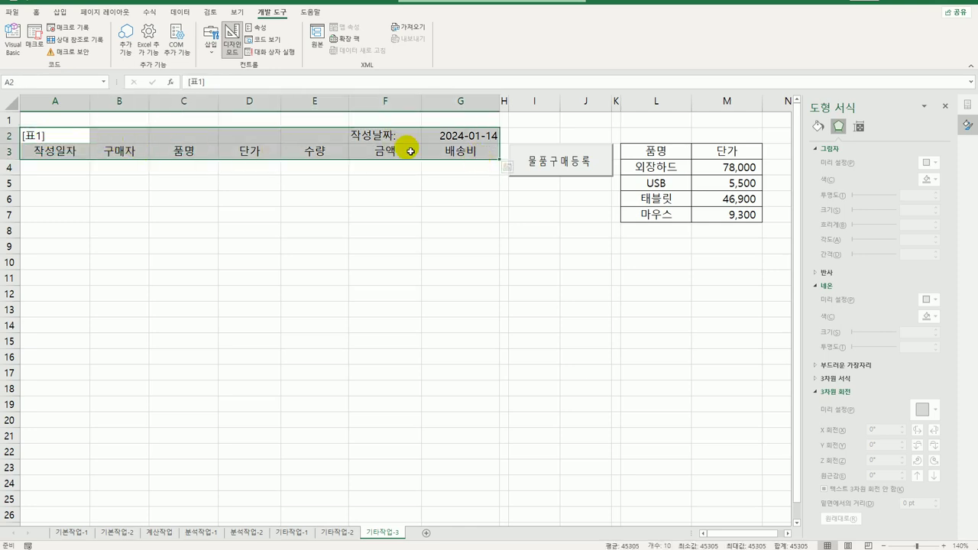
{"action": "left_click", "coordinate": [47, 175]}
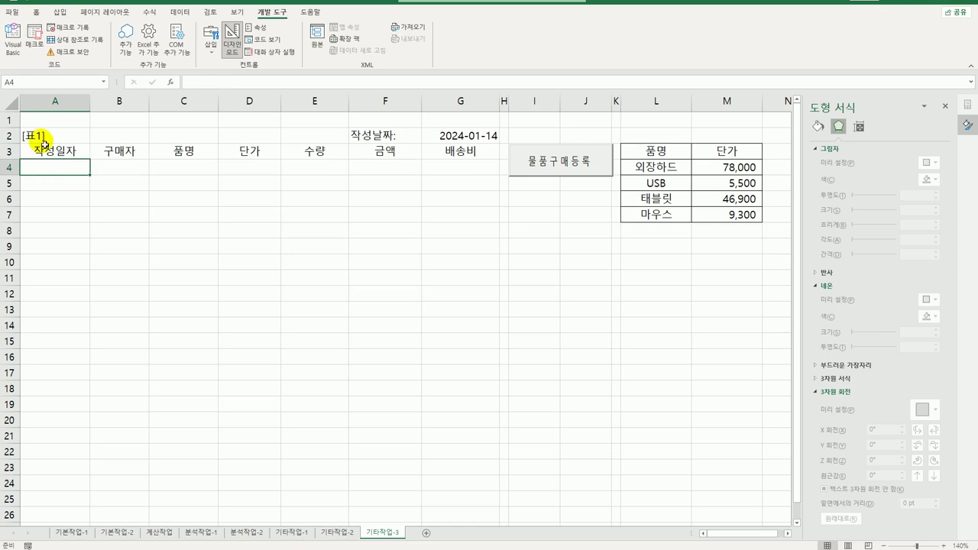
{"action": "left_click", "coordinate": [45, 152]}
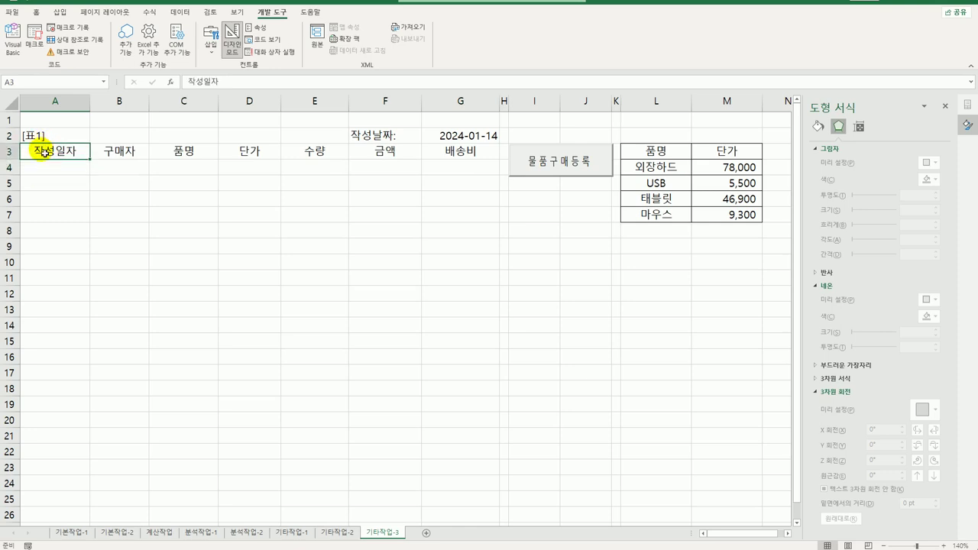
{"action": "left_click", "coordinate": [47, 173]}
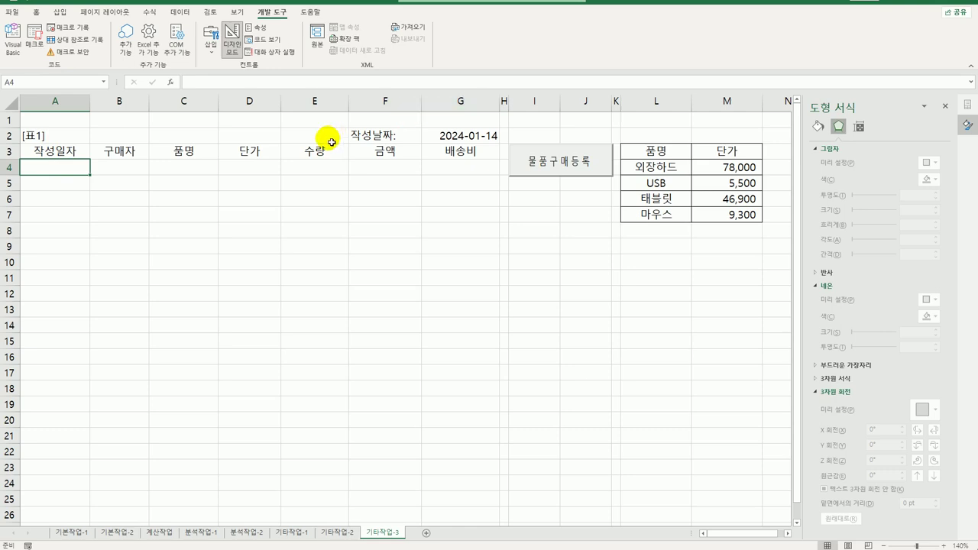
Return to the Visual Basic editor and create the click event procedure of the form's 입력 button.
{"action": "left_click", "coordinate": [13, 38]}
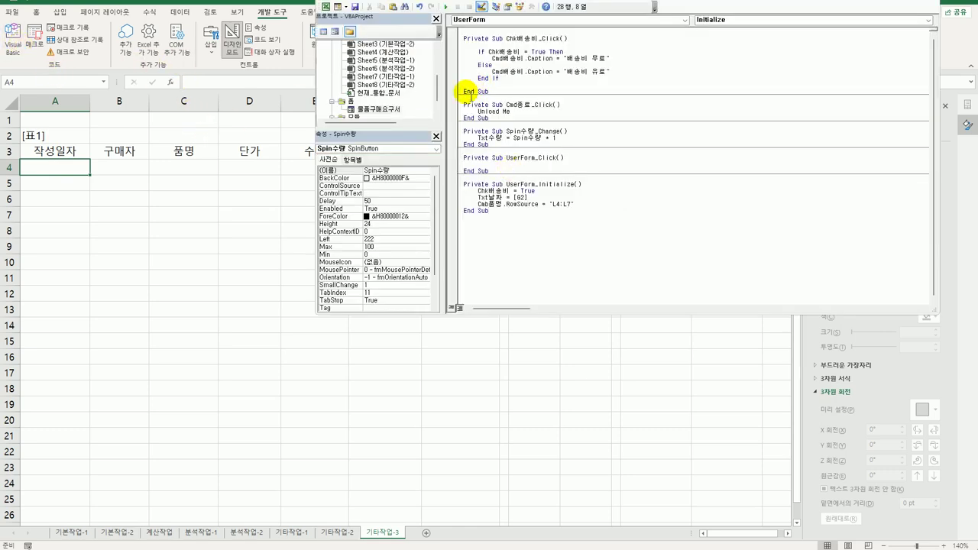
{"action": "double_click", "coordinate": [378, 108]}
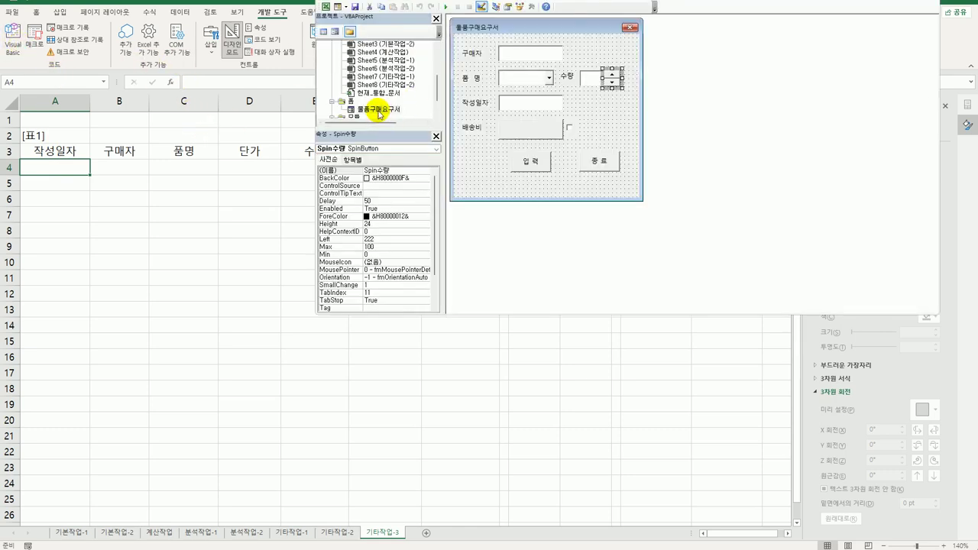
{"action": "double_click", "coordinate": [530, 161]}
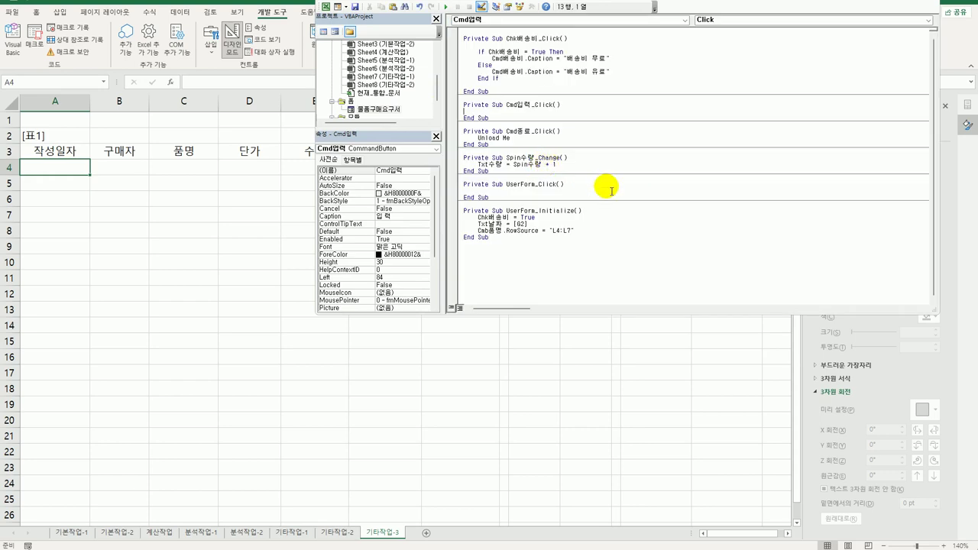
{"action": "key", "text": "Return"}
{"action": "key", "text": "Tab"}
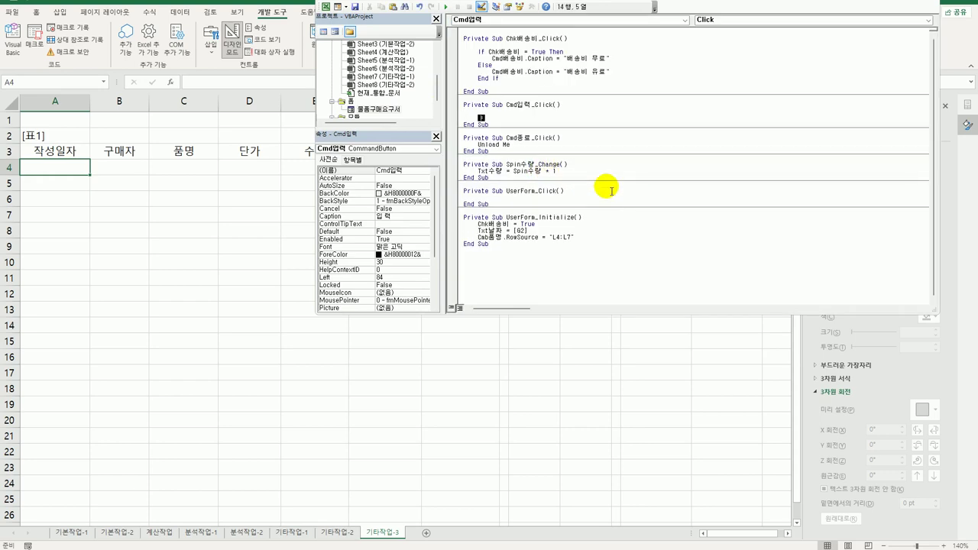
In Cmd입력_Click, add the line i = Range("A3").CurrentRegion.Rows.Count + 2.
{"action": "type", "text": "i = "}
{"action": "type", "text": "= ra"}
{"action": "type", "text": "nge("}
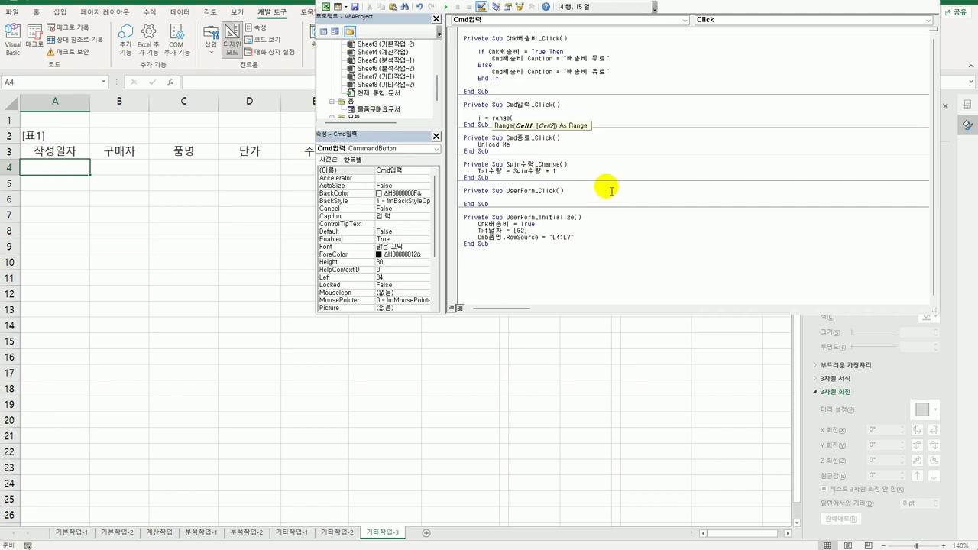
{"action": "type", "text": "\"A3\").CurrentRegion"}
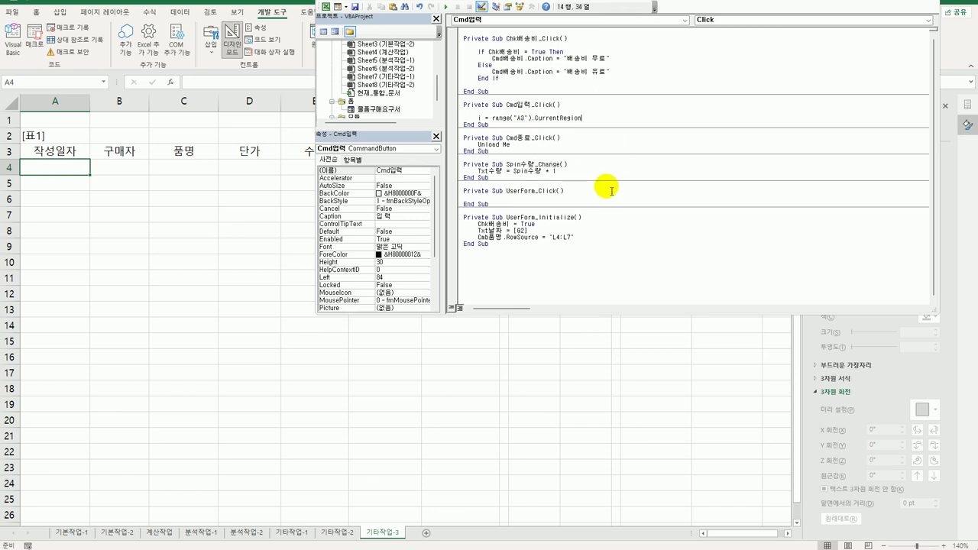
{"action": "type", "text": ".Rows.cou"}
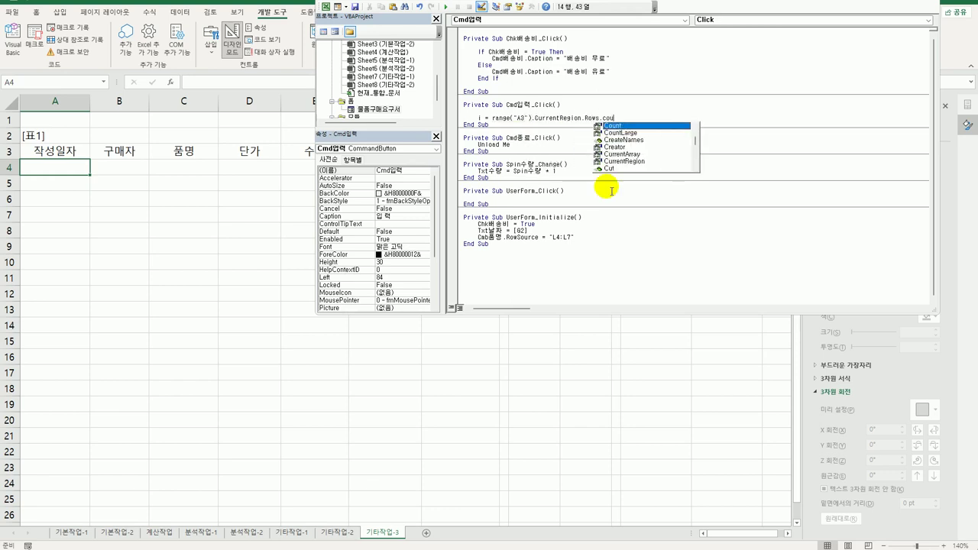
{"action": "type", "text": "nt + 2"}
{"action": "key", "text": "Return"}
{"action": "key", "text": "Return"}
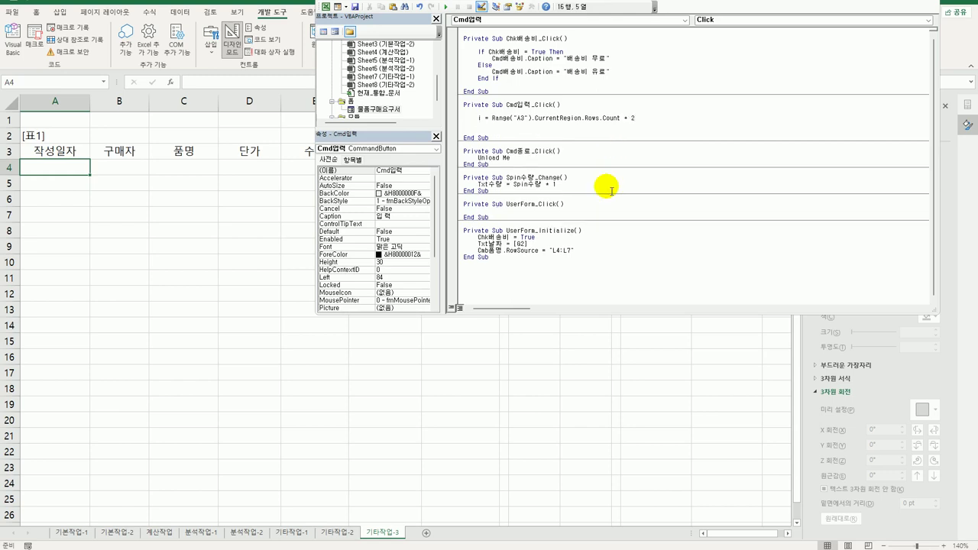
In Cmd입력_Click, add the line Cells(i, 1) = Txt날짜 below the row calculation.
{"action": "type", "text": "cells(,"}
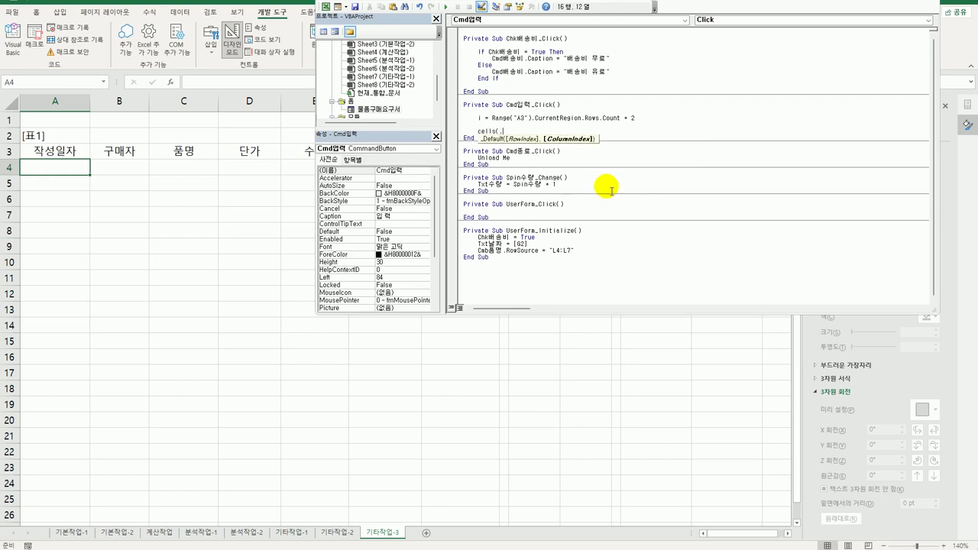
{"action": "key", "text": "BackSpace"}
{"action": "type", "text": "i, 1)"}
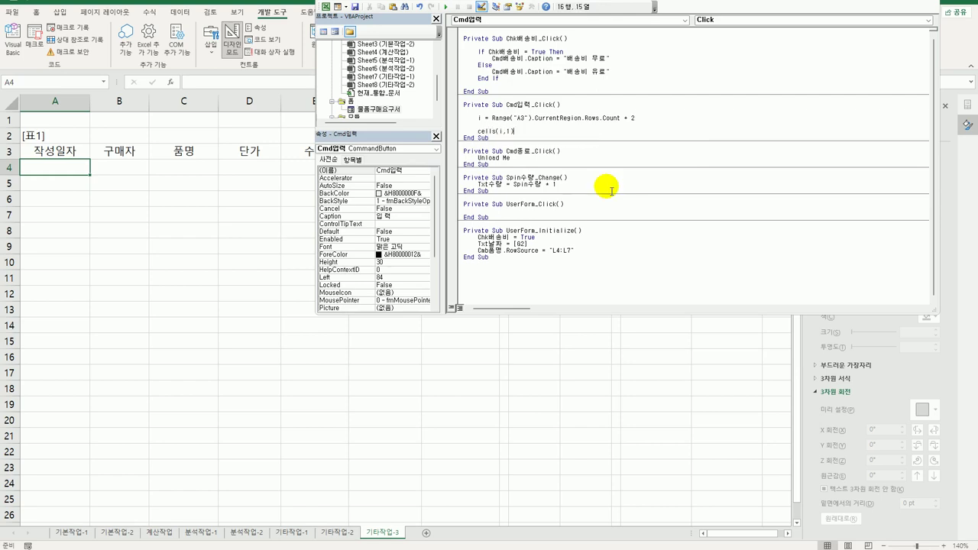
{"action": "type", "text": " = Txt날자"}
{"action": "key", "text": "Return"}
Duplicate the Cells(i, 1) = Txt날짜 line six times directly below the original.
{"action": "key", "text": "Up"}
{"action": "key", "text": "shift+End"}
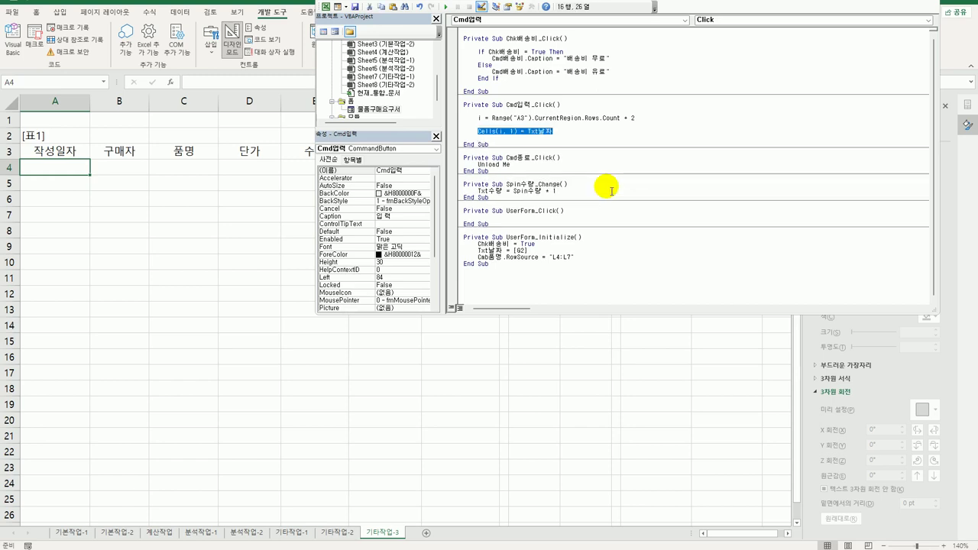
{"action": "key", "text": "ctrl+c"}
{"action": "key", "text": "Down"}
{"action": "key", "text": "ctrl+v"}
{"action": "key", "text": "Return"}
{"action": "key", "text": "ctrl+v"}
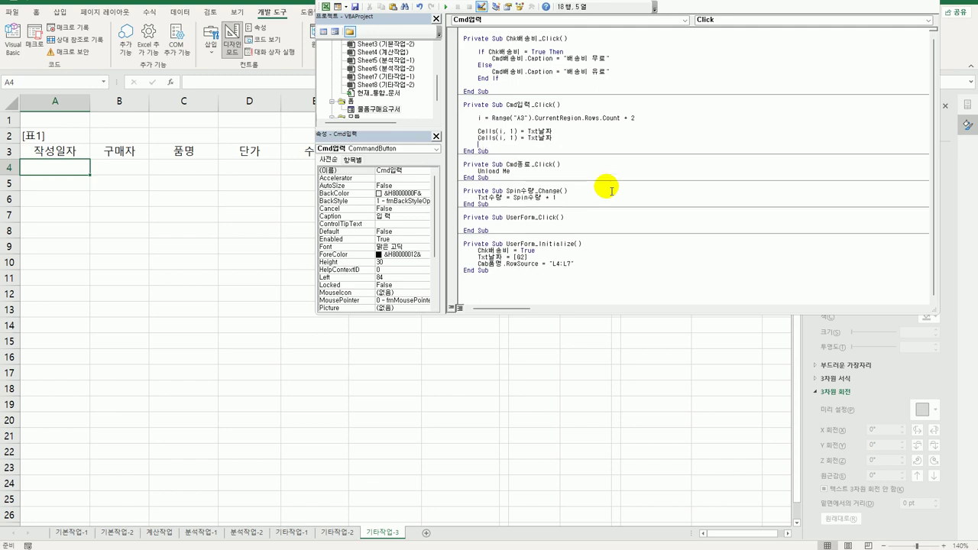
{"action": "key", "text": "Return"}
{"action": "key", "text": "ctrl+v"}
{"action": "key", "text": "Return"}
{"action": "key", "text": "ctrl+v"}
{"action": "key", "text": "Return"}
{"action": "key", "text": "ctrl+v"}
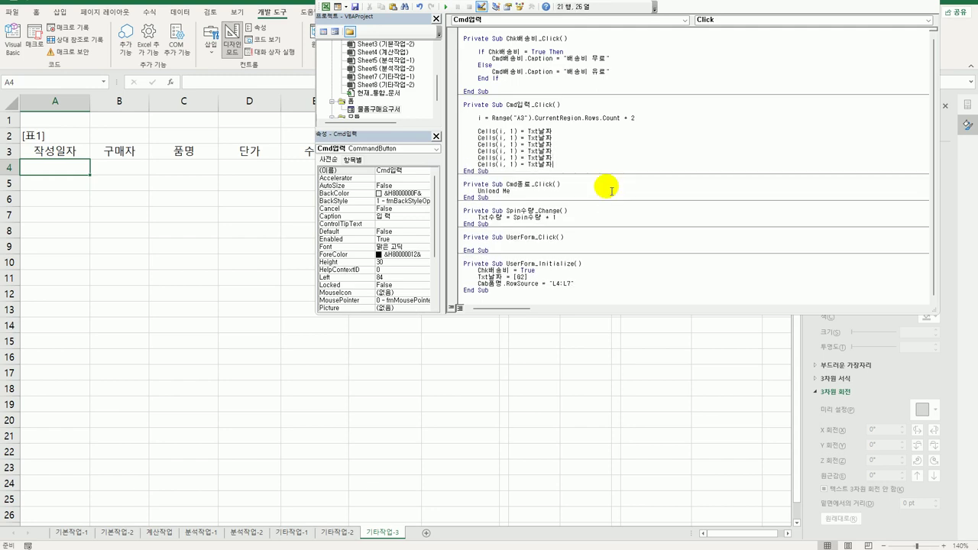
{"action": "key", "text": "Return"}
{"action": "key", "text": "ctrl+v"}
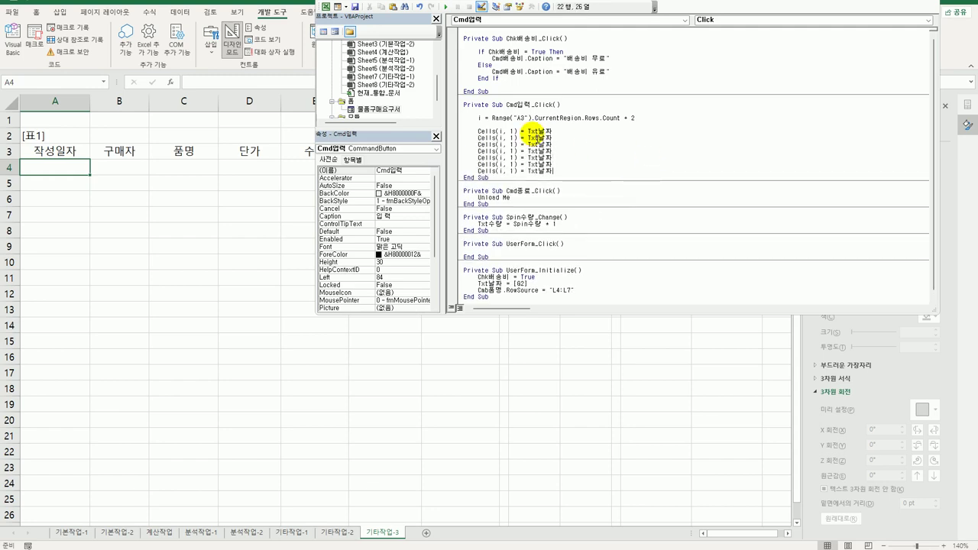
Renumber the column indexes of the six duplicated Cells lines from 2 to 7 and add a blank line after the last one.
{"action": "double_click", "coordinate": [511, 137]}
{"action": "type", "text": "2"}
{"action": "double_click", "coordinate": [511, 144]}
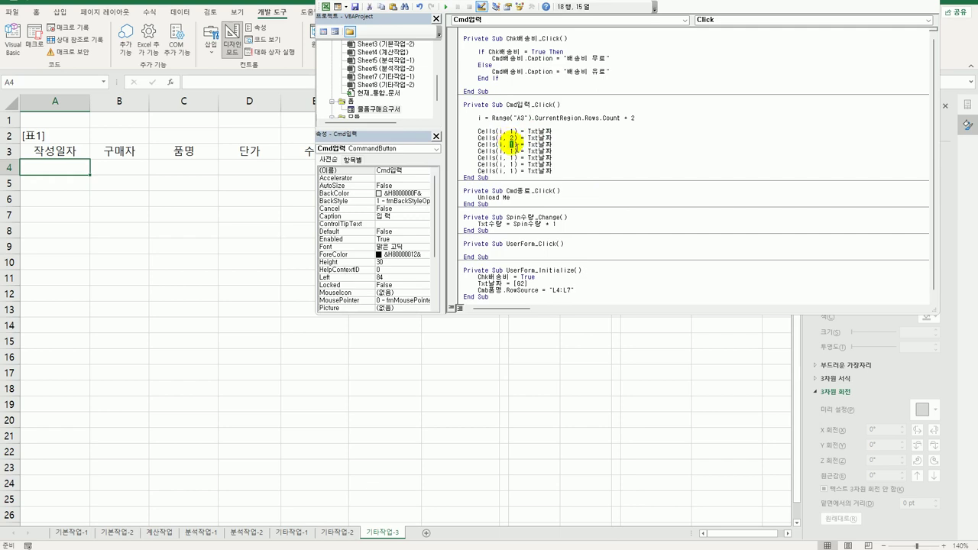
{"action": "type", "text": "3"}
{"action": "double_click", "coordinate": [511, 150]}
{"action": "type", "text": "4"}
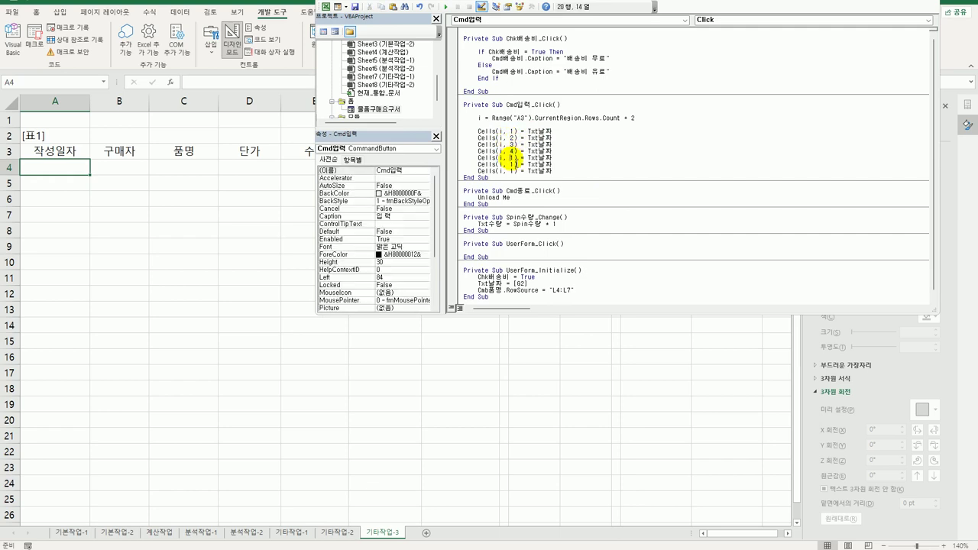
{"action": "double_click", "coordinate": [511, 158]}
{"action": "type", "text": "5"}
{"action": "double_click", "coordinate": [511, 163]}
{"action": "type", "text": "6"}
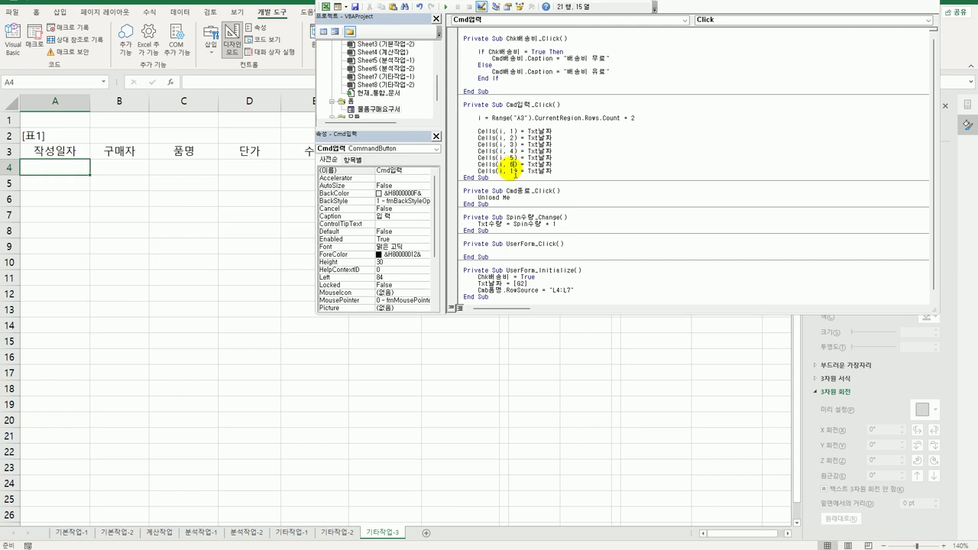
{"action": "double_click", "coordinate": [511, 170]}
{"action": "type", "text": "7"}
{"action": "left_click", "coordinate": [573, 172]}
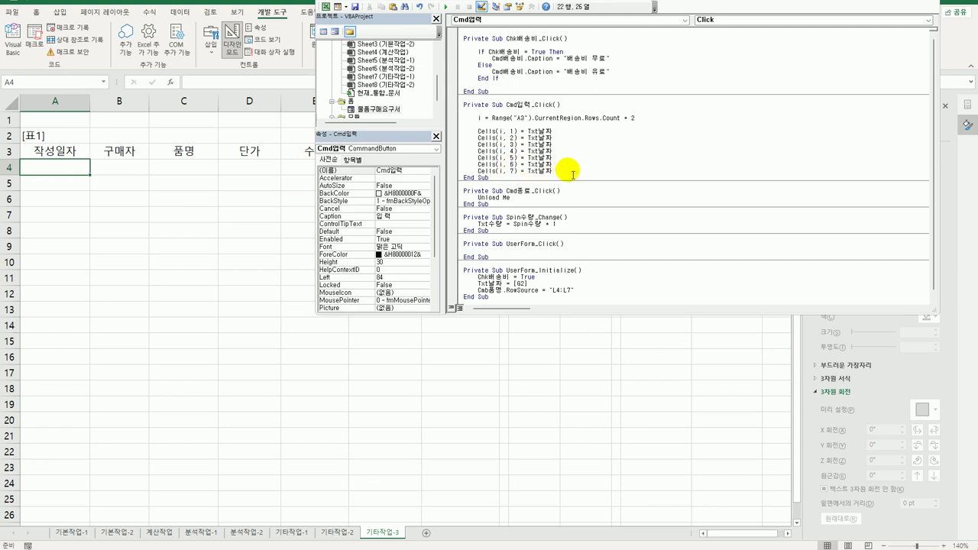
{"action": "key", "text": "Return"}
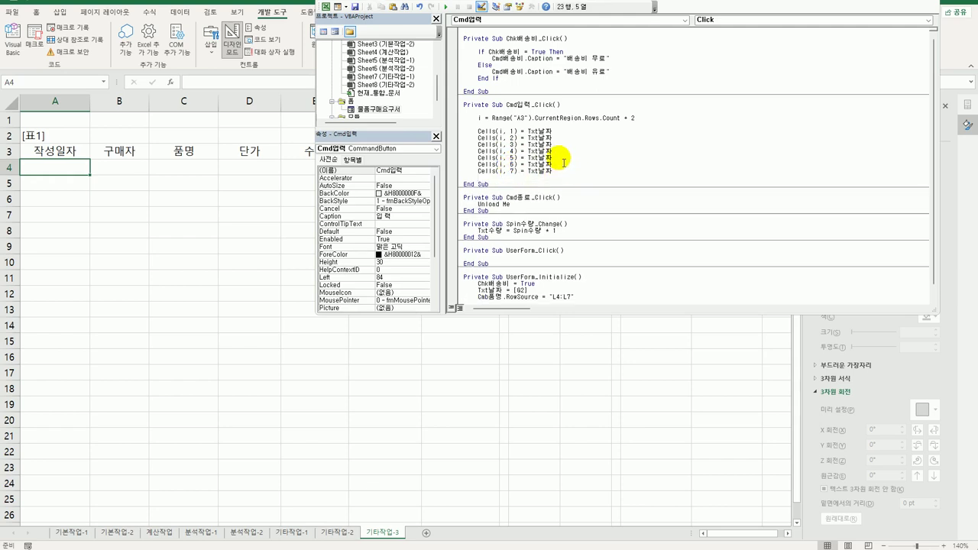
Check the 구매자 text box's name on the form design and set the Cells(i, 2) line to Txt구매자.Value.
{"action": "double_click", "coordinate": [384, 111]}
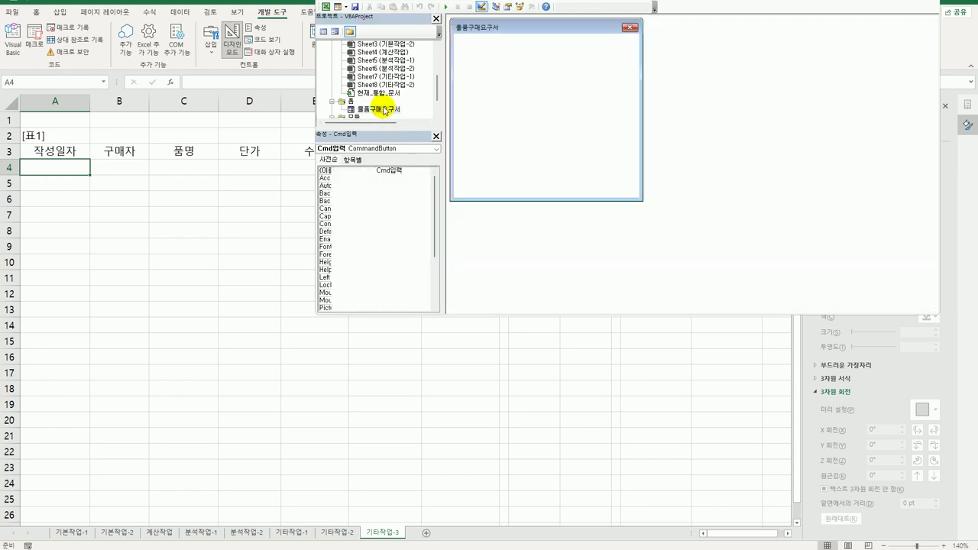
{"action": "left_click", "coordinate": [526, 52]}
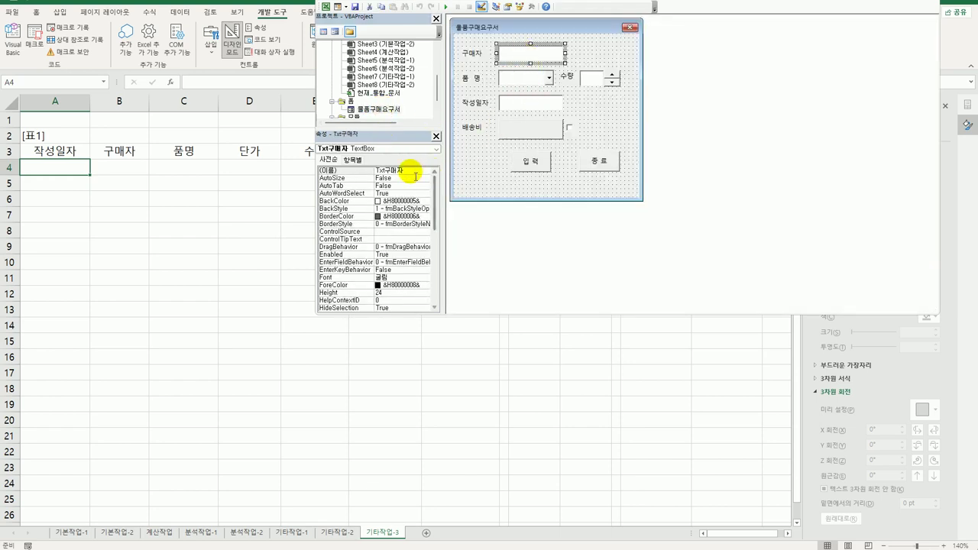
{"action": "left_click", "coordinate": [518, 107]}
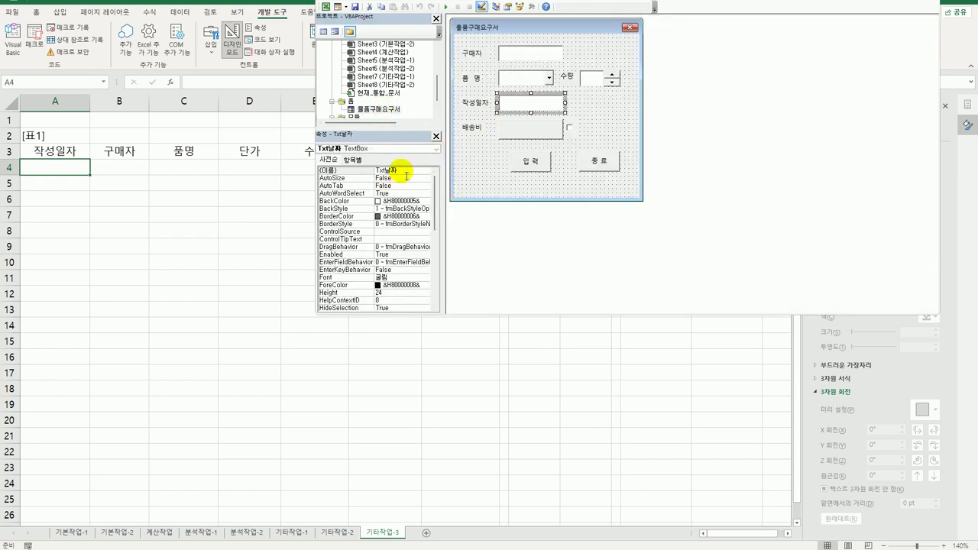
{"action": "left_click", "coordinate": [520, 57]}
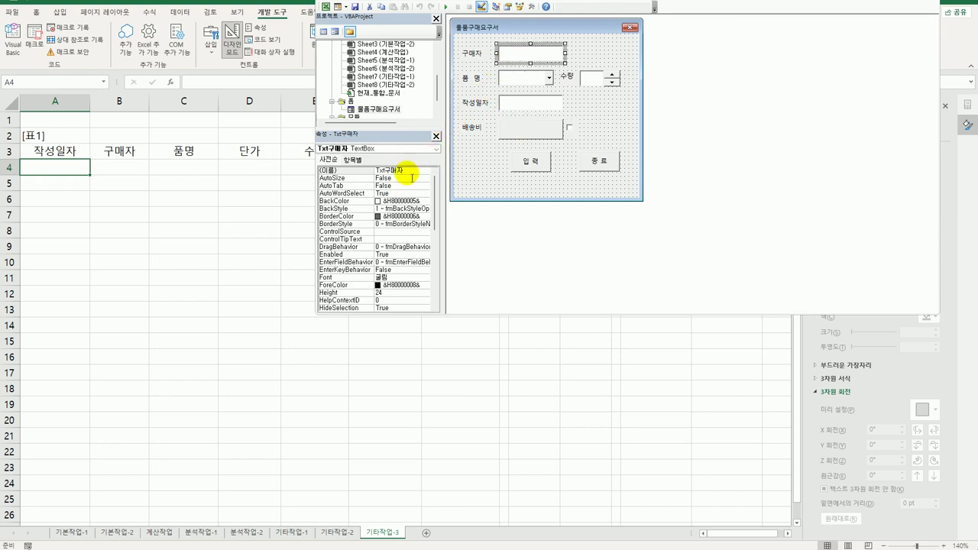
{"action": "left_click", "coordinate": [347, 170]}
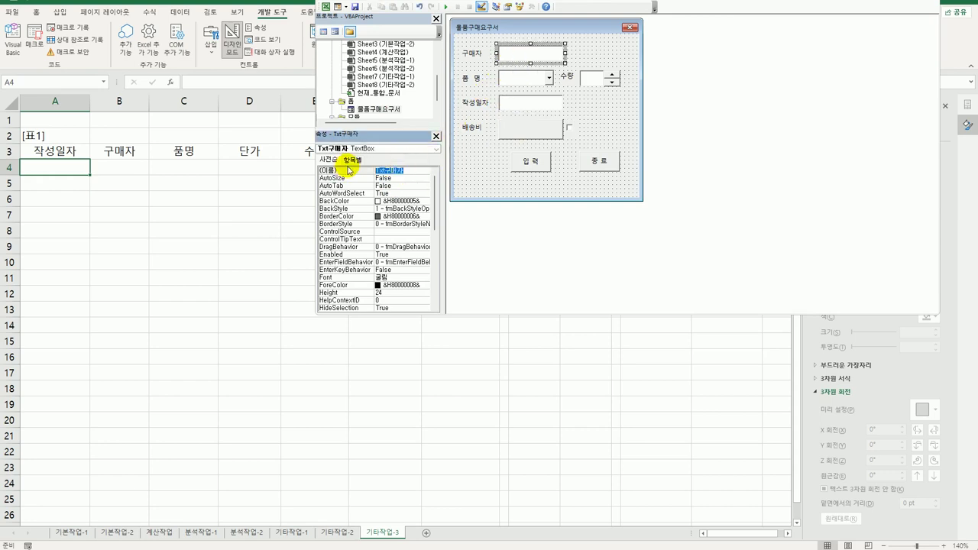
{"action": "double_click", "coordinate": [531, 162]}
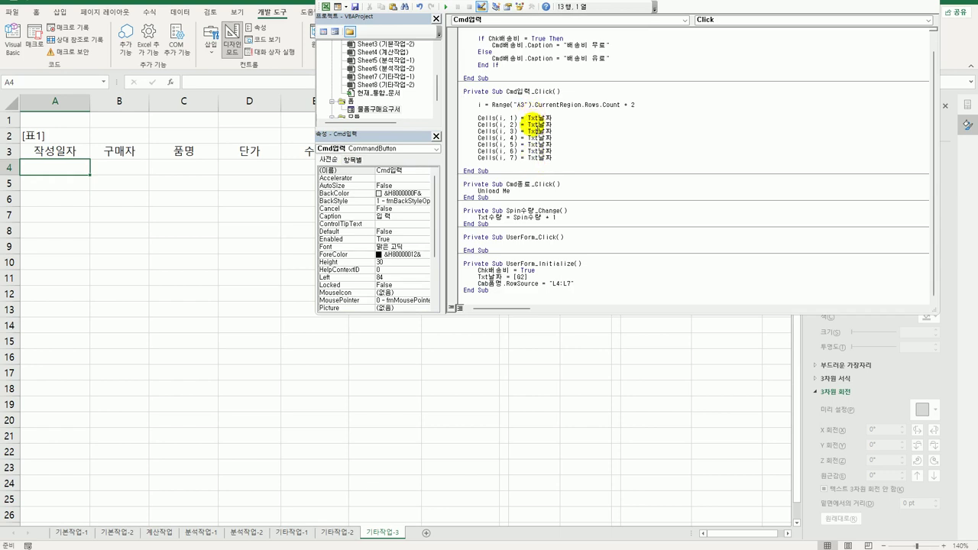
{"action": "left_click_drag", "start_coordinate": [538, 124], "coordinate": [561, 129]}
{"action": "type", "text": "구매자.프"}
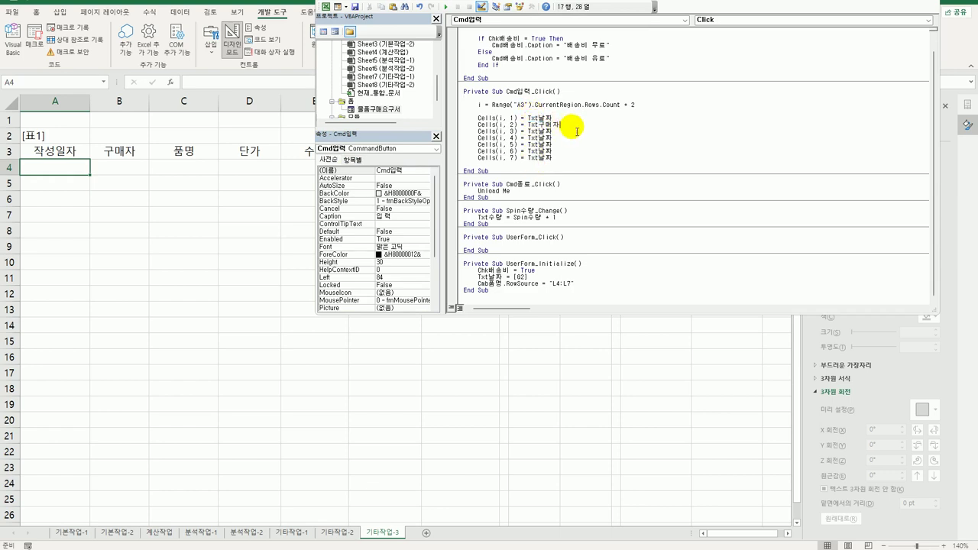
{"action": "key", "text": "BackSpace"}
{"action": "key", "text": "BackSpace"}
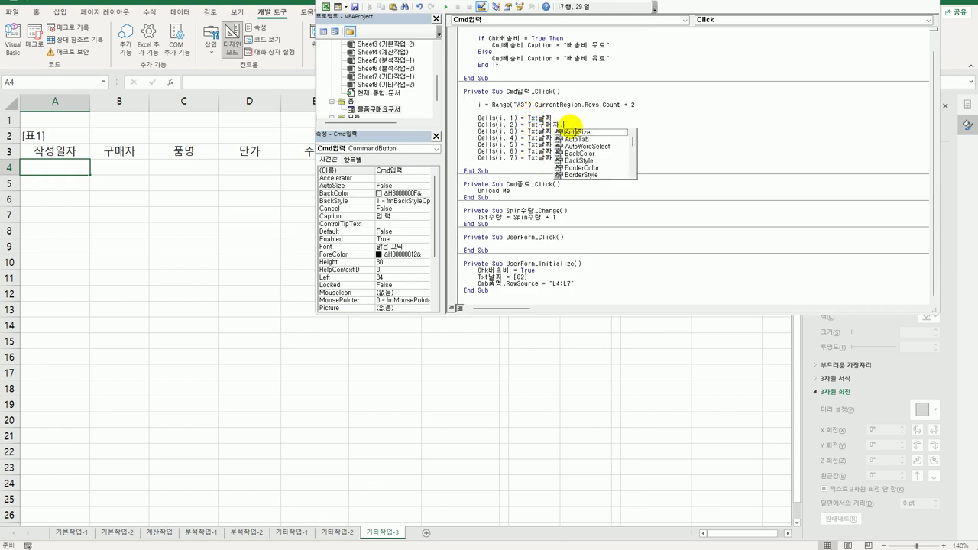
{"action": "type", "text": "val"}
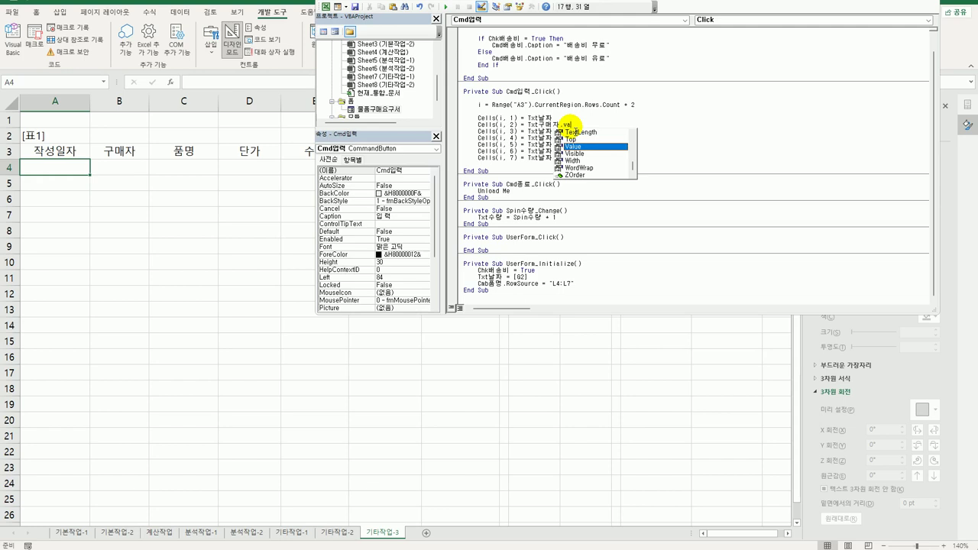
{"action": "key", "text": "Tab"}
Append .Value to Txt날짜 in the Cells(i, 1) line and set the Cells(i, 3) line to Cmb품명.Value.
{"action": "type", "text": ".val"}
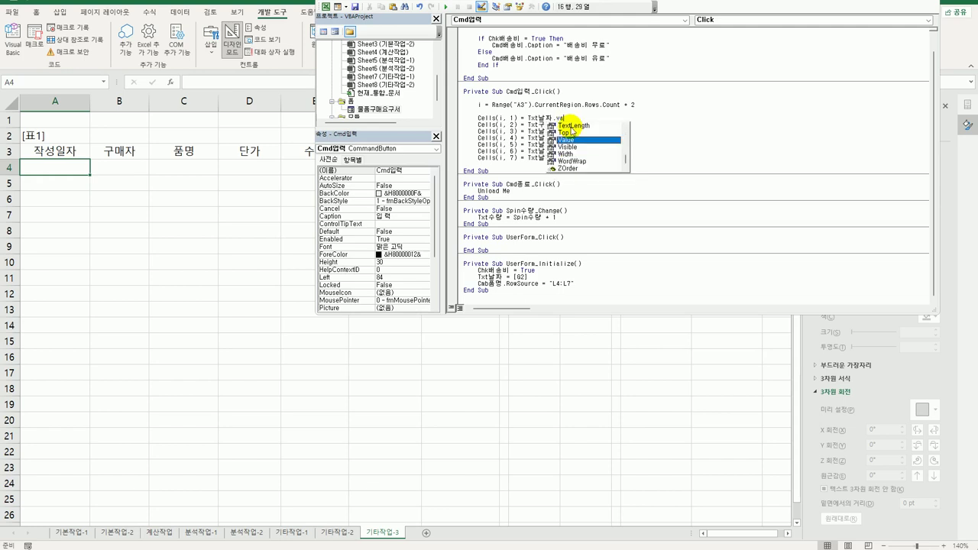
{"action": "key", "text": "Tab"}
{"action": "key", "text": "Down"}
{"action": "key", "text": "Down"}
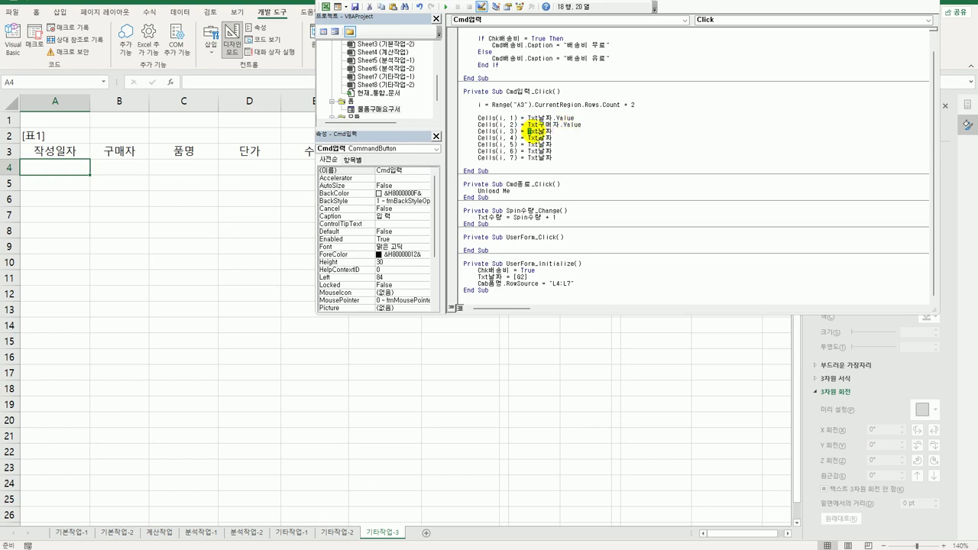
{"action": "double_click", "coordinate": [534, 132]}
{"action": "type", "text": "c"}
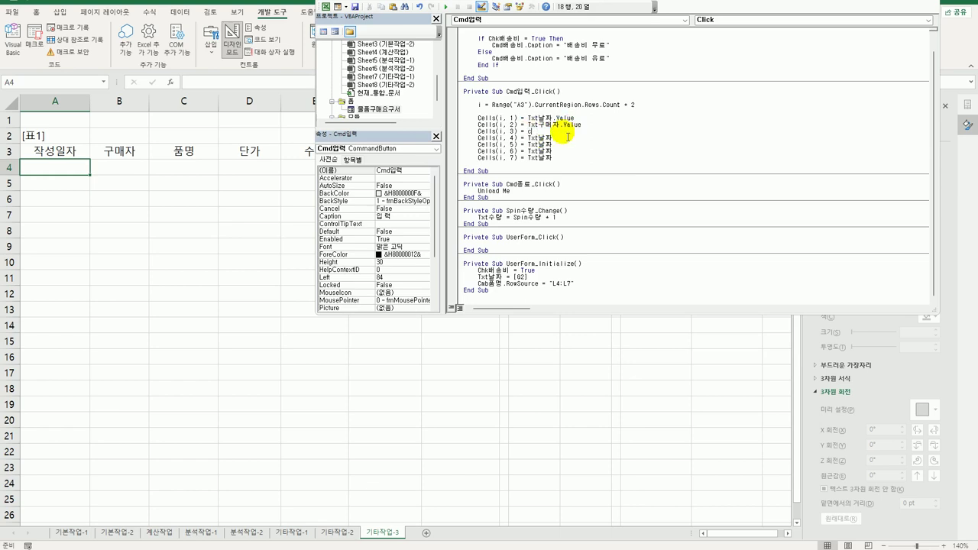
{"action": "type", "text": "mb품명."}
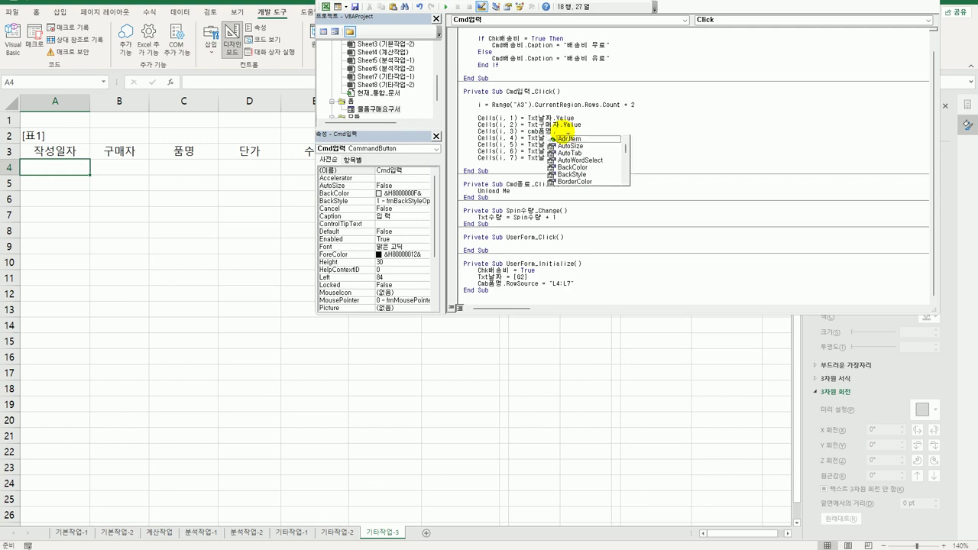
{"action": "type", "text": "Value"}
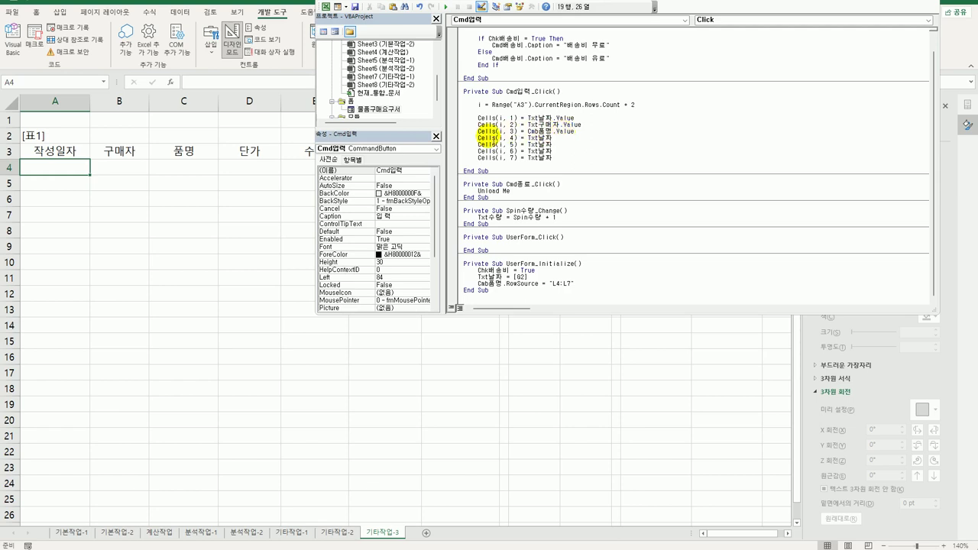
Examine the worksheet's 품명 and 단가 lookup table, including the 외장하드 row, and return to the 입력 button's code.
{"action": "double_click", "coordinate": [380, 110]}
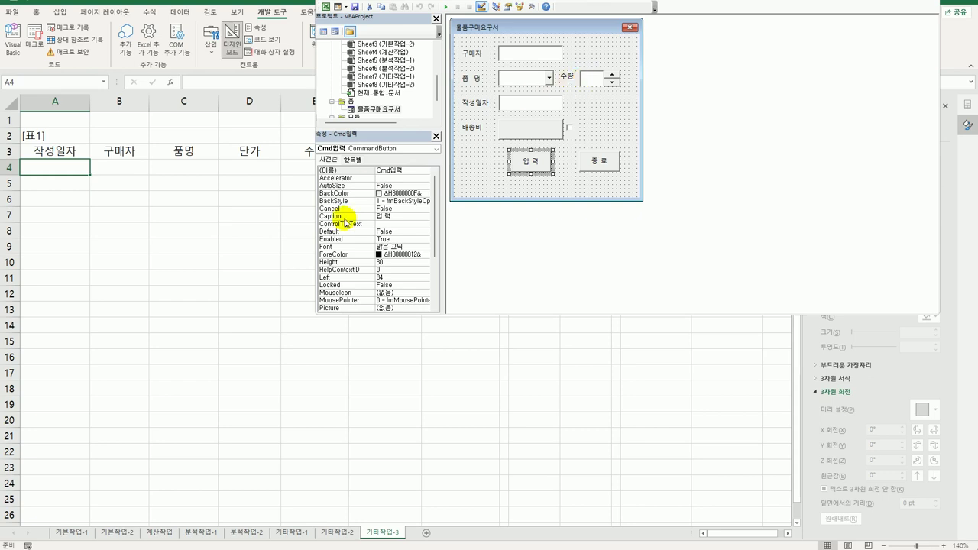
{"action": "left_click", "coordinate": [272, 372]}
{"action": "left_click", "coordinate": [662, 168]}
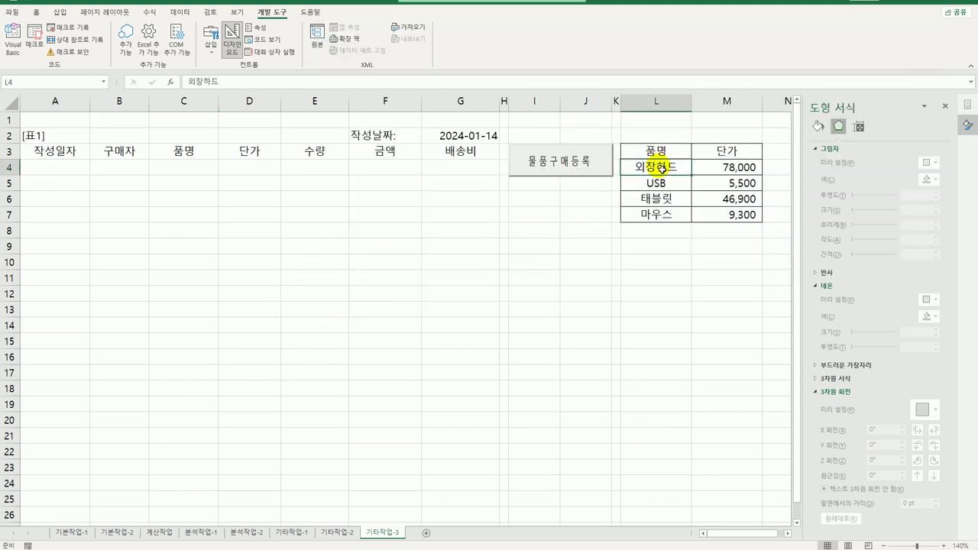
{"action": "left_click", "coordinate": [738, 167]}
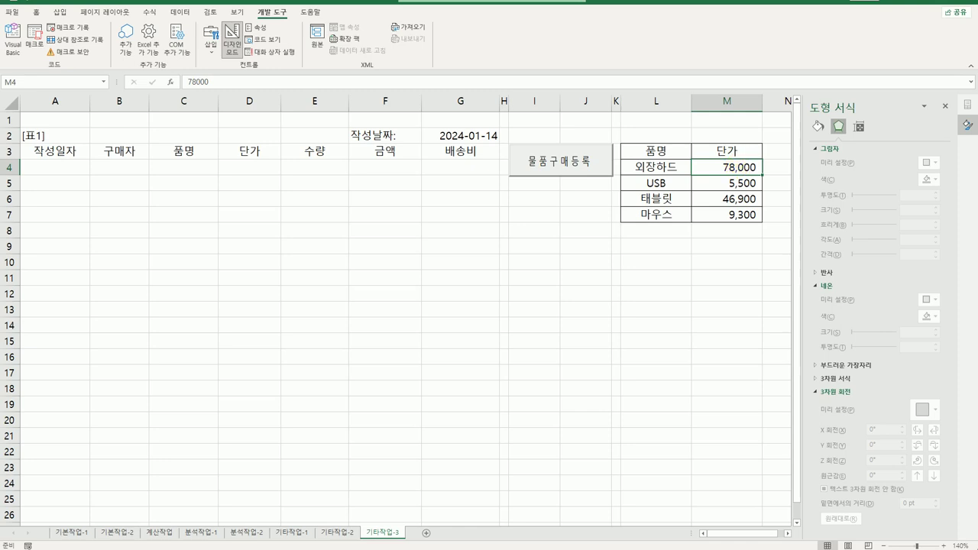
{"action": "left_click", "coordinate": [17, 51]}
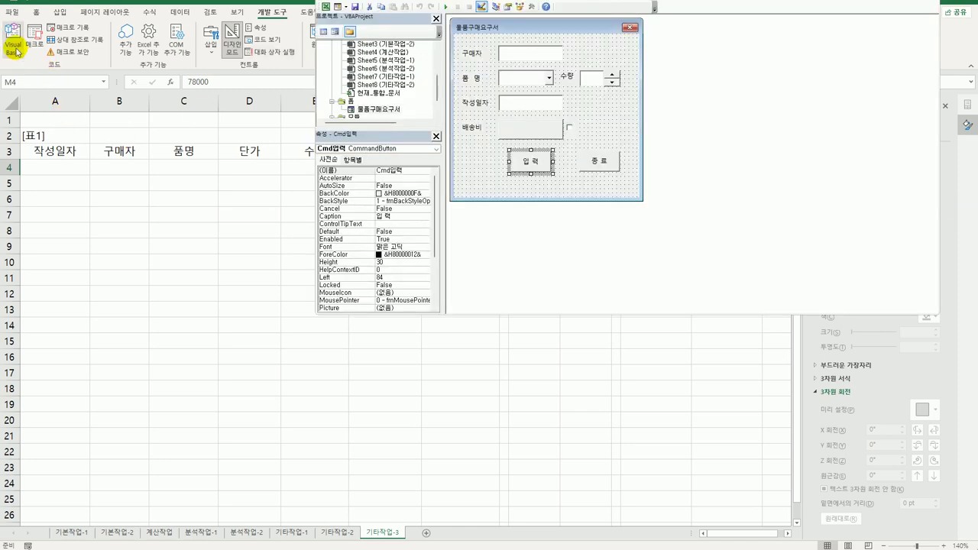
{"action": "double_click", "coordinate": [544, 164]}
Below the Cells(i, 3) line, start a Select Case Cmb품명 block with the branch Case "외장하드".
{"action": "left_click", "coordinate": [587, 132]}
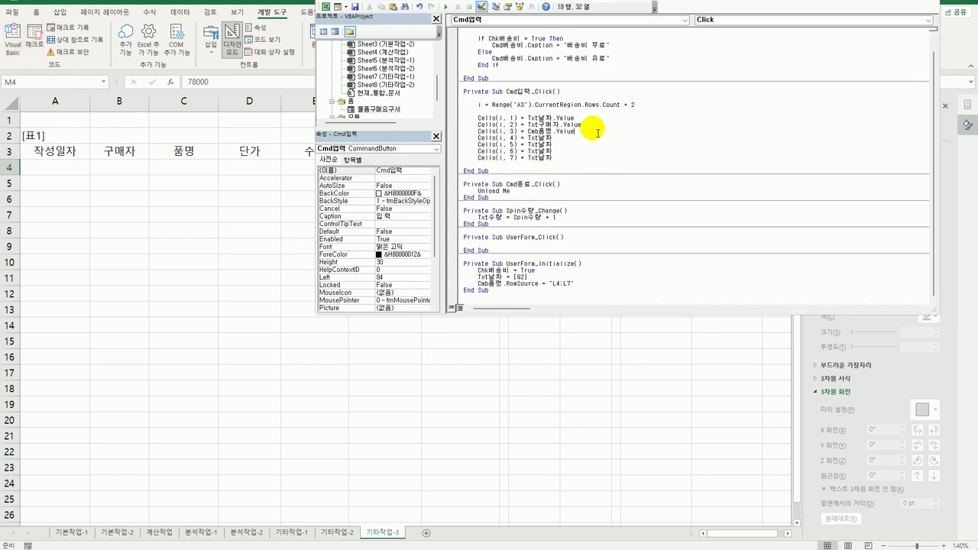
{"action": "key", "text": "Return"}
{"action": "key", "text": "Return"}
{"action": "key", "text": "Return"}
{"action": "type", "text": "s"}
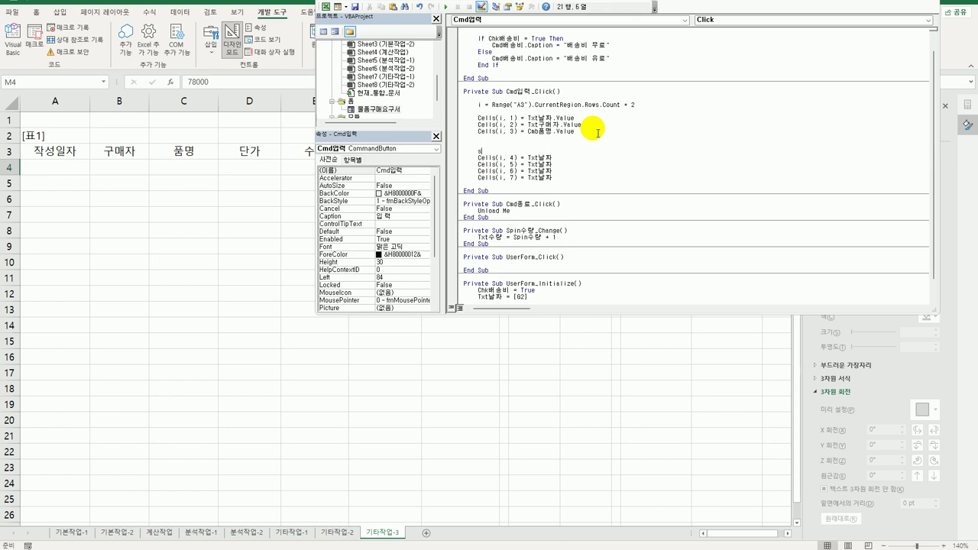
{"action": "type", "text": "elect case cmb품명"}
{"action": "key", "text": "Return"}
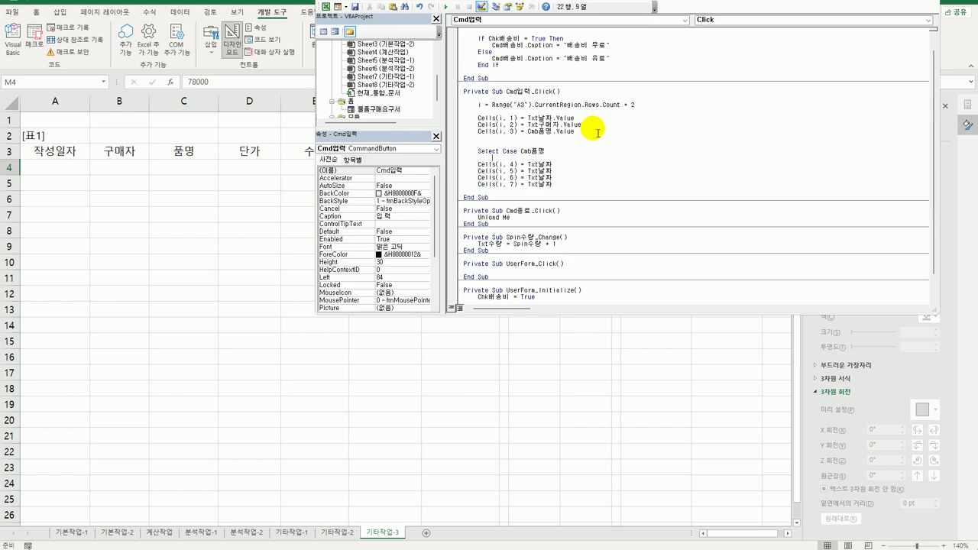
{"action": "type", "text": "cas"}
{"action": "type", "text": "e "}
{"action": "type", "text": "\"노"}
{"action": "type", "text": "장하드\""}
Indent the Cells(i, 4) line under the "외장하드" case and set its value to 78000.
{"action": "key", "text": "Down"}
{"action": "key", "text": "Home"}
{"action": "key", "text": "Tab"}
{"action": "key", "text": "Tab"}
{"action": "key", "text": "End"}
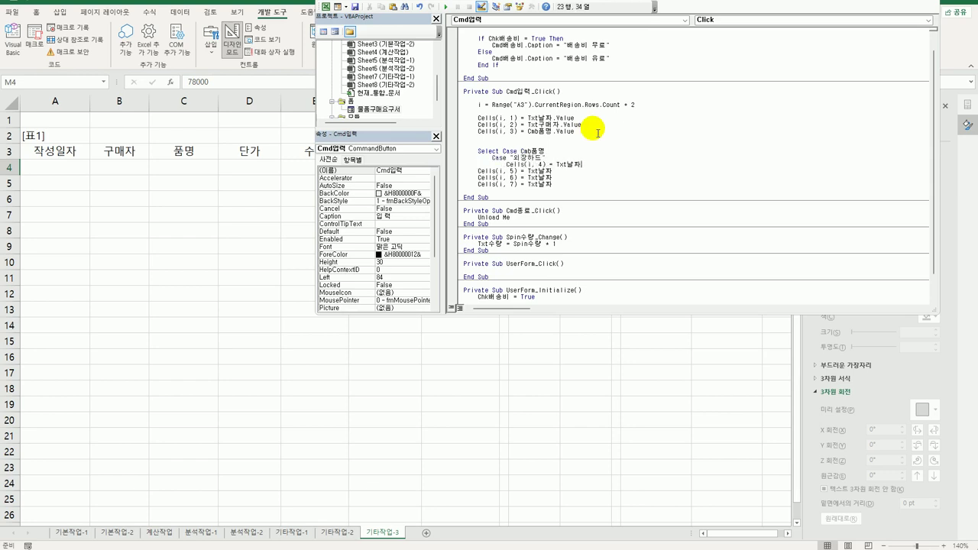
{"action": "key", "text": "shift+Left"}
{"action": "key", "text": "shift+Left"}
{"action": "key", "text": "shift+Left"}
{"action": "key", "text": "shift+Left"}
{"action": "key", "text": "shift+Left"}
{"action": "type", "text": "78000"}
{"action": "key", "text": "Down"}
Duplicate the "외장하드" case and its Cells(i, 4) line directly below, keeping blank lines before the Cells(i, 5) line.
{"action": "key", "text": "Up"}
{"action": "key", "text": "End"}
{"action": "key", "text": "Return"}
{"action": "key", "text": "Return"}
{"action": "key", "text": "Return"}
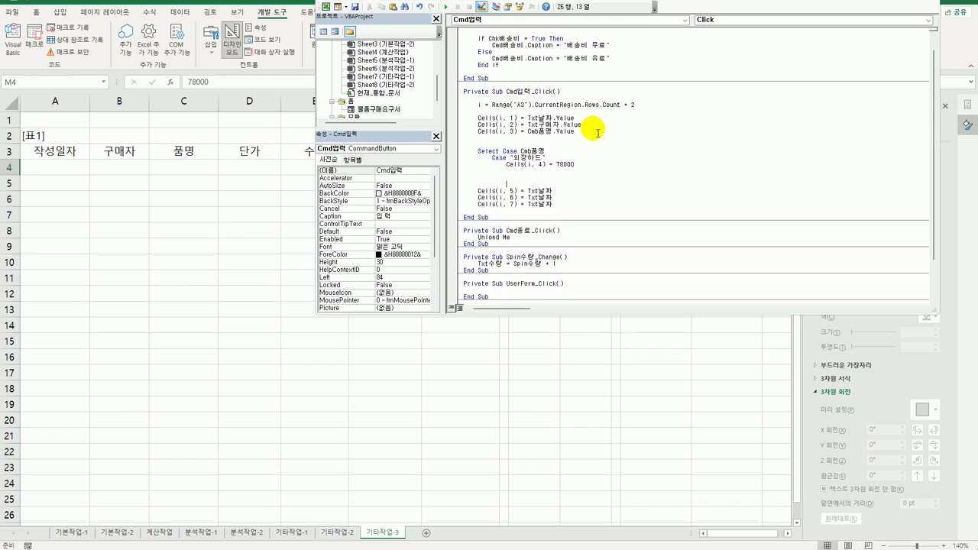
{"action": "key", "text": "Up"}
{"action": "key", "text": "Up"}
{"action": "key", "text": "Up"}
{"action": "key", "text": "Up"}
{"action": "key", "text": "Home"}
{"action": "key", "text": "shift+Down"}
{"action": "key", "text": "shift+End"}
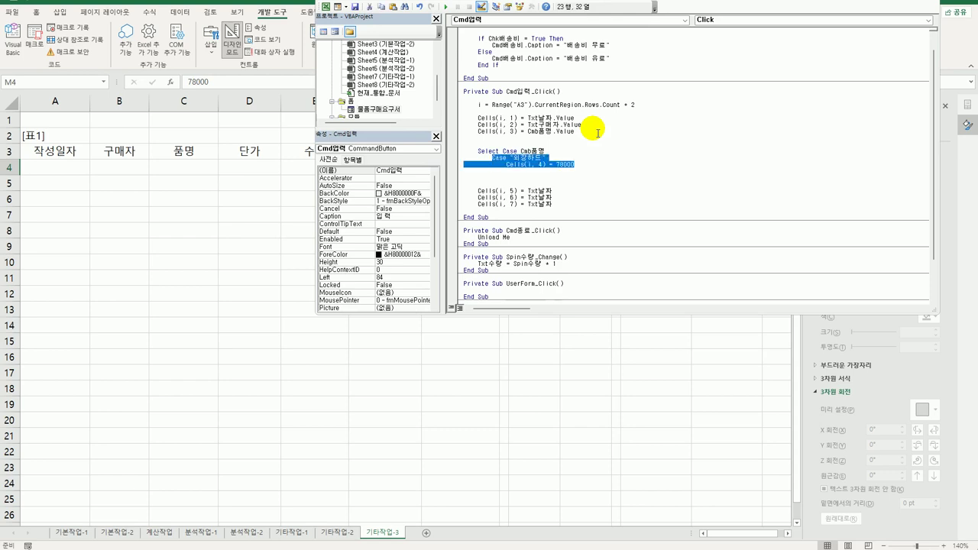
{"action": "key", "text": "ctrl+c"}
{"action": "key", "text": "Down"}
{"action": "key", "text": "ctrl+v"}
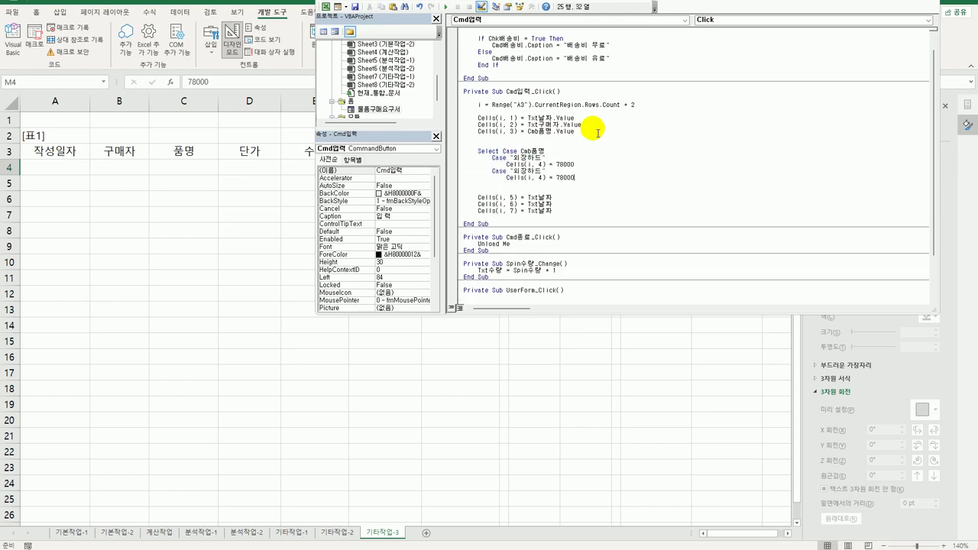
Change the duplicated branch to Case "USB" and set its Cells(i, 4) value to 5500.
{"action": "key", "text": "Left"}
{"action": "key", "text": "Left"}
{"action": "key", "text": "Left"}
{"action": "key", "text": "shift+Right"}
{"action": "key", "text": "shift+Right"}
{"action": "key", "text": "shift+Right"}
{"action": "key", "text": "shift+Right"}
{"action": "type", "text": "USB"}
{"action": "key", "text": "End"}
{"action": "key", "text": "shift+End"}
{"action": "type", "text": "5500"}
Below the "USB" case, insert another copy of the branch as Case "태블릿" with Cells(i, 4) set to 46900.
{"action": "key", "text": "Return"}
{"action": "key", "text": "BackSpace"}
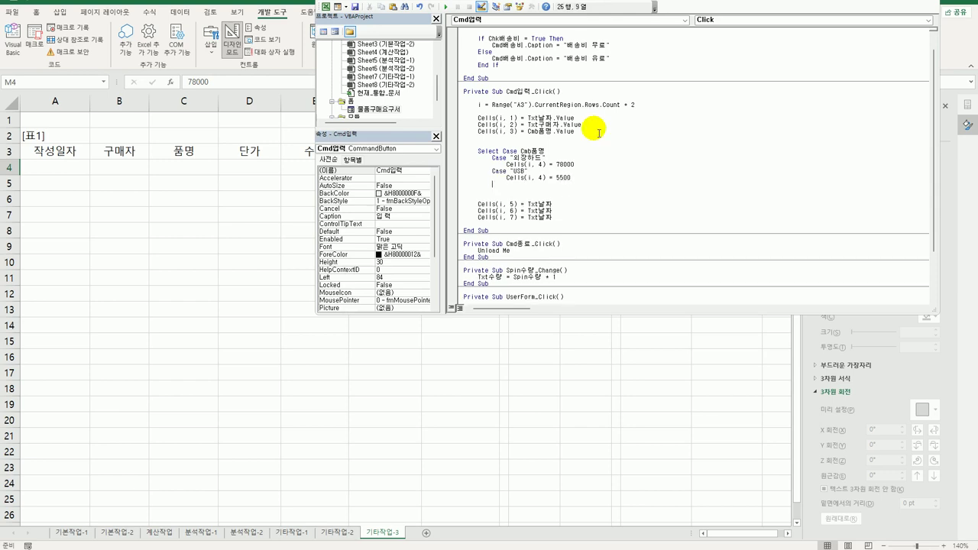
{"action": "key", "text": "ctrl+v"}
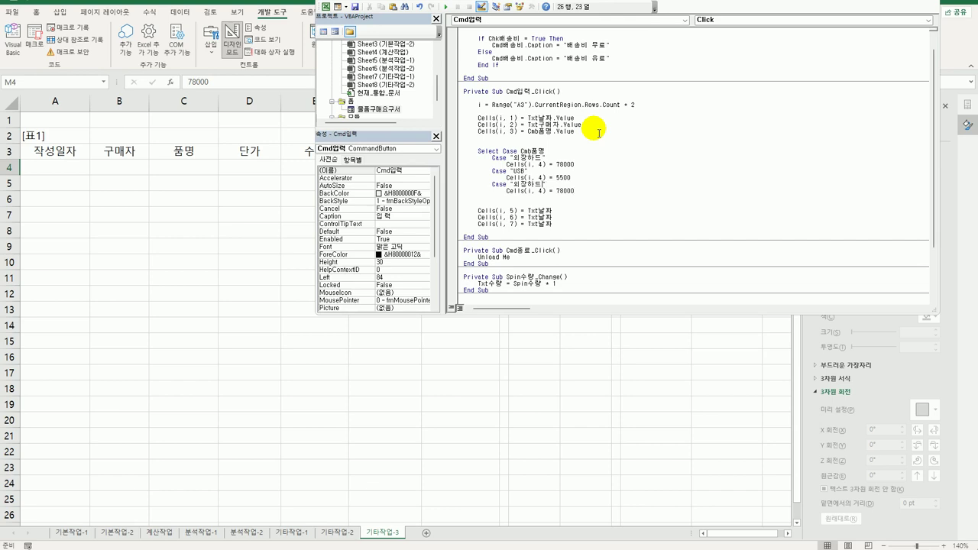
{"action": "key", "text": "Left"}
{"action": "key", "text": "Left"}
{"action": "key", "text": "shift+Right"}
{"action": "key", "text": "shift+Right"}
{"action": "key", "text": "shift+Right"}
{"action": "key", "text": "shift+Right"}
{"action": "type", "text": "태블릿"}
{"action": "key", "text": "Down"}
{"action": "key", "text": "End"}
{"action": "key", "text": "shift+Left"}
{"action": "key", "text": "shift+Left"}
{"action": "key", "text": "shift+Left"}
{"action": "key", "text": "shift+Left"}
{"action": "key", "text": "shift+Left"}
{"action": "type", "text": "46900"}
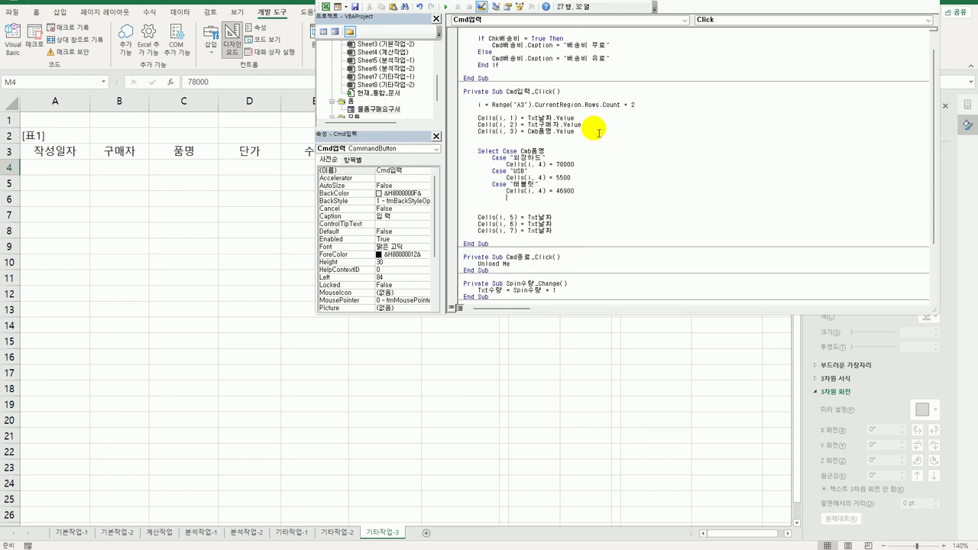
Below the "태블릿" case, insert another copy of the branch as Case "마우스" with Cells(i, 4) set to 9300.
{"action": "key", "text": "Return"}
{"action": "key", "text": "ctrl+v"}
{"action": "key", "text": "Up"}
{"action": "key", "text": "Left"}
{"action": "key", "text": "shift+Left"}
{"action": "key", "text": "shift+Left"}
{"action": "key", "text": "shift+Left"}
{"action": "key", "text": "shift+Left"}
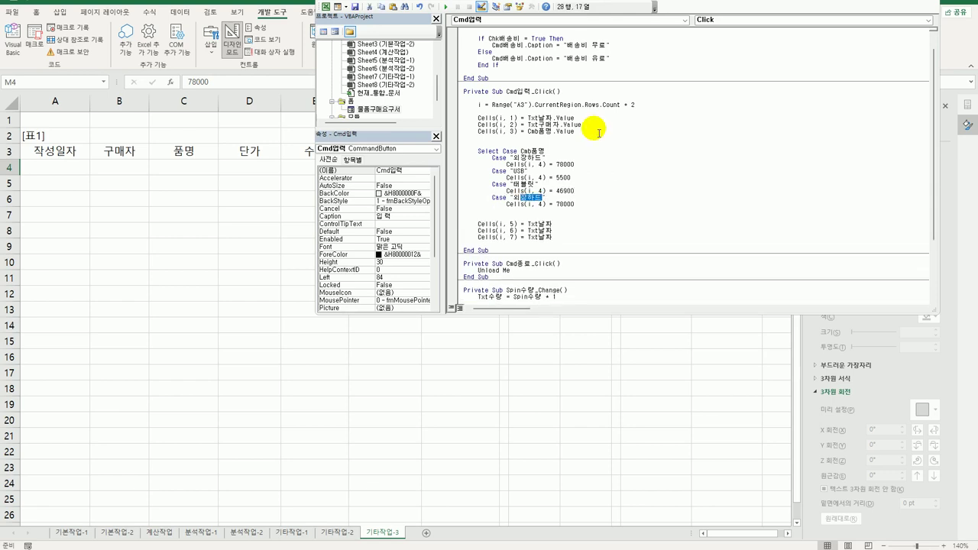
{"action": "type", "text": "ㅁㅏ우ㅅ"}
{"action": "key", "text": "Down"}
{"action": "key", "text": "End"}
{"action": "key", "text": "shift+Left"}
{"action": "key", "text": "shift+Left"}
{"action": "key", "text": "shift+Left"}
{"action": "key", "text": "shift+Left"}
{"action": "key", "text": "shift+Left"}
{"action": "type", "text": "9300"}
Close the Cmb품명 block with End Select and remove one surplus blank line beneath it.
{"action": "key", "text": "Return"}
{"action": "type", "text": "end"}
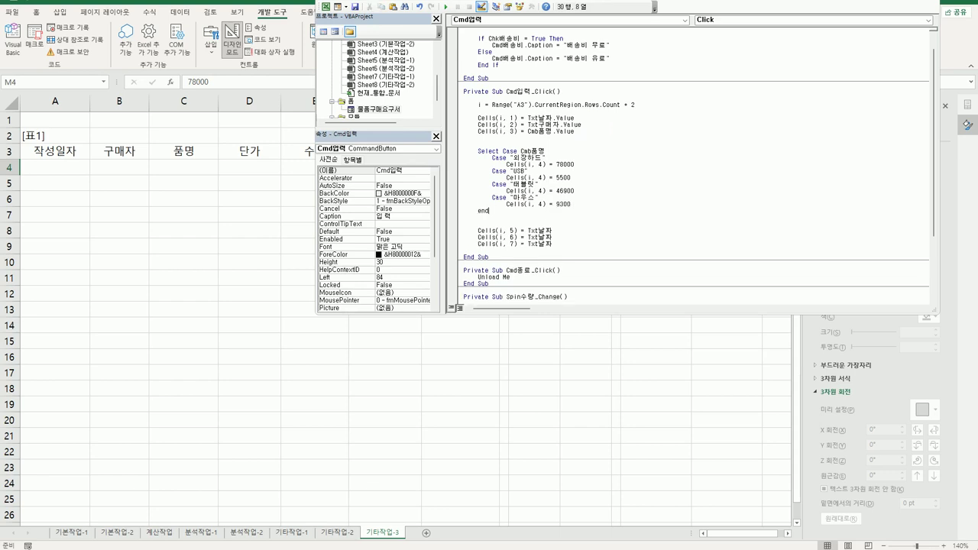
{"action": "type", "text": " select"}
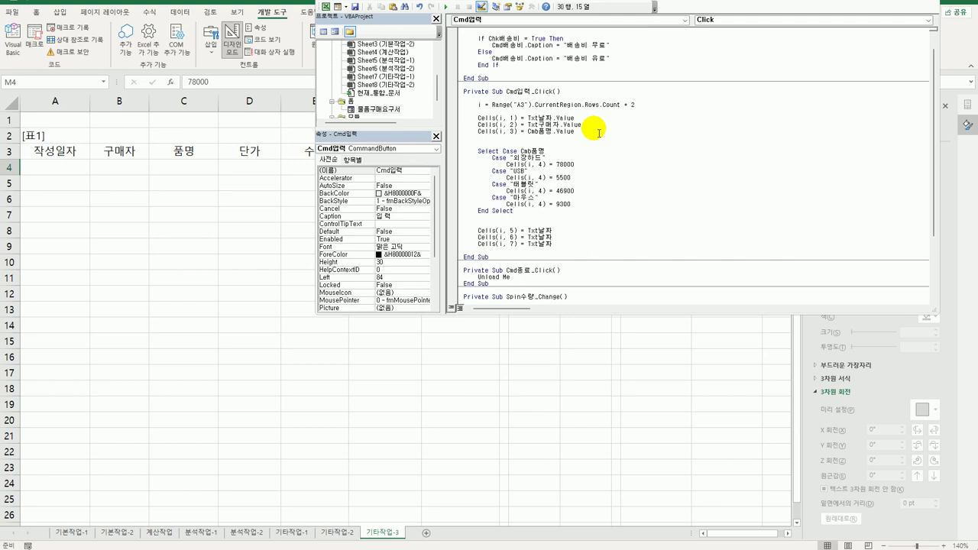
{"action": "key", "text": "BackSpace"}
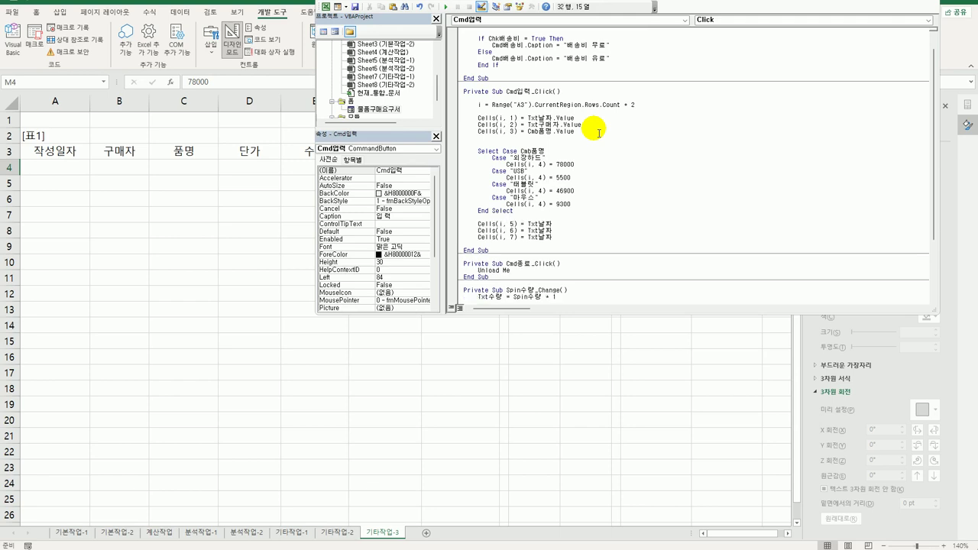
Change the Cells(i, 5) line so that it takes Txt수량.Value.
{"action": "key", "text": "BackSpace"}
{"action": "key", "text": "BackSpace"}
{"action": "type", "text": "tn"}
{"action": "key", "text": "BackSpace"}
{"action": "key", "text": "BackSpace"}
{"action": "type", "text": "수량.Value"}
{"action": "key", "text": "Tab"}
{"action": "key", "text": "Down"}
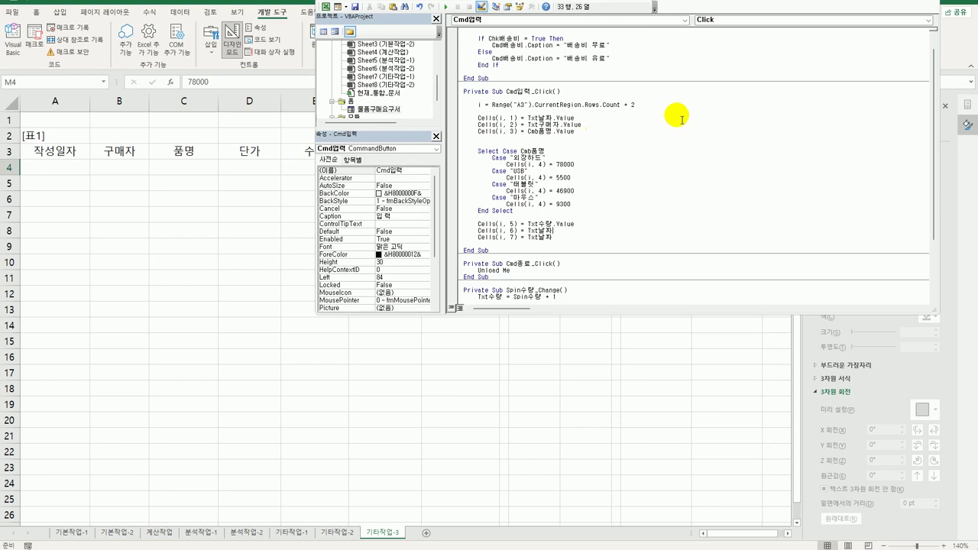
Below the Cells(i, 5) line, start the condition If Cells(i, 5) >= 10 Then and indent the Cells(i, 6) line under it.
{"action": "left_click", "coordinate": [593, 225]}
{"action": "key", "text": "Return"}
{"action": "key", "text": "Return"}
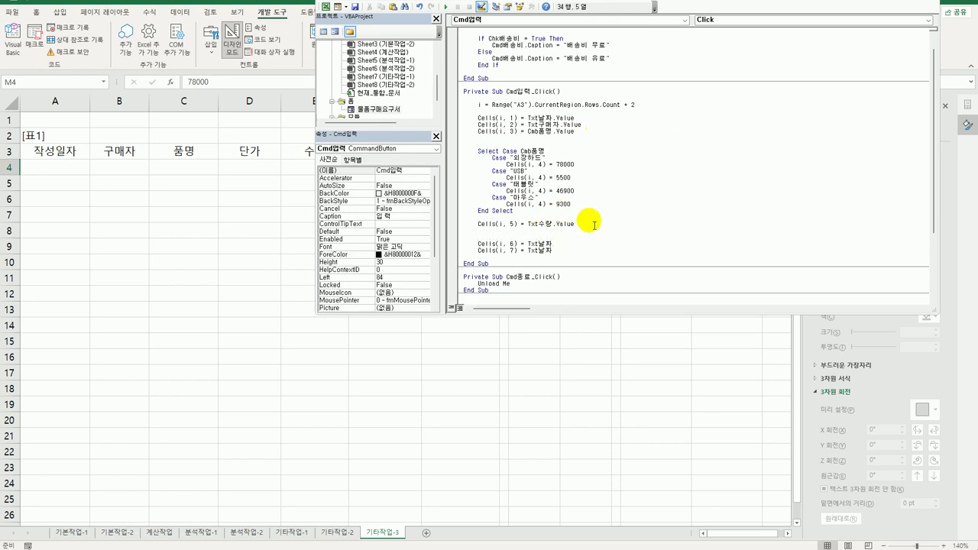
{"action": "type", "text": "if cells("}
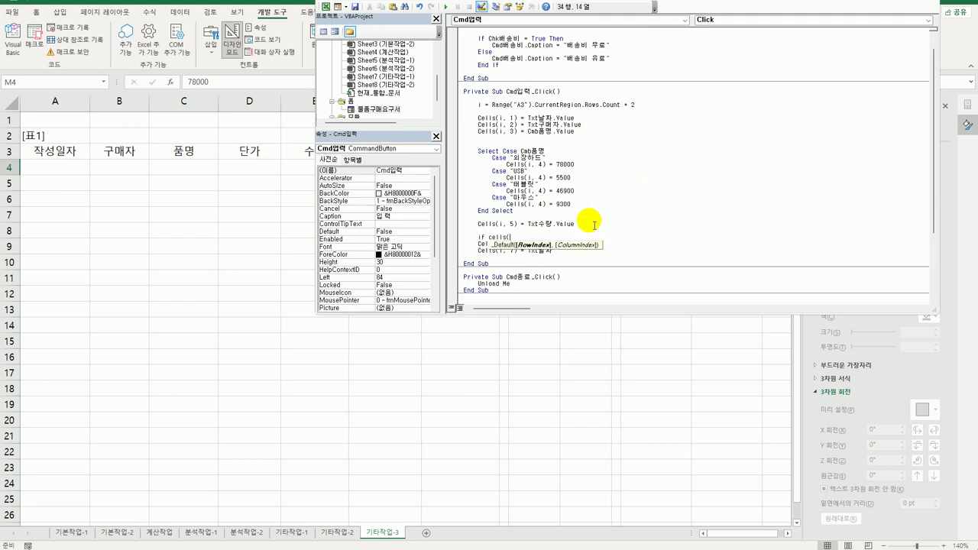
{"action": "type", "text": "i,5) >=1"}
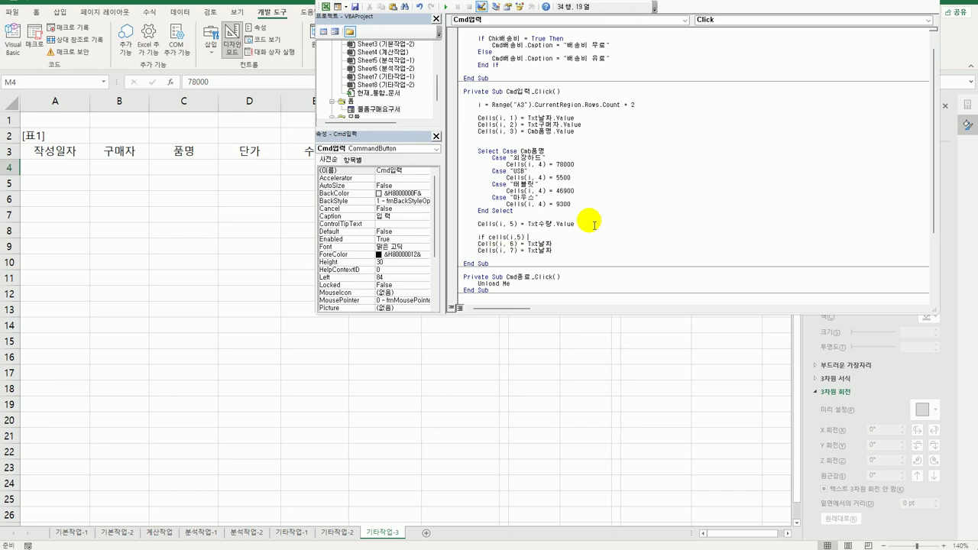
{"action": "type", "text": "0 then"}
{"action": "key", "text": "Down"}
{"action": "key", "text": "Home"}
{"action": "key", "text": "Tab"}
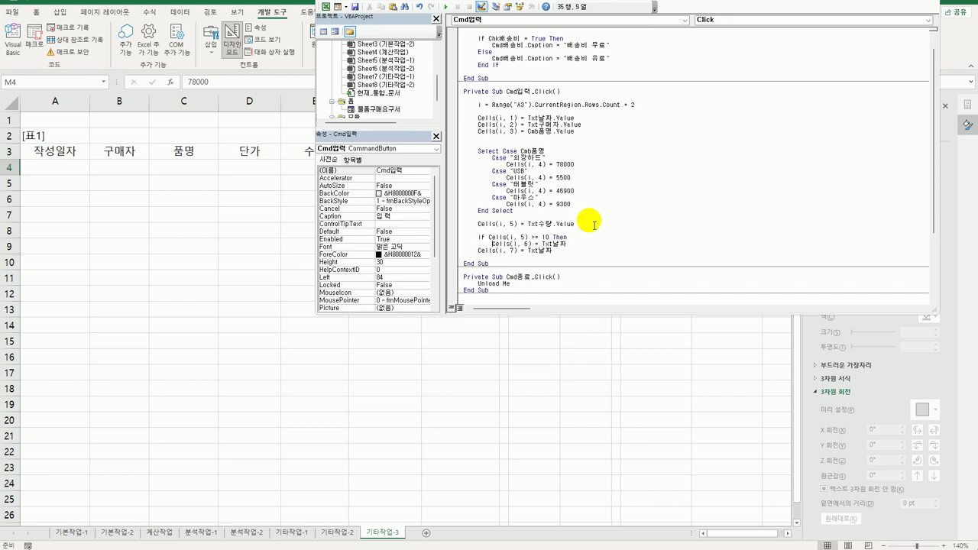
Set the Cells(i, 6) line to Format(Cells(i, 4) * Cells(i, 5) * 0.9, "currency").
{"action": "key", "text": "End"}
{"action": "key", "text": "shift+Left"}
{"action": "key", "text": "shift+Left"}
{"action": "key", "text": "shift+Left"}
{"action": "key", "text": "shift+Left"}
{"action": "key", "text": "shift+Left"}
{"action": "key", "text": "shift+Left"}
{"action": "type", "text": "Format("}
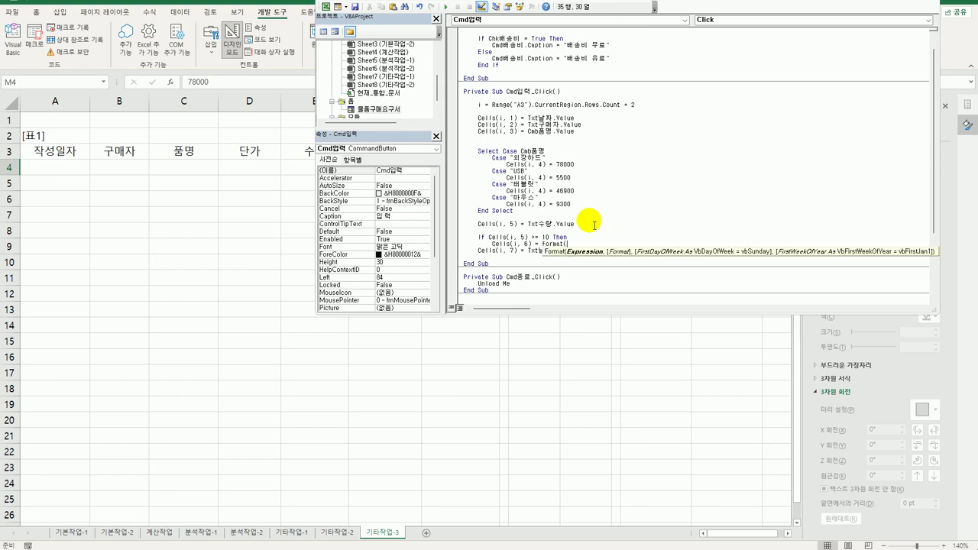
{"action": "type", "text": "cells(i,"}
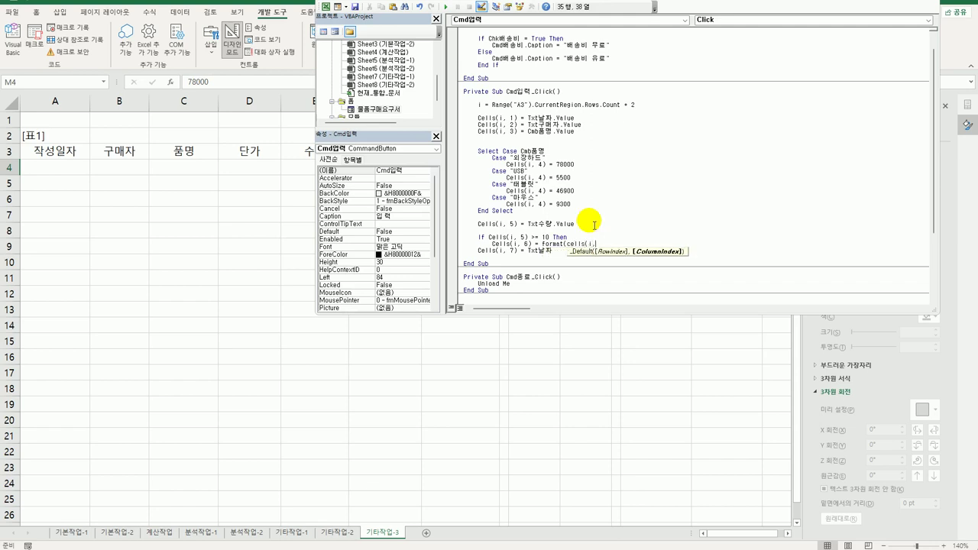
{"action": "type", "text": "34) * c"}
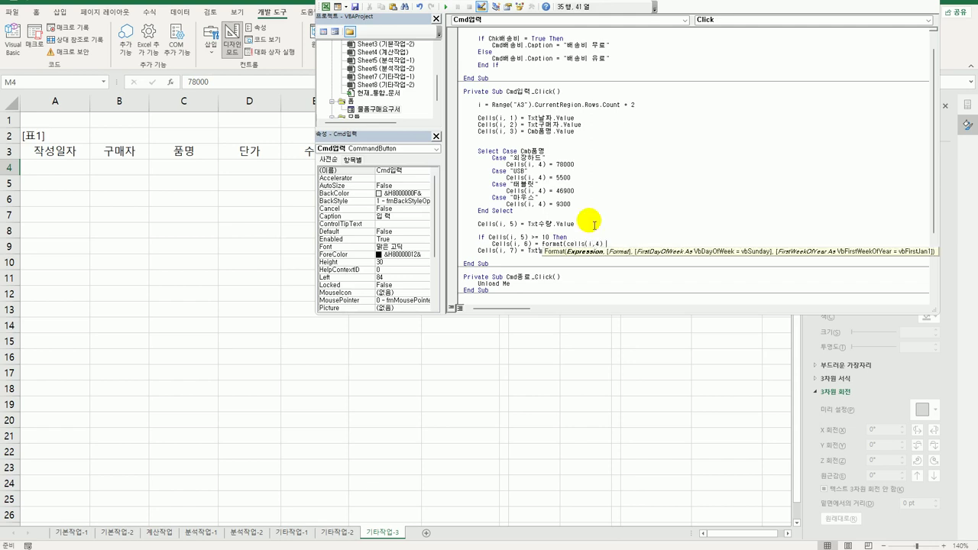
{"action": "type", "text": "ells("}
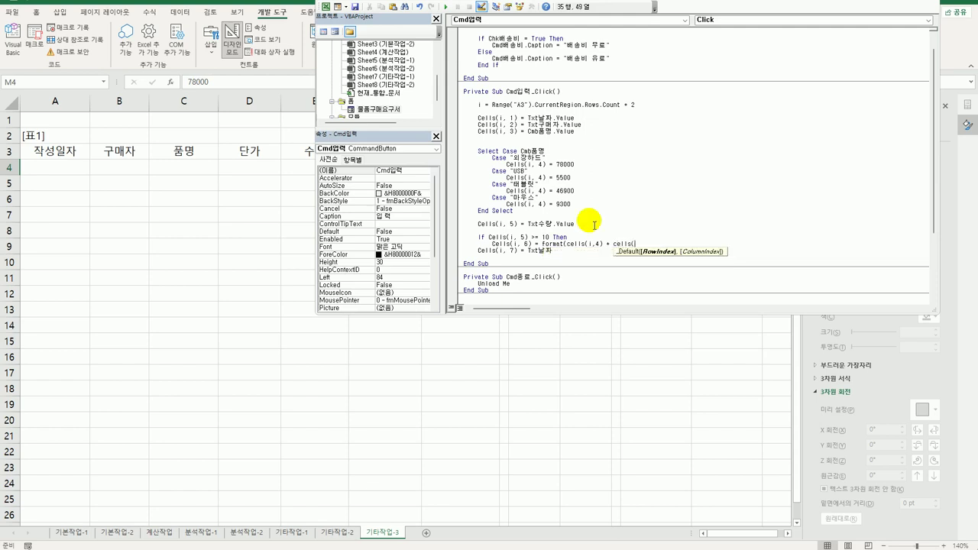
{"action": "type", "text": "i,5) * "}
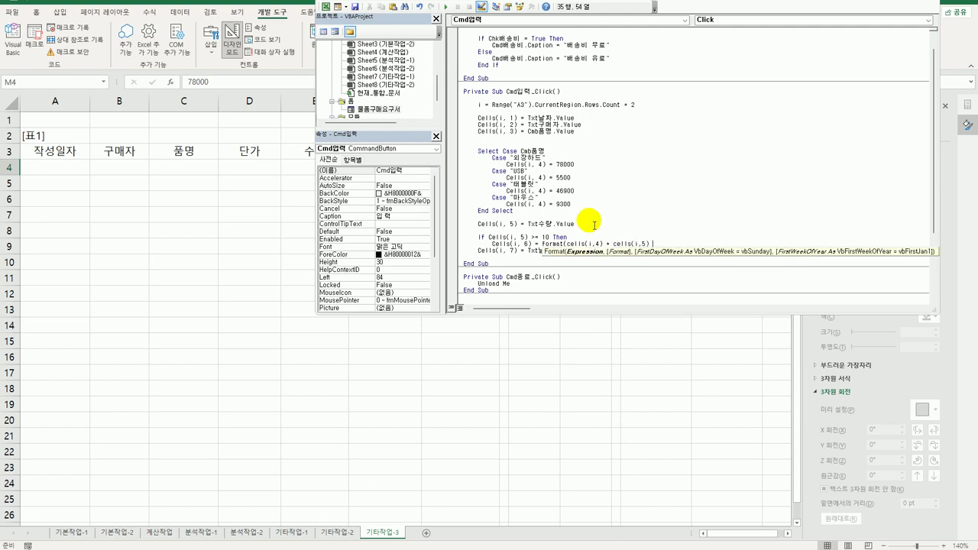
{"action": "type", "text": "0.9, "}
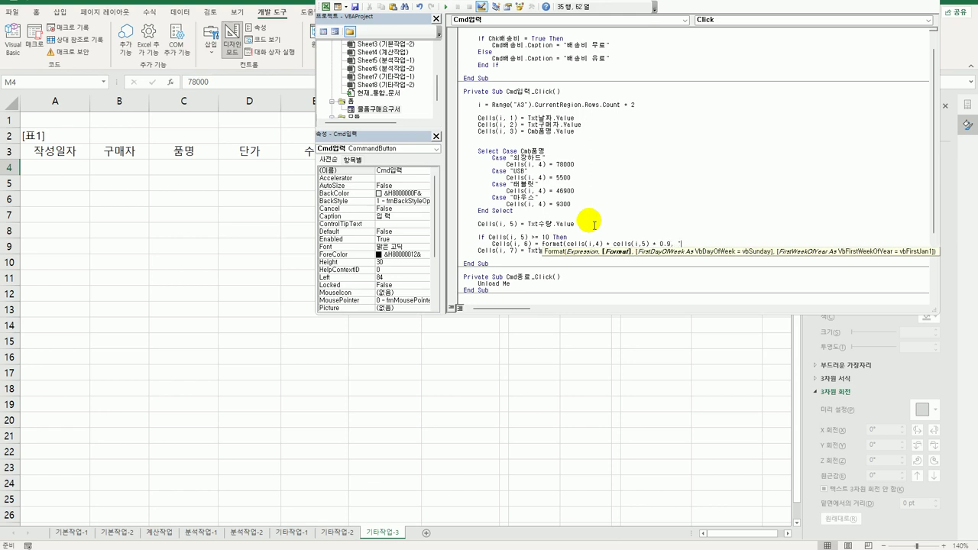
{"action": "type", "text": "\"currency"}
{"action": "type", "text": ")"}
Add an Else branch containing an indented copy of the Cells(i, 6) Format line.
{"action": "key", "text": "Return"}
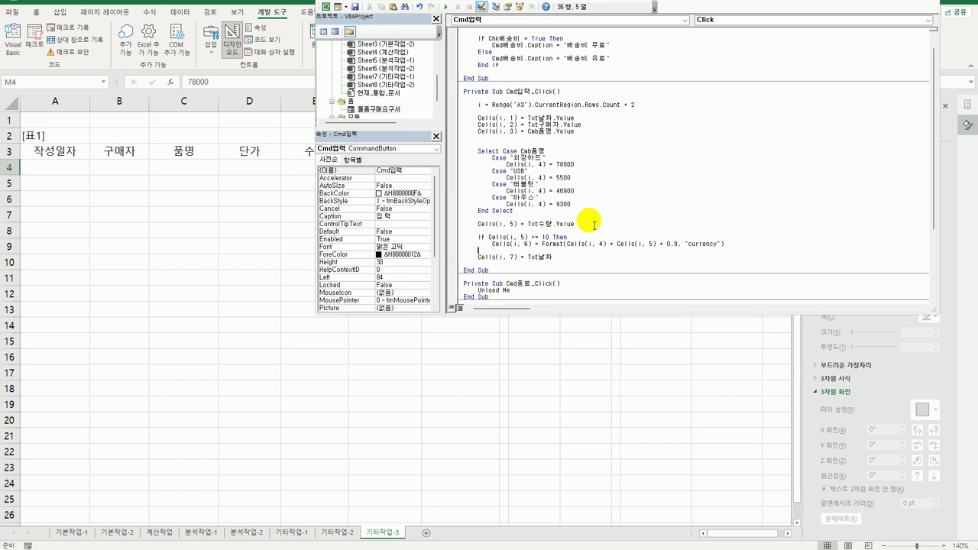
{"action": "type", "text": "else"}
{"action": "key", "text": "shift+End"}
{"action": "key", "text": "ctrl+c"}
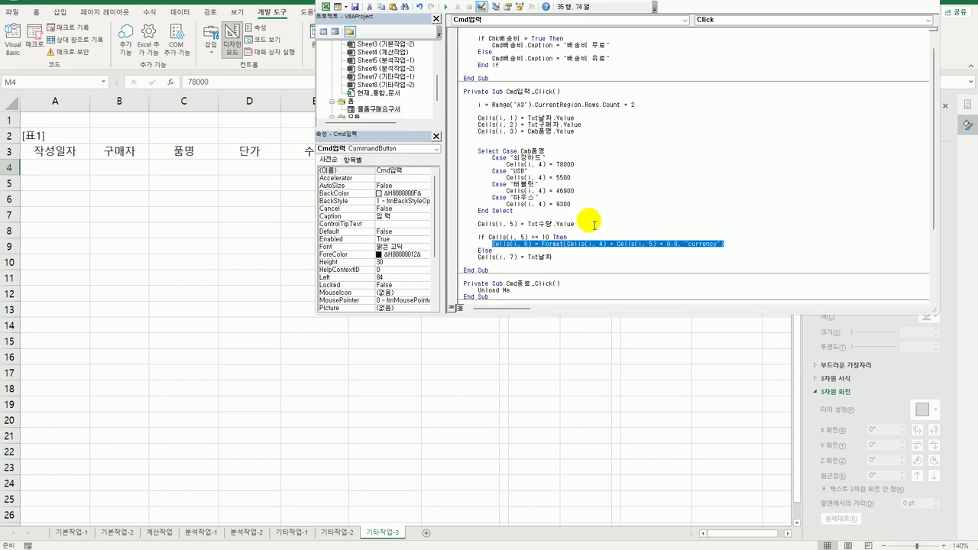
{"action": "key", "text": "Down"}
{"action": "key", "text": "Return"}
{"action": "key", "text": "Tab"}
{"action": "key", "text": "ctrl+v"}
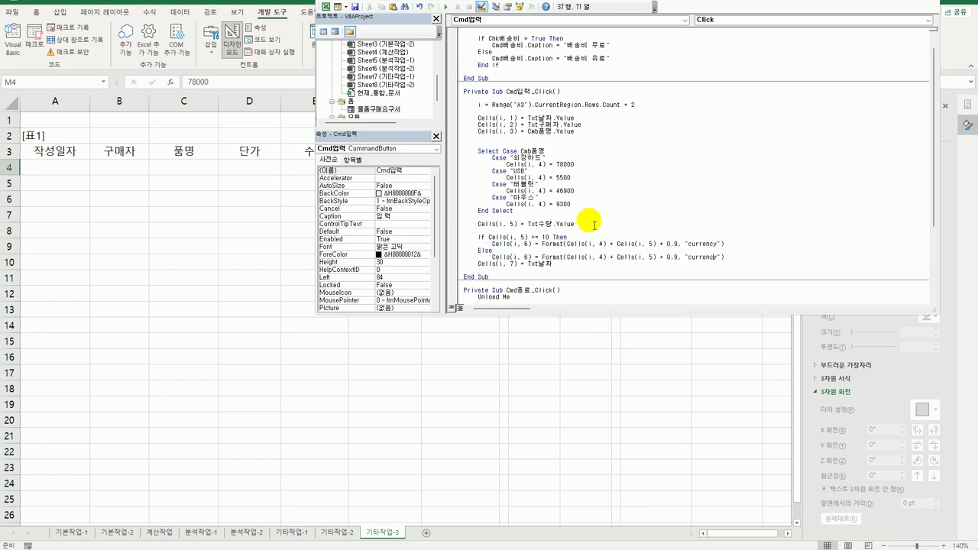
Remove the * 0.9 factor from the Format expression in the Else branch.
{"action": "key", "text": "Left"}
{"action": "key", "text": "Left"}
{"action": "key", "text": "Left"}
{"action": "key", "text": "Left"}
{"action": "key", "text": "Left"}
{"action": "key", "text": "Left"}
{"action": "key", "text": "shift+Left"}
{"action": "key", "text": "shift+Left"}
{"action": "key", "text": "shift+Left"}
{"action": "key", "text": "shift+Left"}
{"action": "key", "text": "shift+Left"}
{"action": "key", "text": "Delete"}
Close the quantity condition with End If, followed by a blank line.
{"action": "key", "text": "Return"}
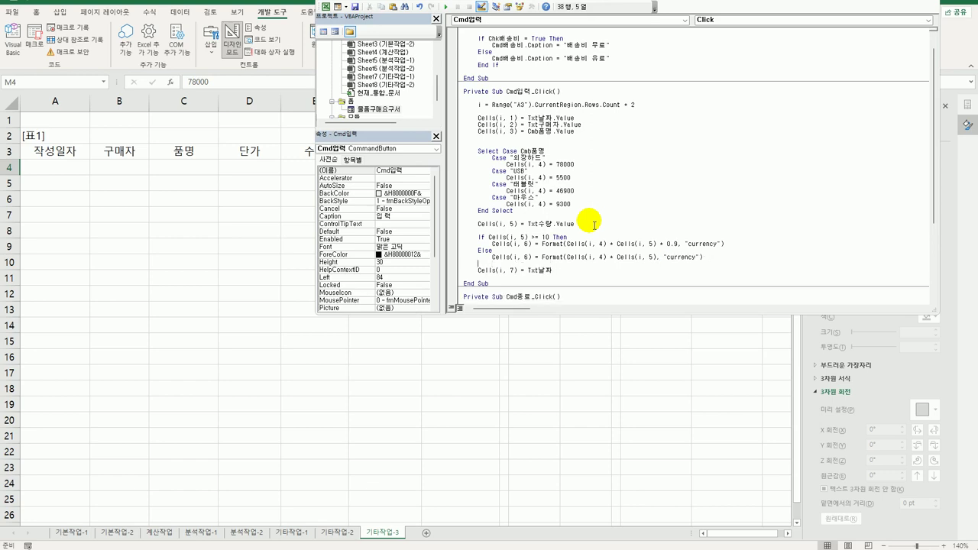
{"action": "type", "text": "End If"}
{"action": "key", "text": "Return"}
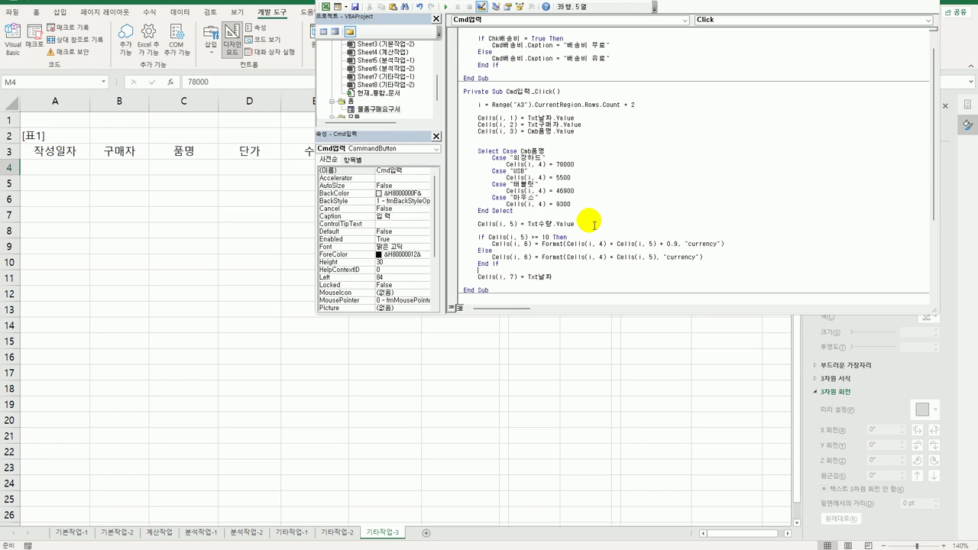
Change the Cells(i, 7) line so that it takes Cmd배송비.Caption.
{"action": "key", "text": "Down"}
{"action": "key", "text": "End"}
{"action": "key", "text": "shift+Left"}
{"action": "key", "text": "shift+Left"}
{"action": "key", "text": "shift+Left"}
{"action": "key", "text": "shift+Left"}
{"action": "key", "text": "shift+Left"}
{"action": "type", "text": "cmd배송비.v"}
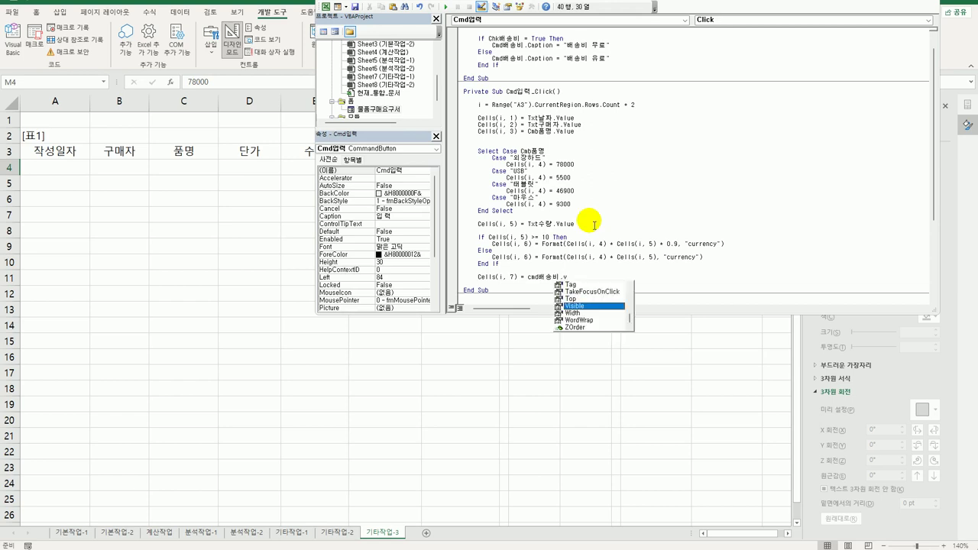
{"action": "key", "text": "BackSpace"}
{"action": "type", "text": "c"}
{"action": "type", "text": "a"}
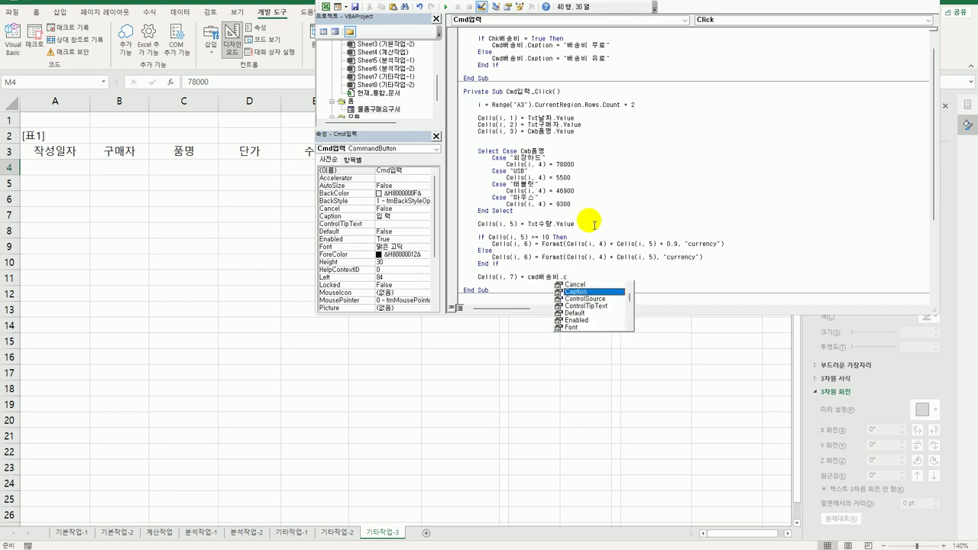
{"action": "key", "text": "Return"}
Below the Cells(i, 7) line, add statements setting Txt구매자, Cmb품명 and Txt수량 each to an empty string ("").
{"action": "key", "text": "Up"}
{"action": "key", "text": "End"}
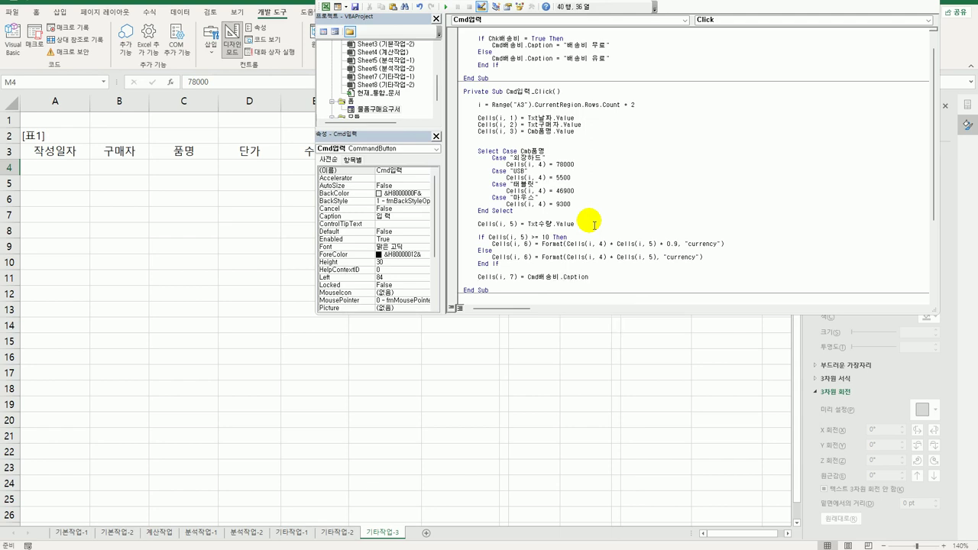
{"action": "key", "text": "Return"}
{"action": "key", "text": "Return"}
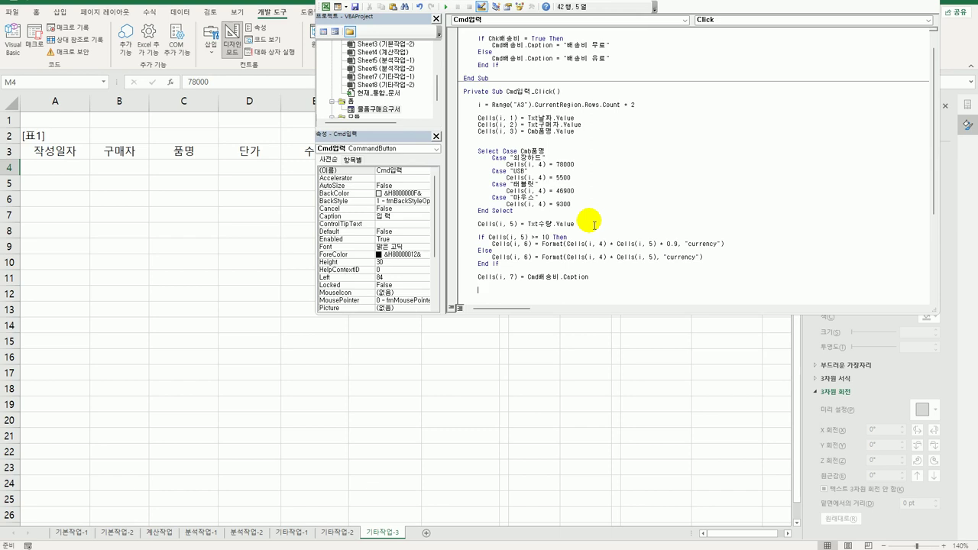
{"action": "type", "text": "txt구매자 = \"\""}
{"action": "key", "text": "Return"}
{"action": "type", "text": "txt"}
{"action": "key", "text": "BackSpace"}
{"action": "key", "text": "BackSpace"}
{"action": "key", "text": "BackSpace"}
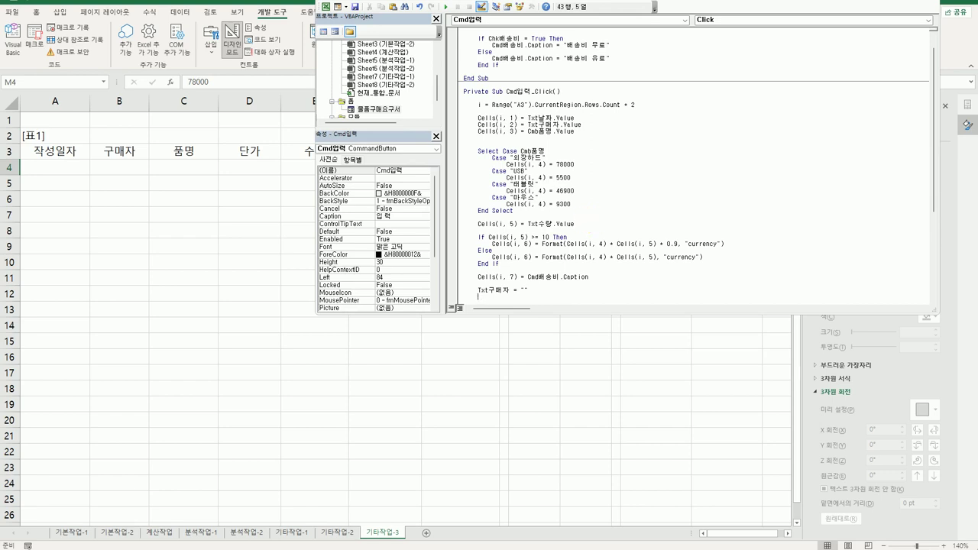
{"action": "type", "text": "cmb품명 ="}
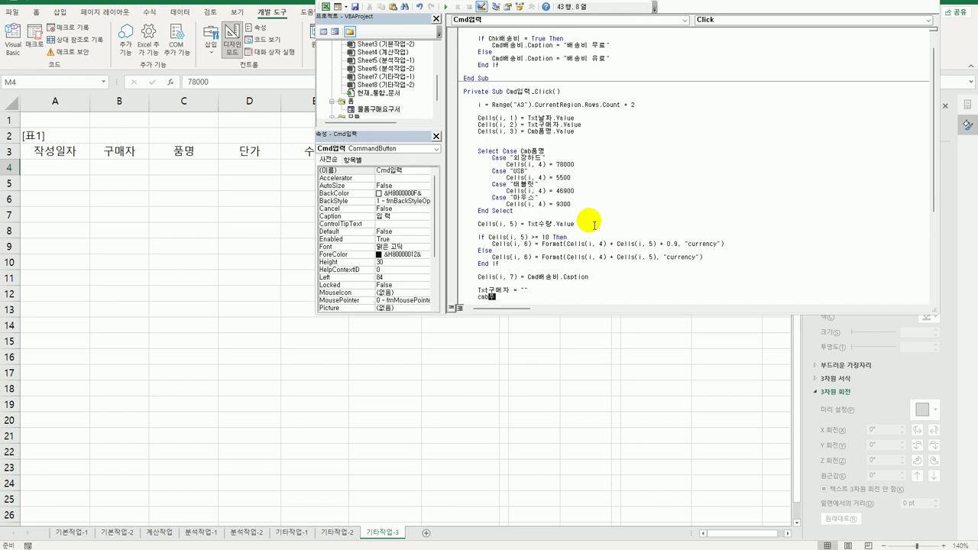
{"action": "type", "text": " \"\""}
{"action": "key", "text": "Return"}
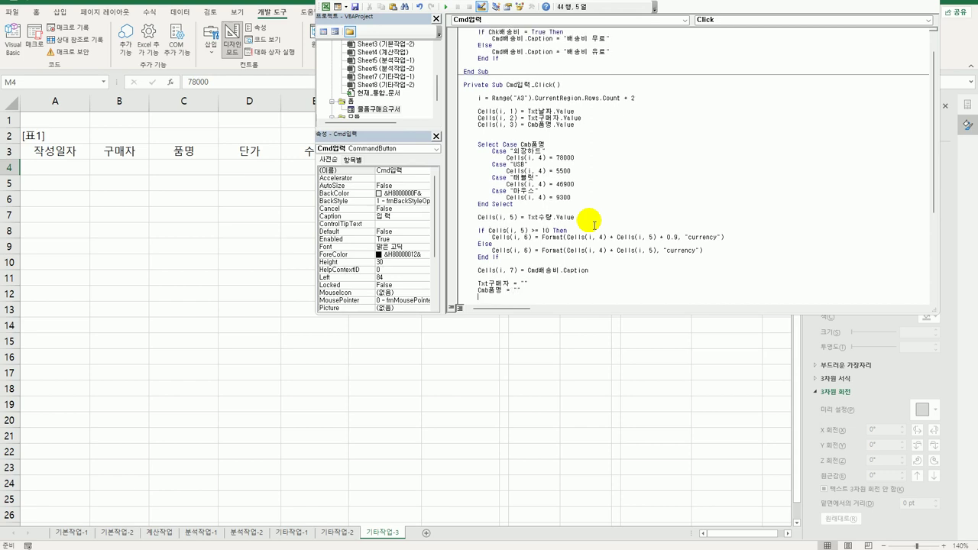
{"action": "type", "text": "txt수량 = \"\""}
{"action": "key", "text": "Return"}
{"action": "key", "text": "Up"}
{"action": "key", "text": "End"}
{"action": "key", "text": "Left"}
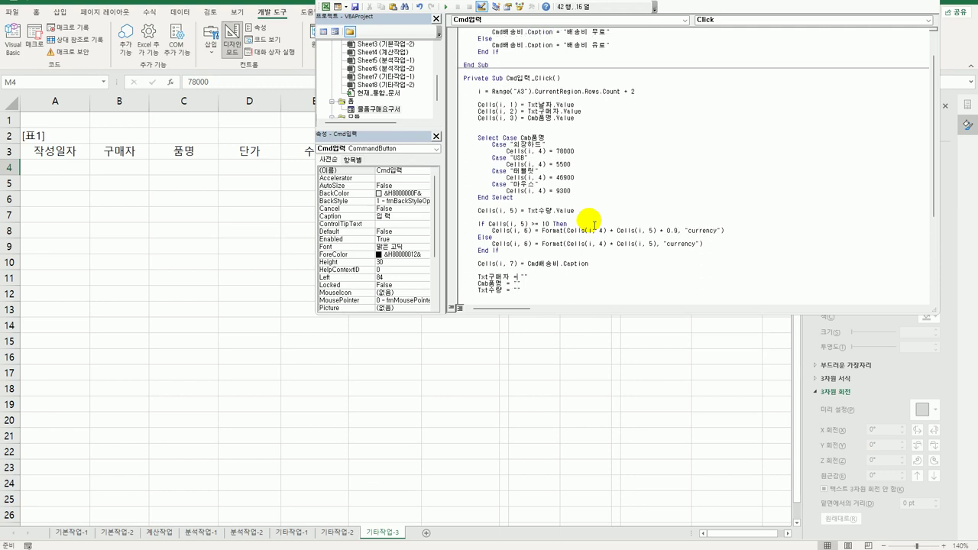
{"action": "key", "text": "shift+Left"}
{"action": "key", "text": "shift+Left"}
{"action": "key", "text": "Right"}
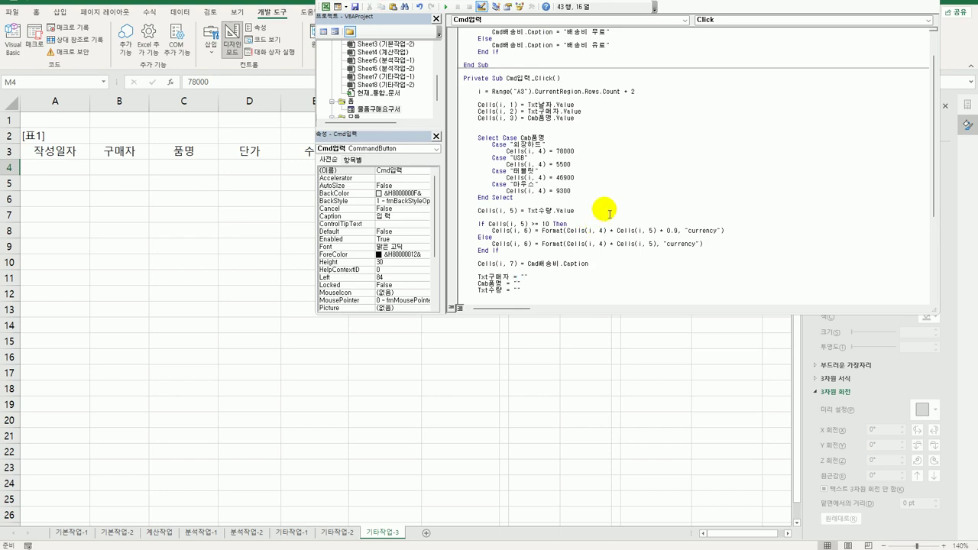
Return from the VBA editor to the 기타작업-3 worksheet and close the shape formatting pane.
{"action": "key", "text": "Right"}
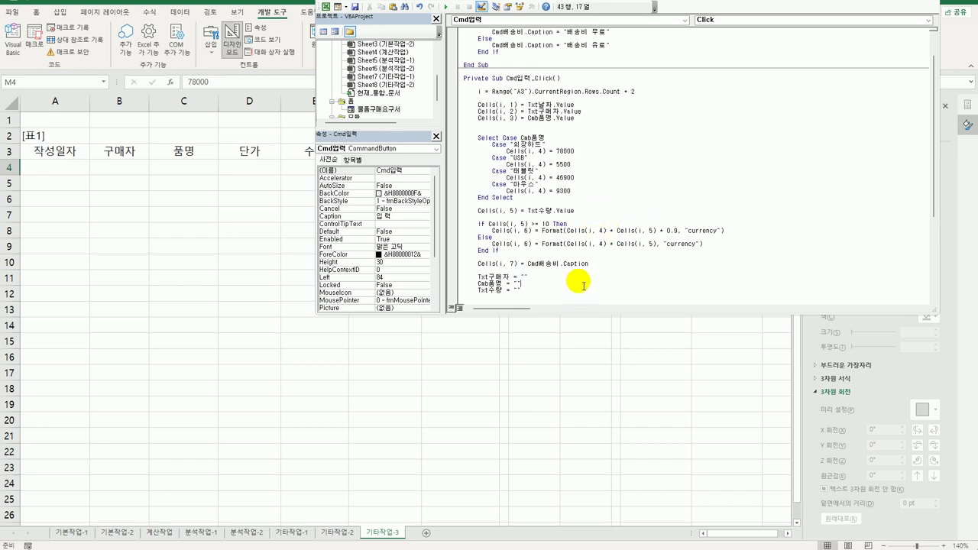
{"action": "left_click", "coordinate": [529, 295]}
{"action": "key", "text": "alt+F11"}
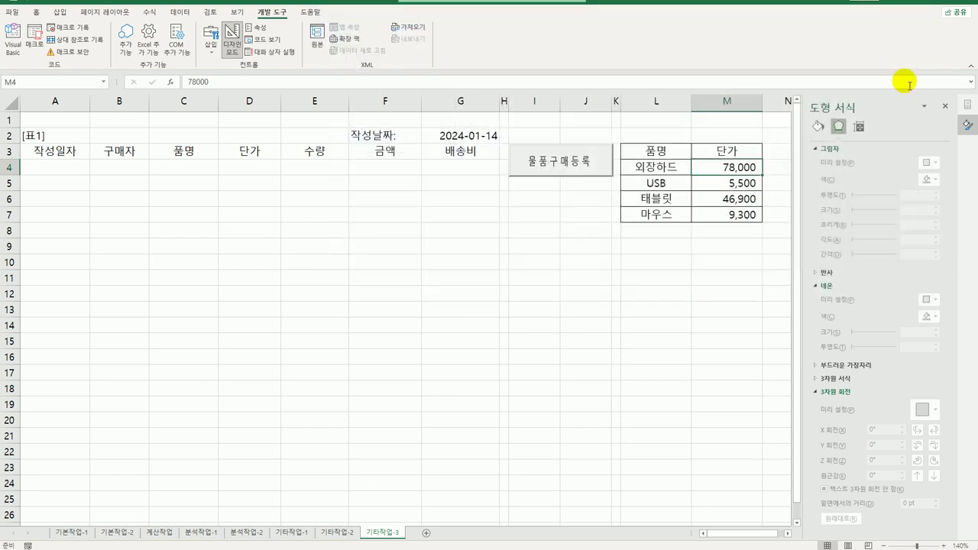
{"action": "left_click", "coordinate": [945, 105]}
Turn off Design Mode and open the 물품구매요구서 form using the sheet's 물품구매등록 control.
{"action": "left_click", "coordinate": [556, 290]}
{"action": "left_click", "coordinate": [230, 45]}
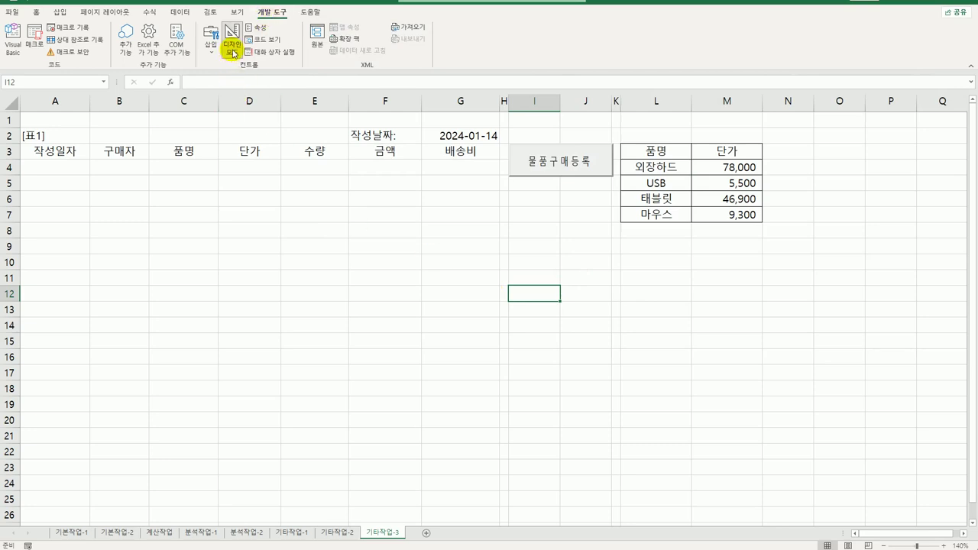
{"action": "left_click", "coordinate": [547, 165]}
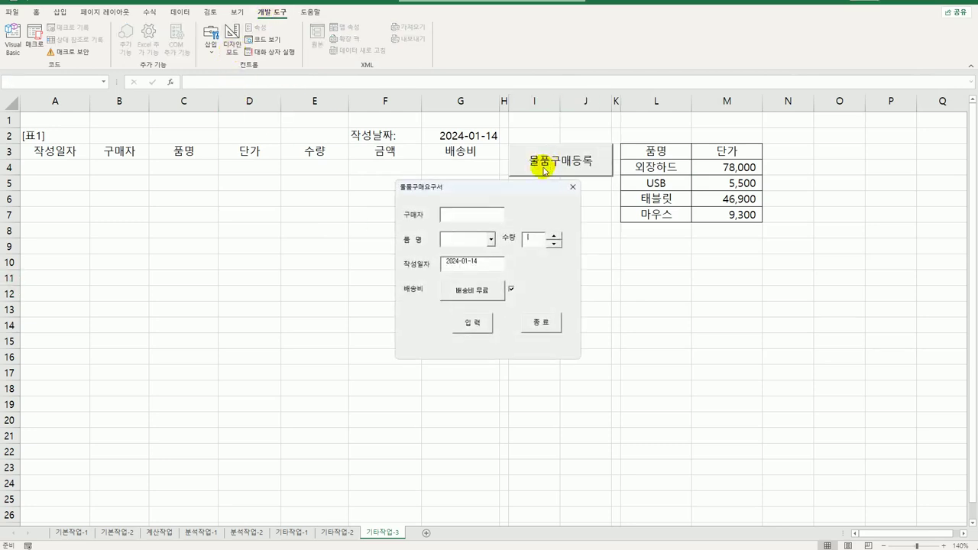
Submit a test entry with the buyer's name, product 외장하드, quantity 1 and 배송비 무료 to 표1.
{"action": "left_click", "coordinate": [482, 217]}
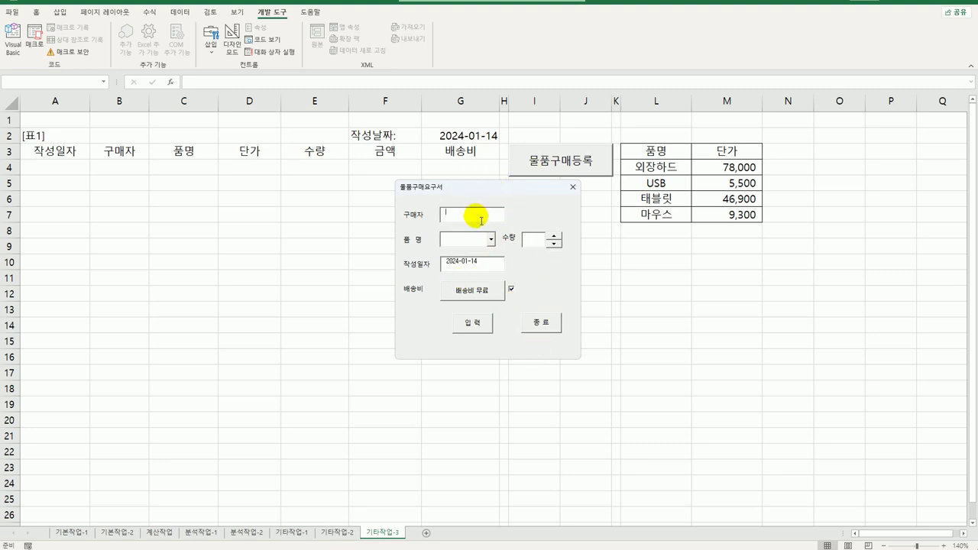
{"action": "type", "text": "홍길동"}
{"action": "left_click", "coordinate": [490, 239]}
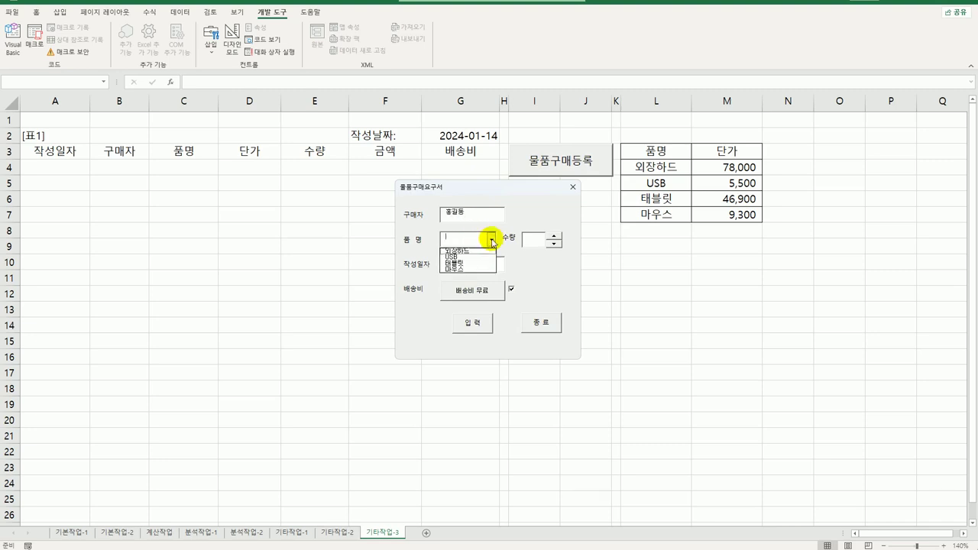
{"action": "left_click", "coordinate": [485, 253]}
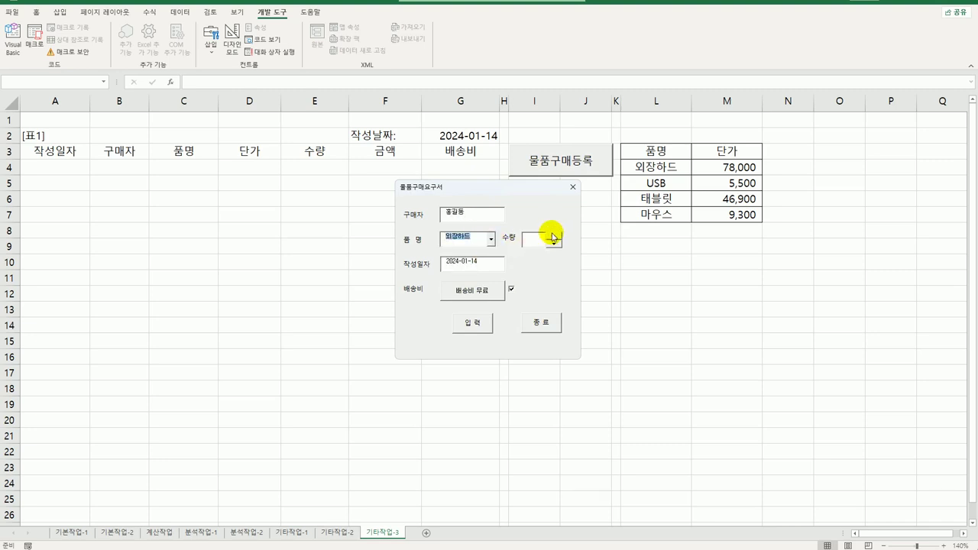
{"action": "left_click", "coordinate": [555, 237]}
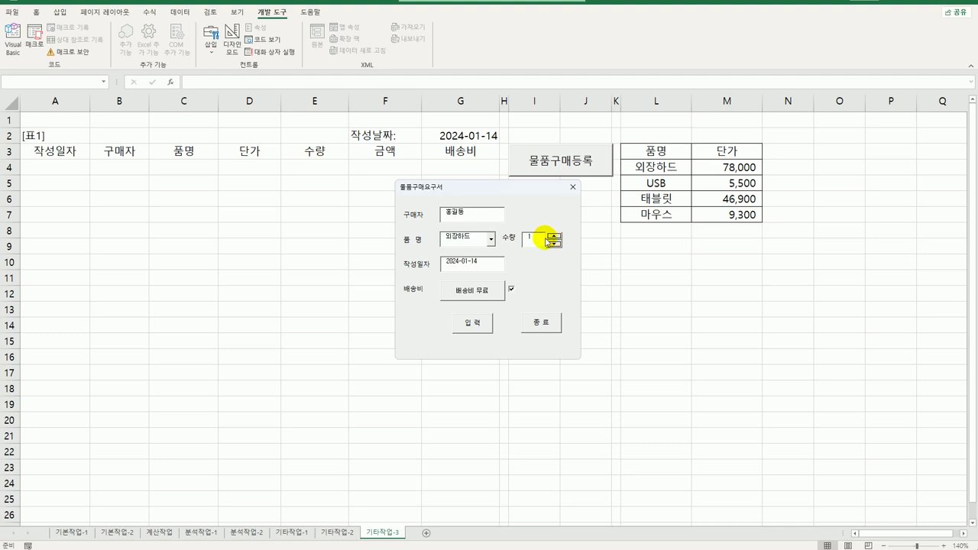
{"action": "left_click", "coordinate": [511, 290]}
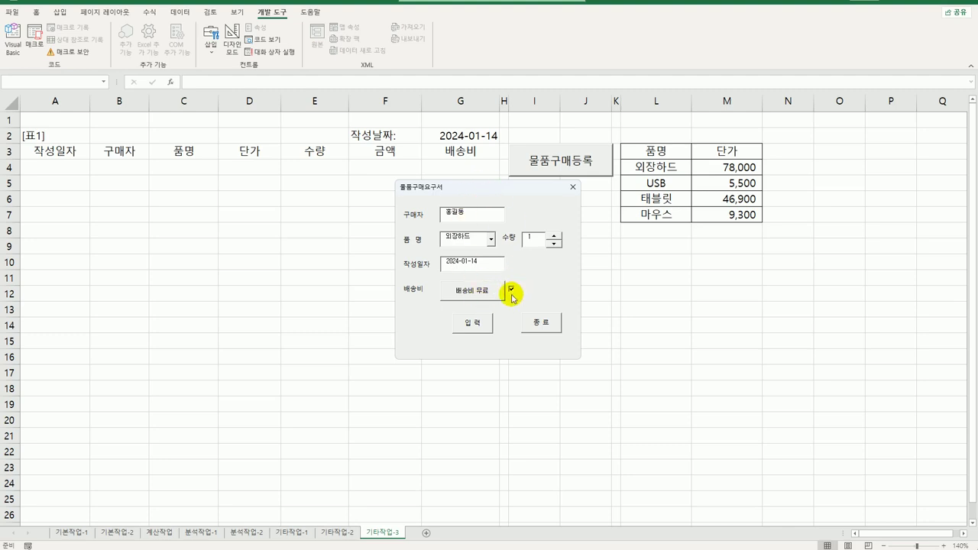
{"action": "left_click", "coordinate": [470, 325]}
{"action": "left_click", "coordinate": [471, 327]}
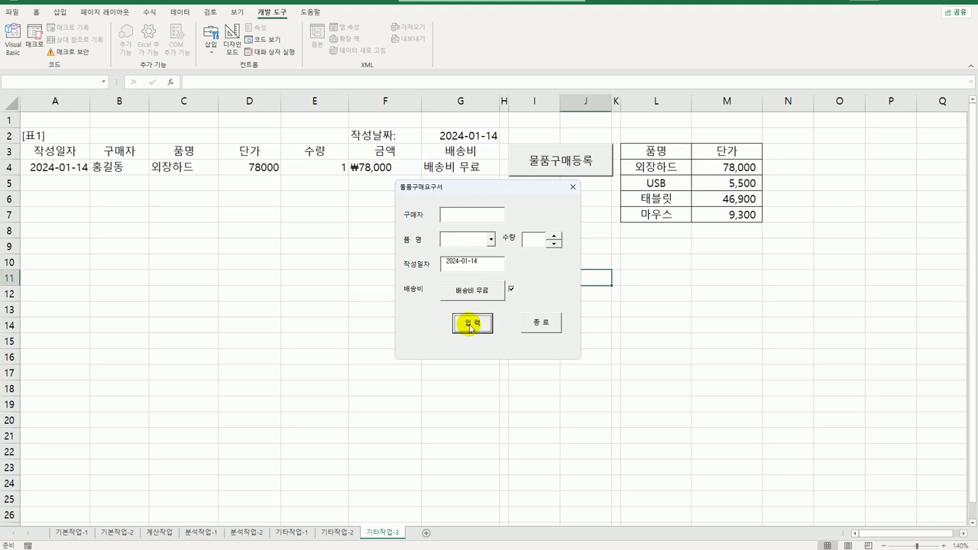
Move the 물품구매요구서 form farther below the entered row in 표1, check its cleared fields, and close it.
{"action": "left_click_drag", "start_coordinate": [469, 185], "coordinate": [467, 276]}
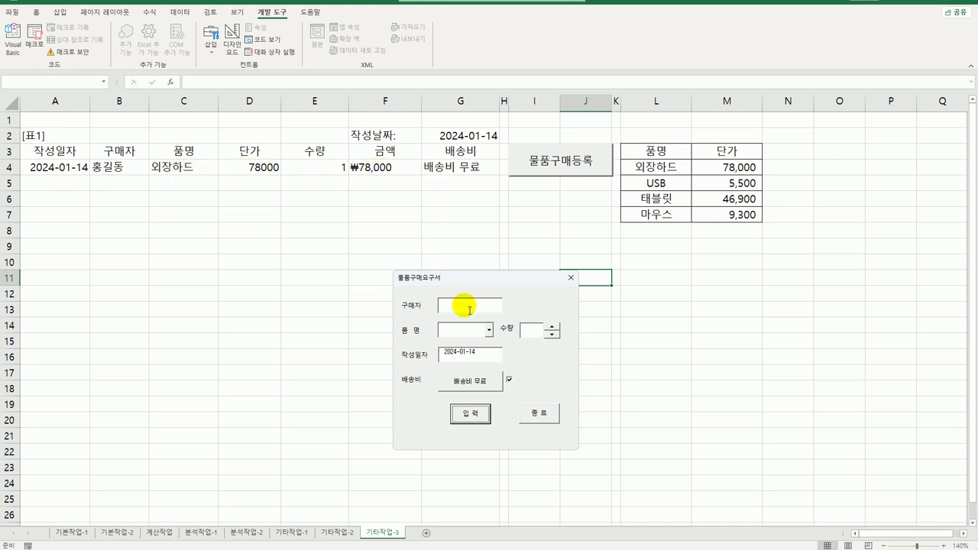
{"action": "left_click", "coordinate": [529, 338]}
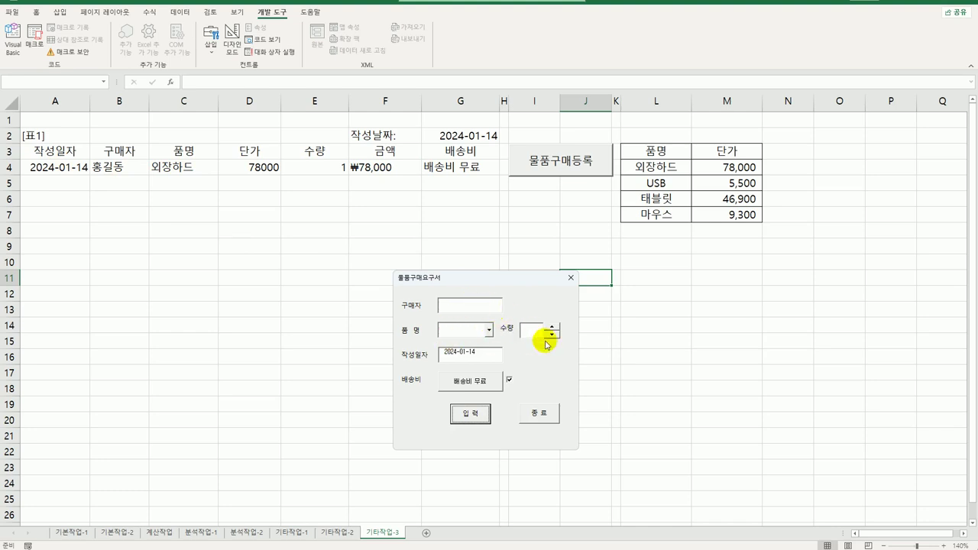
{"action": "left_click", "coordinate": [570, 279]}
{"action": "left_click", "coordinate": [514, 281]}
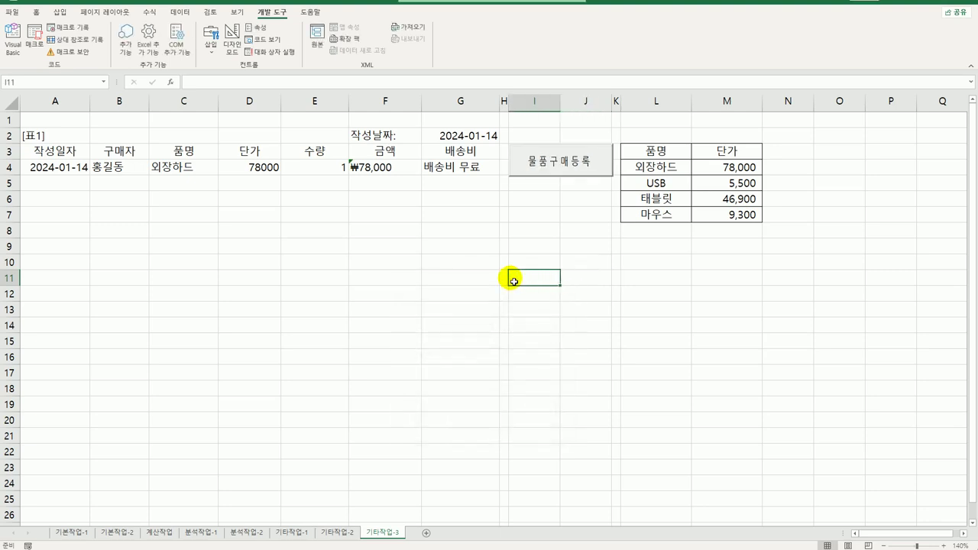